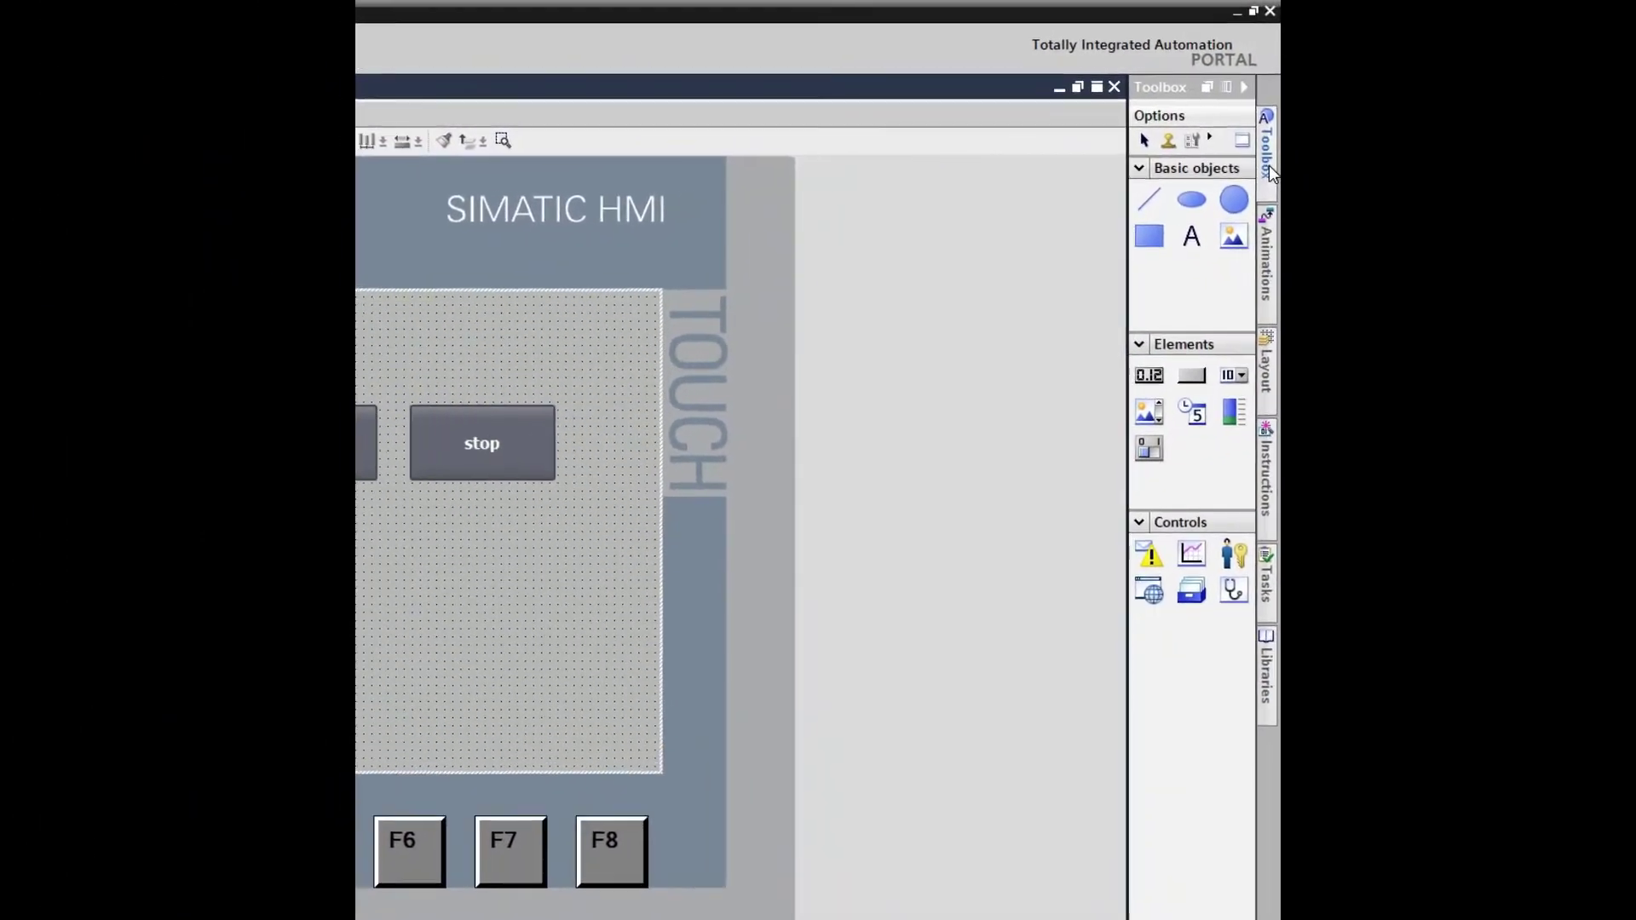
Step: Widen the Toolbox and collapse its Basic objects group
{"action": "left_click", "coordinate": [1138, 172]}
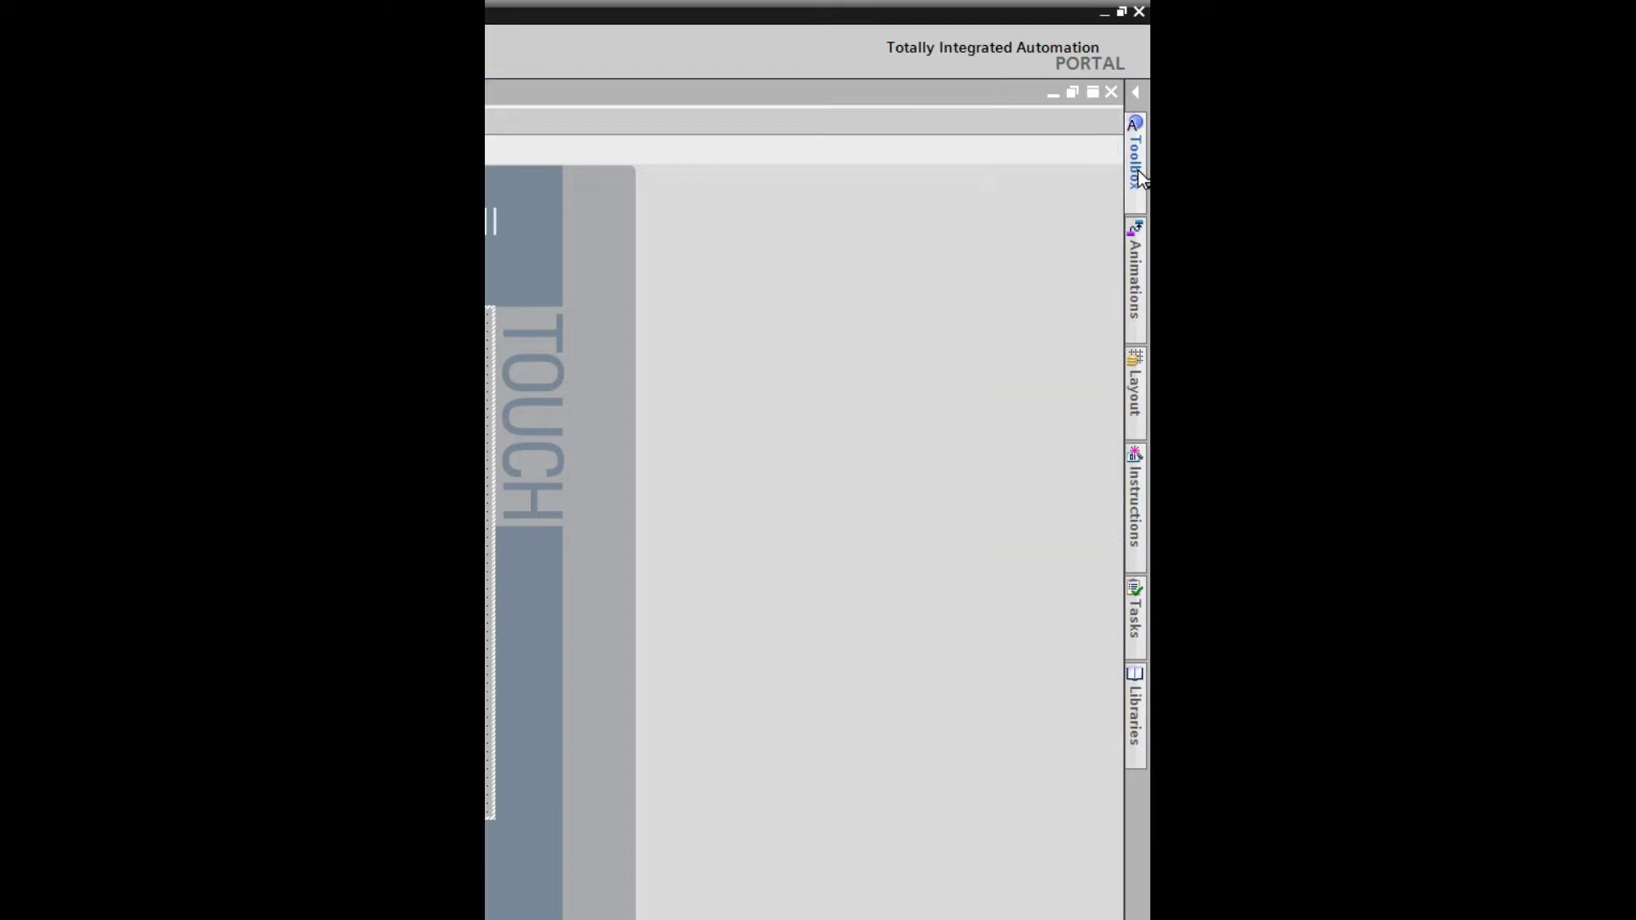
{"action": "left_click", "coordinate": [1137, 171]}
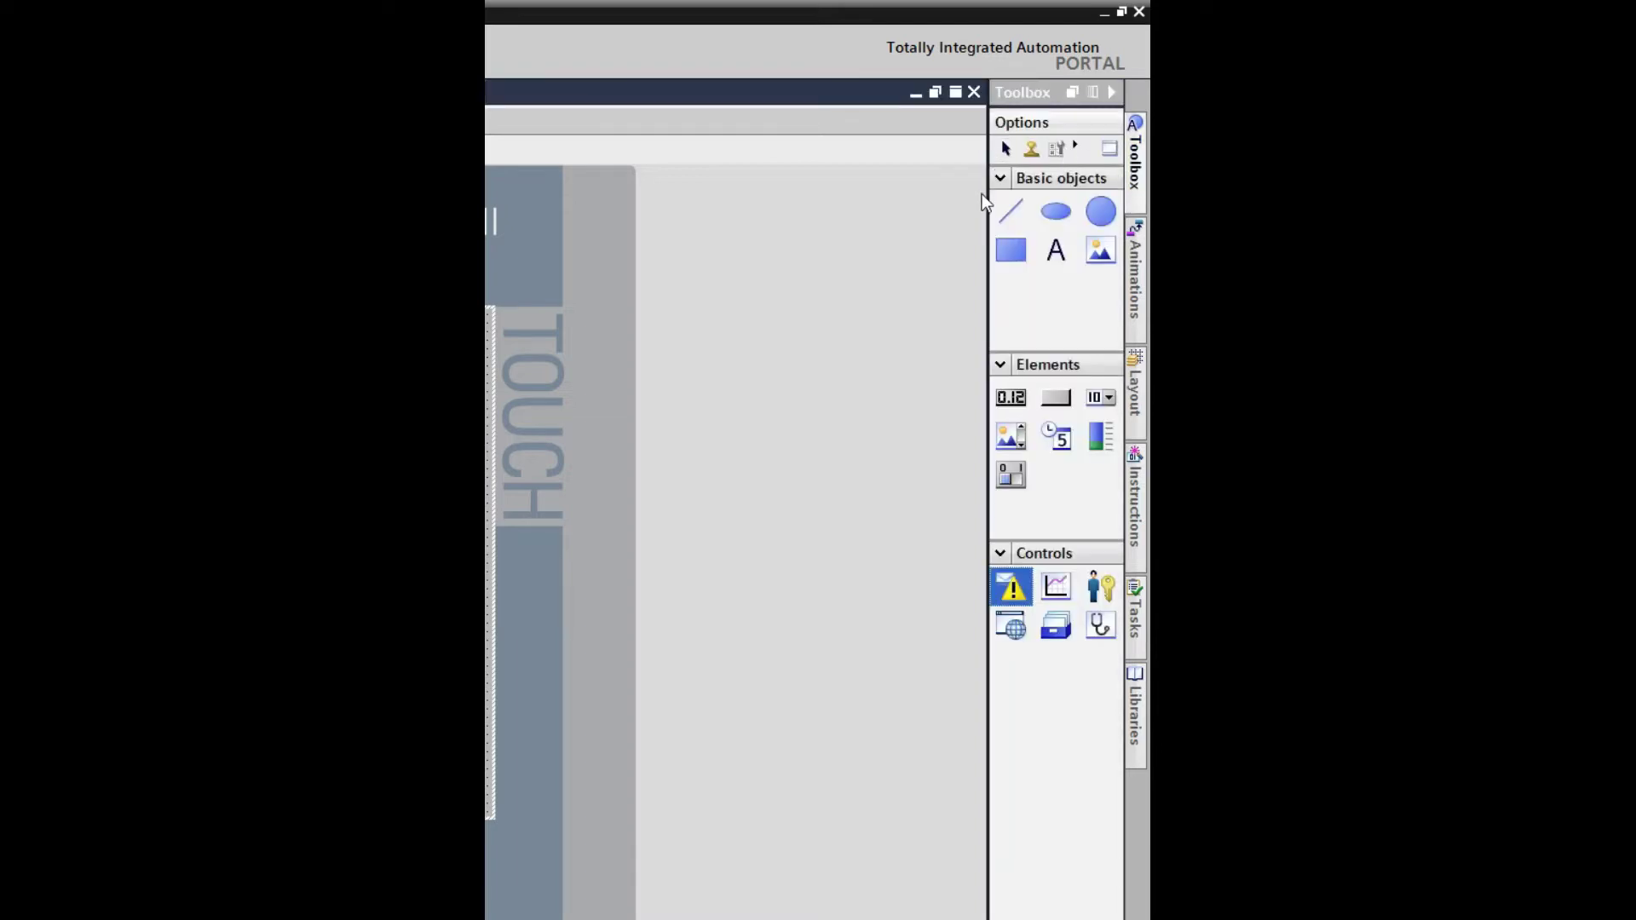
{"action": "left_click_drag", "start_coordinate": [1005, 221], "coordinate": [712, 300]}
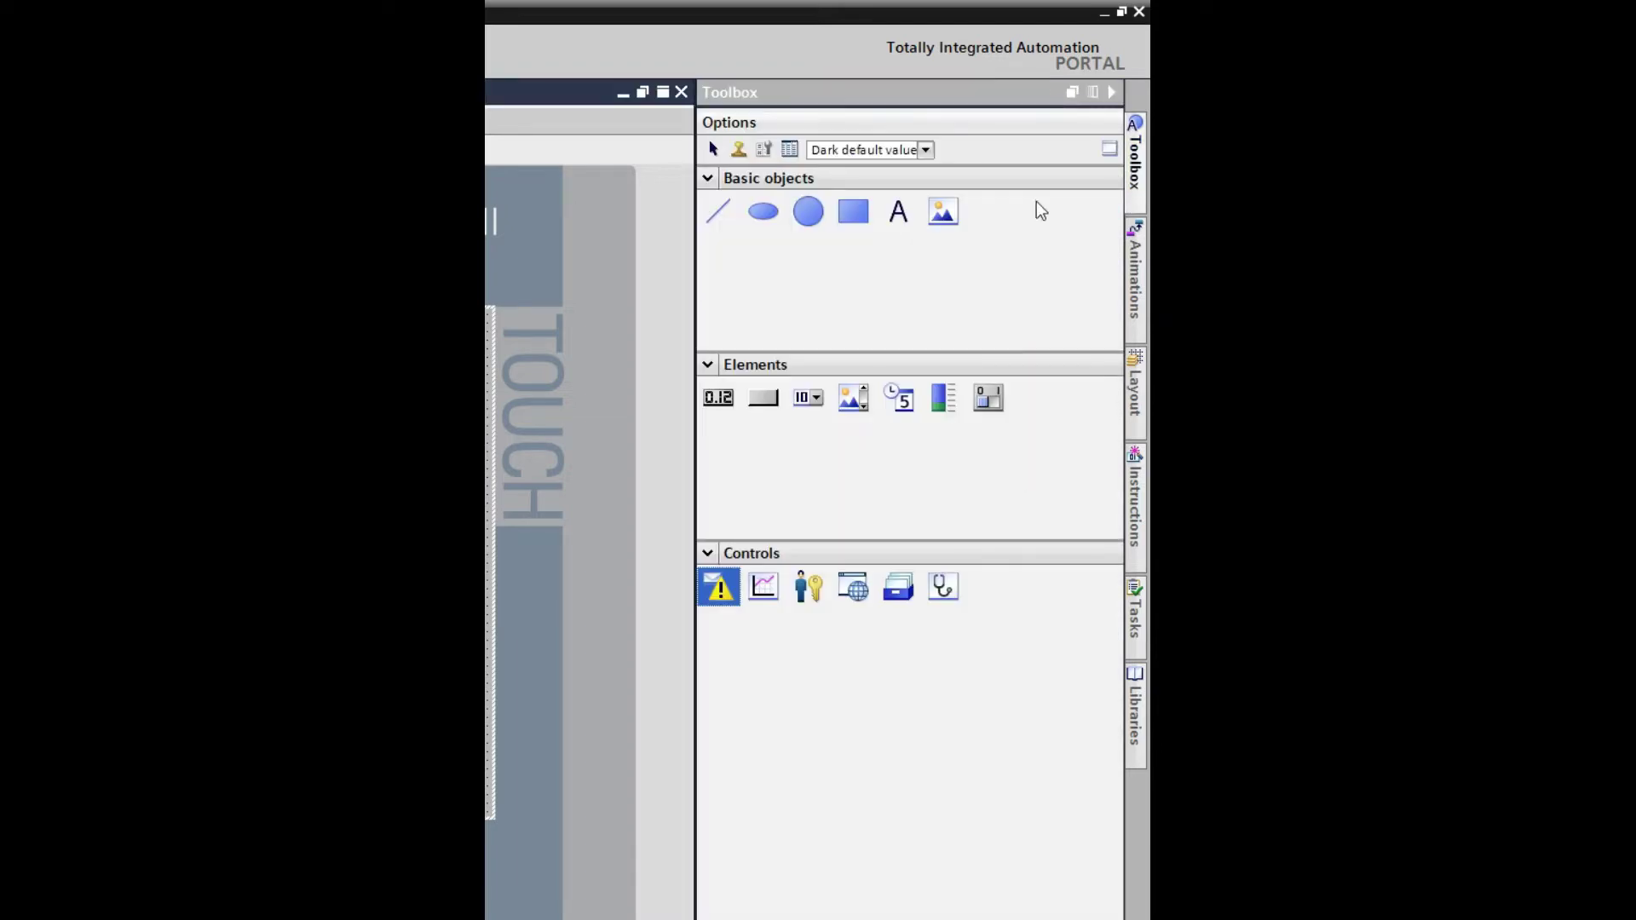
{"action": "left_click", "coordinate": [1140, 173]}
{"action": "left_click", "coordinate": [1139, 172]}
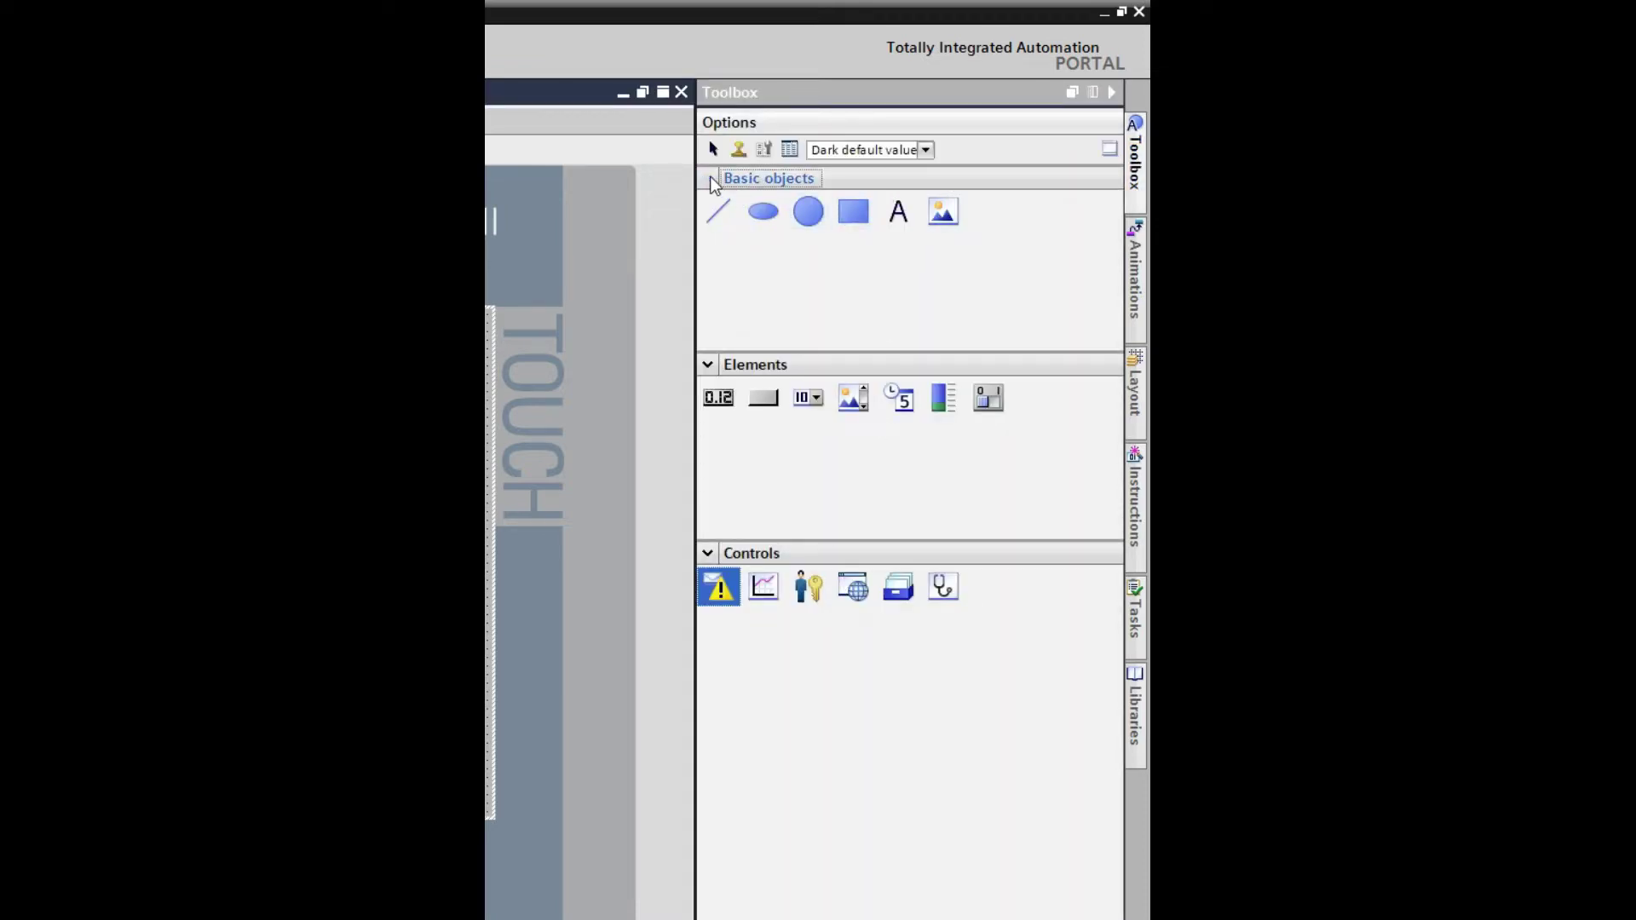
{"action": "left_click", "coordinate": [708, 179]}
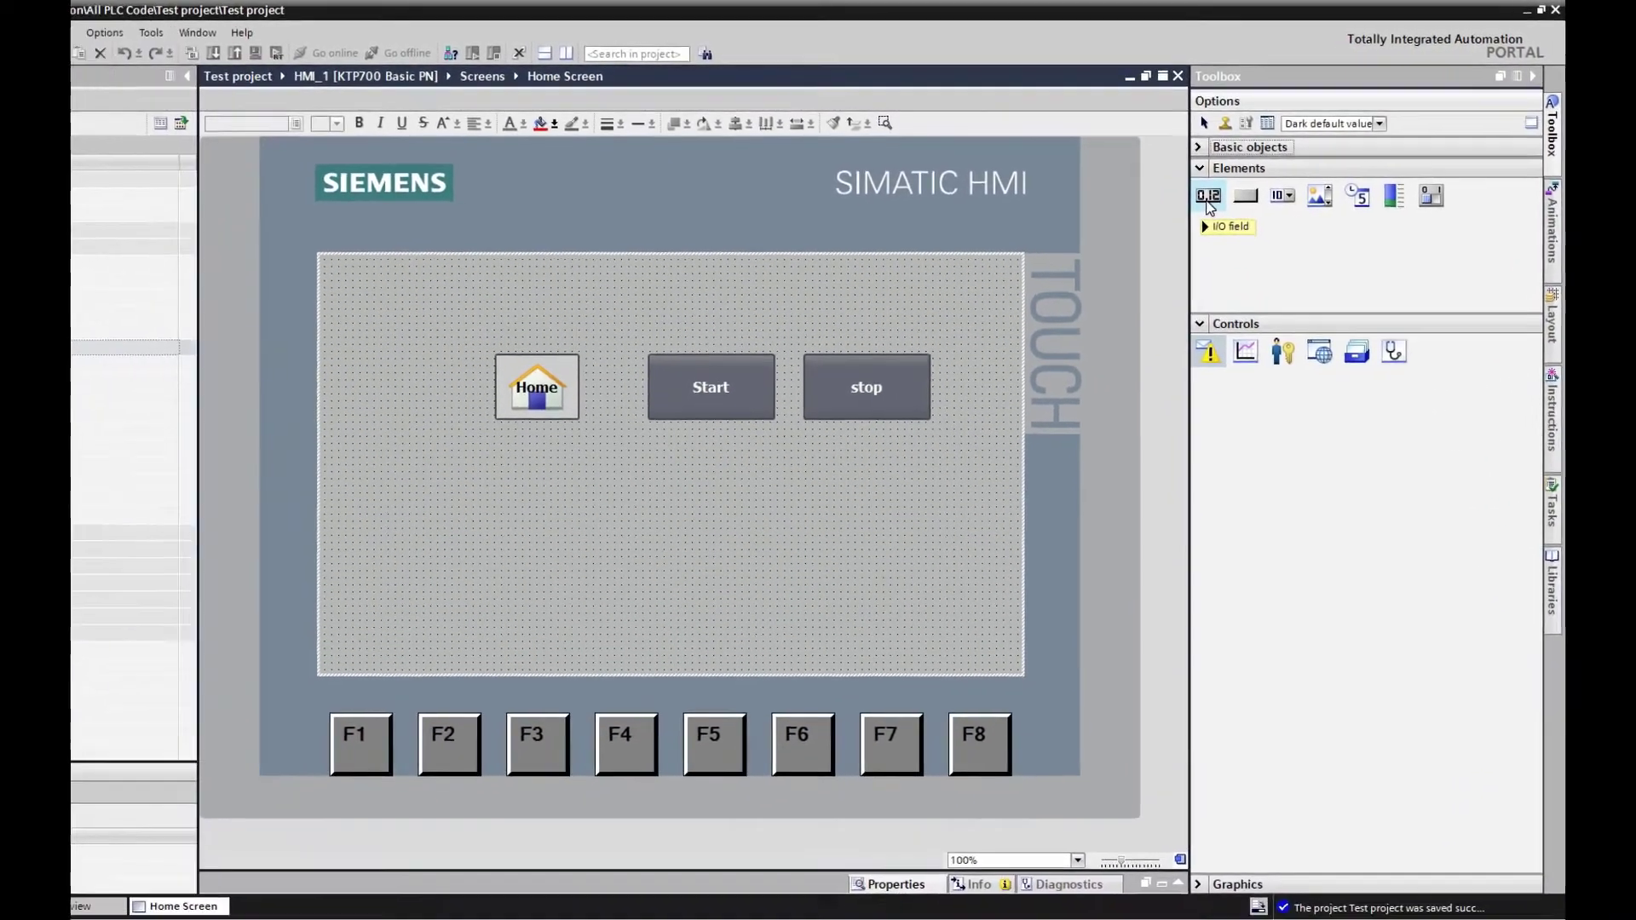
Step: Place an I/O field on the Home Screen directly beneath the Home button
{"action": "left_click_drag", "start_coordinate": [1208, 198], "coordinate": [717, 513]}
{"action": "left_click_drag", "start_coordinate": [839, 504], "coordinate": [635, 511]}
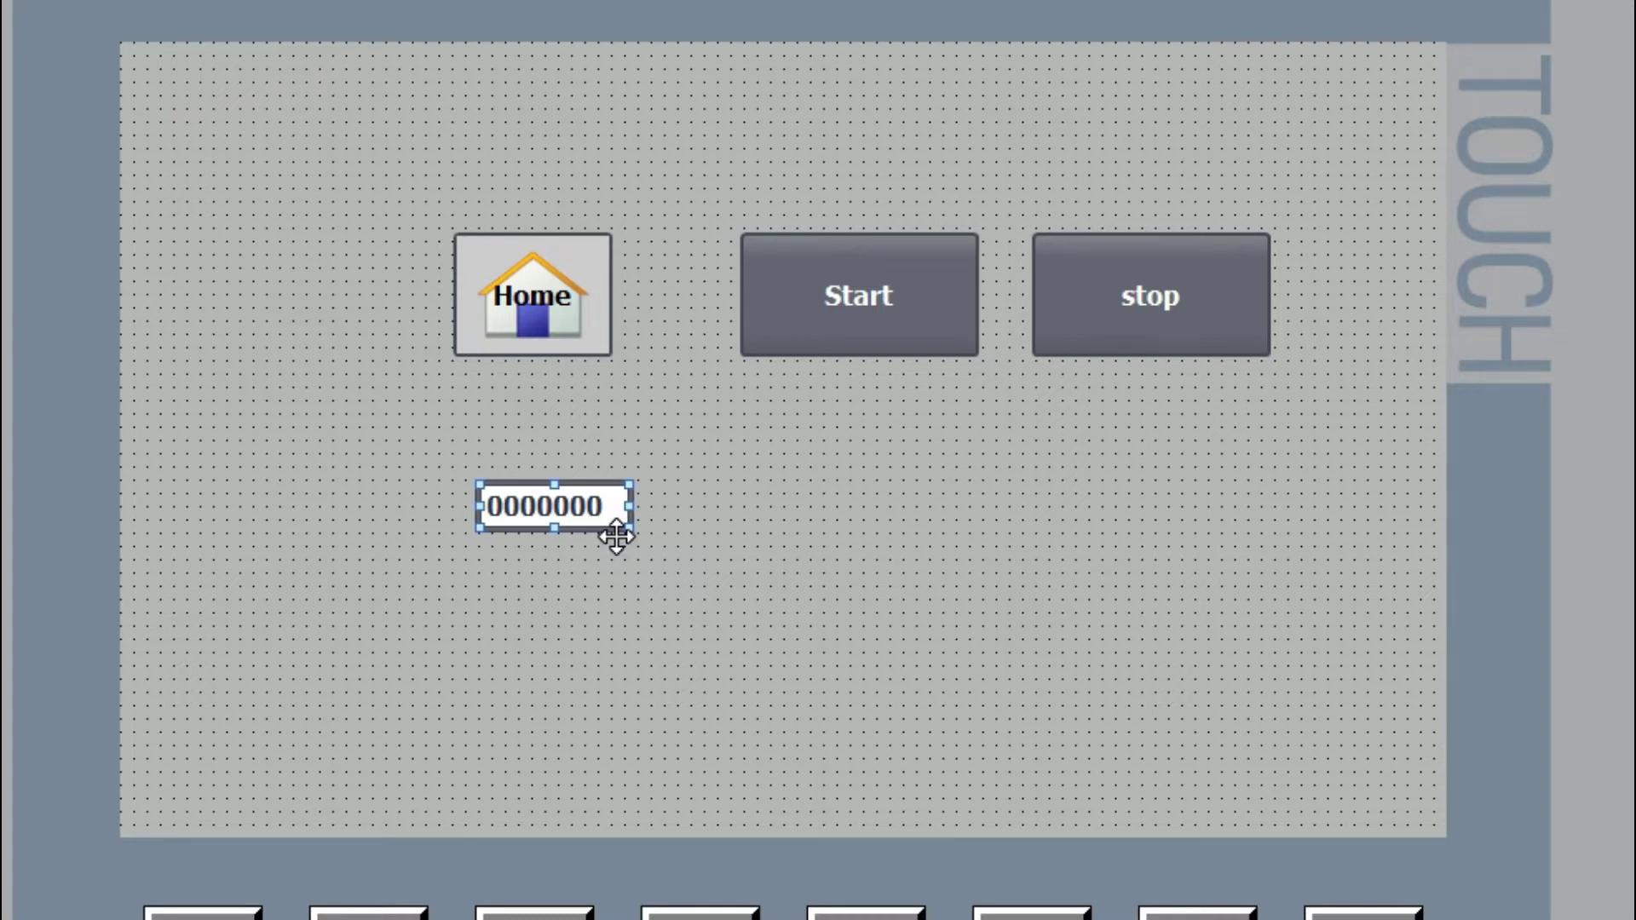
{"action": "left_click", "coordinate": [754, 530]}
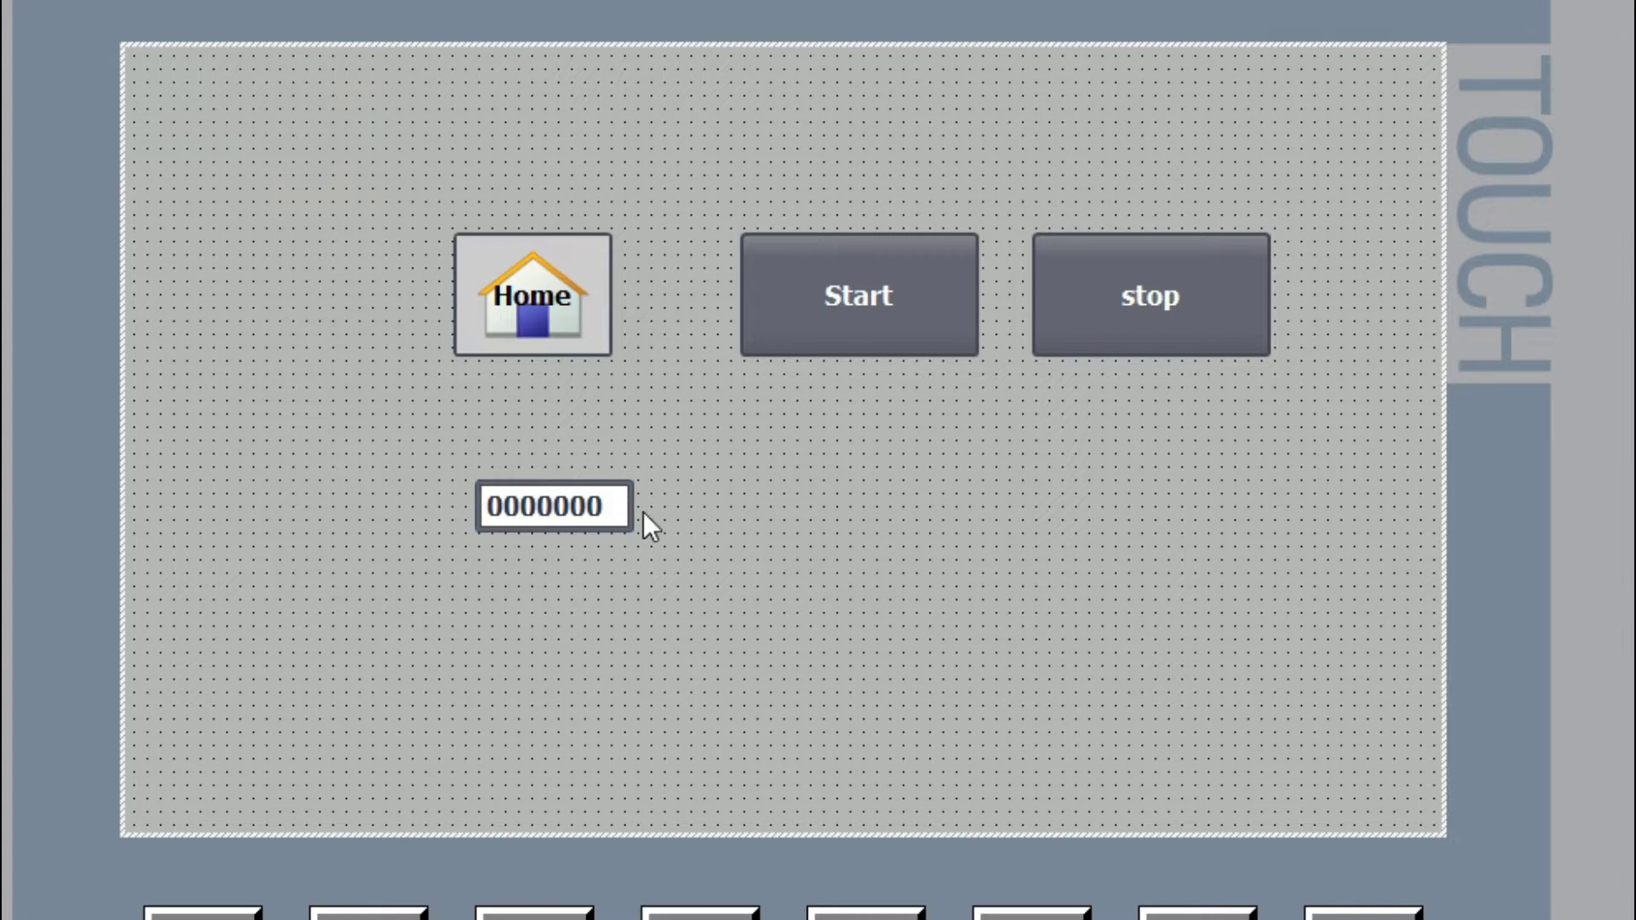
Step: Duplicate the I/O field and place the copy beside it, beneath the Start button
{"action": "left_click", "coordinate": [606, 509]}
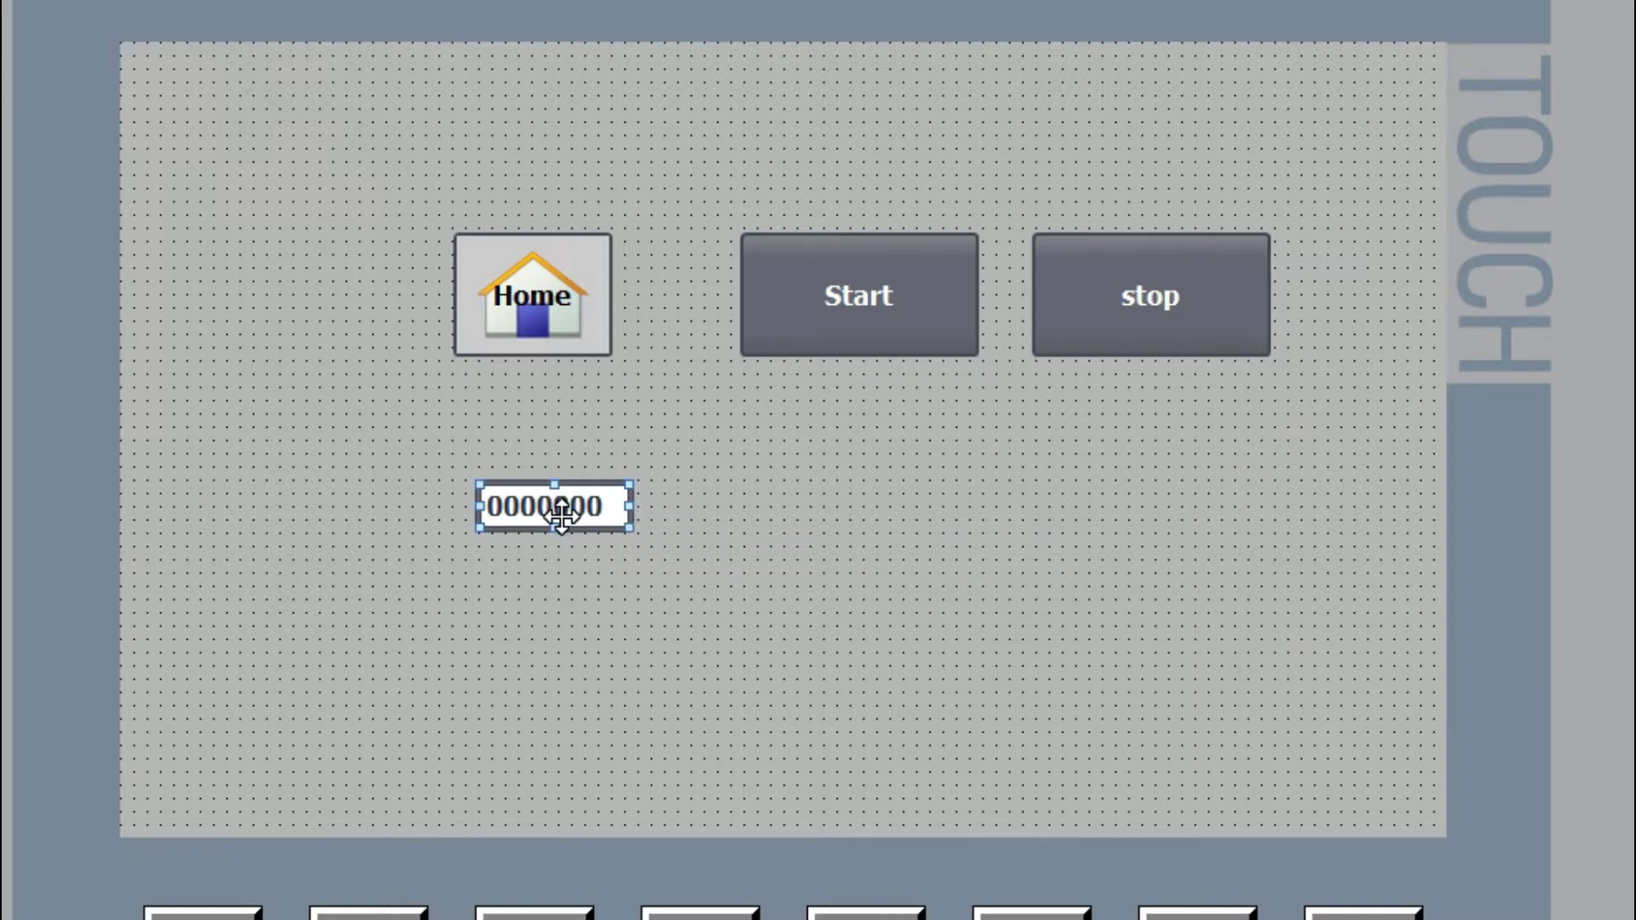
{"action": "left_click_drag", "start_coordinate": [562, 515], "coordinate": [826, 515]}
{"action": "left_click", "coordinate": [677, 574]}
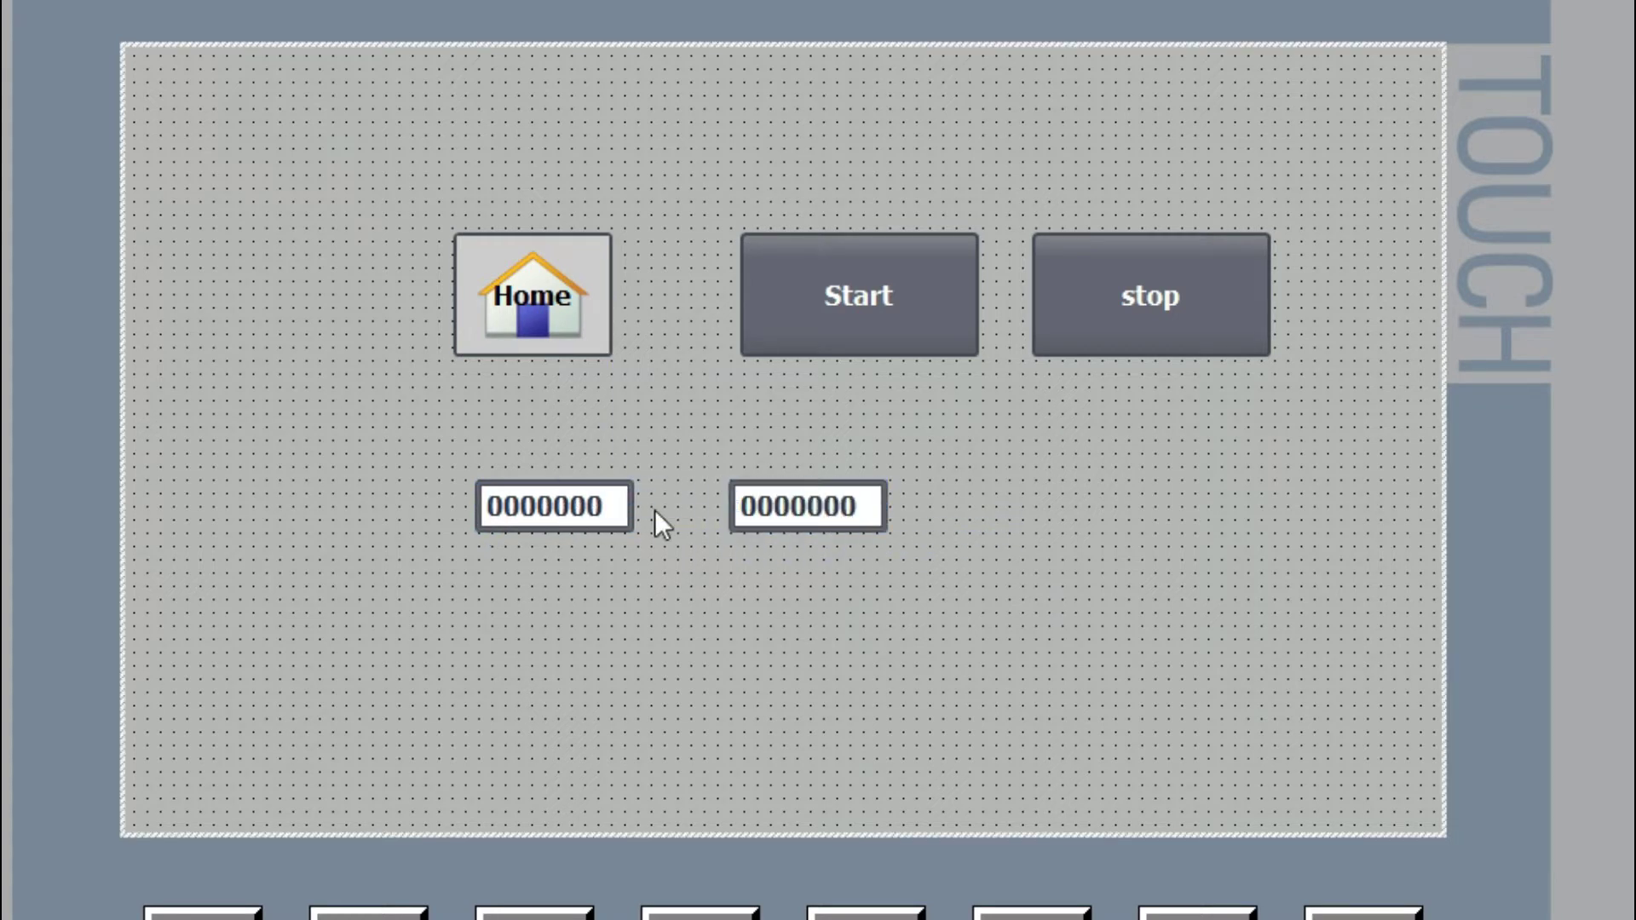
{"action": "left_click", "coordinate": [606, 514]}
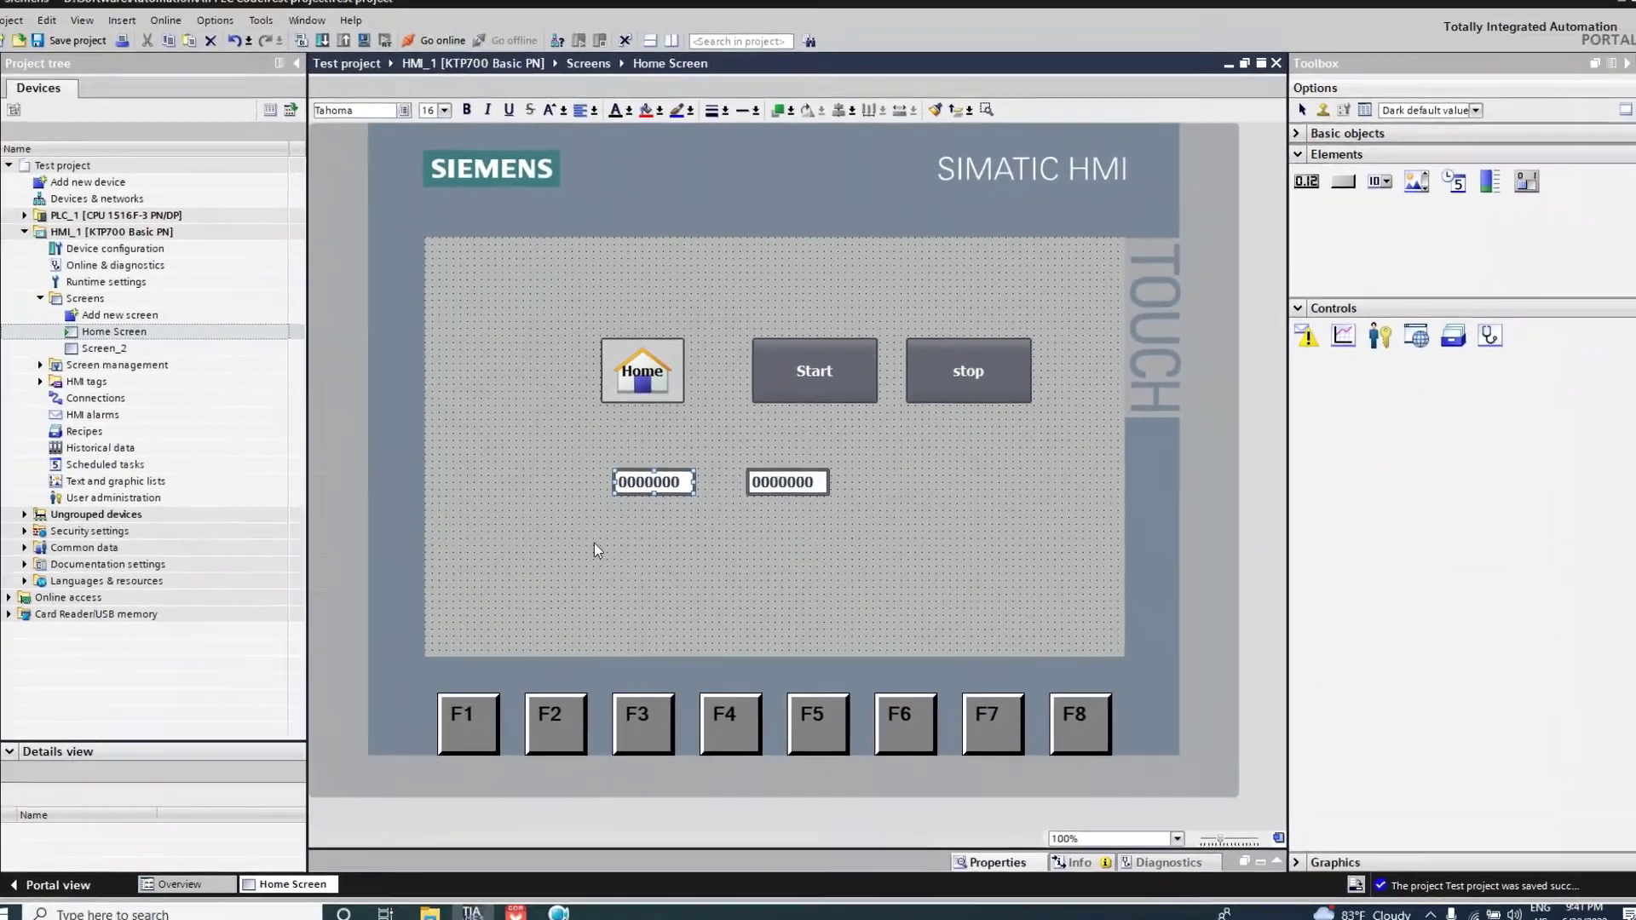
{"action": "left_click", "coordinate": [639, 530]}
{"action": "left_click", "coordinate": [660, 484]}
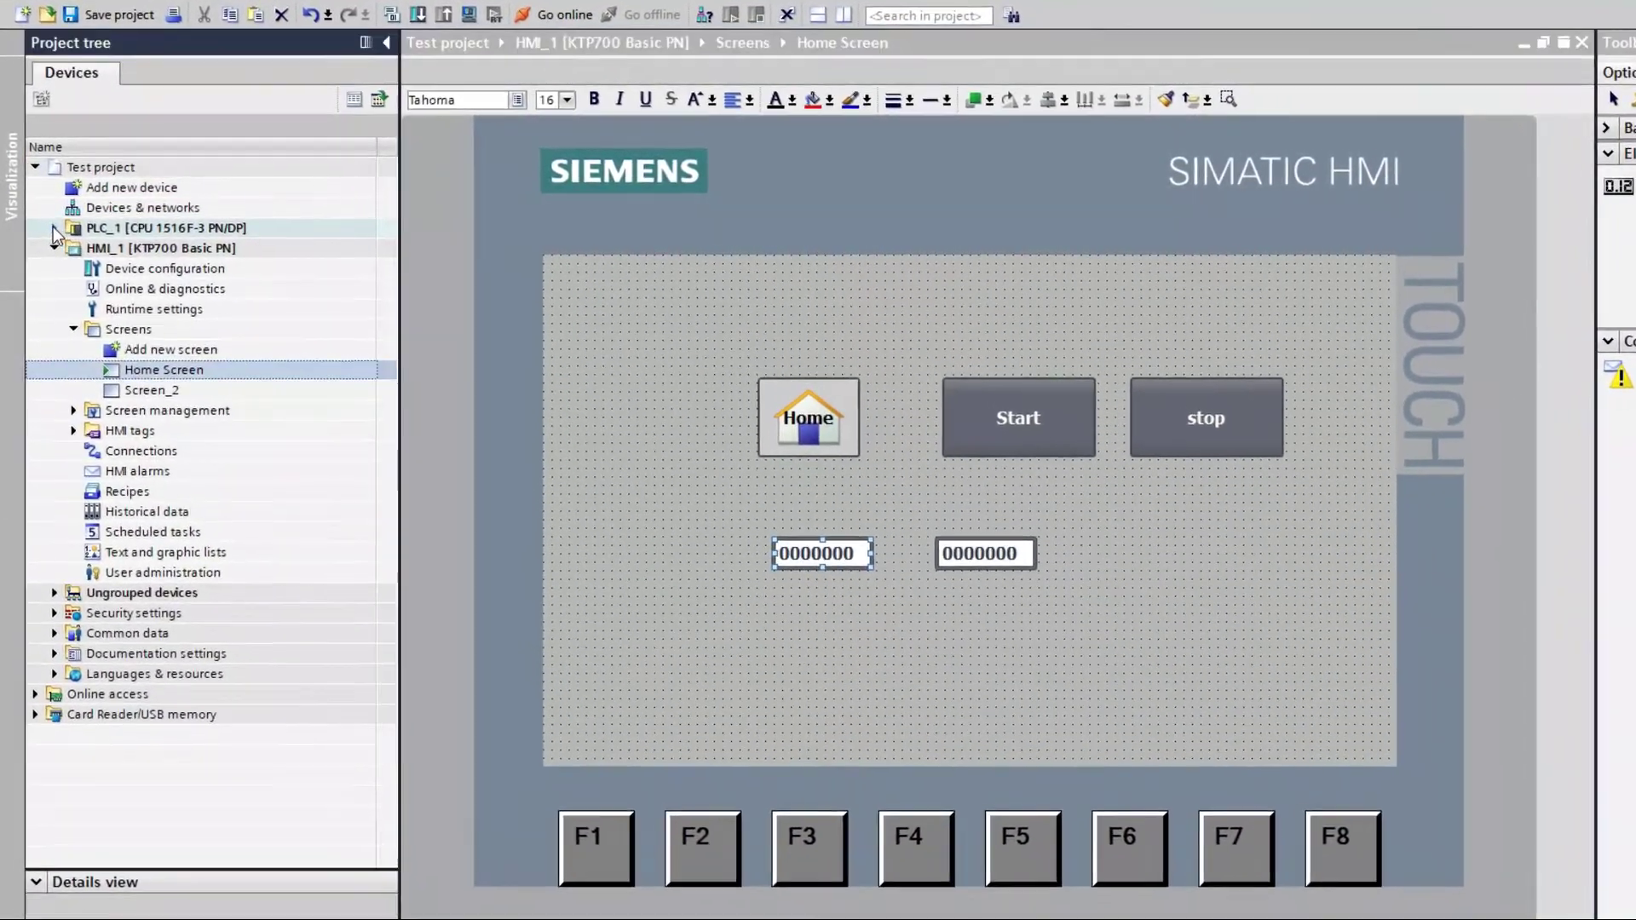
Step: Open the HMI DB [DB3] data block from the program blocks of PLC_1
{"action": "left_click", "coordinate": [50, 226]}
{"action": "left_click", "coordinate": [88, 343]}
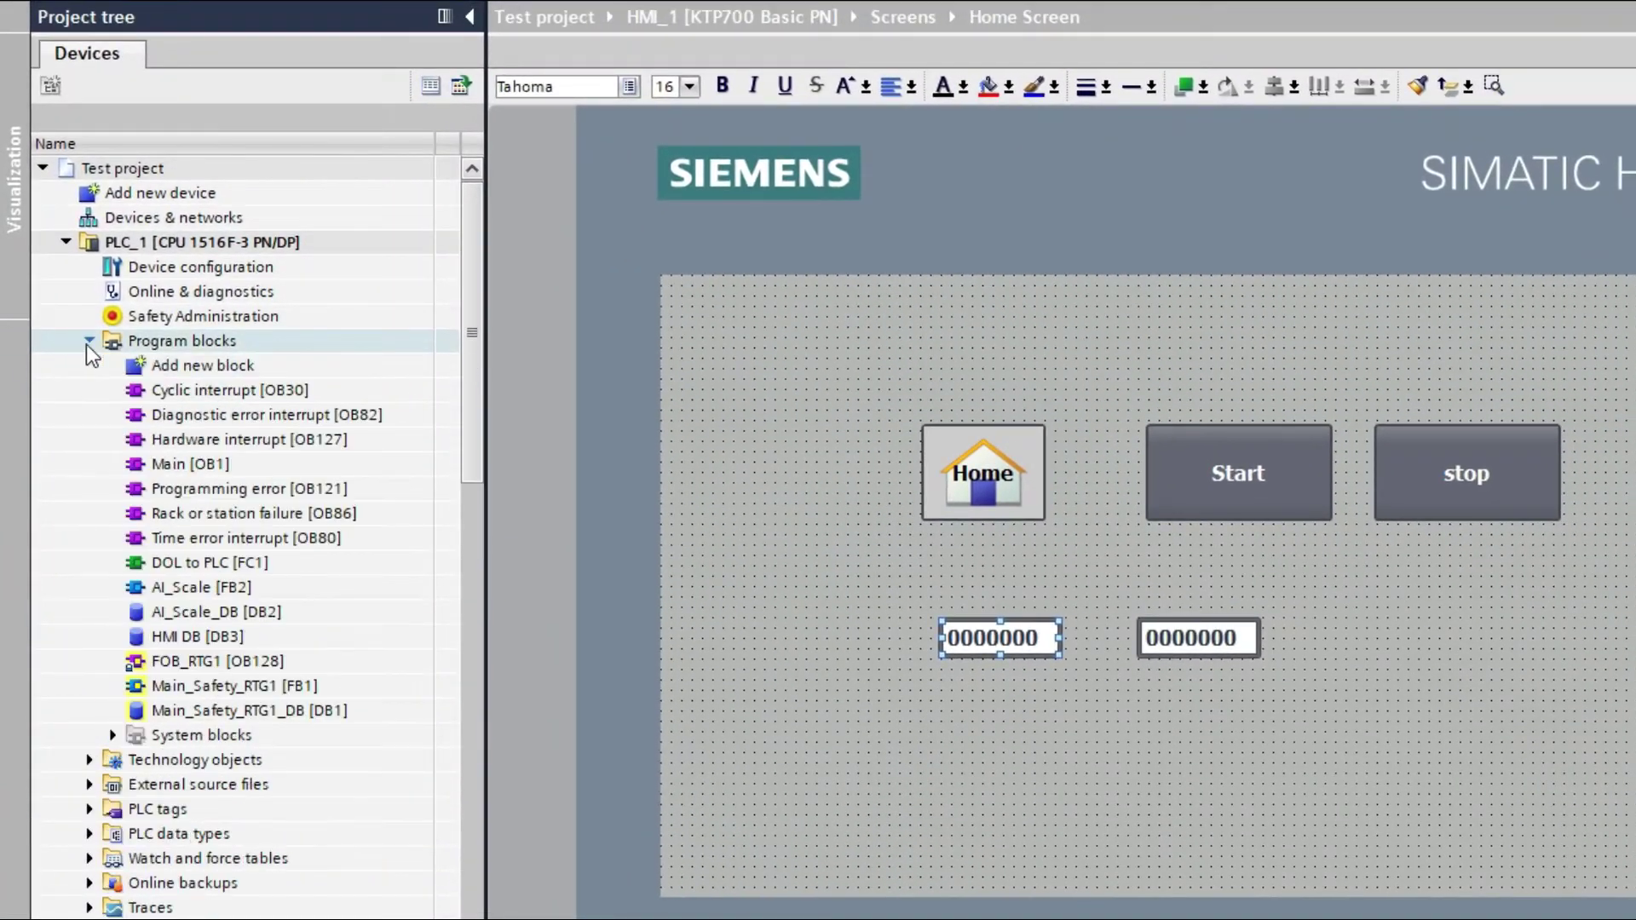
{"action": "double_click", "coordinate": [208, 637]}
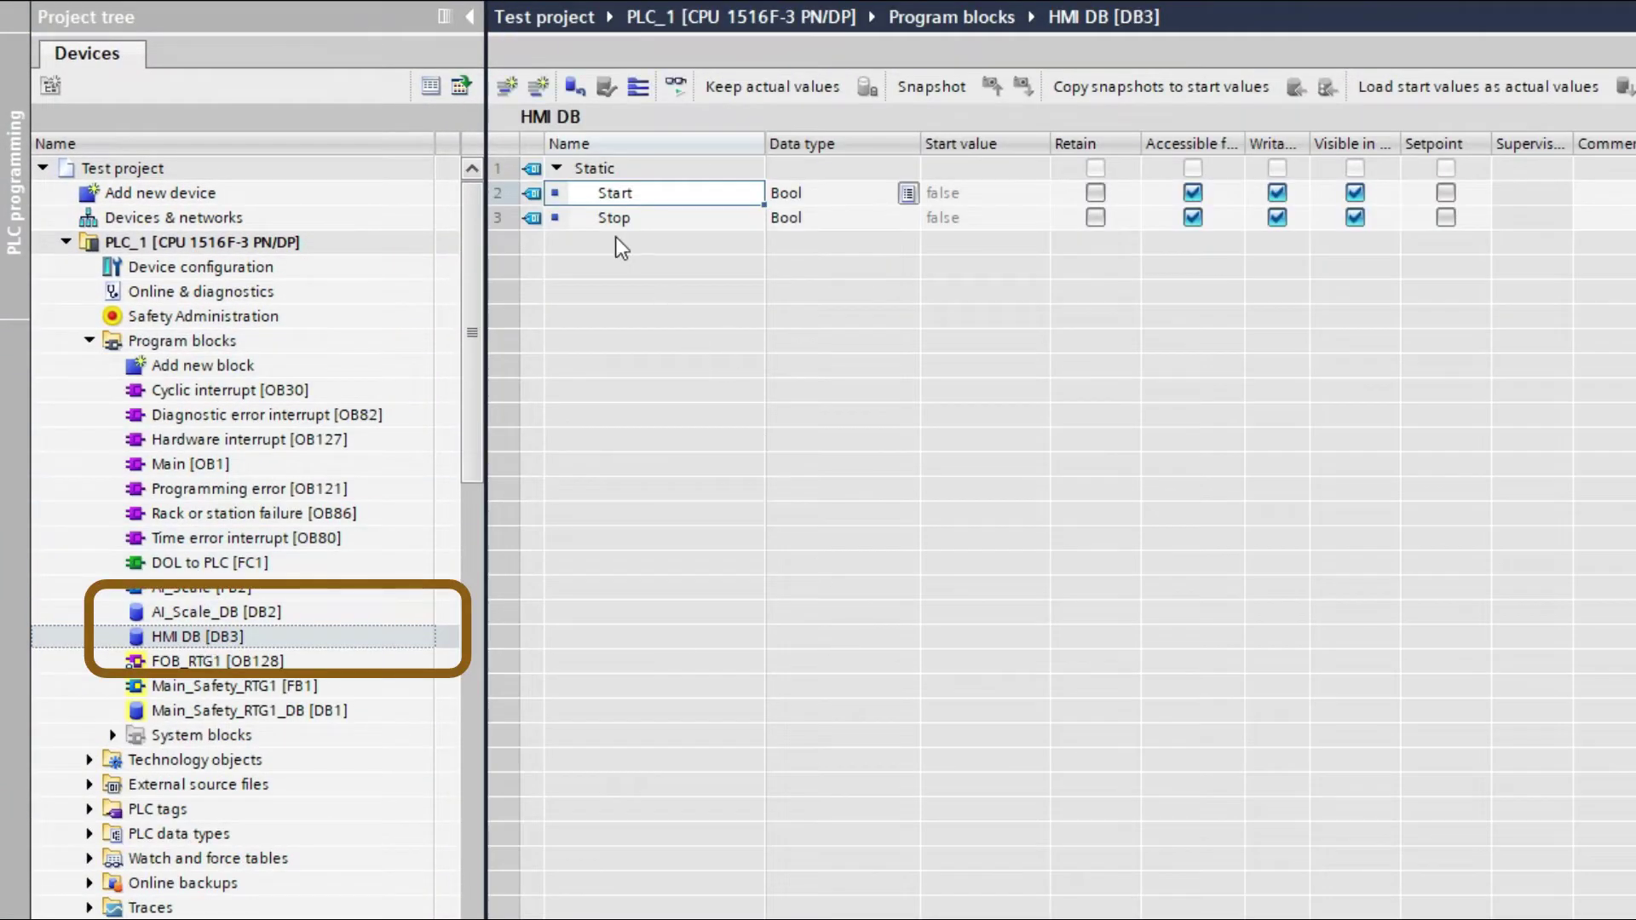
Step: Add a new variable after Stop in the HMI DB data block and name it SP_int
{"action": "left_click", "coordinate": [502, 227]}
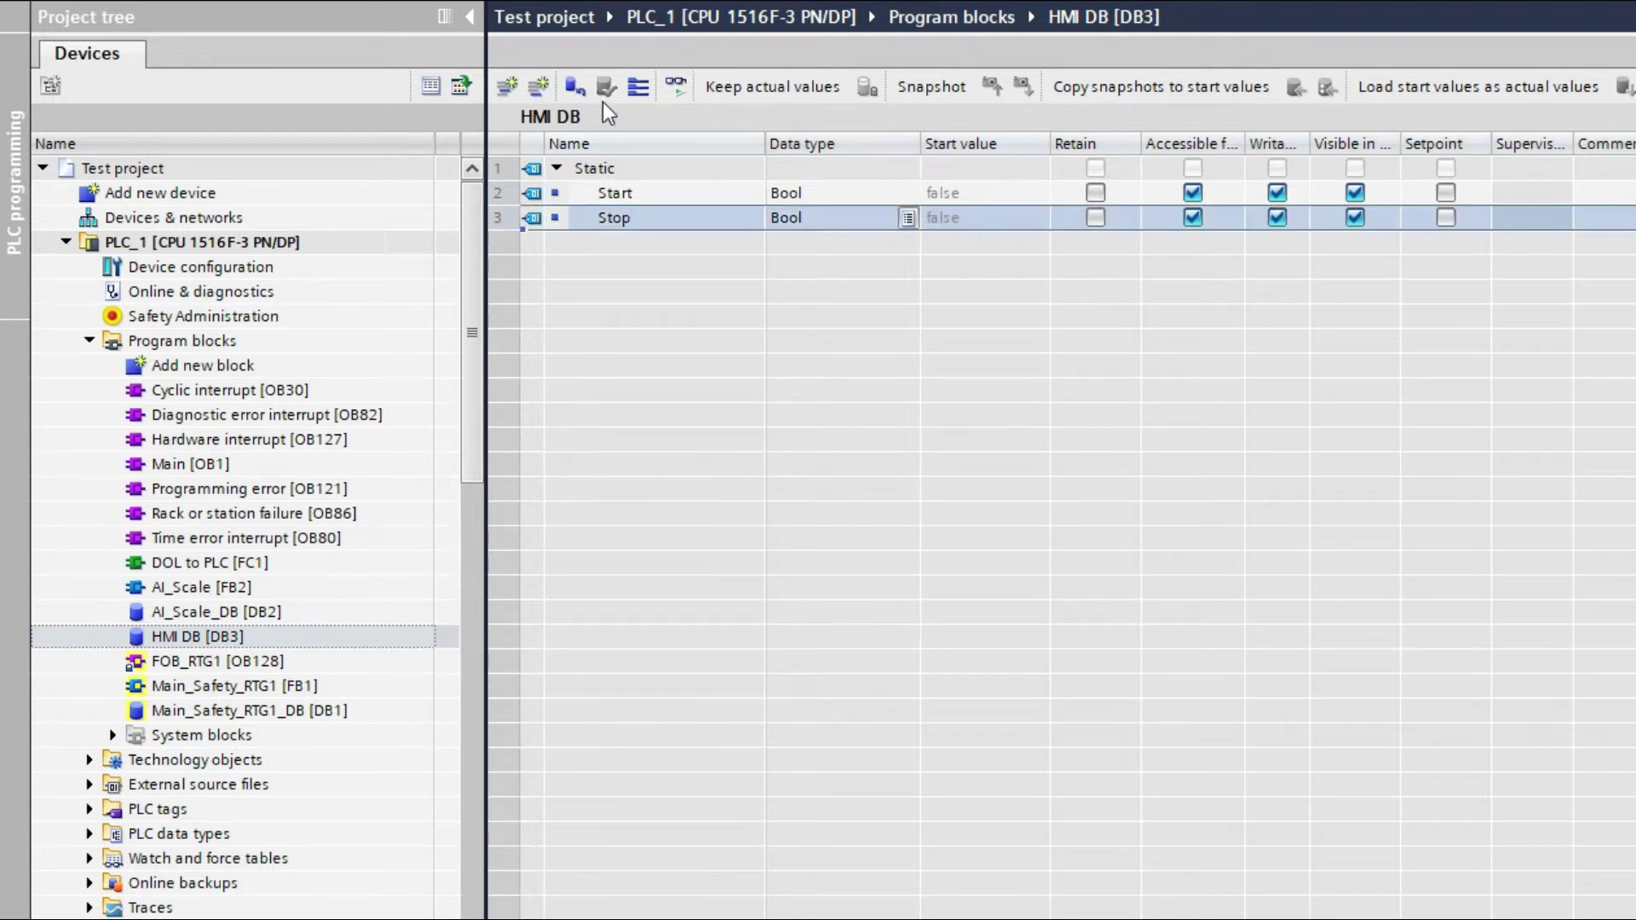
{"action": "left_click", "coordinate": [538, 86]}
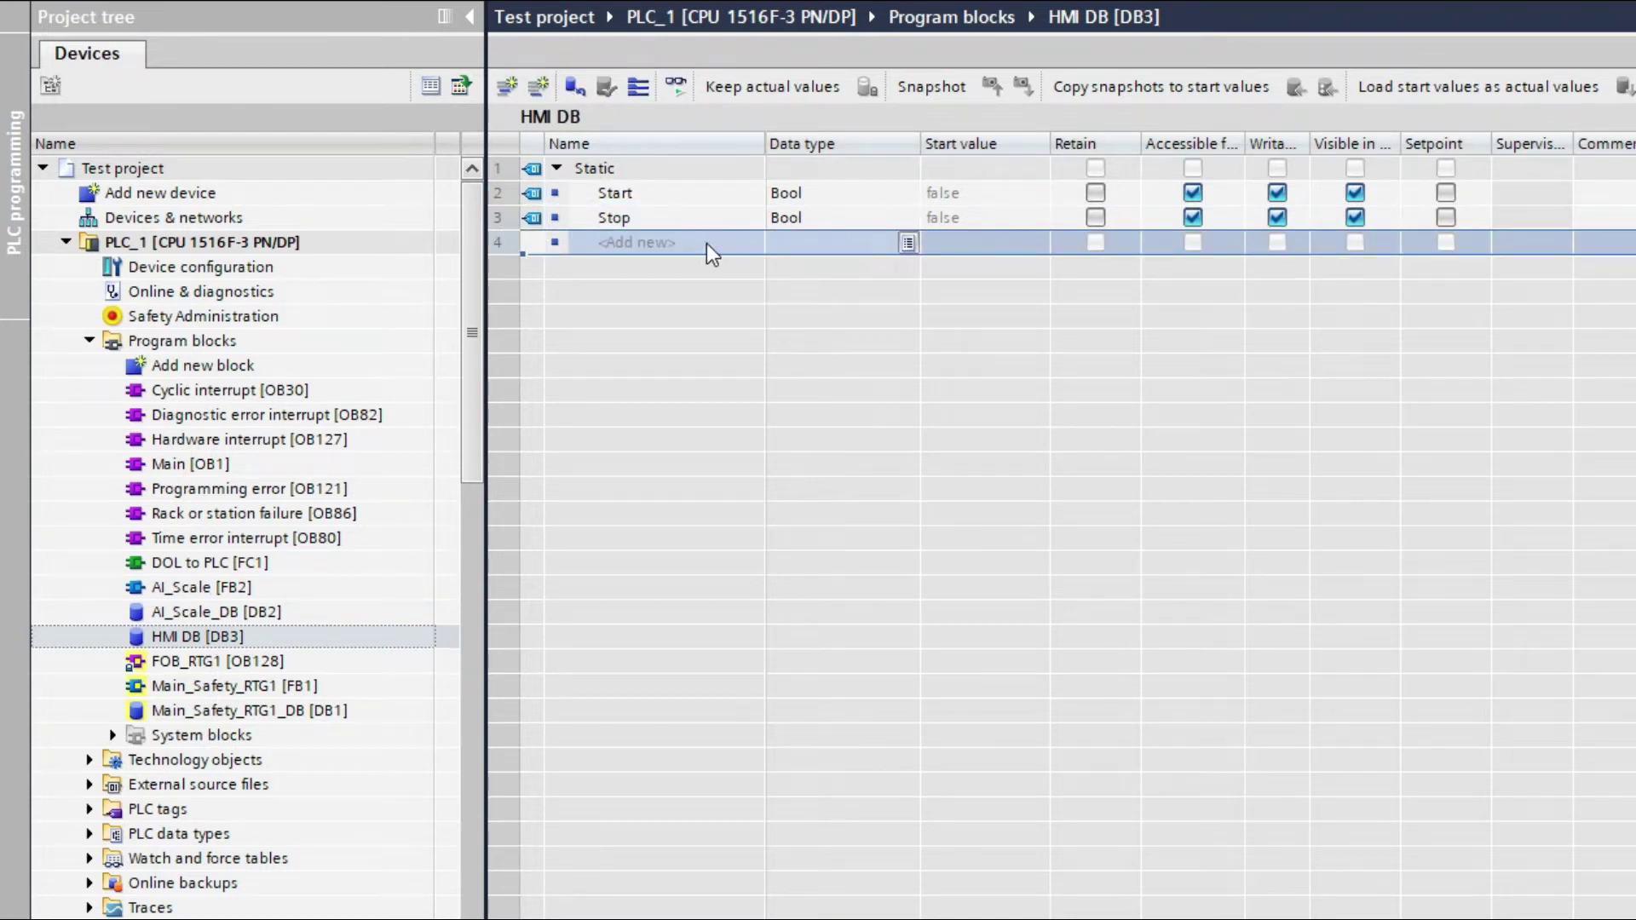
{"action": "left_click", "coordinate": [715, 245]}
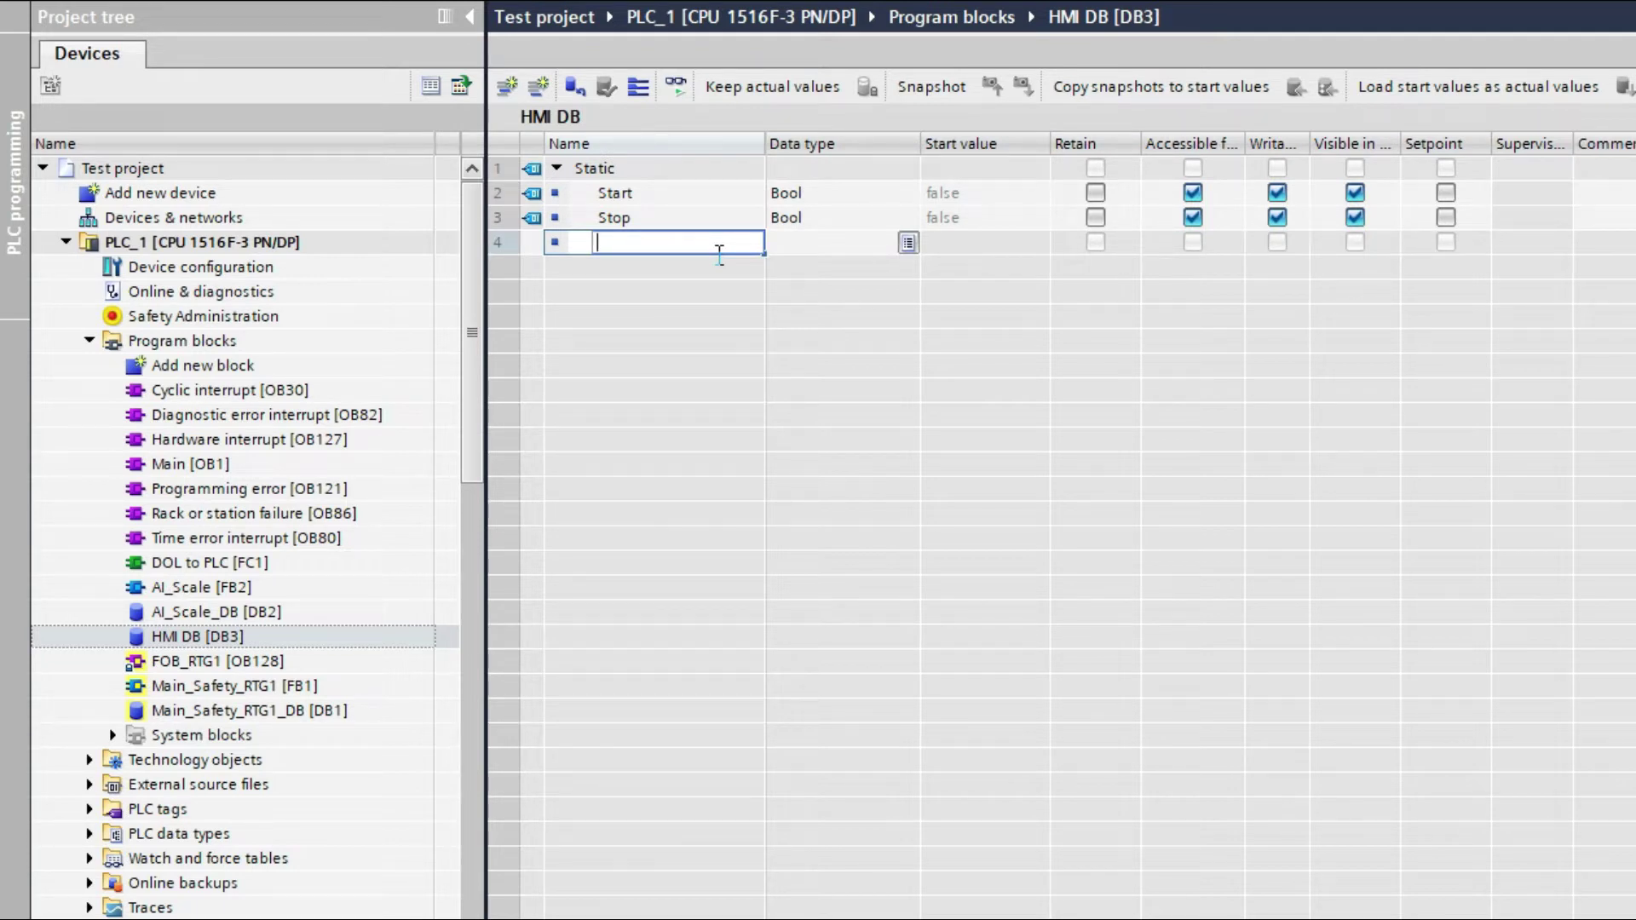
{"action": "type", "text": "Int"}
{"action": "left_click", "coordinate": [878, 248]}
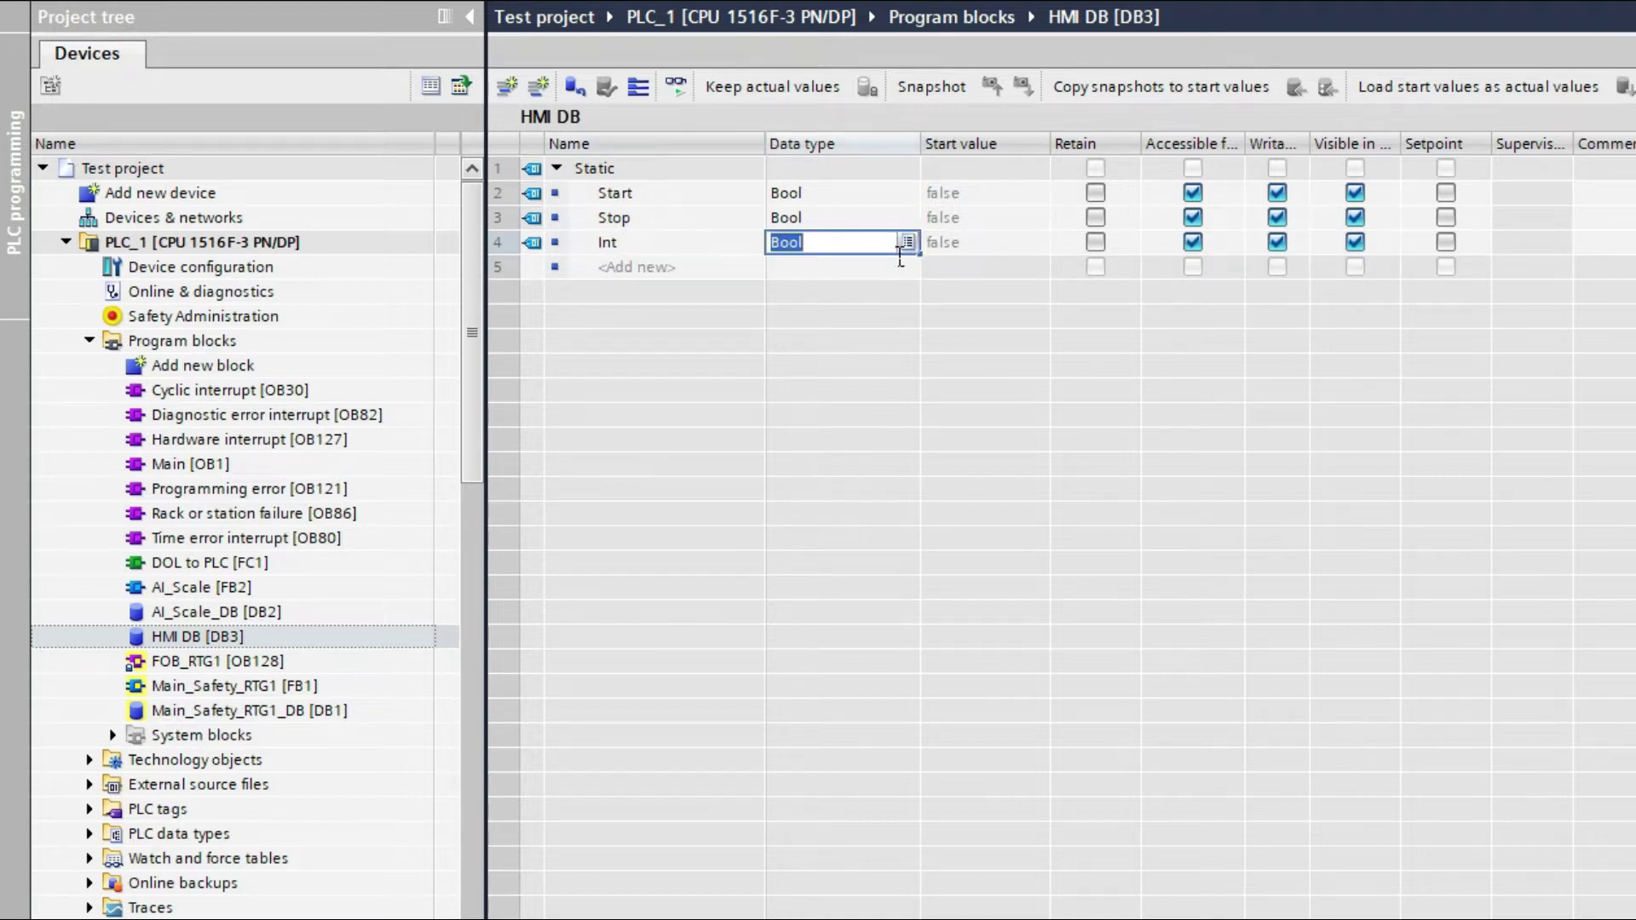
{"action": "left_click", "coordinate": [673, 249]}
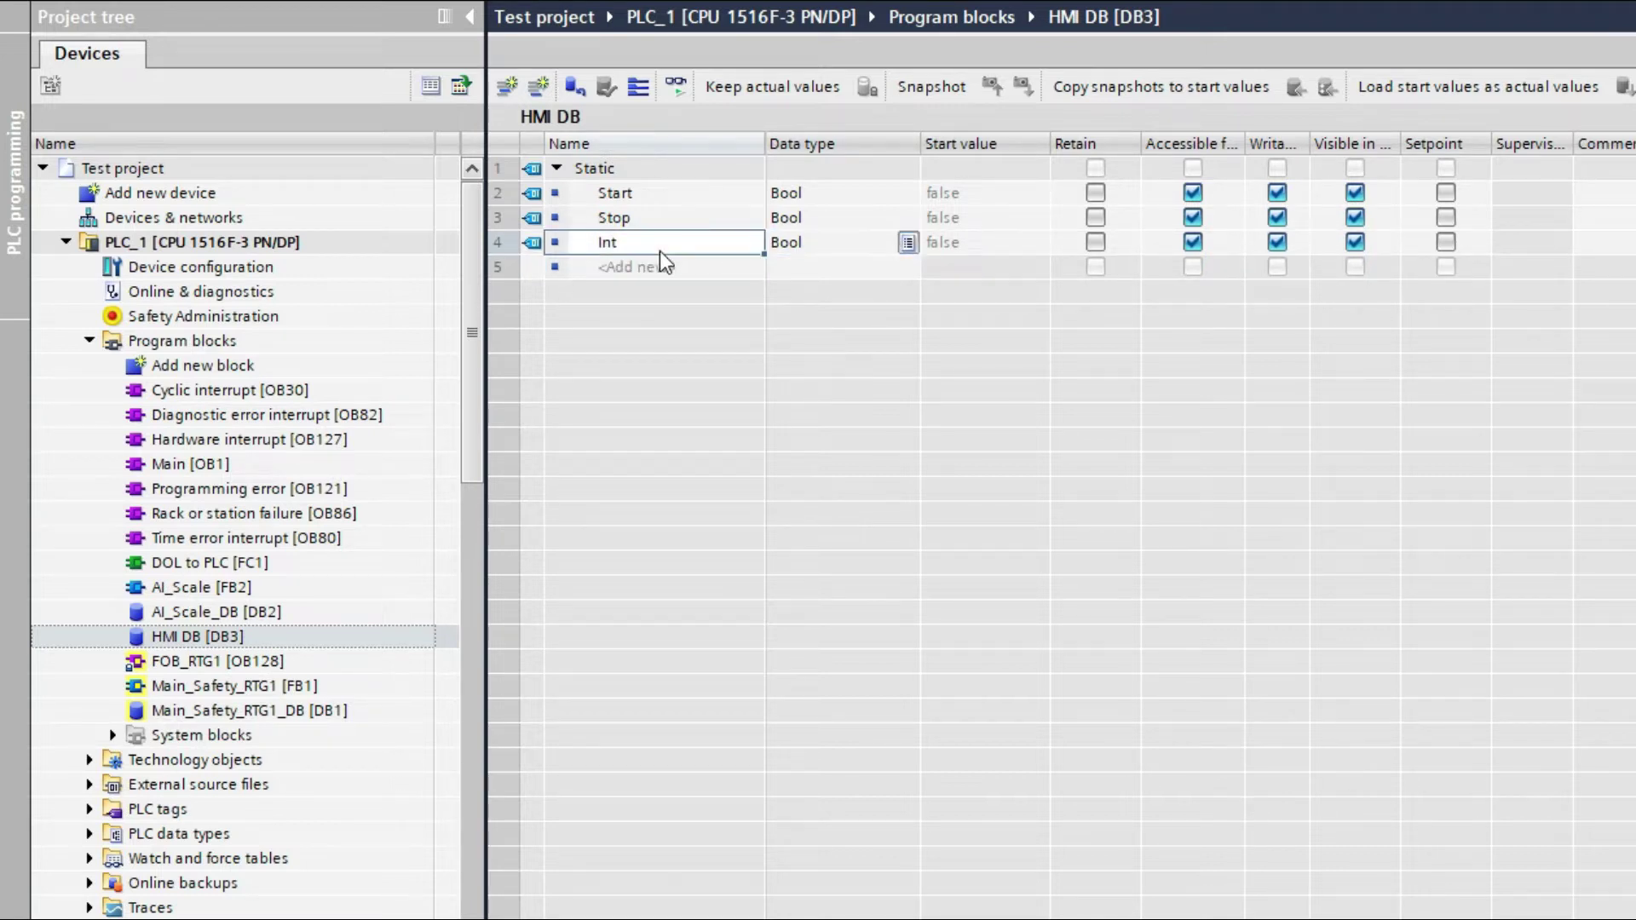
{"action": "left_click", "coordinate": [672, 251]}
{"action": "left_click", "coordinate": [673, 254]}
{"action": "key", "text": "BackSpace"}
{"action": "key", "text": "BackSpace"}
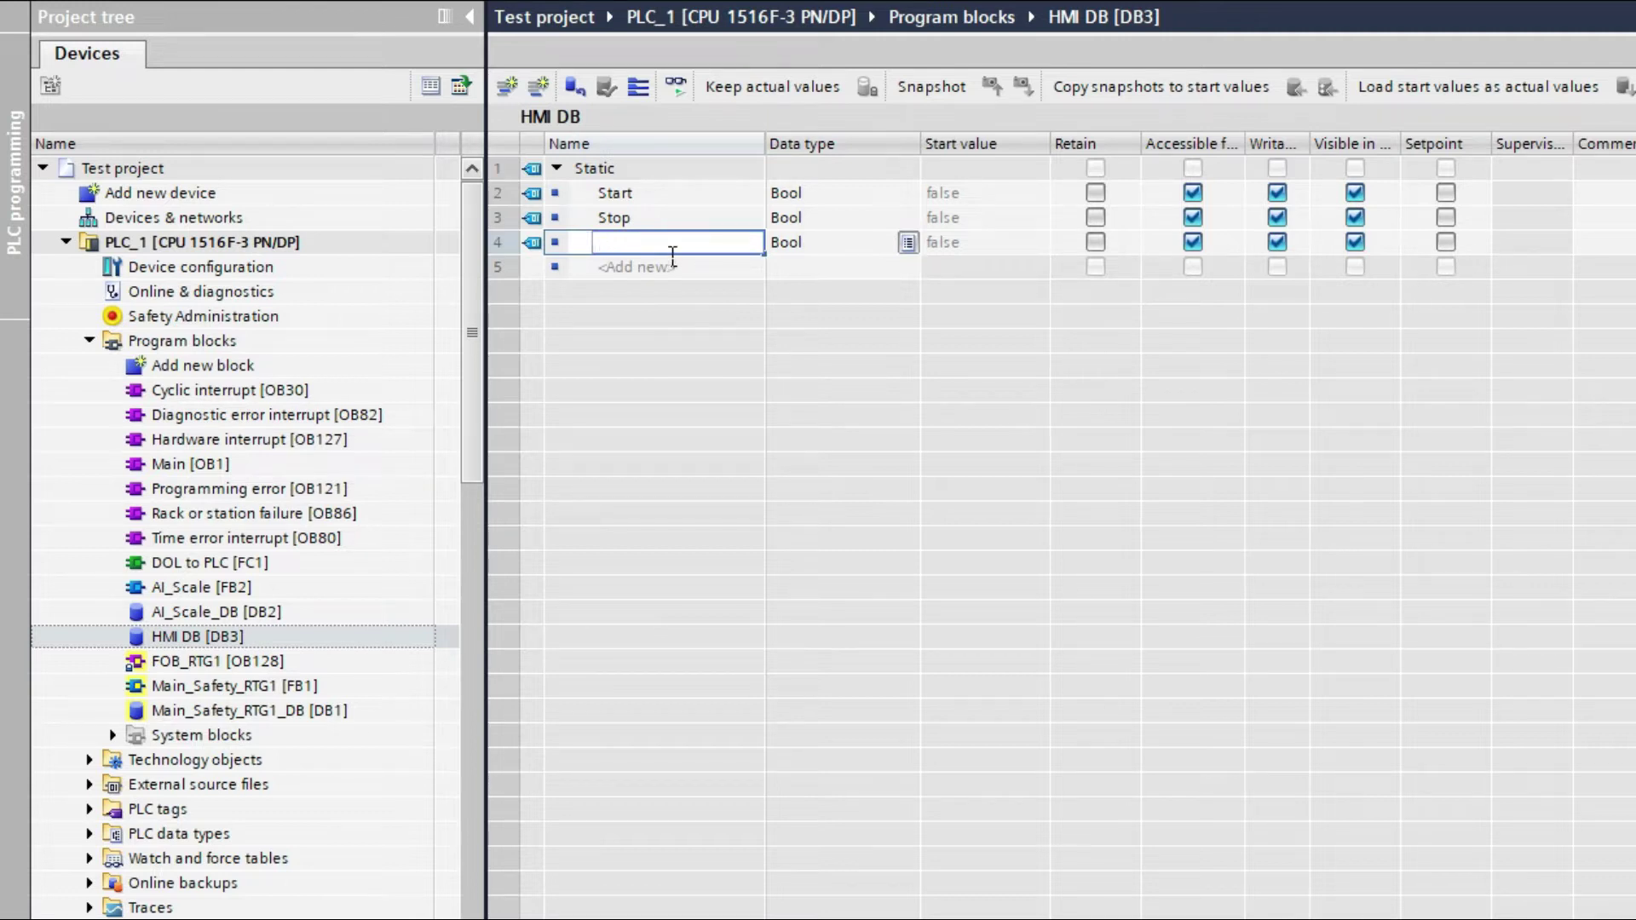
{"action": "type", "text": "SP_int"}
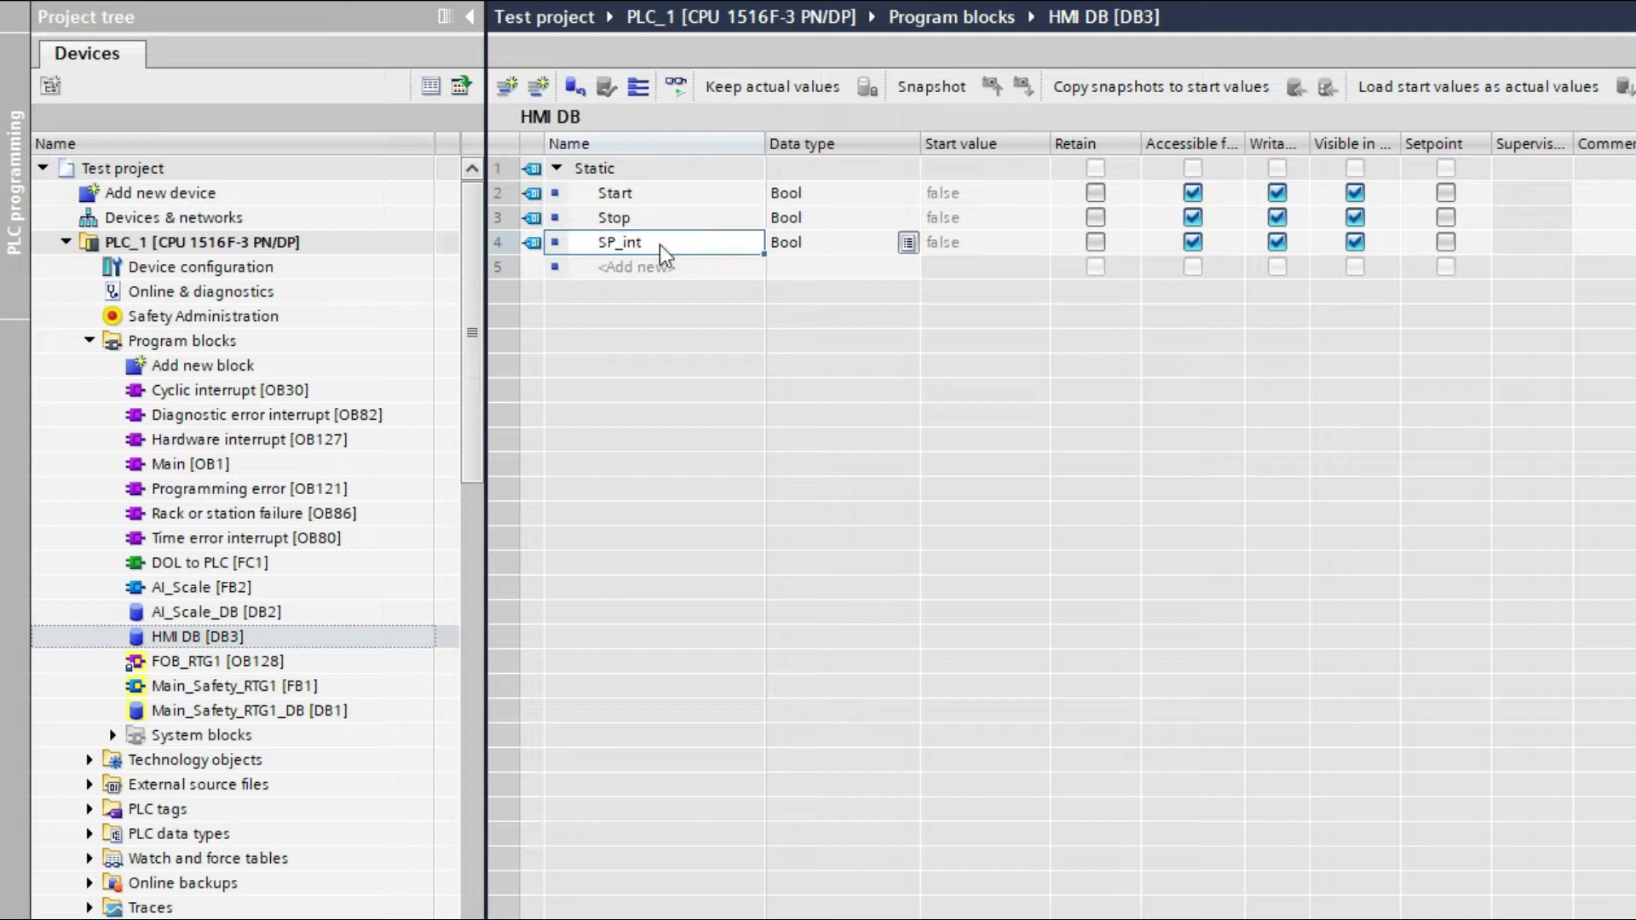
{"action": "key", "text": "Return"}
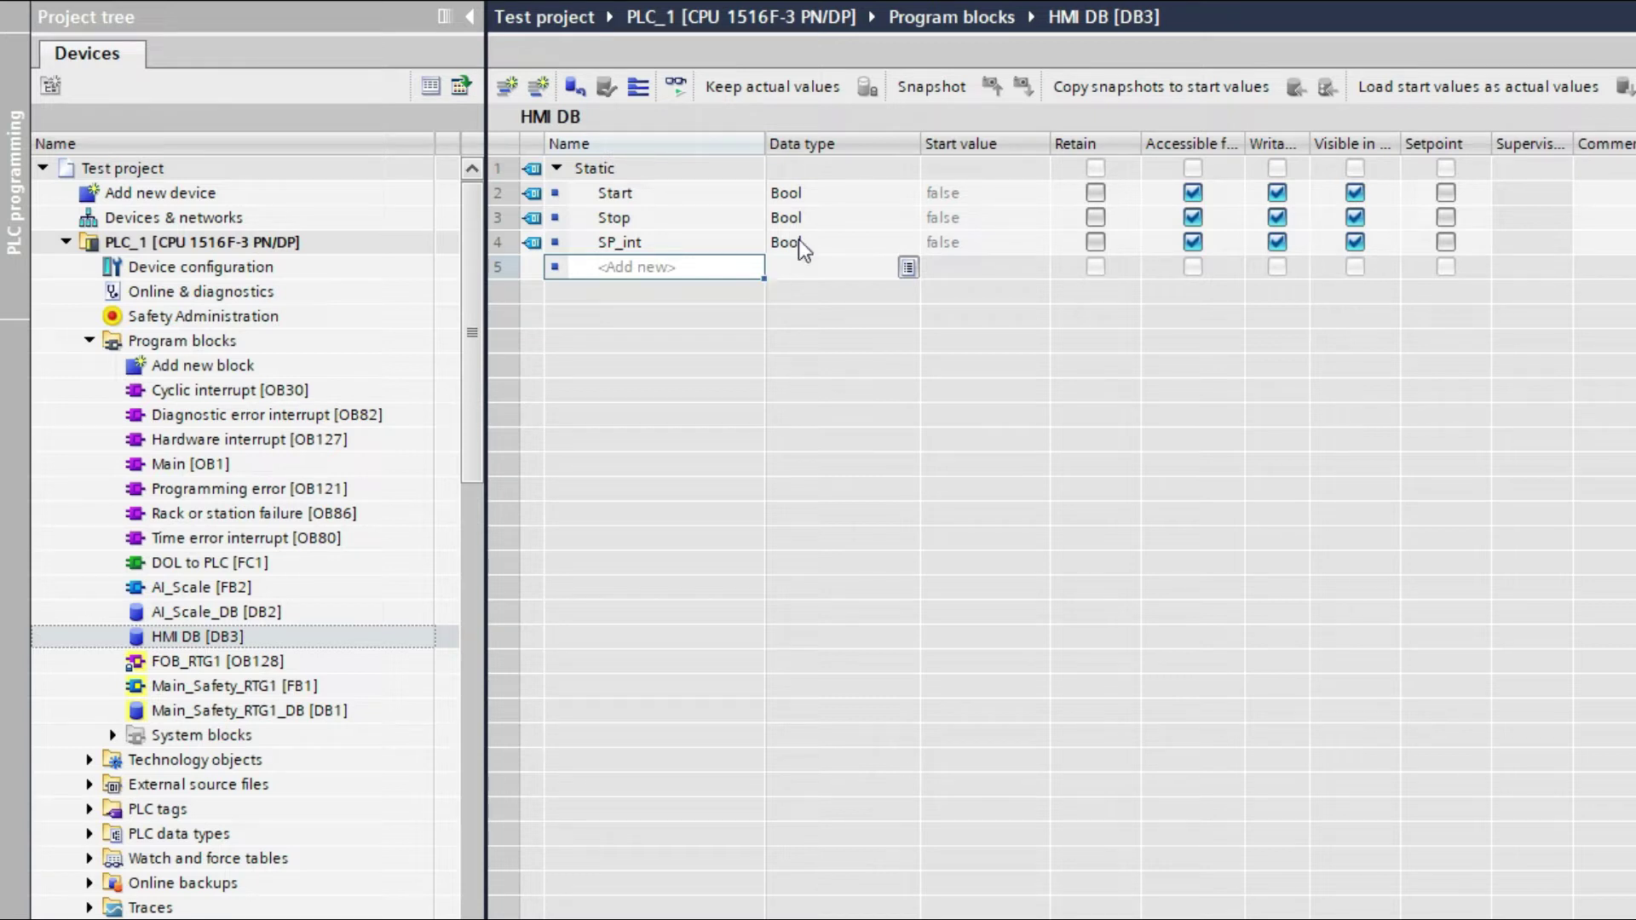
Step: Set the data type of the SP_int variable to Int
{"action": "left_click", "coordinate": [835, 245]}
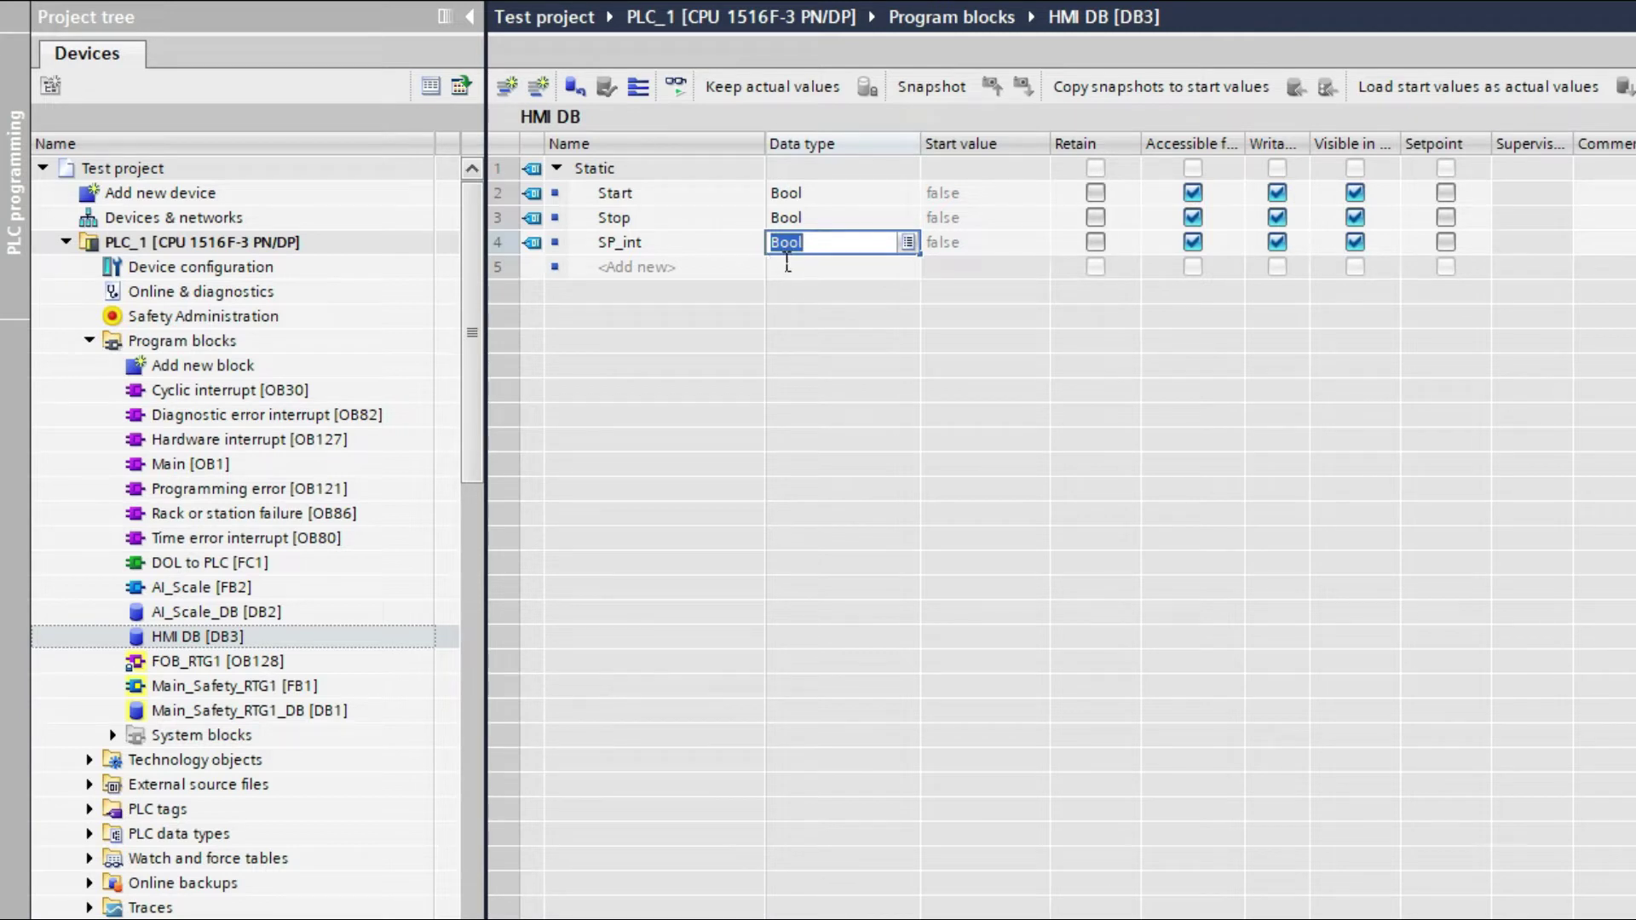
{"action": "type", "text": "Int"}
{"action": "left_click", "coordinate": [908, 242]}
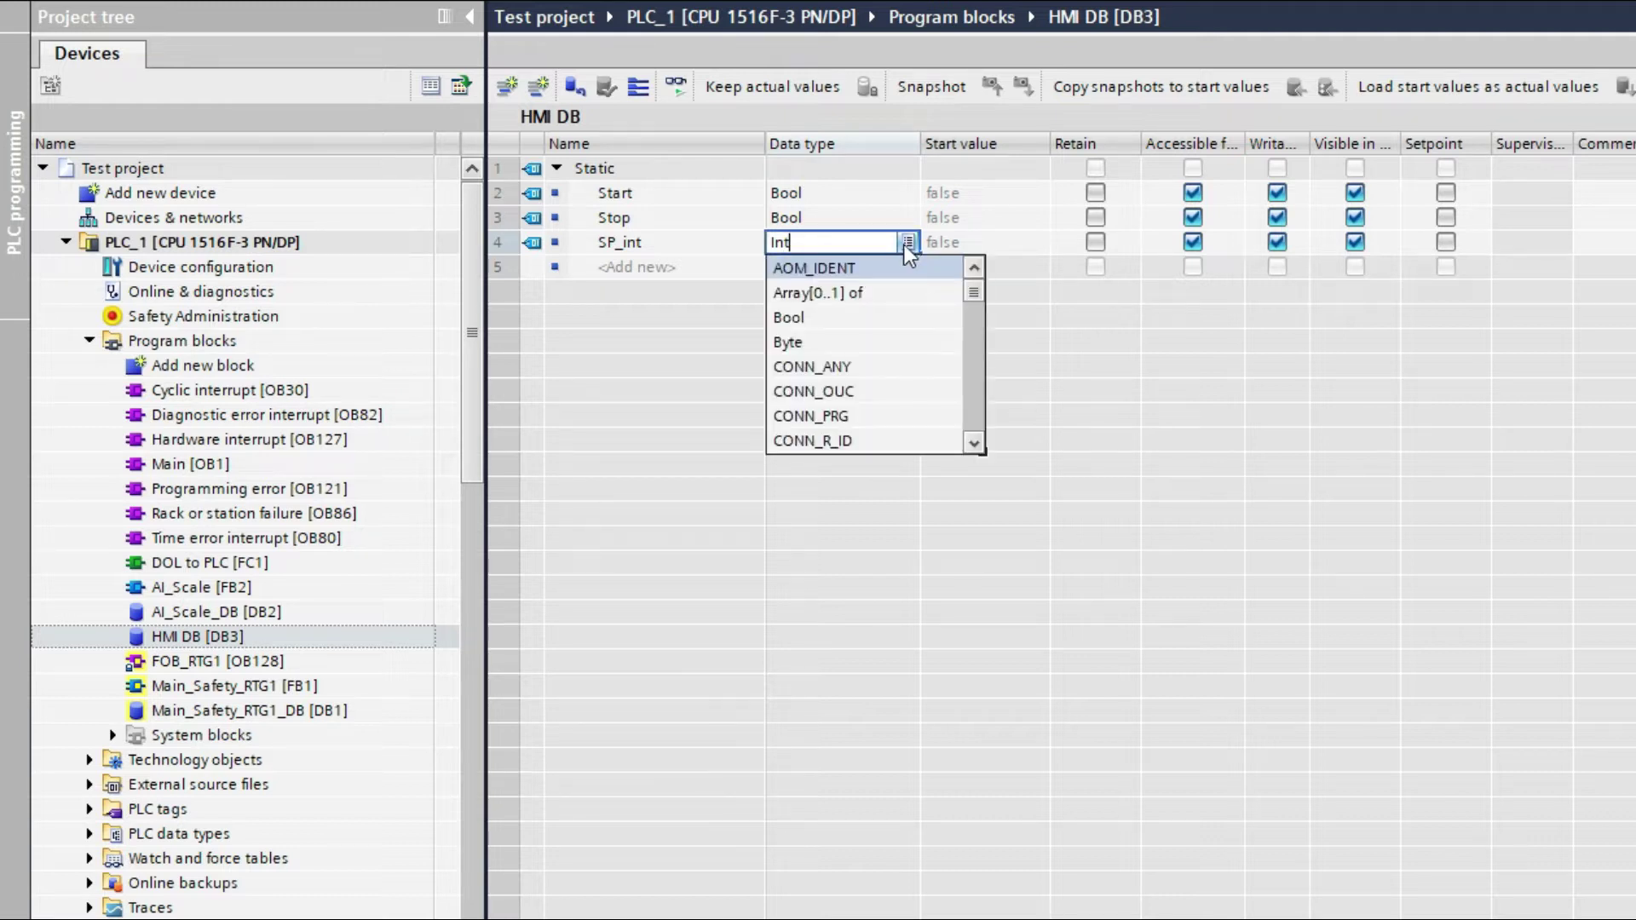
{"action": "left_click", "coordinate": [908, 242]}
{"action": "left_click", "coordinate": [908, 242]}
{"action": "mouse_move", "coordinate": [972, 292]}
{"action": "left_mouse_down"}
{"action": "mouse_move", "coordinate": [971, 370]}
{"action": "mouse_move", "coordinate": [967, 311]}
{"action": "left_mouse_up"}
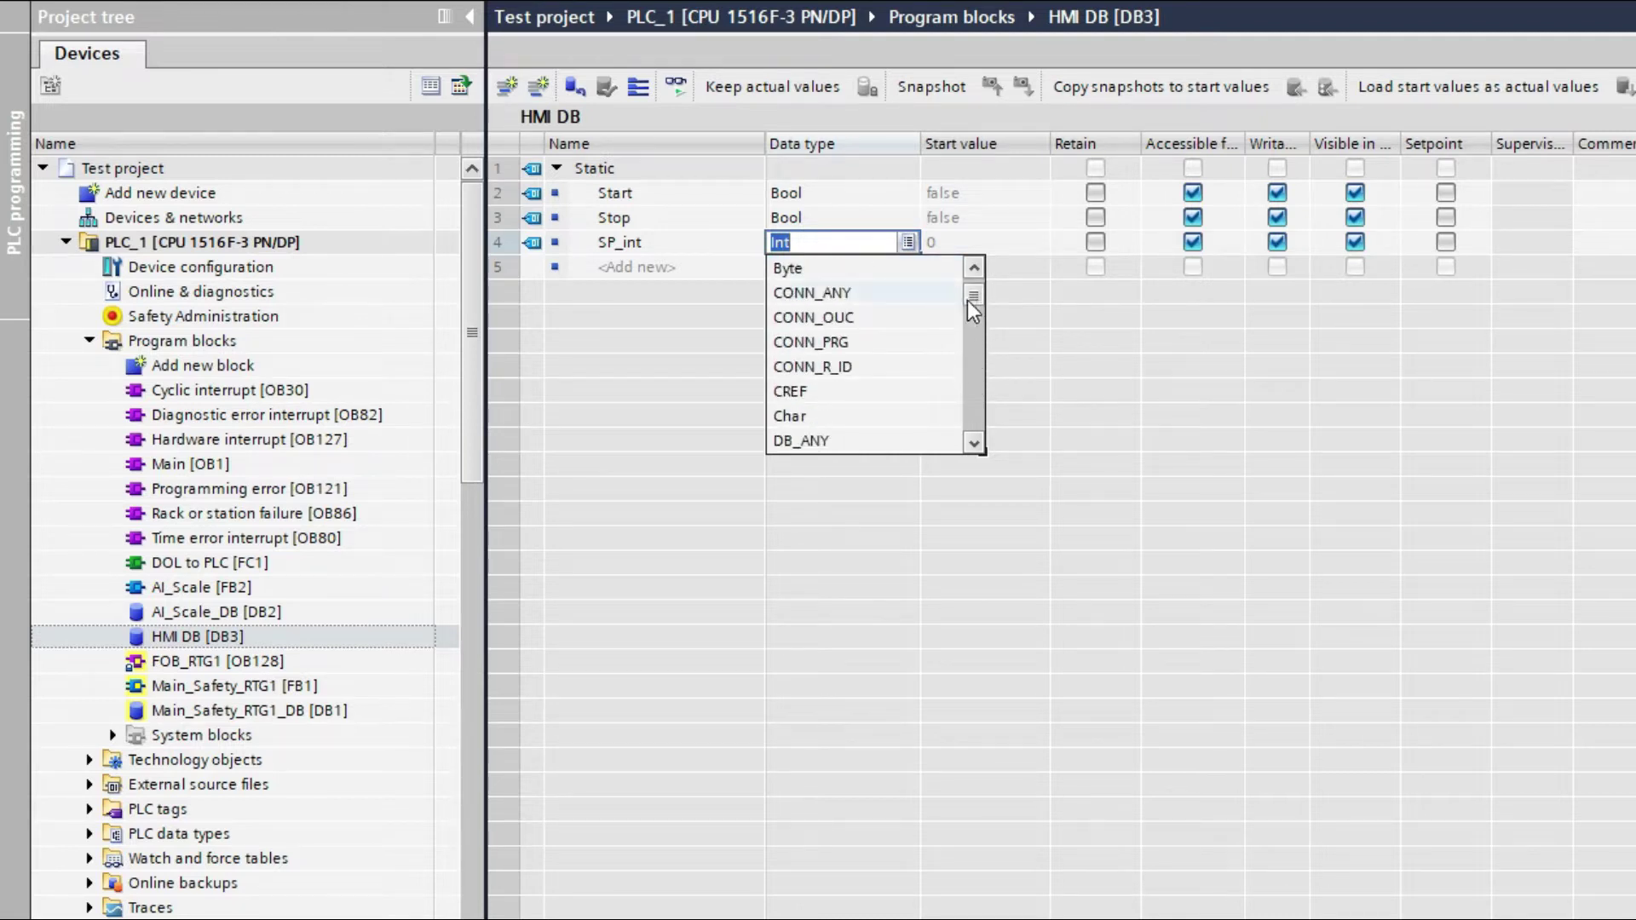
{"action": "key", "text": "Return"}
Step: Add a variable named Add_int with data type Int below SP_int
{"action": "left_click", "coordinate": [673, 268]}
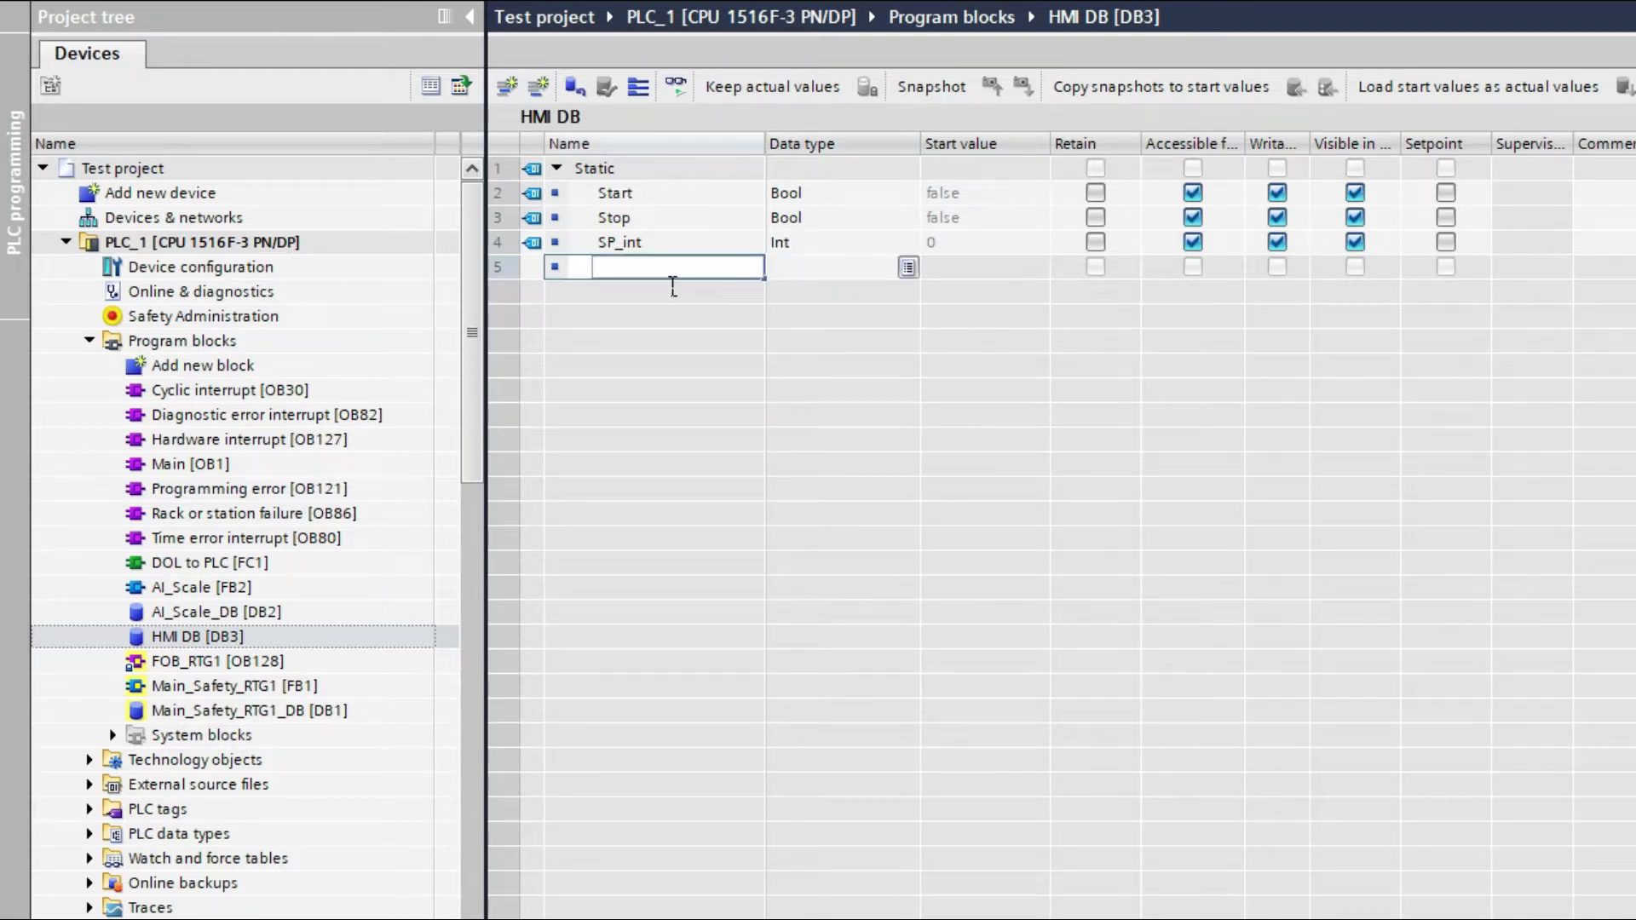
{"action": "type", "text": "Add_int"}
{"action": "key", "text": "Tab"}
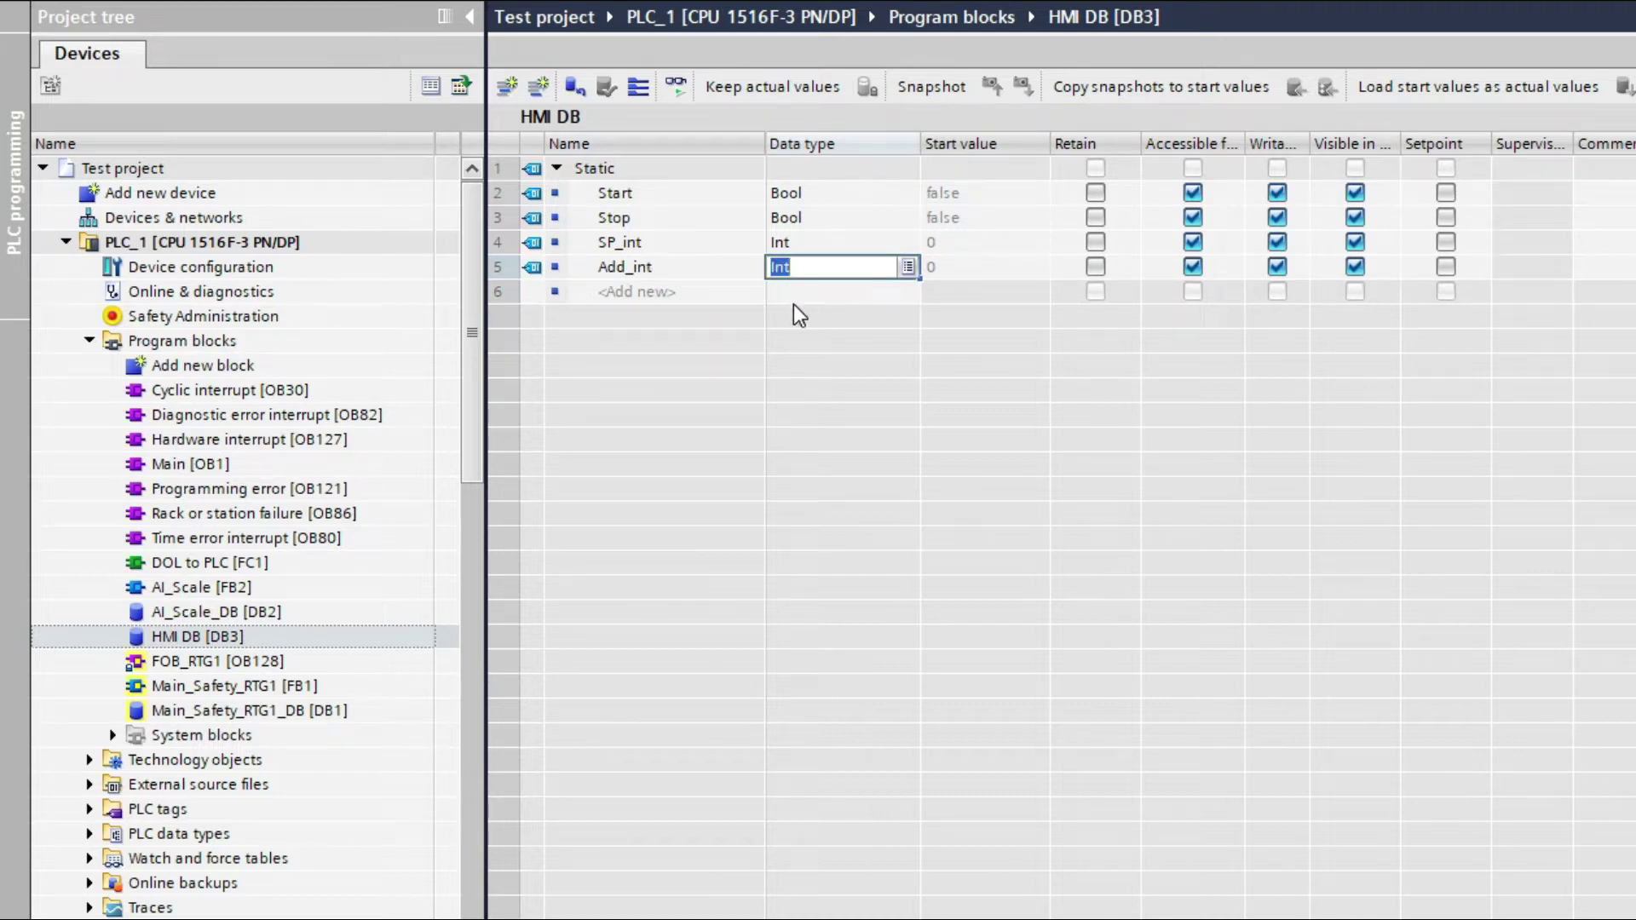
{"action": "left_click", "coordinate": [664, 273]}
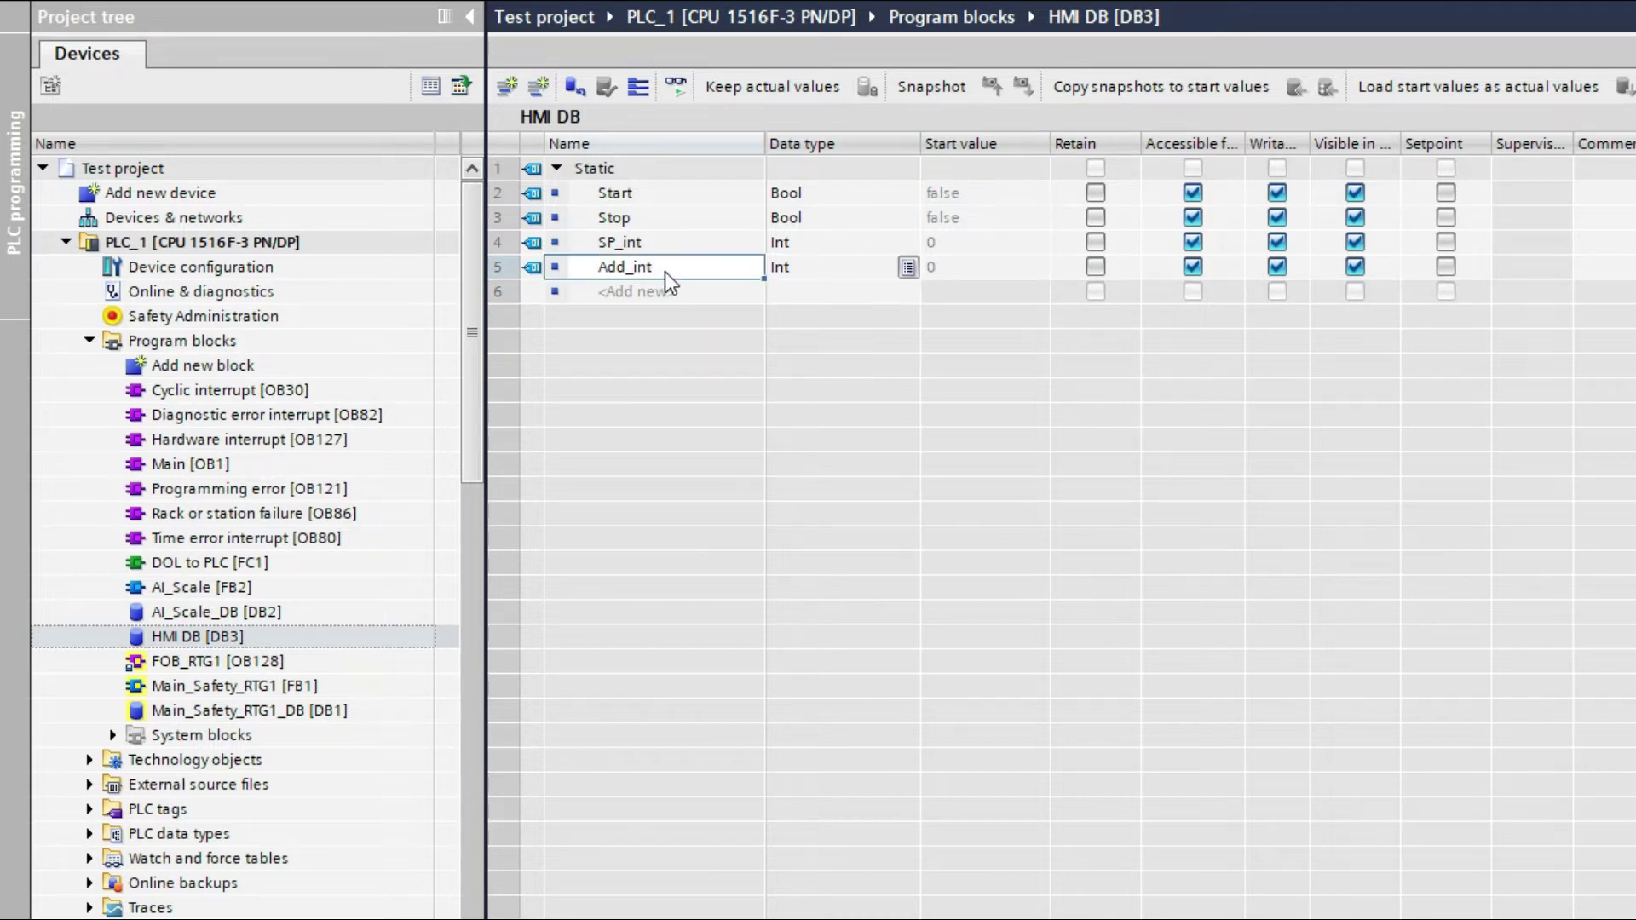
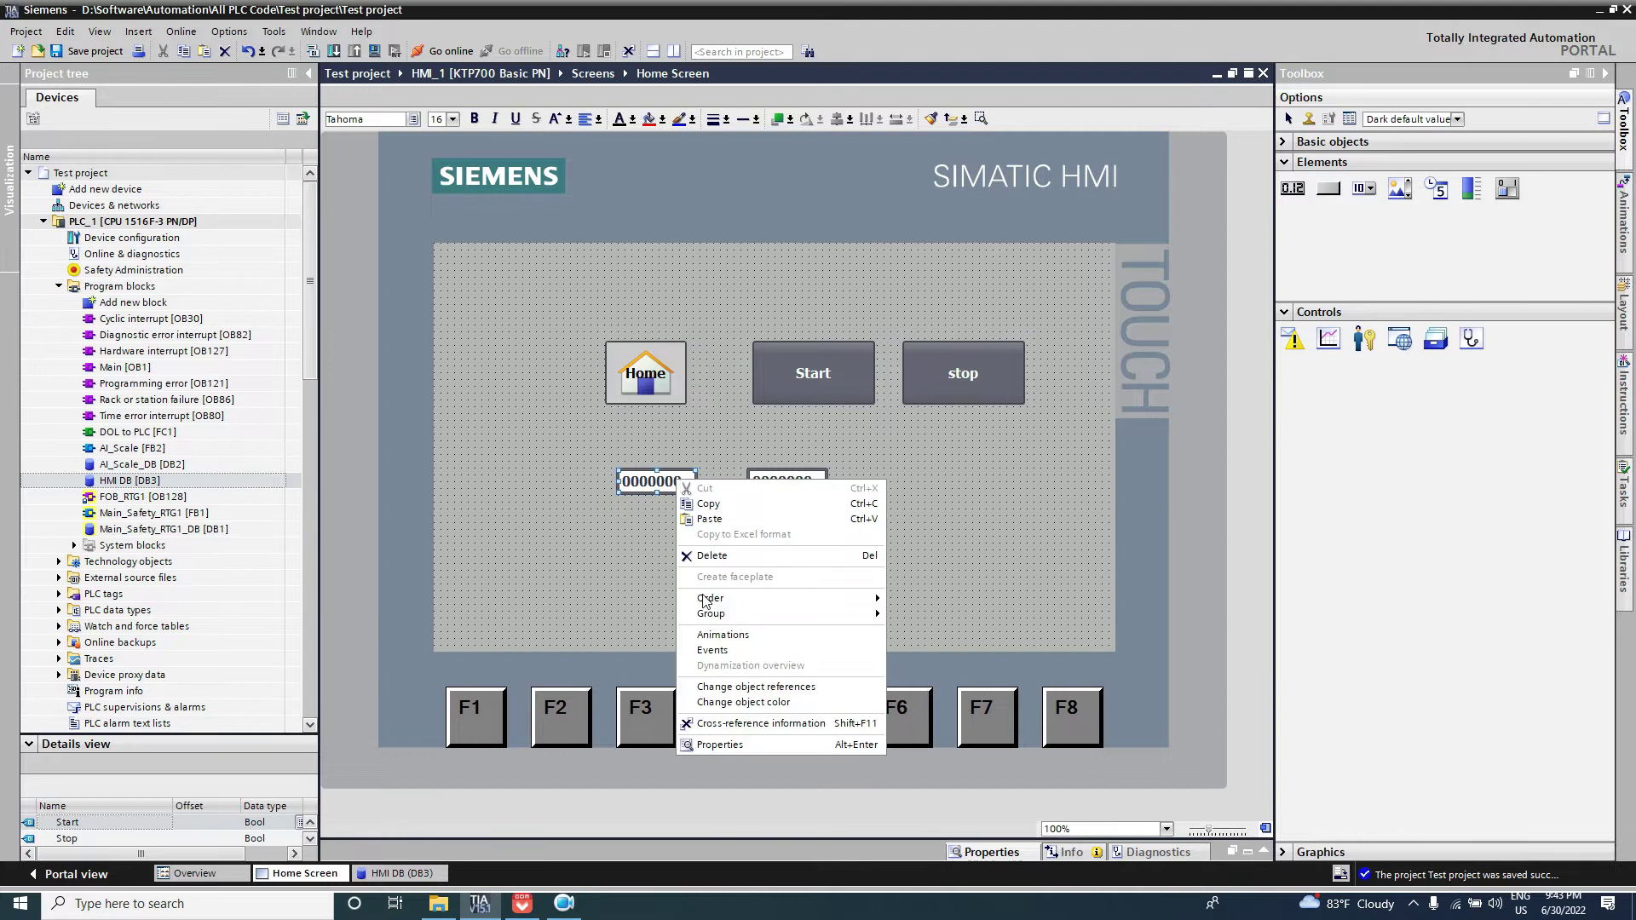
Step: Add a new LAD function block (FC) named HMI to the program blocks of PLC_1
{"action": "left_click", "coordinate": [332, 431]}
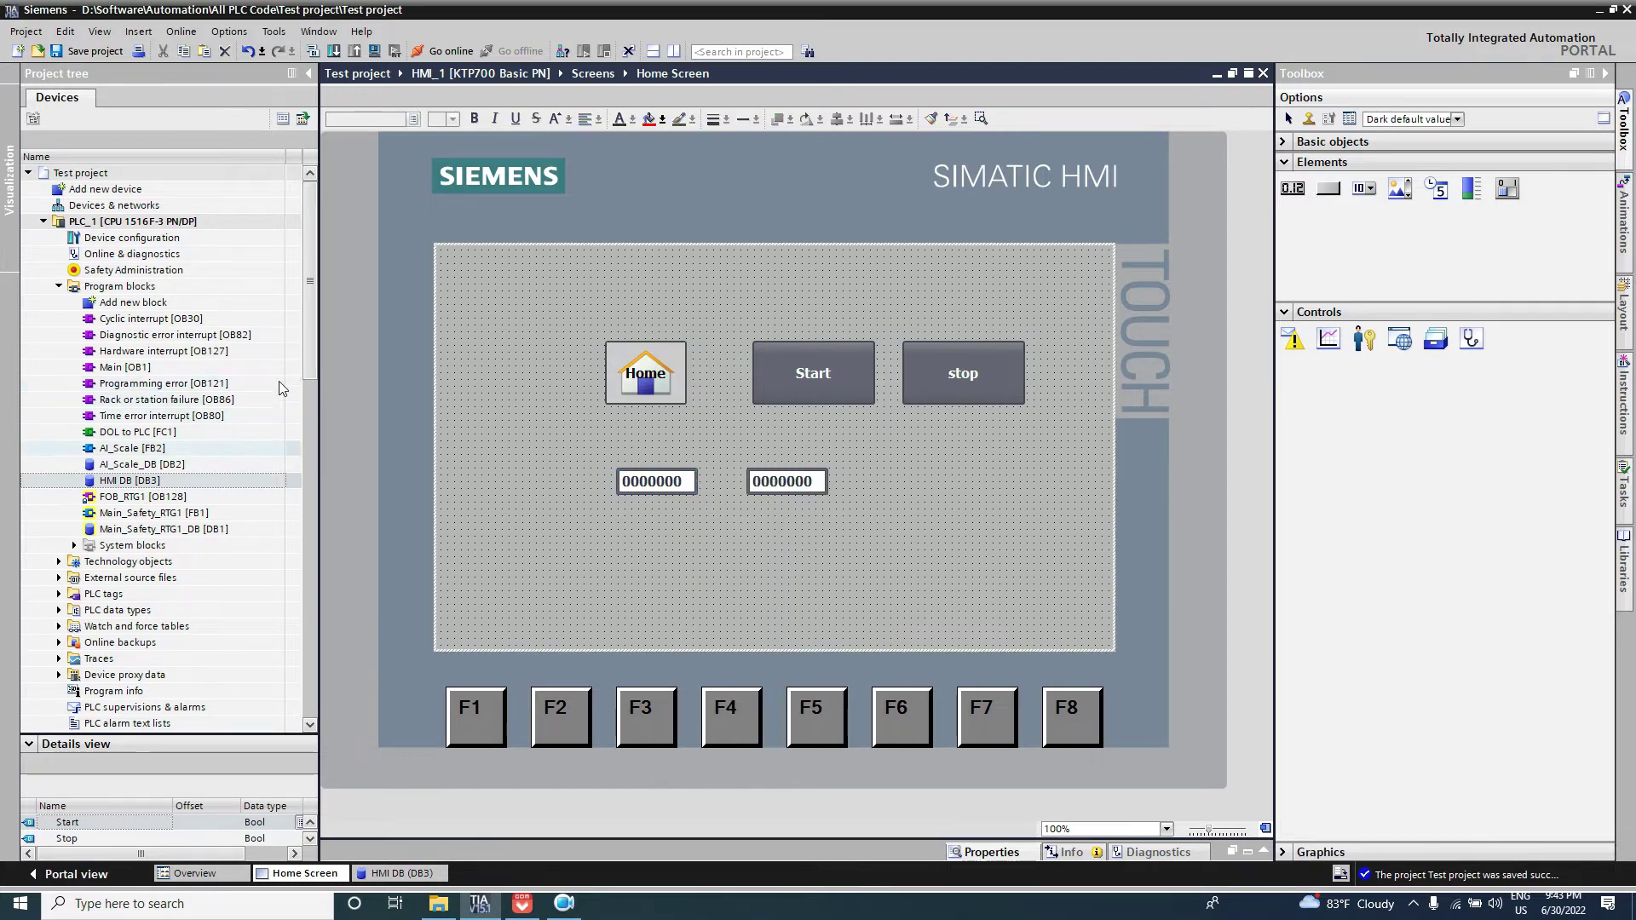
{"action": "scroll", "coordinate": [182, 266], "scroll_direction": "down", "scroll_amount": 2}
{"action": "double_click", "coordinate": [133, 222]}
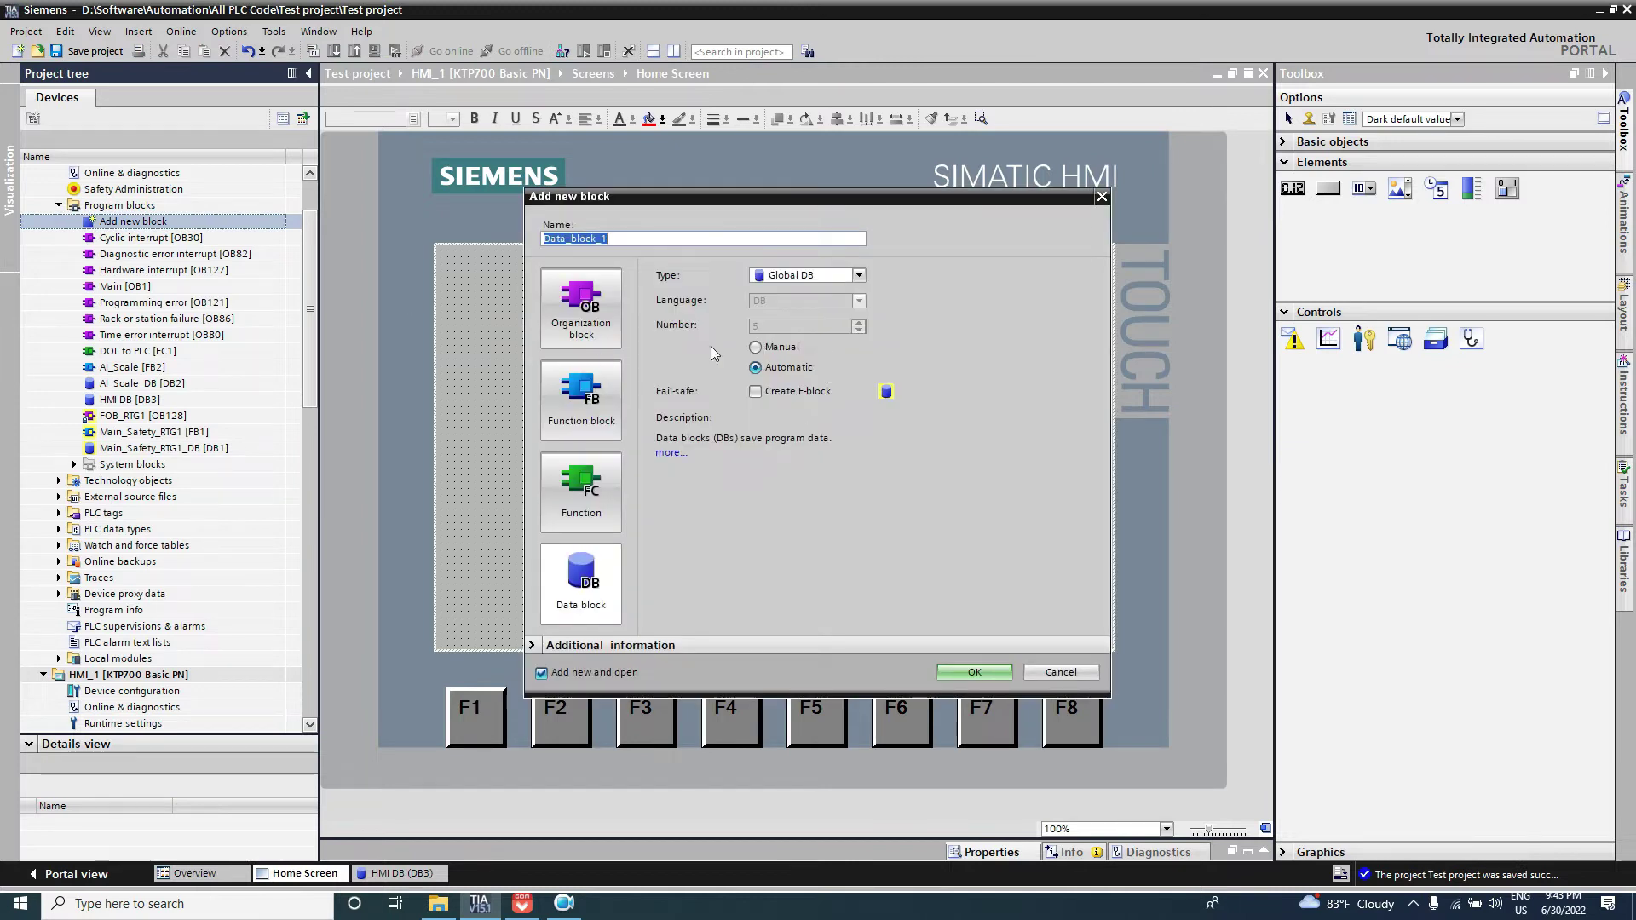
{"action": "left_click", "coordinate": [581, 492]}
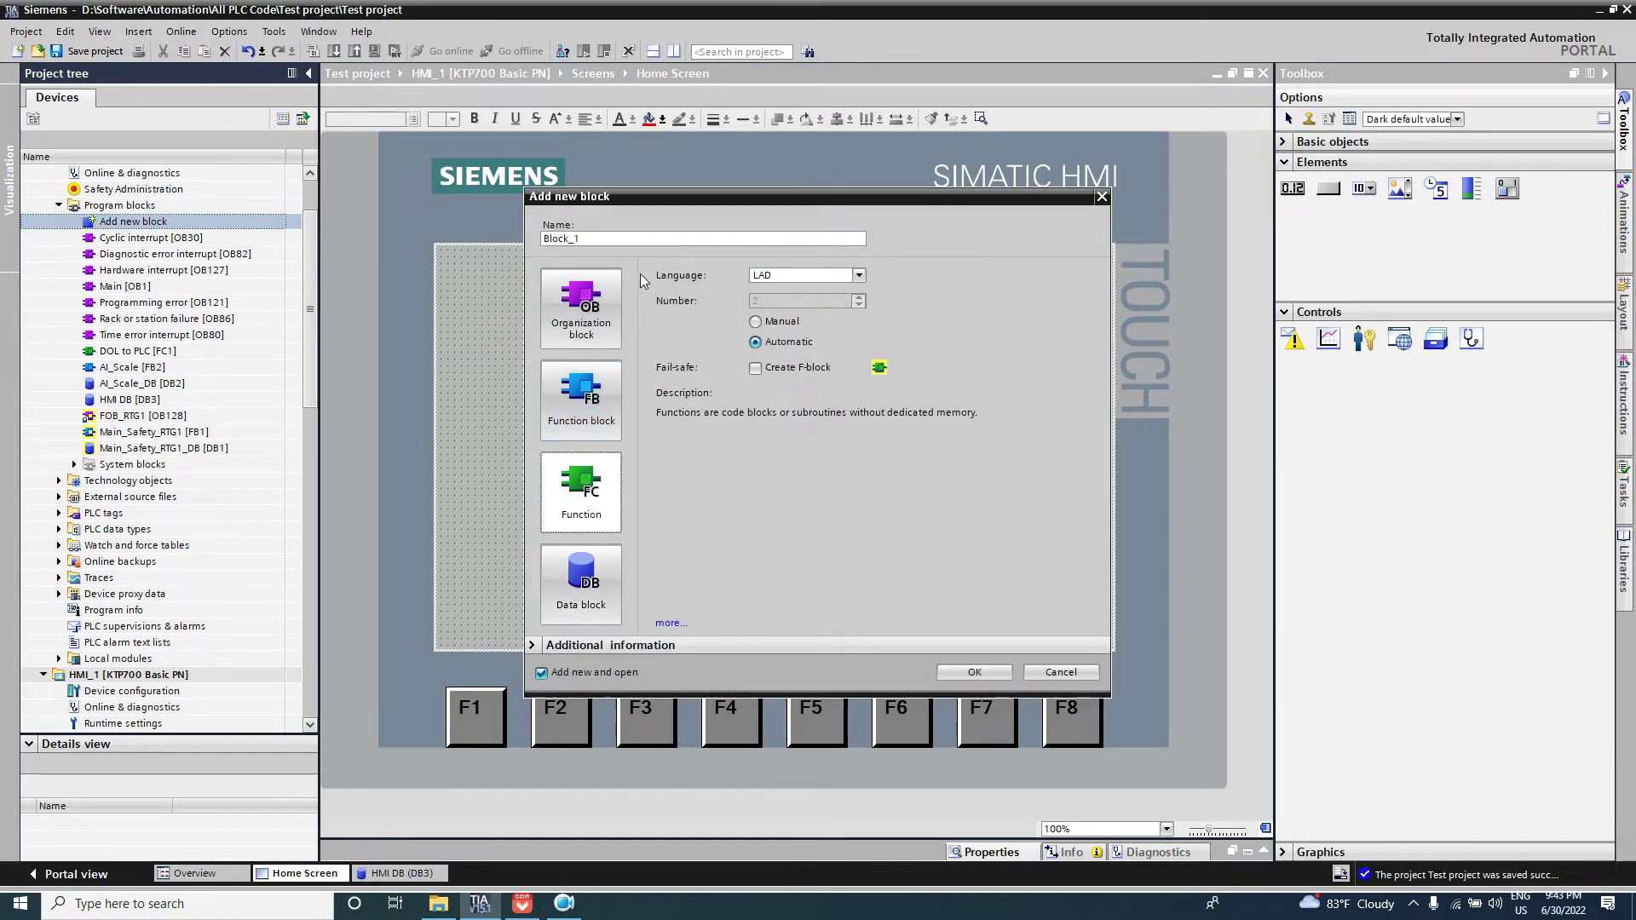
{"action": "left_click", "coordinate": [628, 245]}
{"action": "double_click", "coordinate": [628, 246]}
{"action": "type", "text": "HMI"}
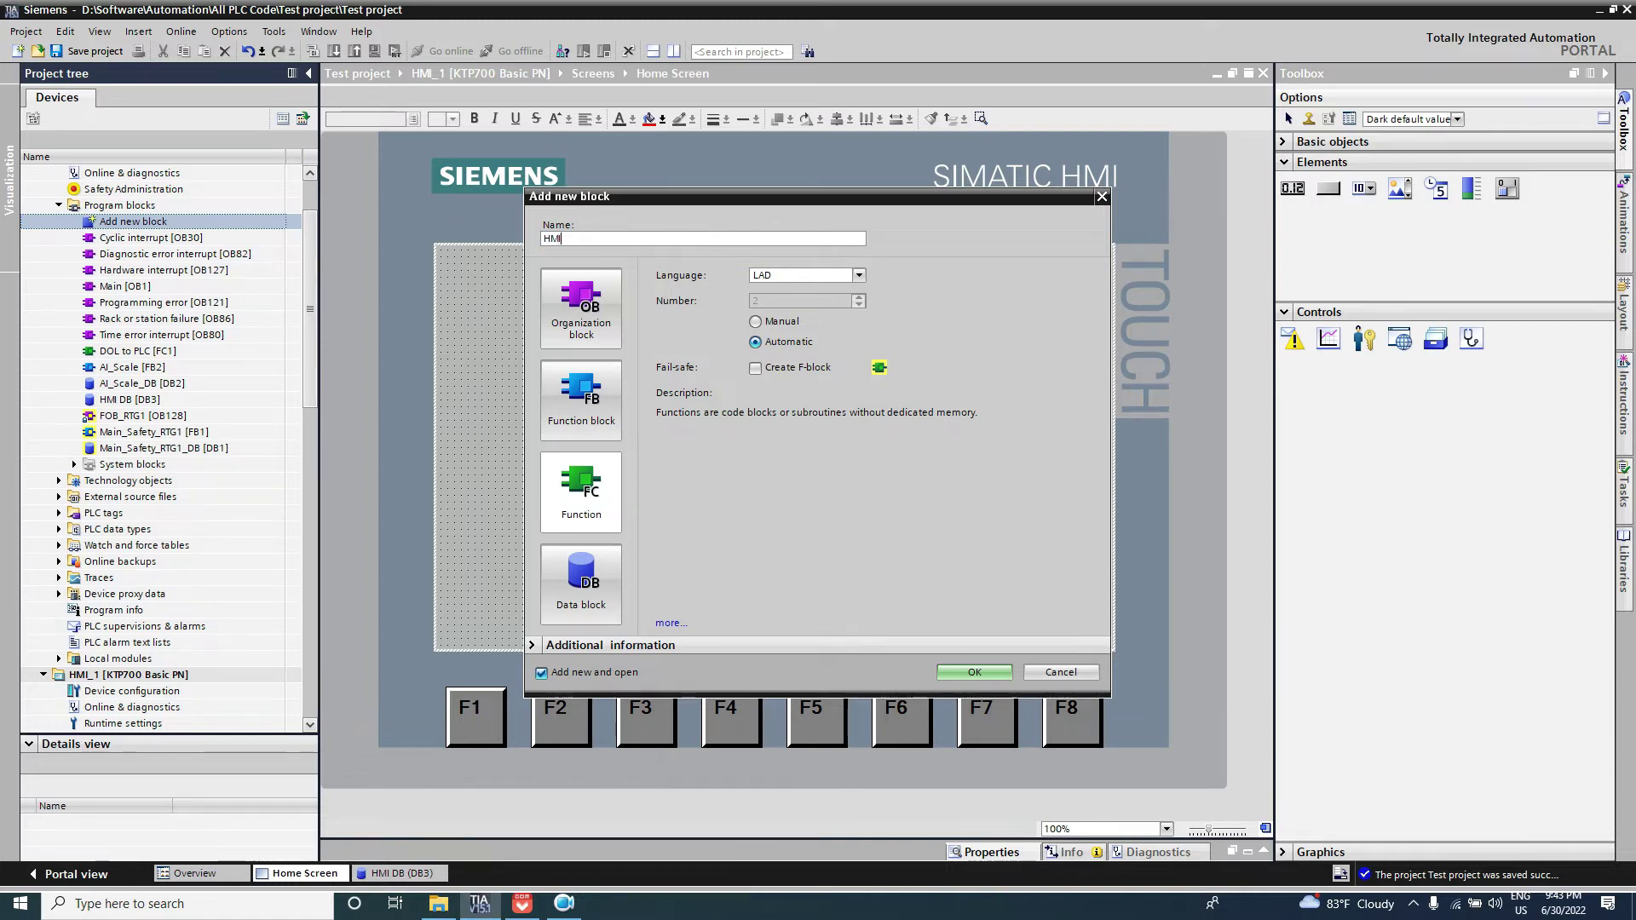
{"action": "key", "text": "Return"}
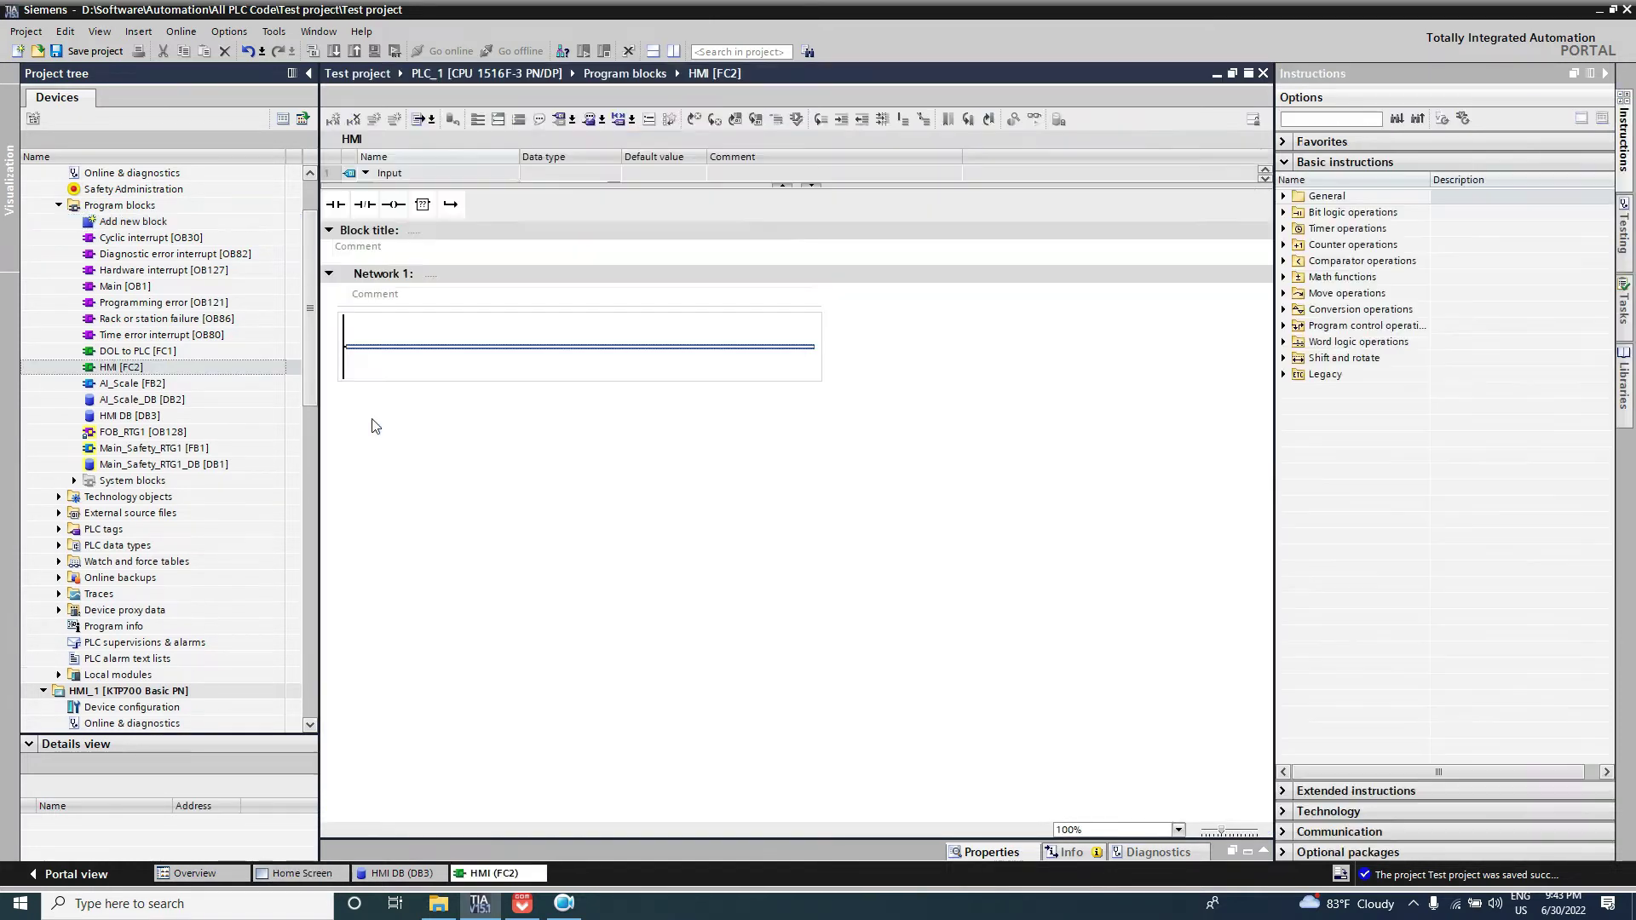
Step: Insert an ADD instruction from the math functions into Network 1 of the HMI function
{"action": "left_click", "coordinate": [1285, 277]}
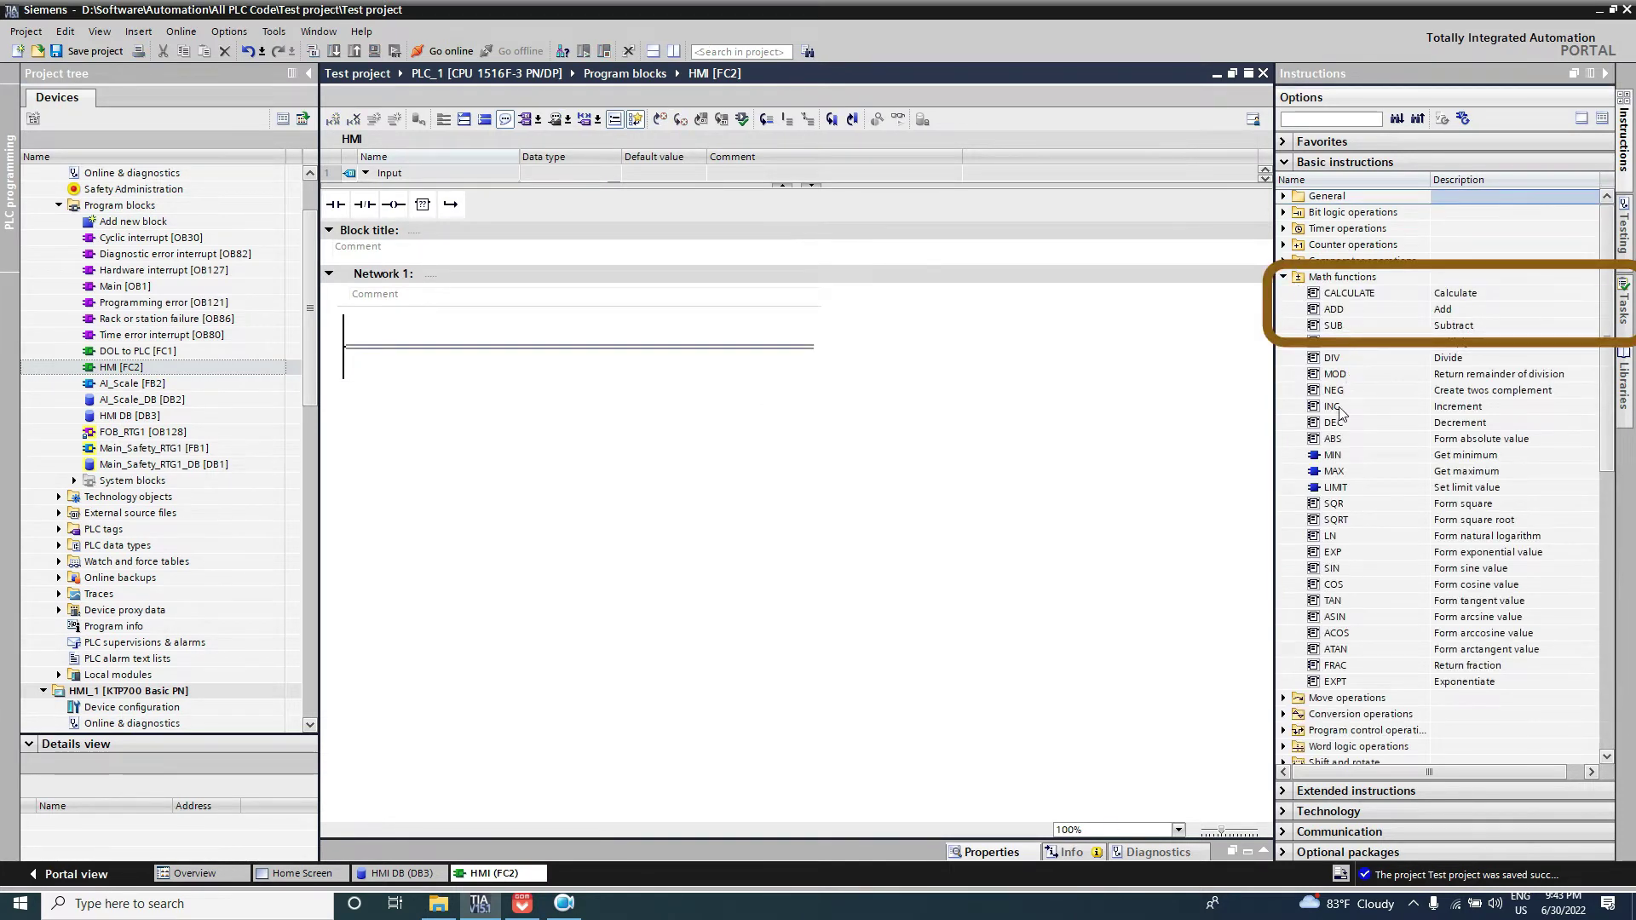
{"action": "left_click_drag", "start_coordinate": [1335, 320], "coordinate": [590, 358]}
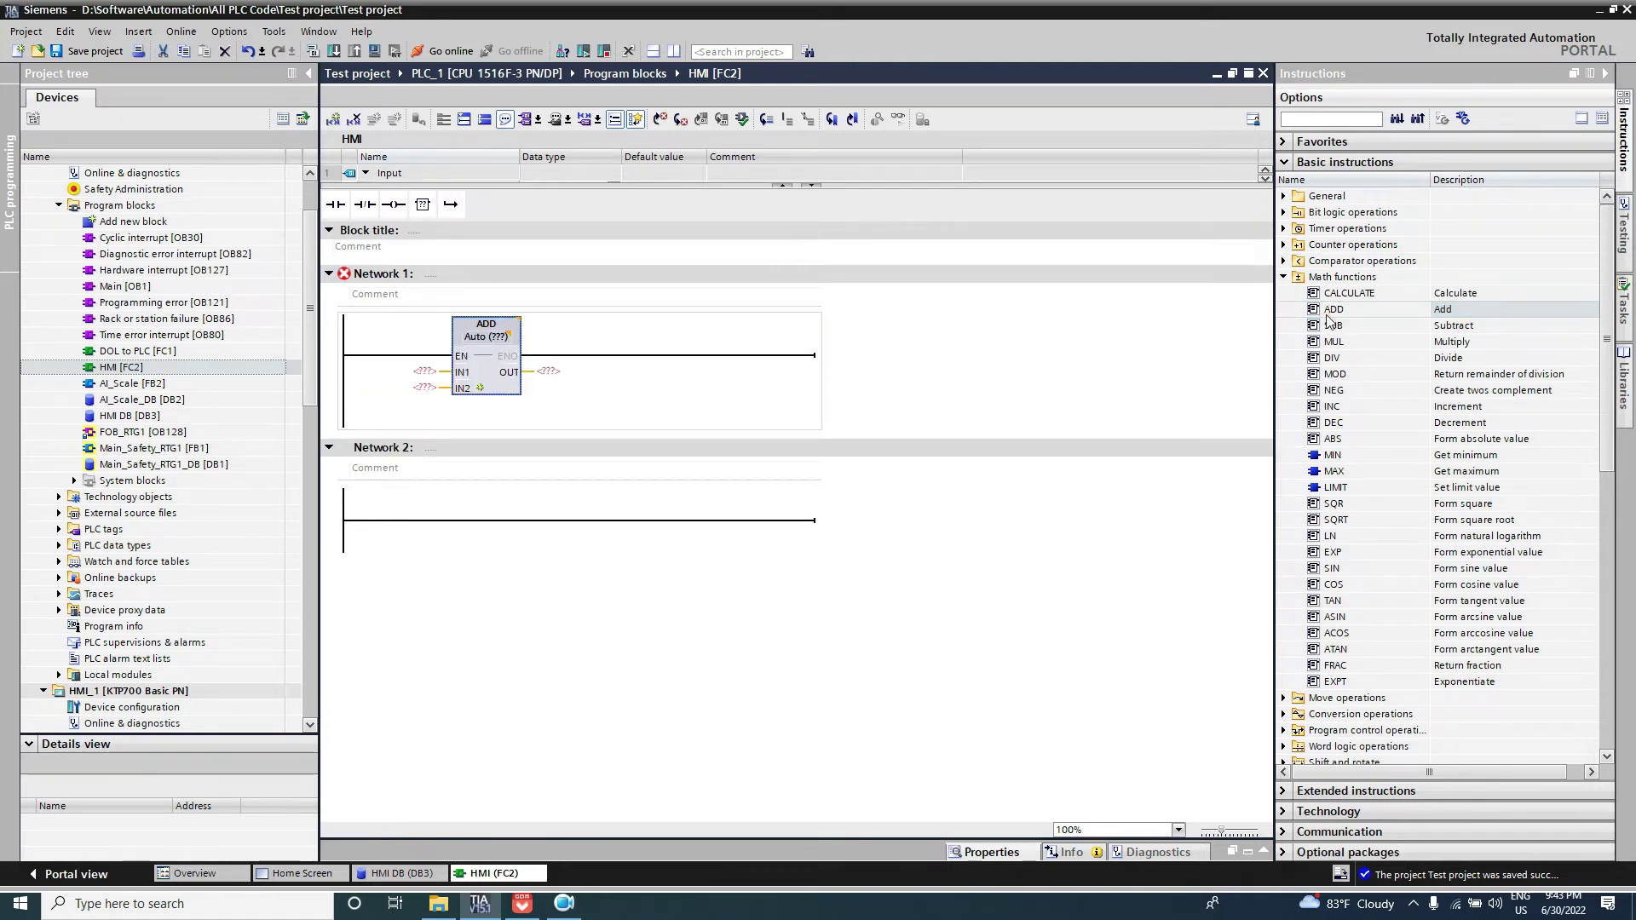
Step: Set the ADD instruction's data type to Int and assign "HMI DB".SP_int to its IN1 input
{"action": "left_click", "coordinate": [494, 341]}
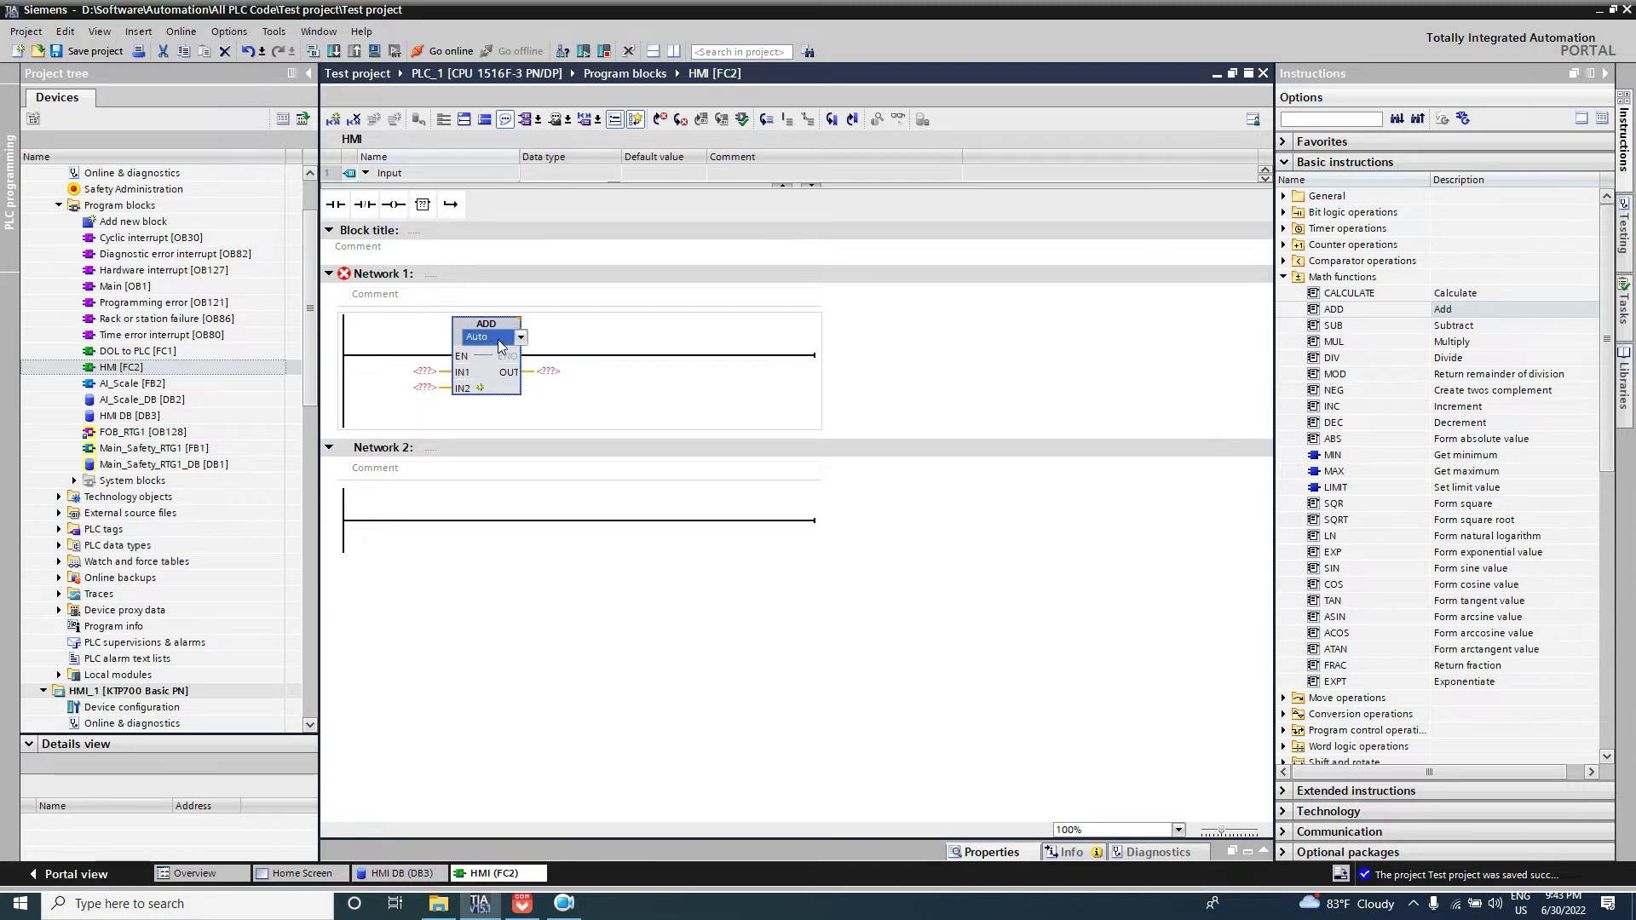
{"action": "left_click", "coordinate": [487, 374]}
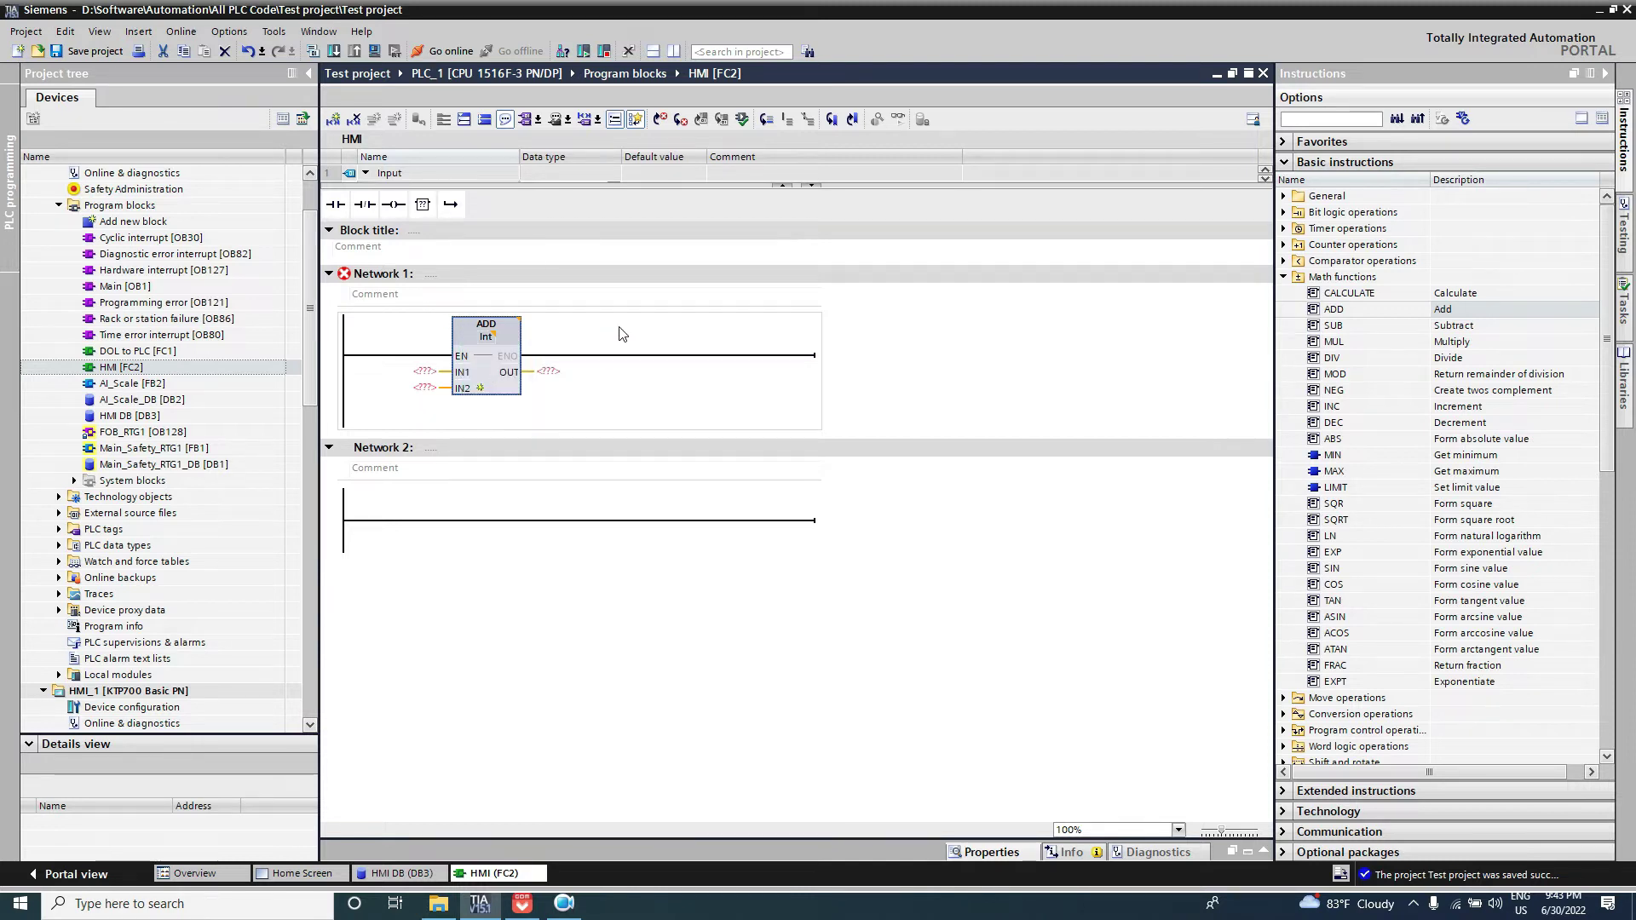
{"action": "left_click", "coordinate": [425, 372]}
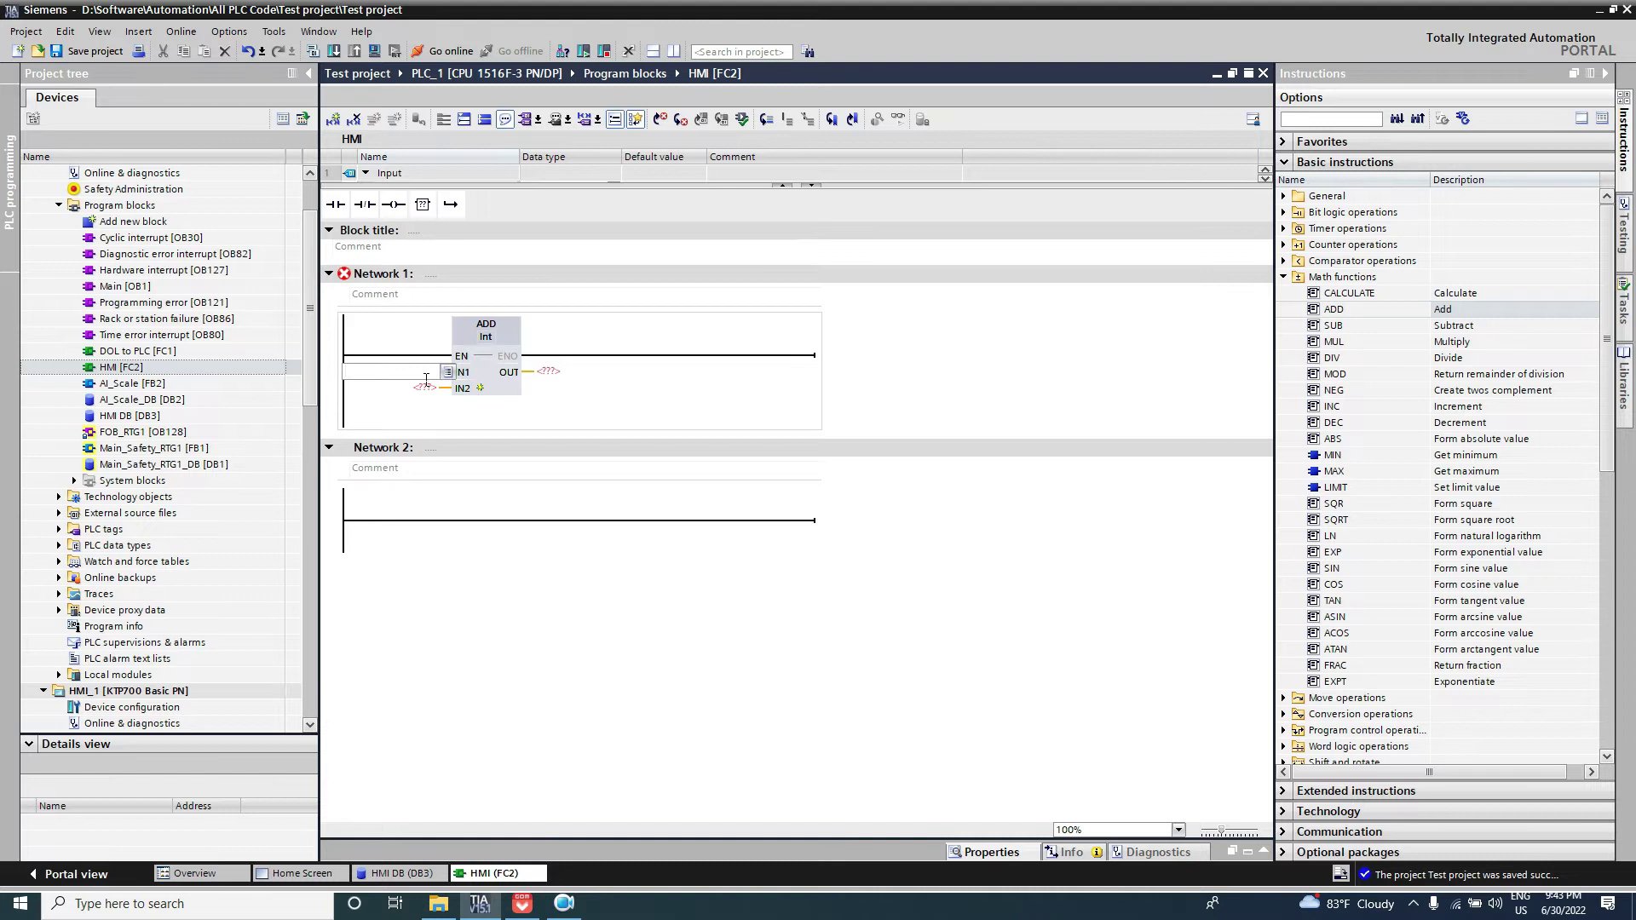
{"action": "type", "text": "h"}
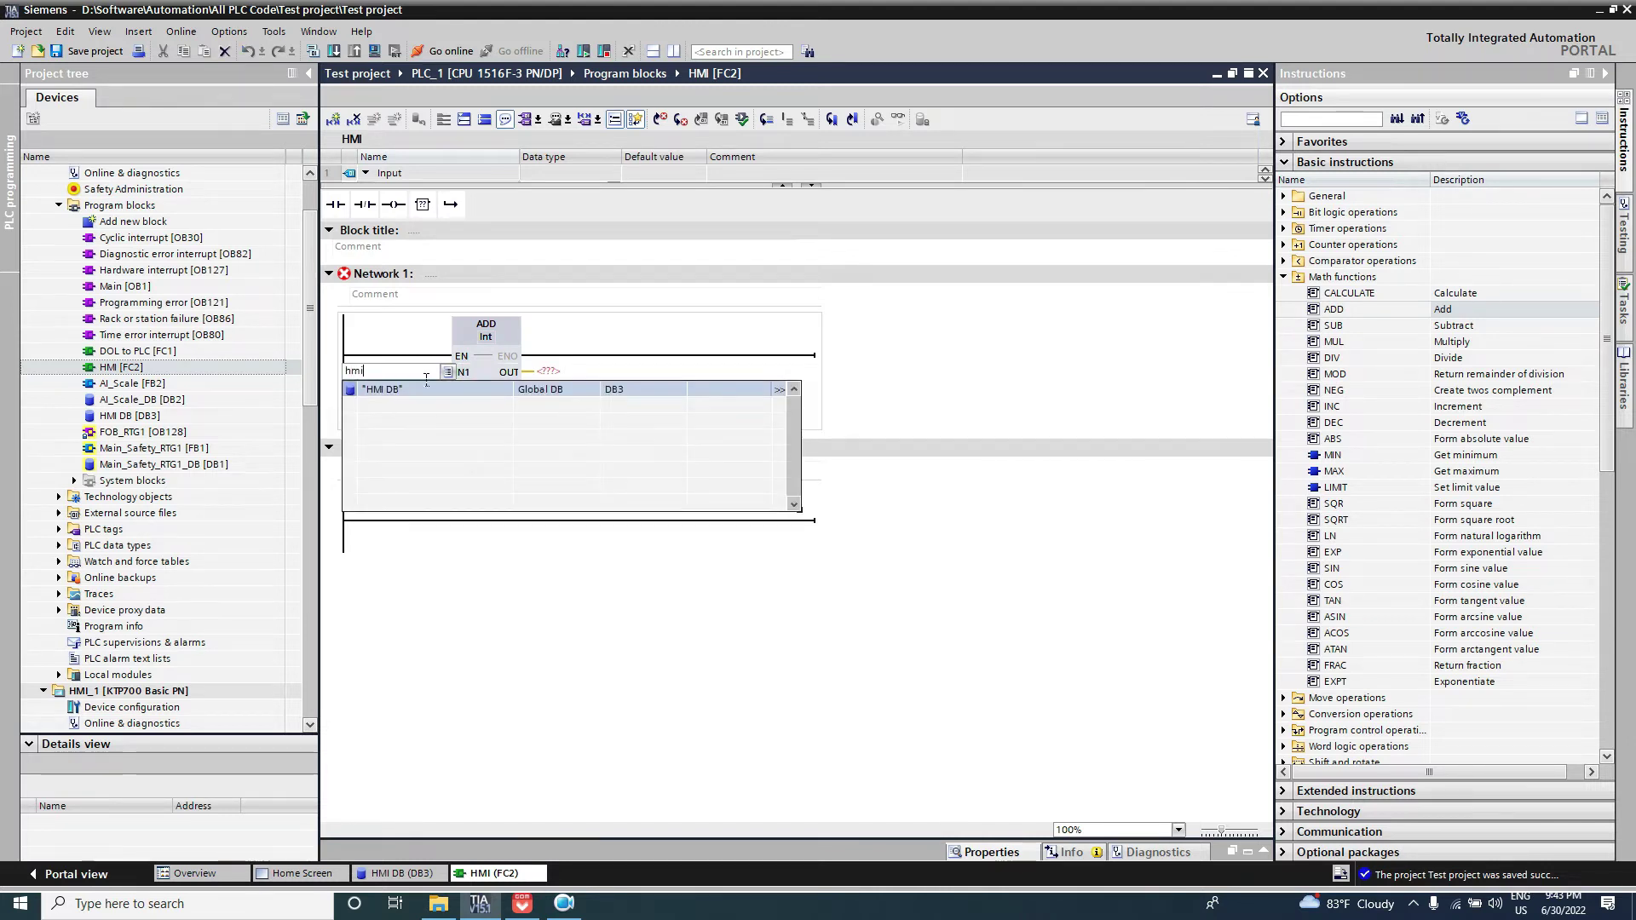
{"action": "type", "text": "mi"}
{"action": "left_click", "coordinate": [402, 389]}
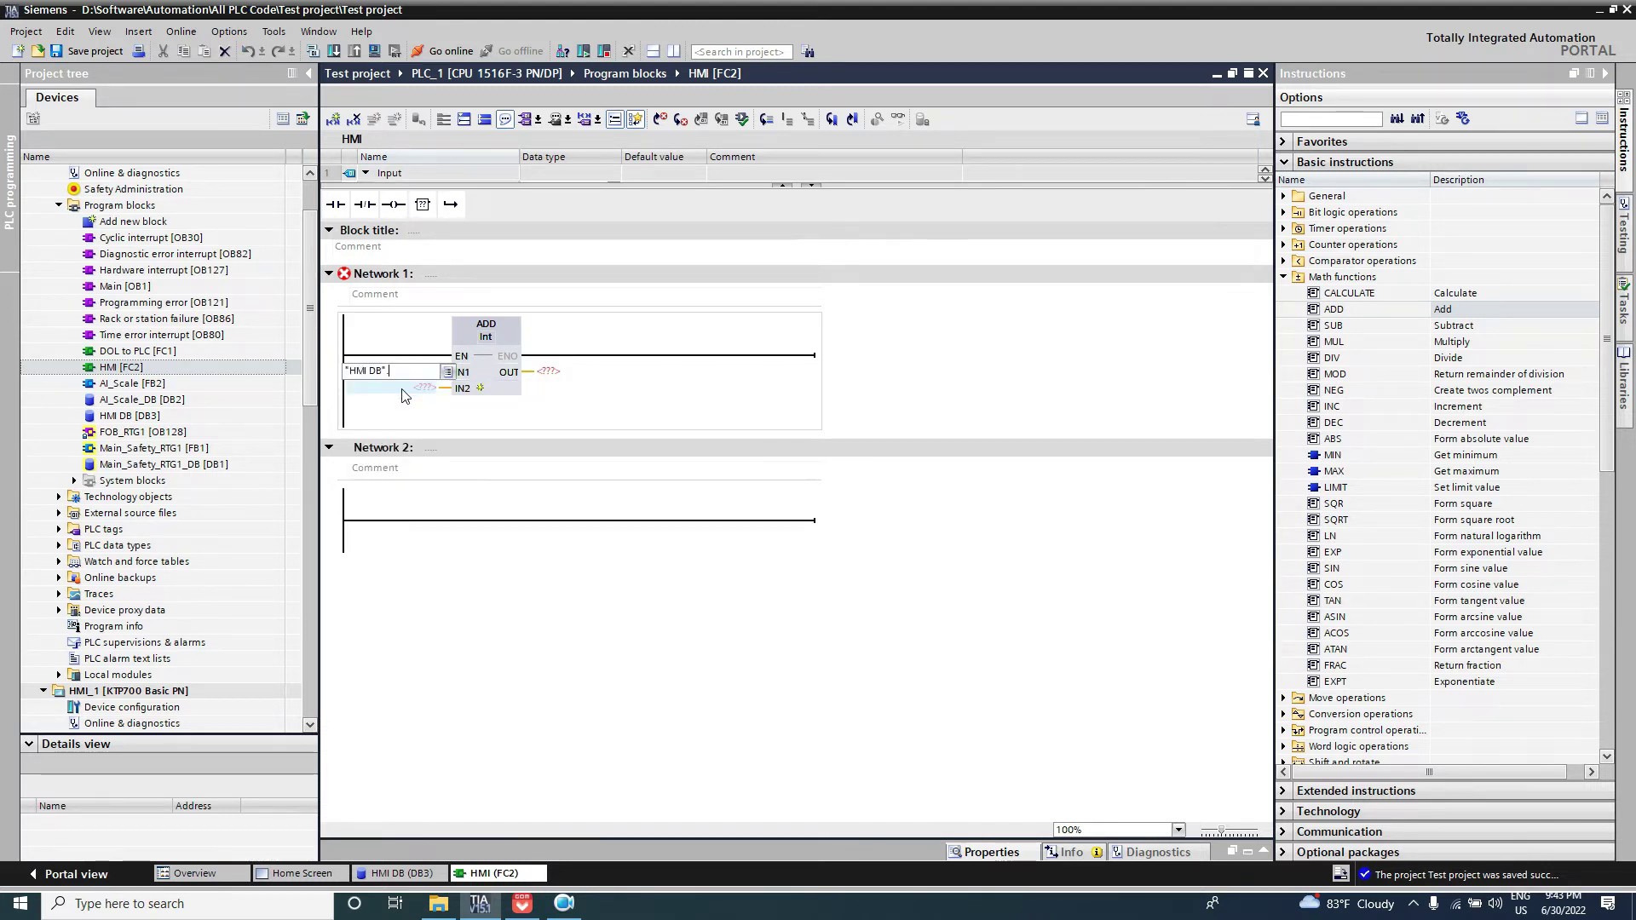
{"action": "type", "text": "."}
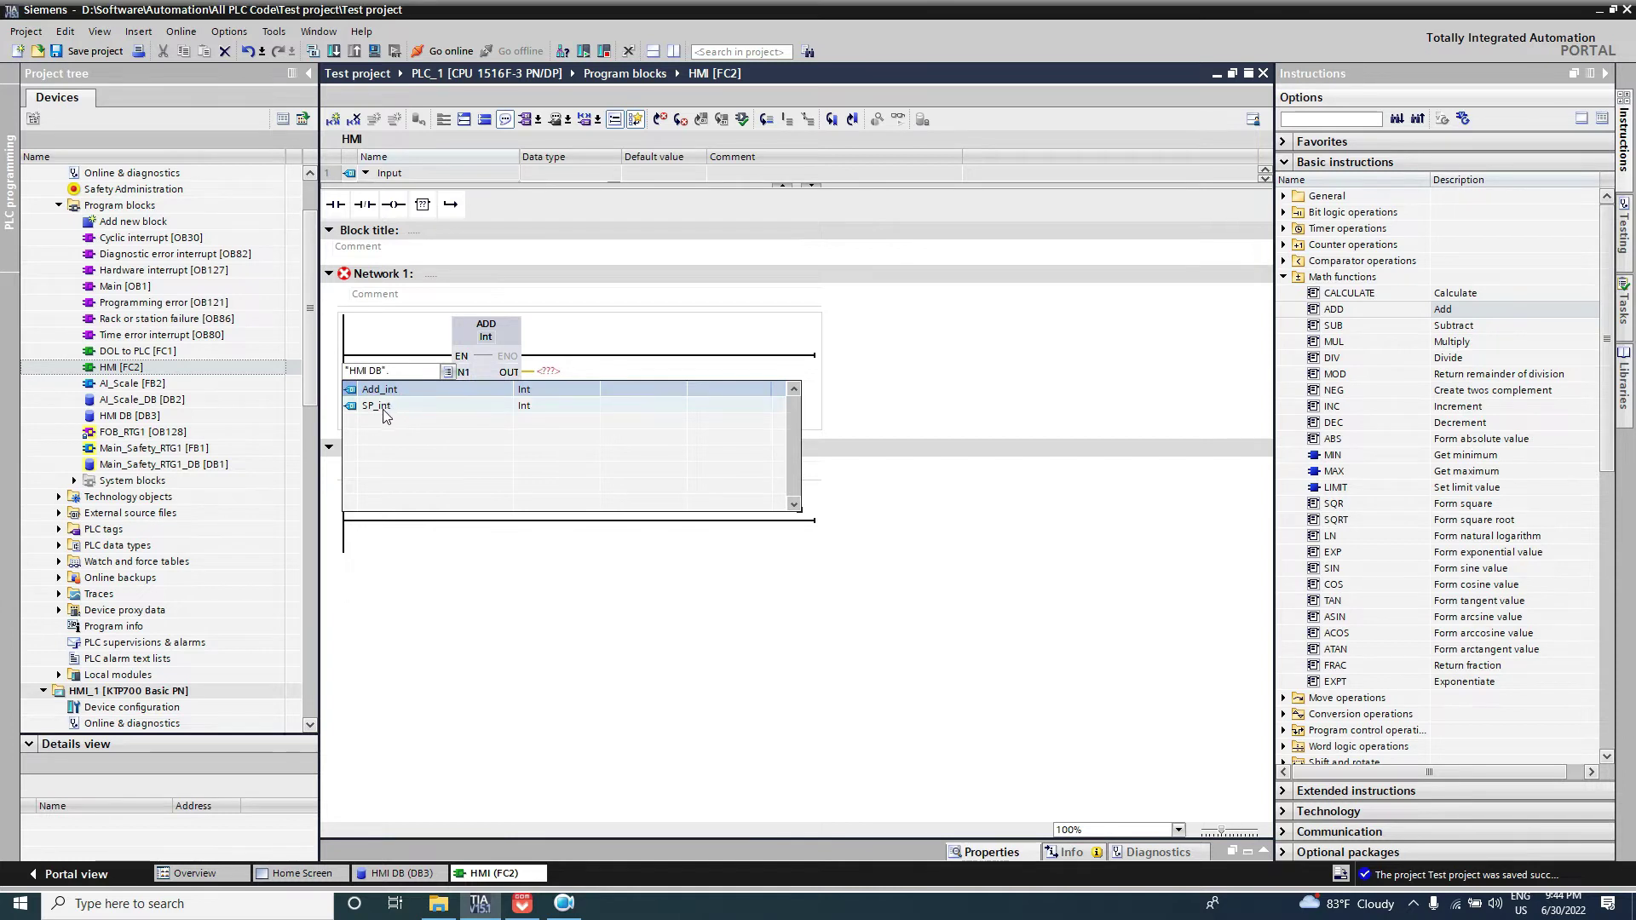
{"action": "left_click", "coordinate": [393, 406]}
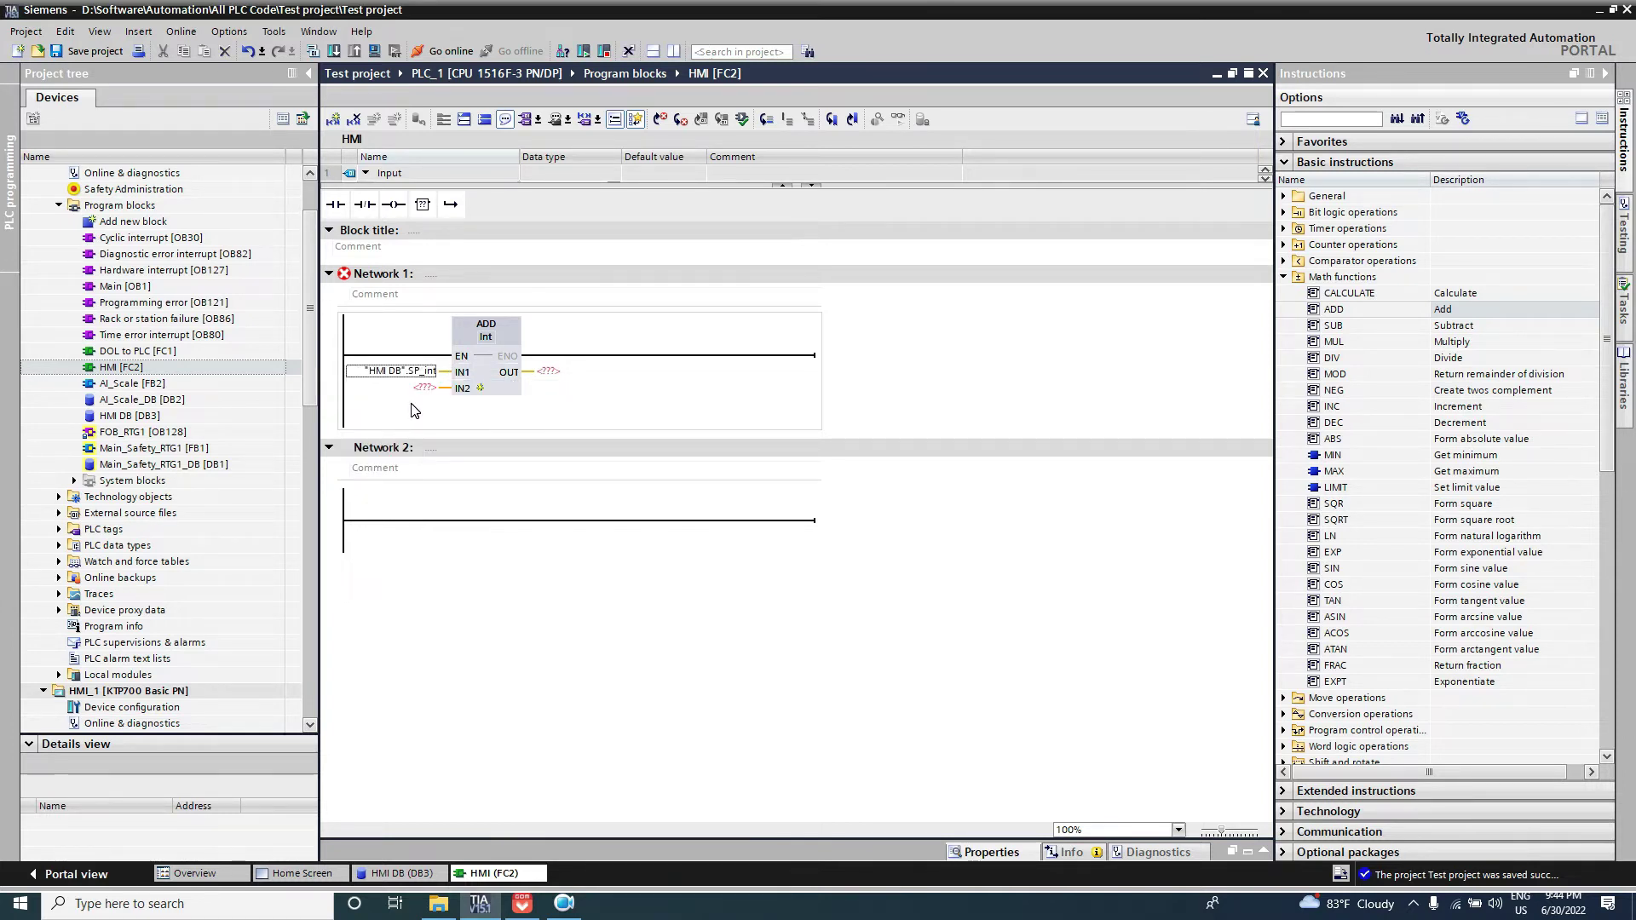
Step: Set the ADD instruction's IN2 input to the constant 100 and assign "HMI DB".Add_int to its OUT output
{"action": "left_click", "coordinate": [424, 391]}
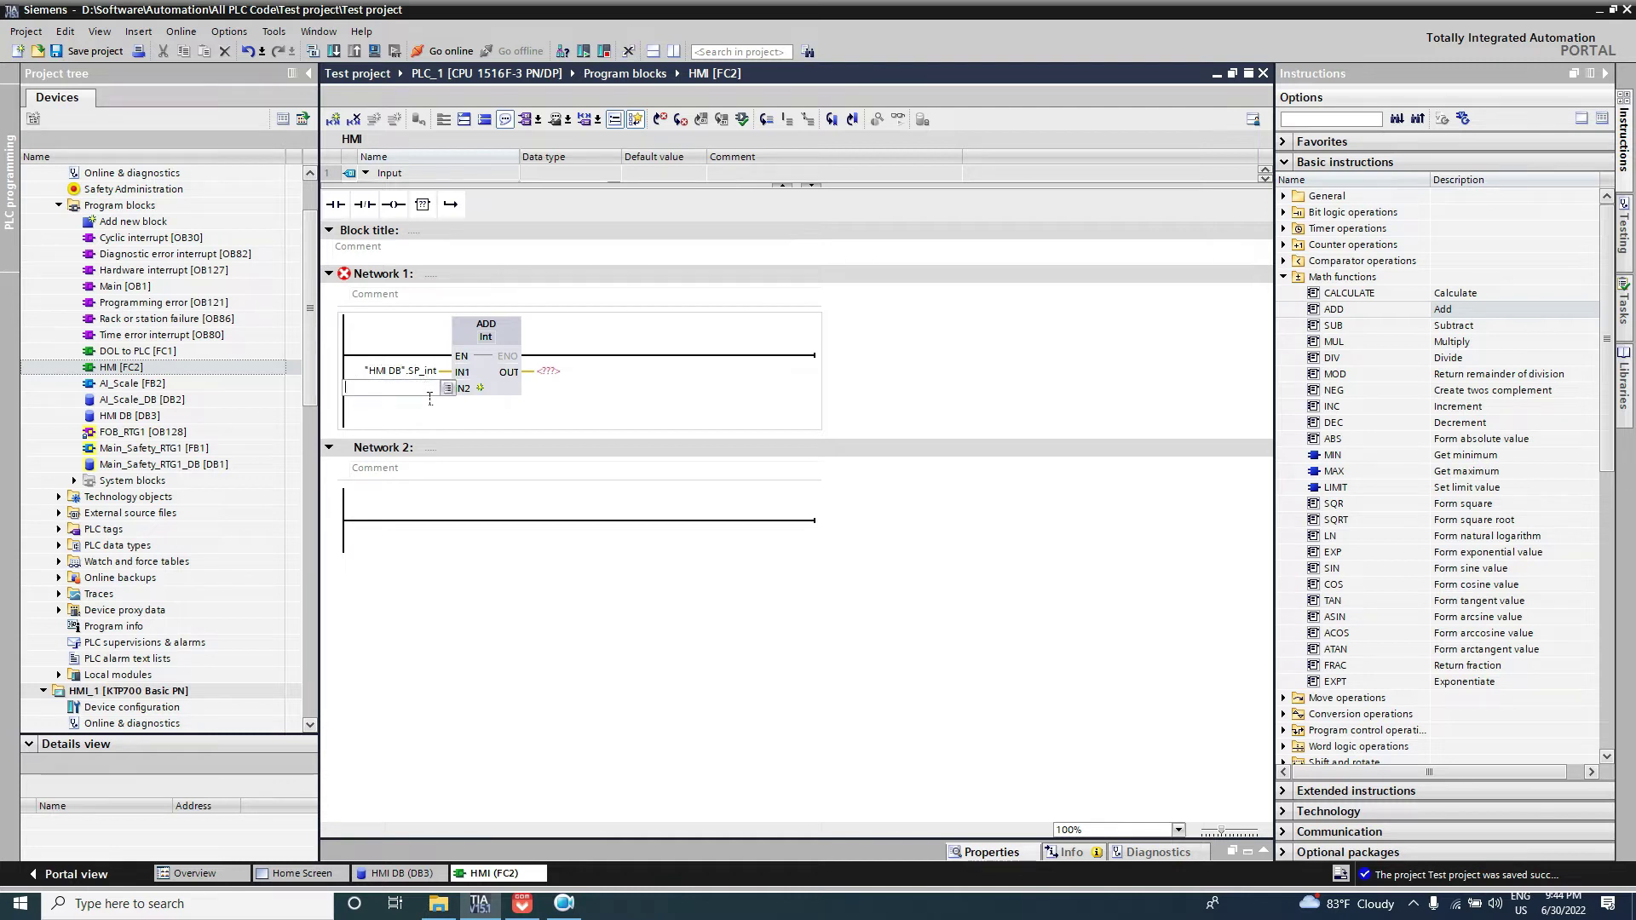
{"action": "type", "text": "100"}
{"action": "key", "text": "Return"}
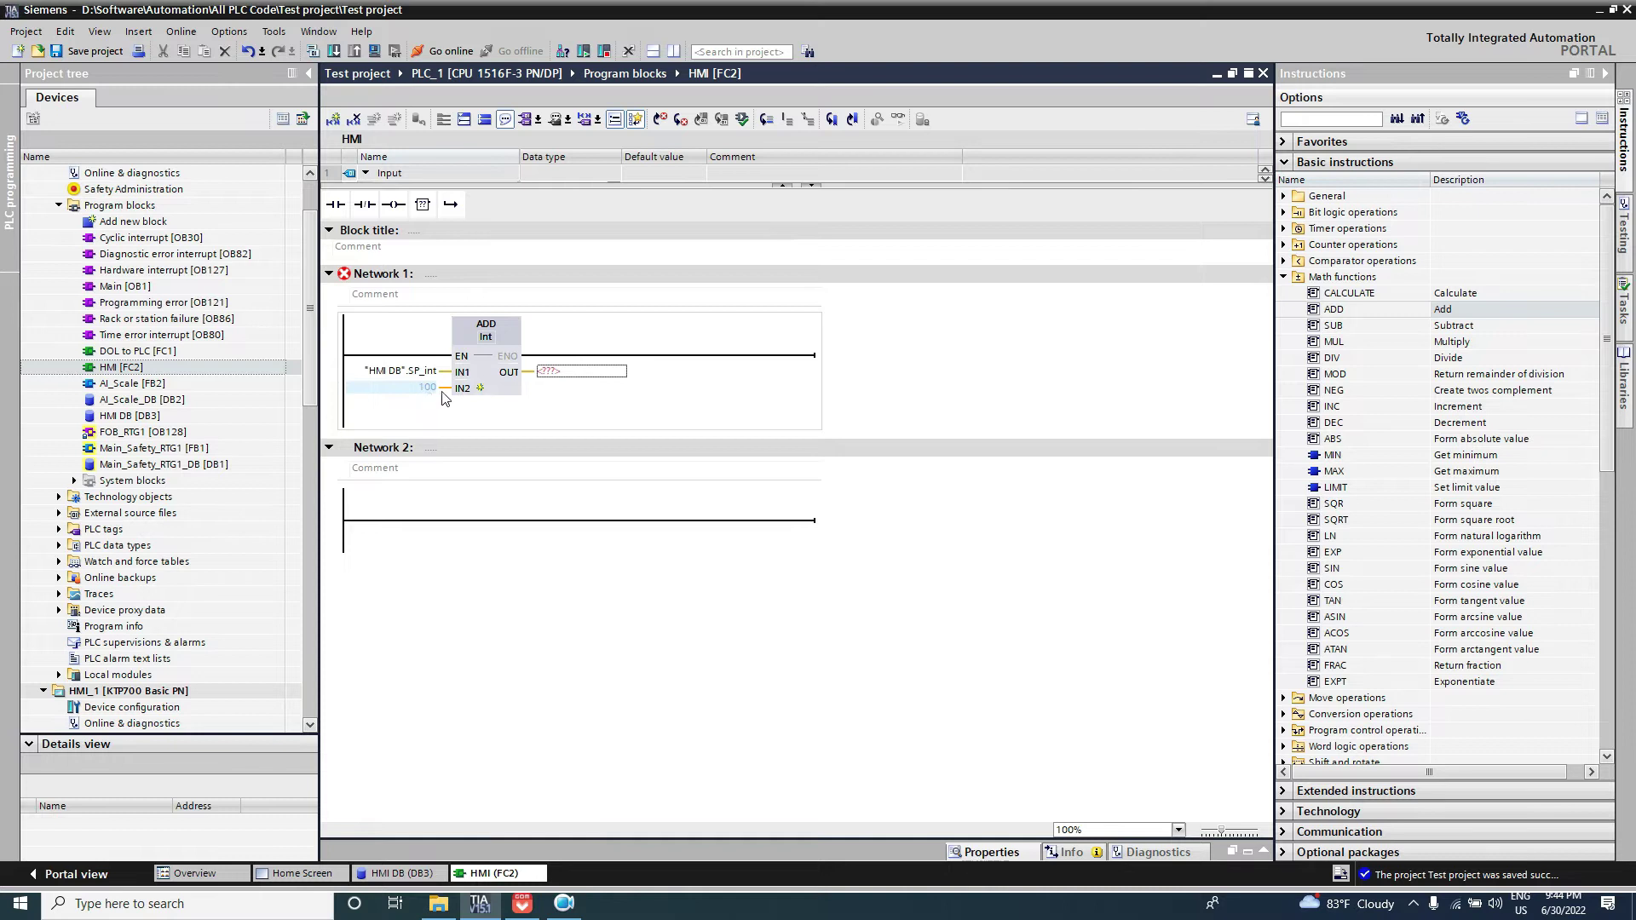
{"action": "left_click", "coordinate": [574, 383]}
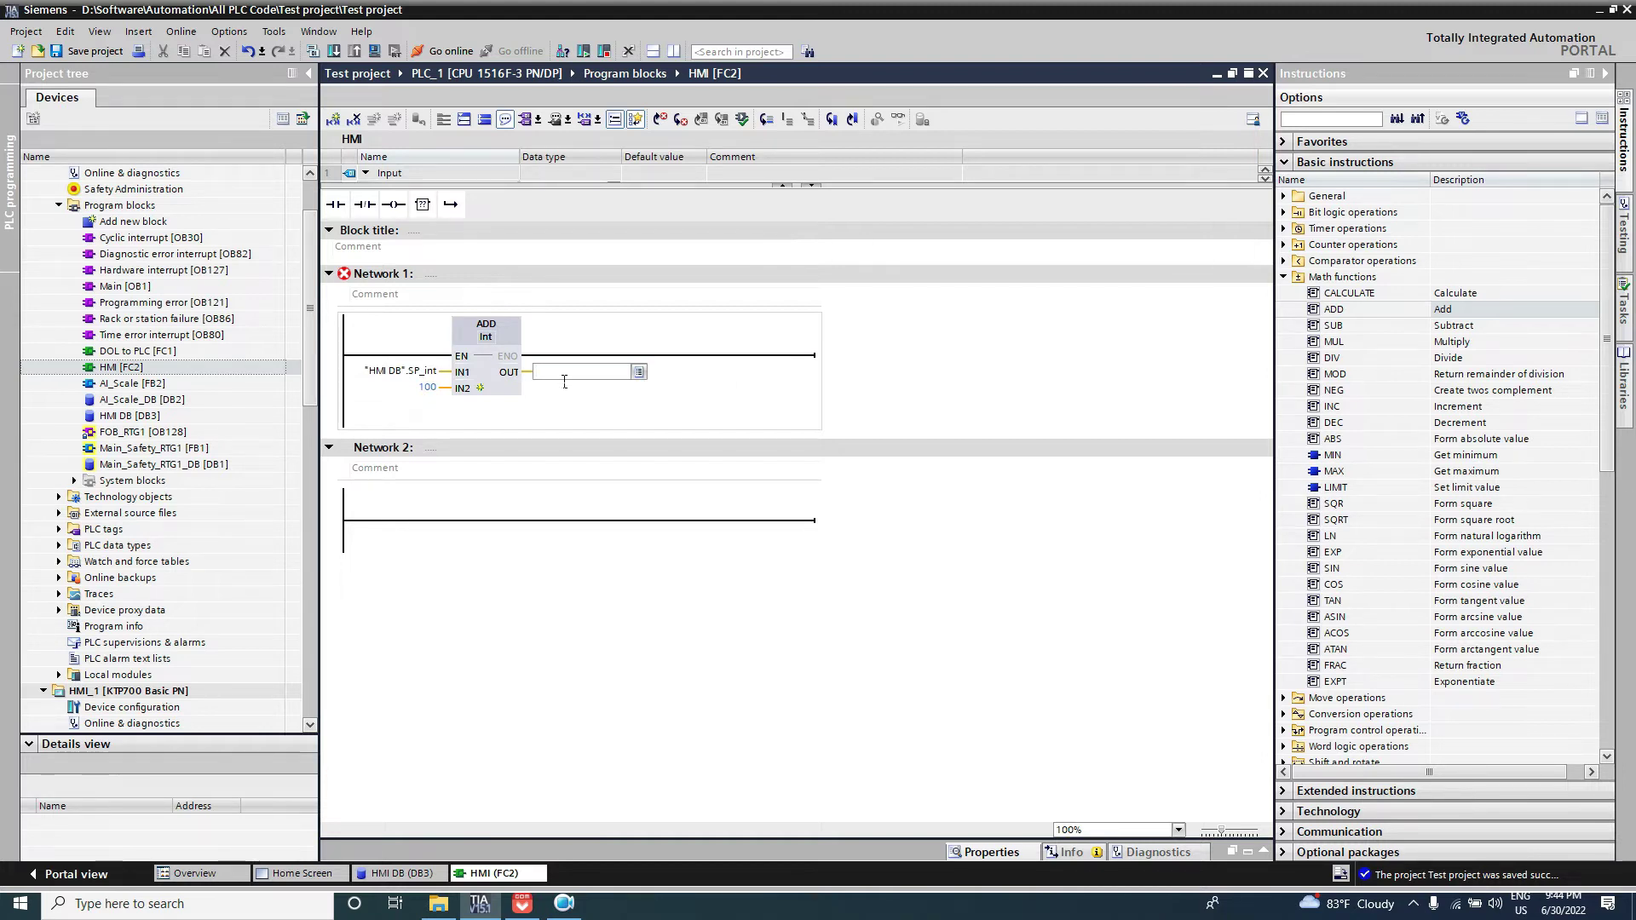
{"action": "type", "text": "hmi"}
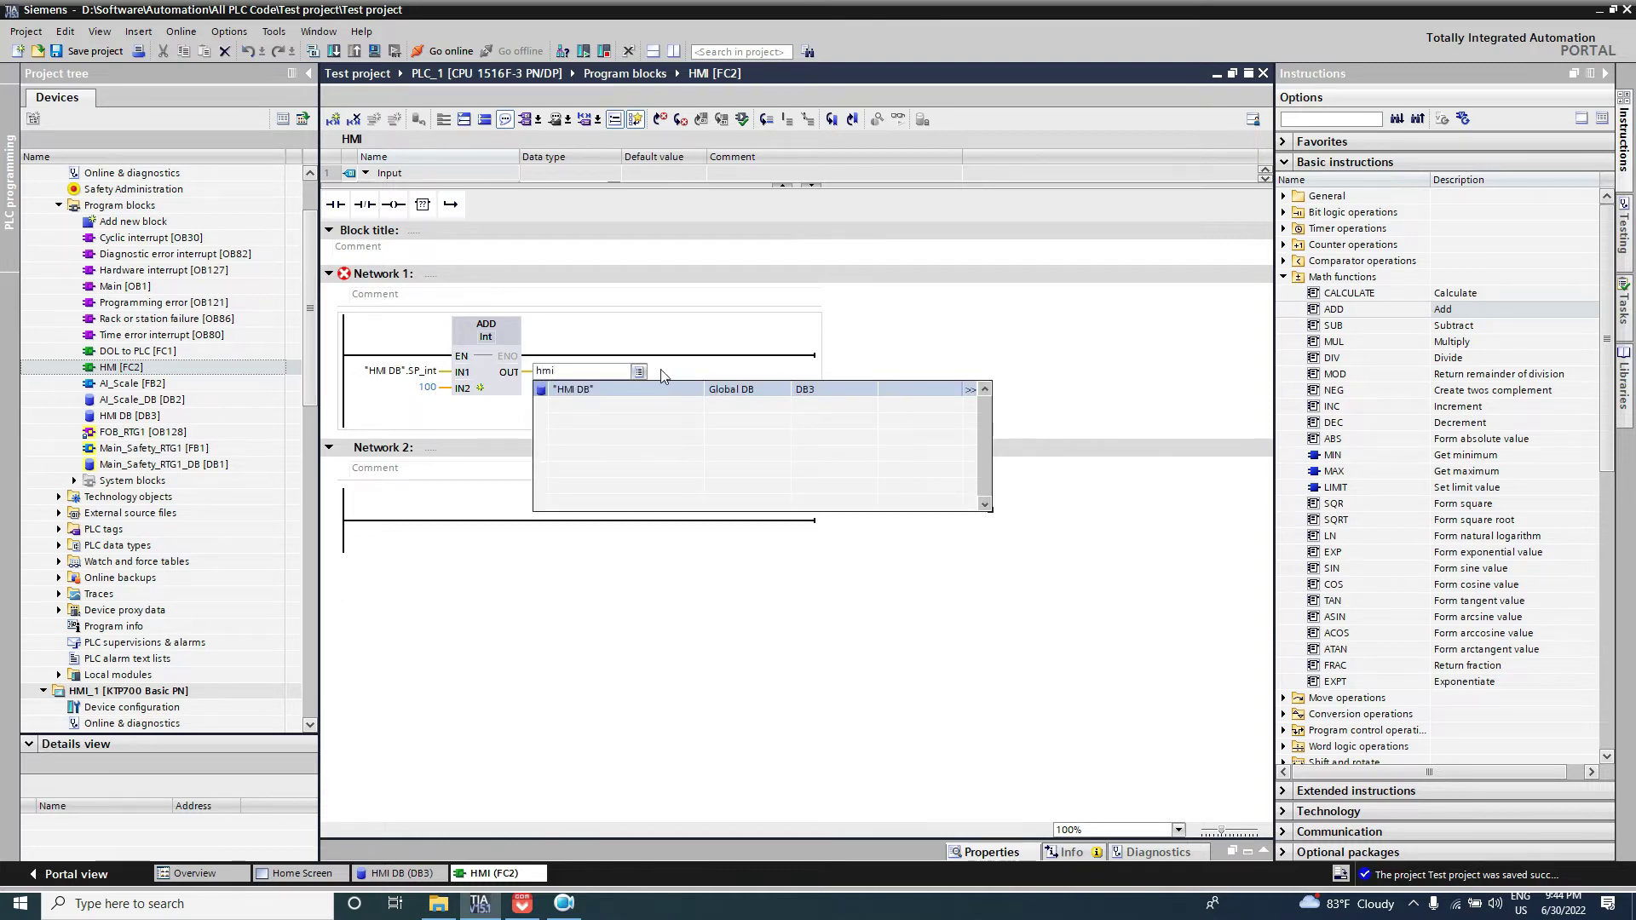
{"action": "left_click", "coordinate": [658, 390]}
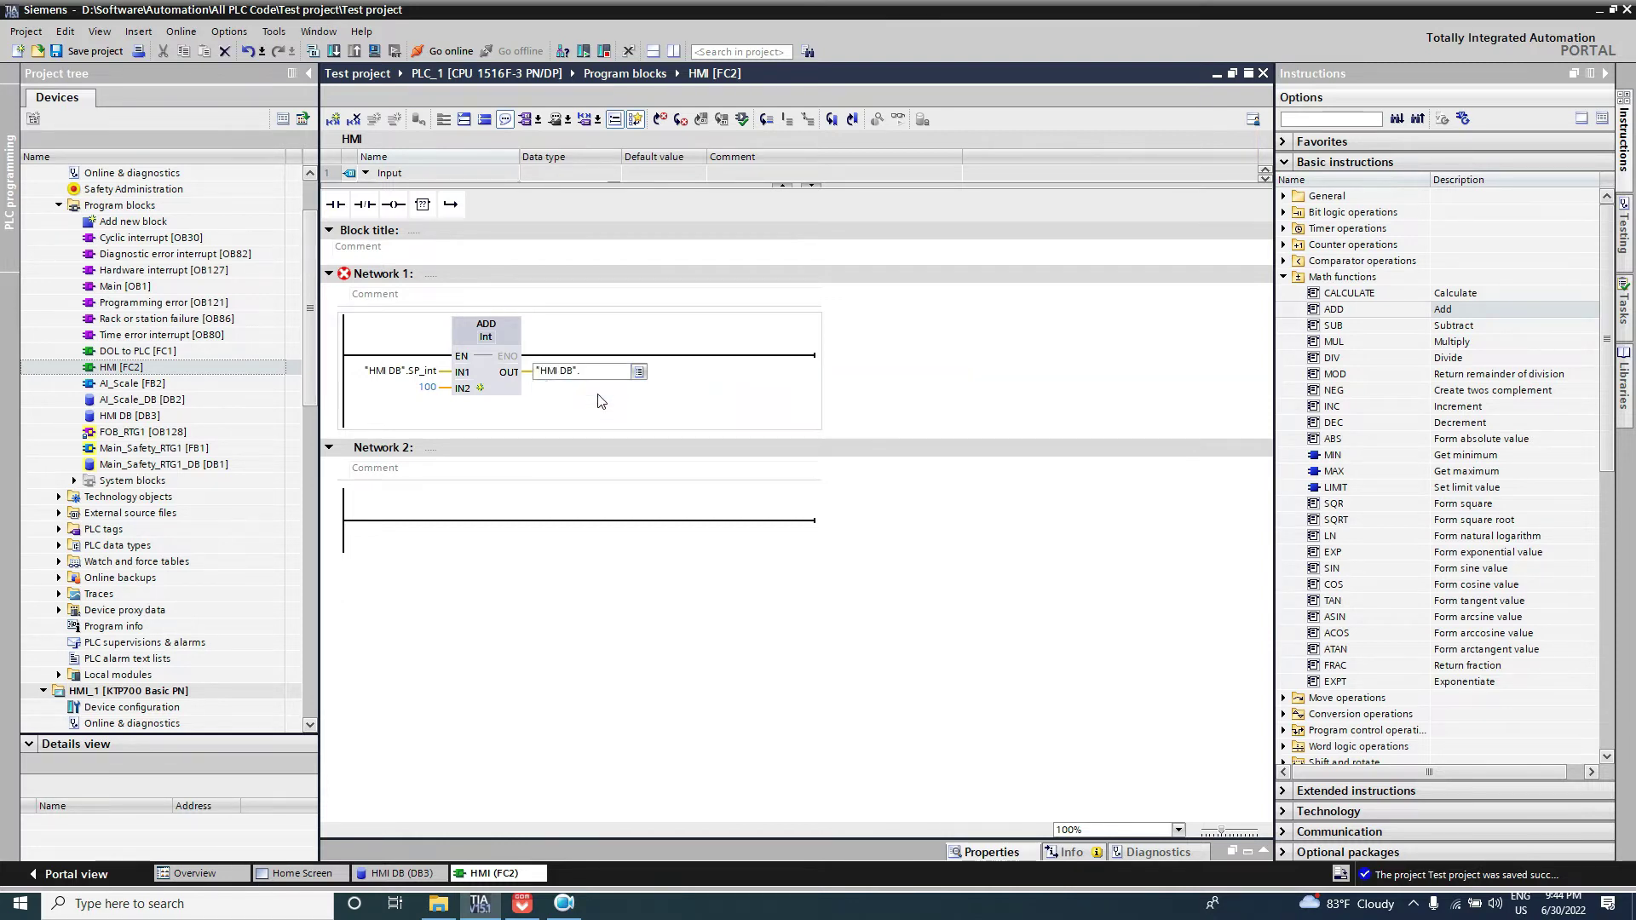
{"action": "key", "text": "Return"}
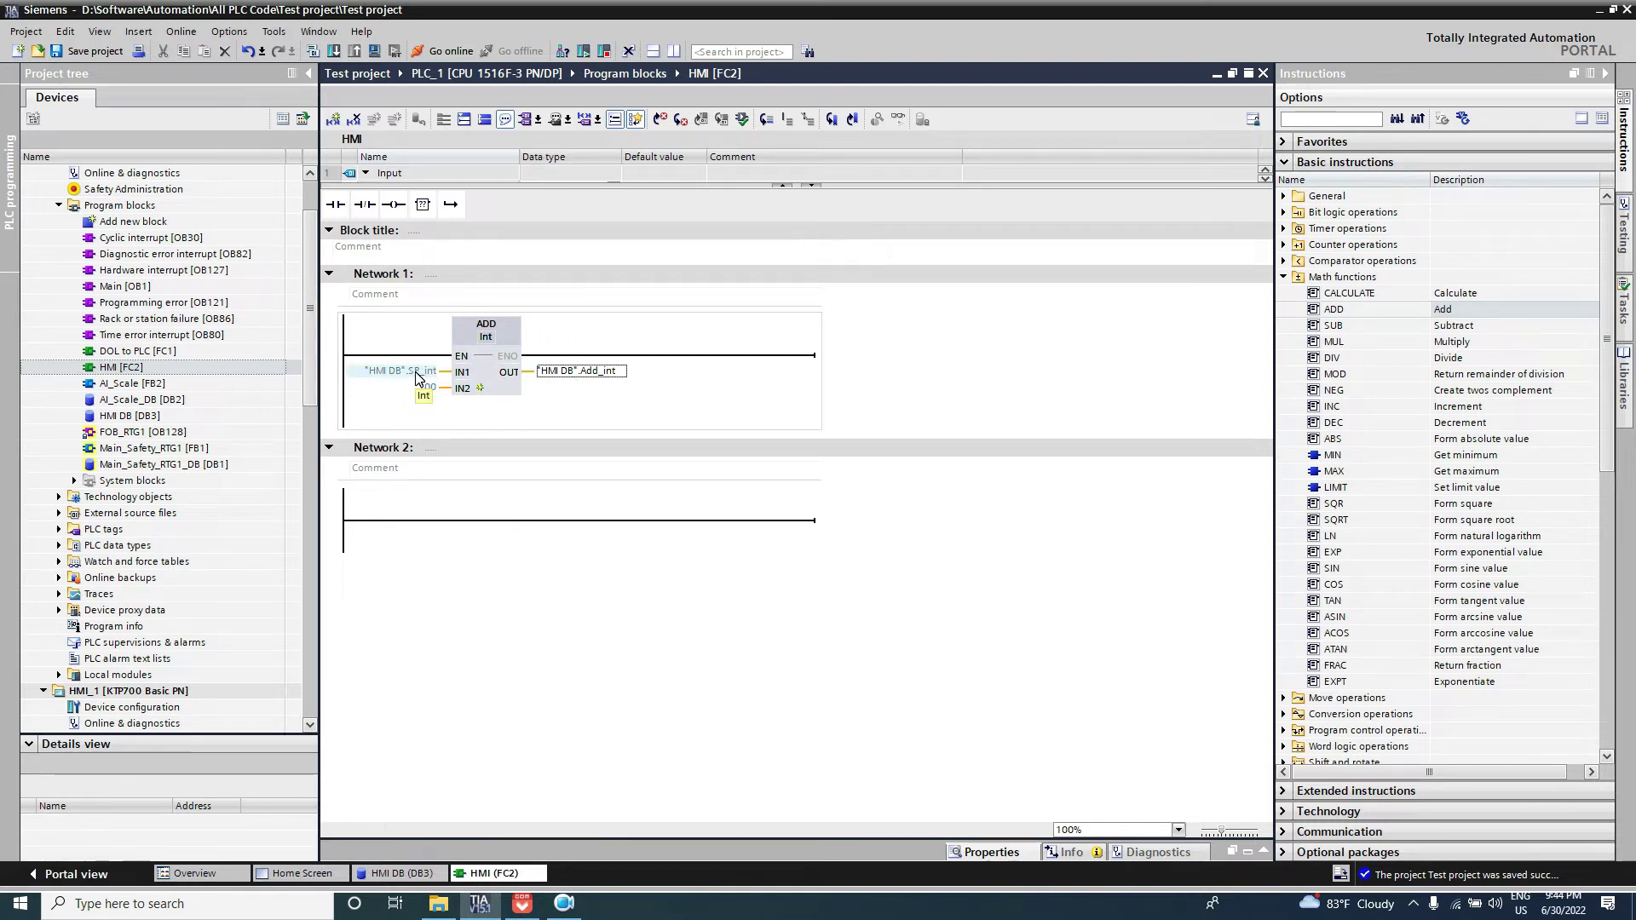
{"action": "left_click", "coordinate": [599, 376]}
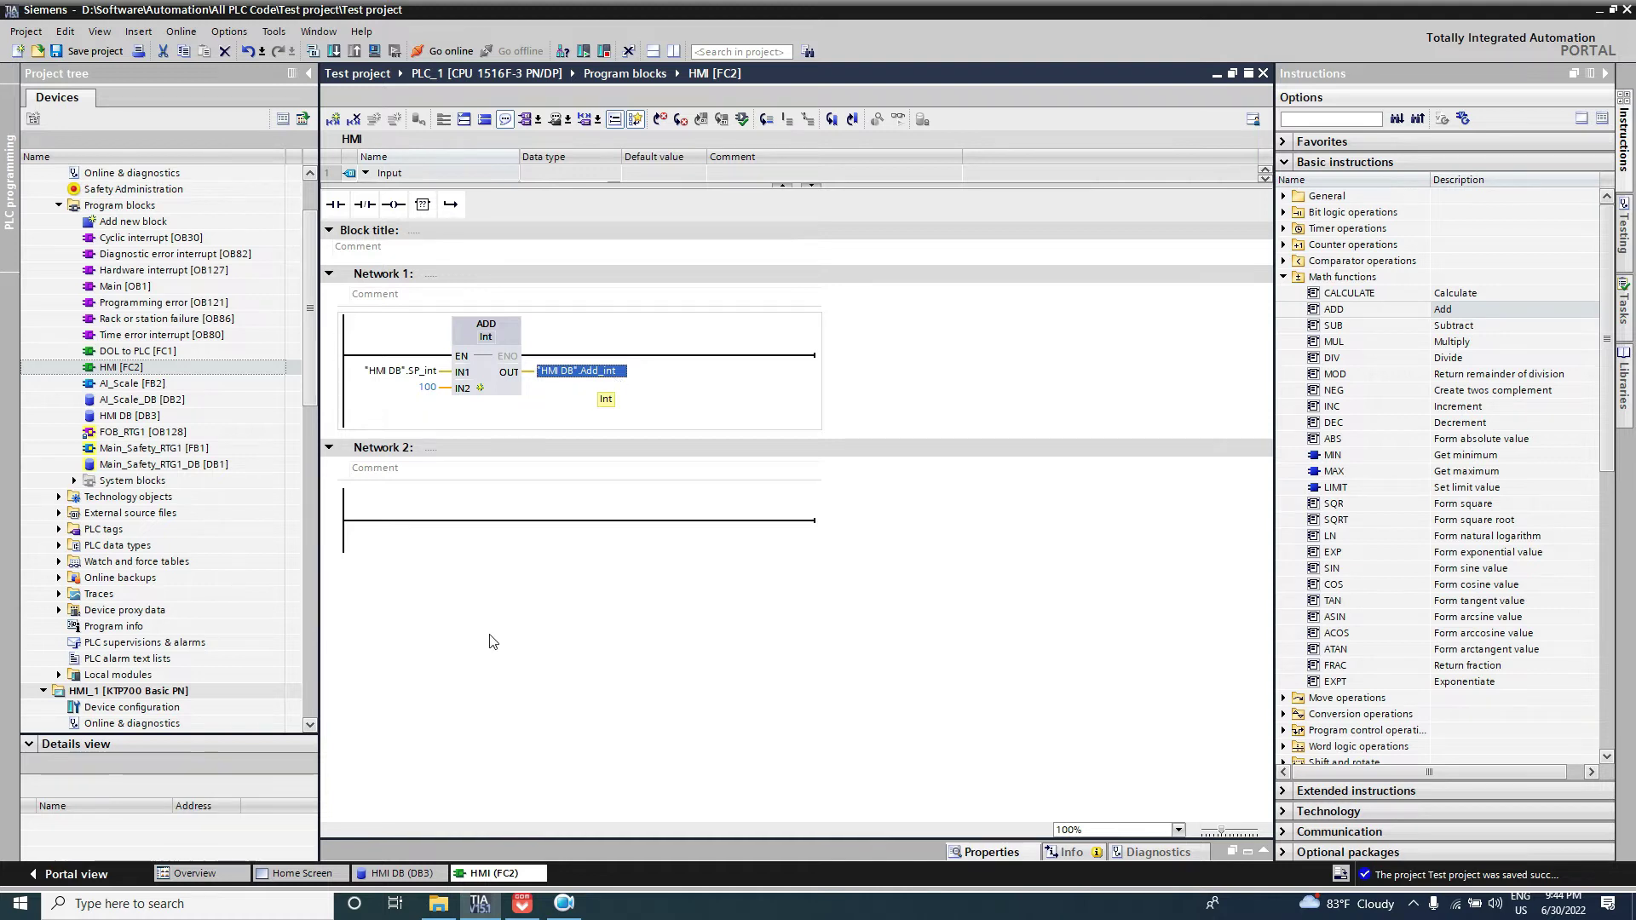
Step: Add a text field reading SP above the first I/O field on the HMI Home Screen
{"action": "left_click", "coordinate": [416, 876]}
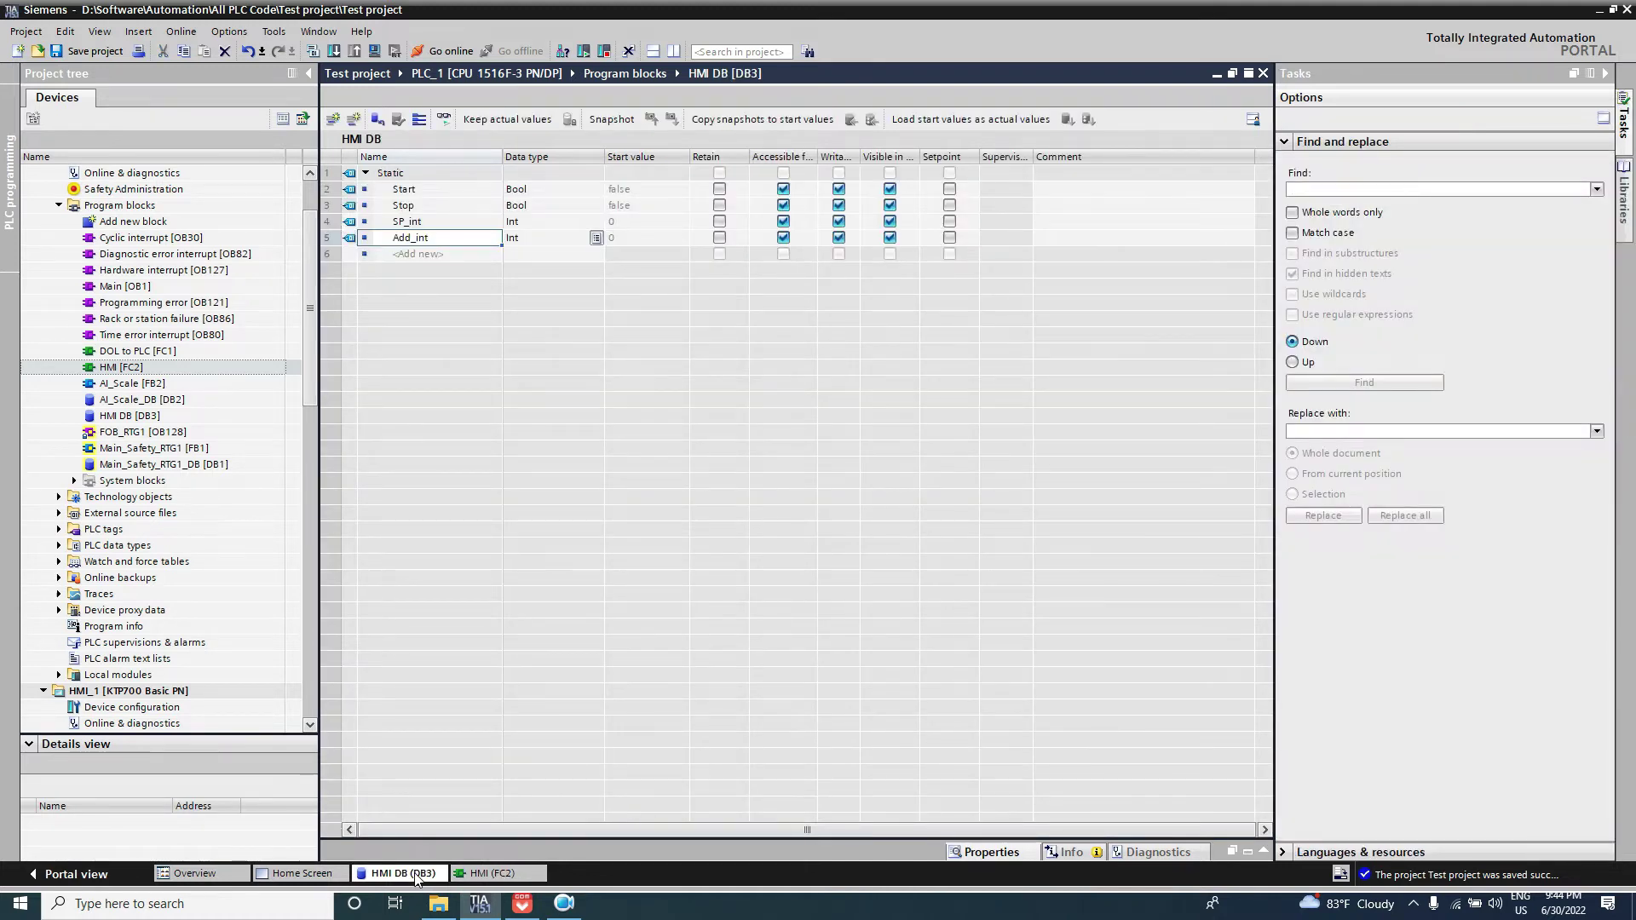
{"action": "left_click", "coordinate": [302, 883]}
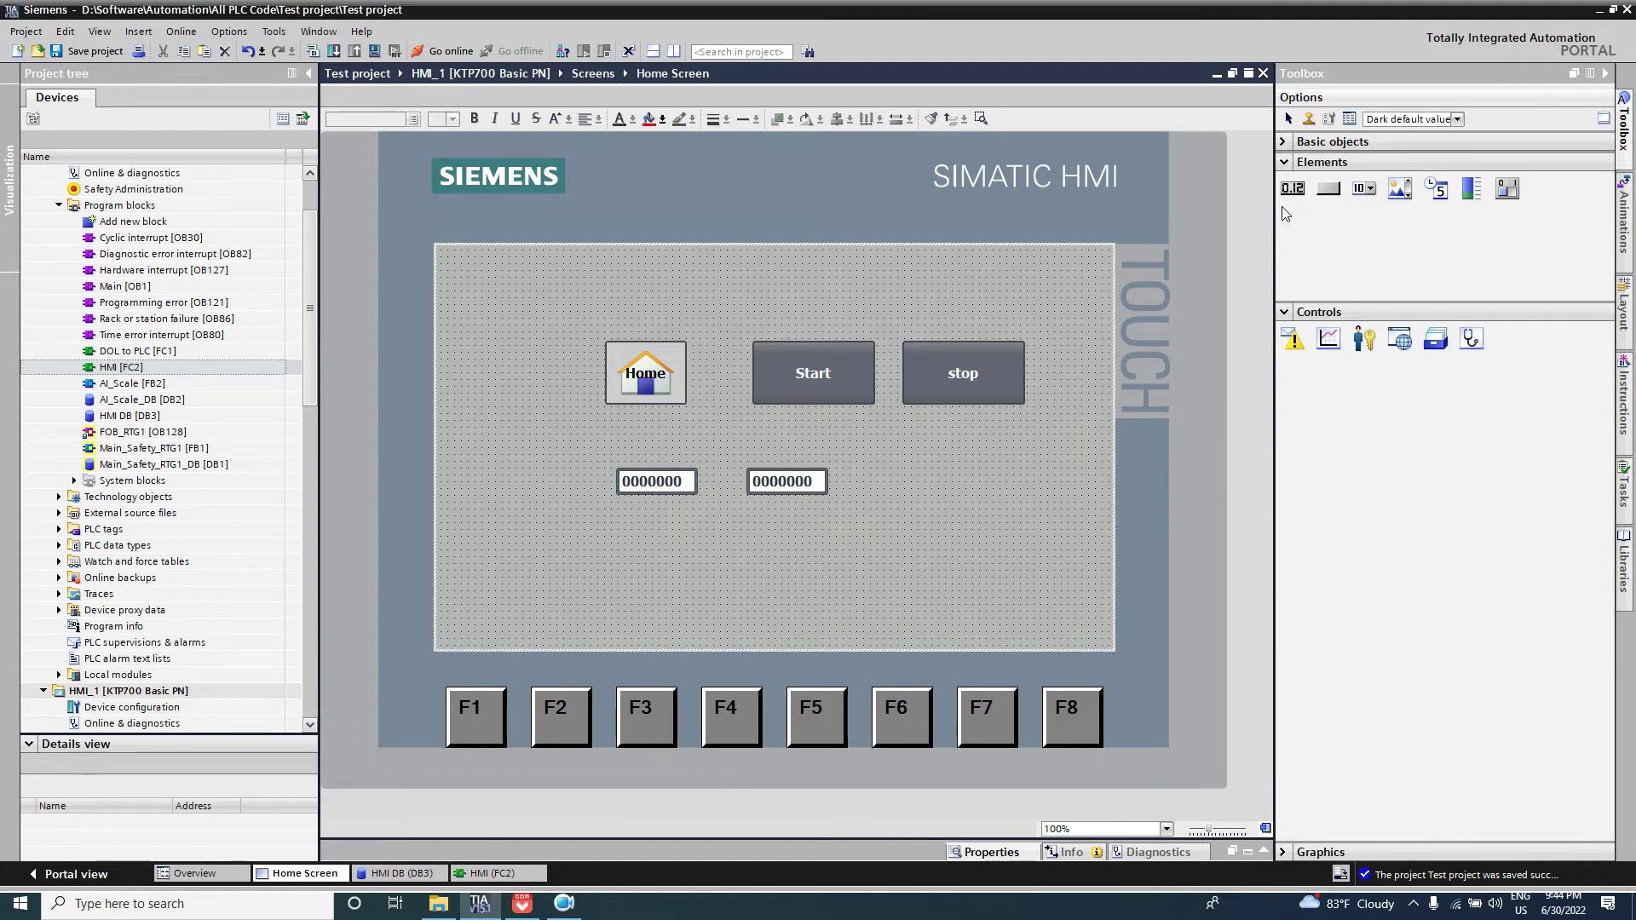
{"action": "left_click", "coordinate": [1294, 142]}
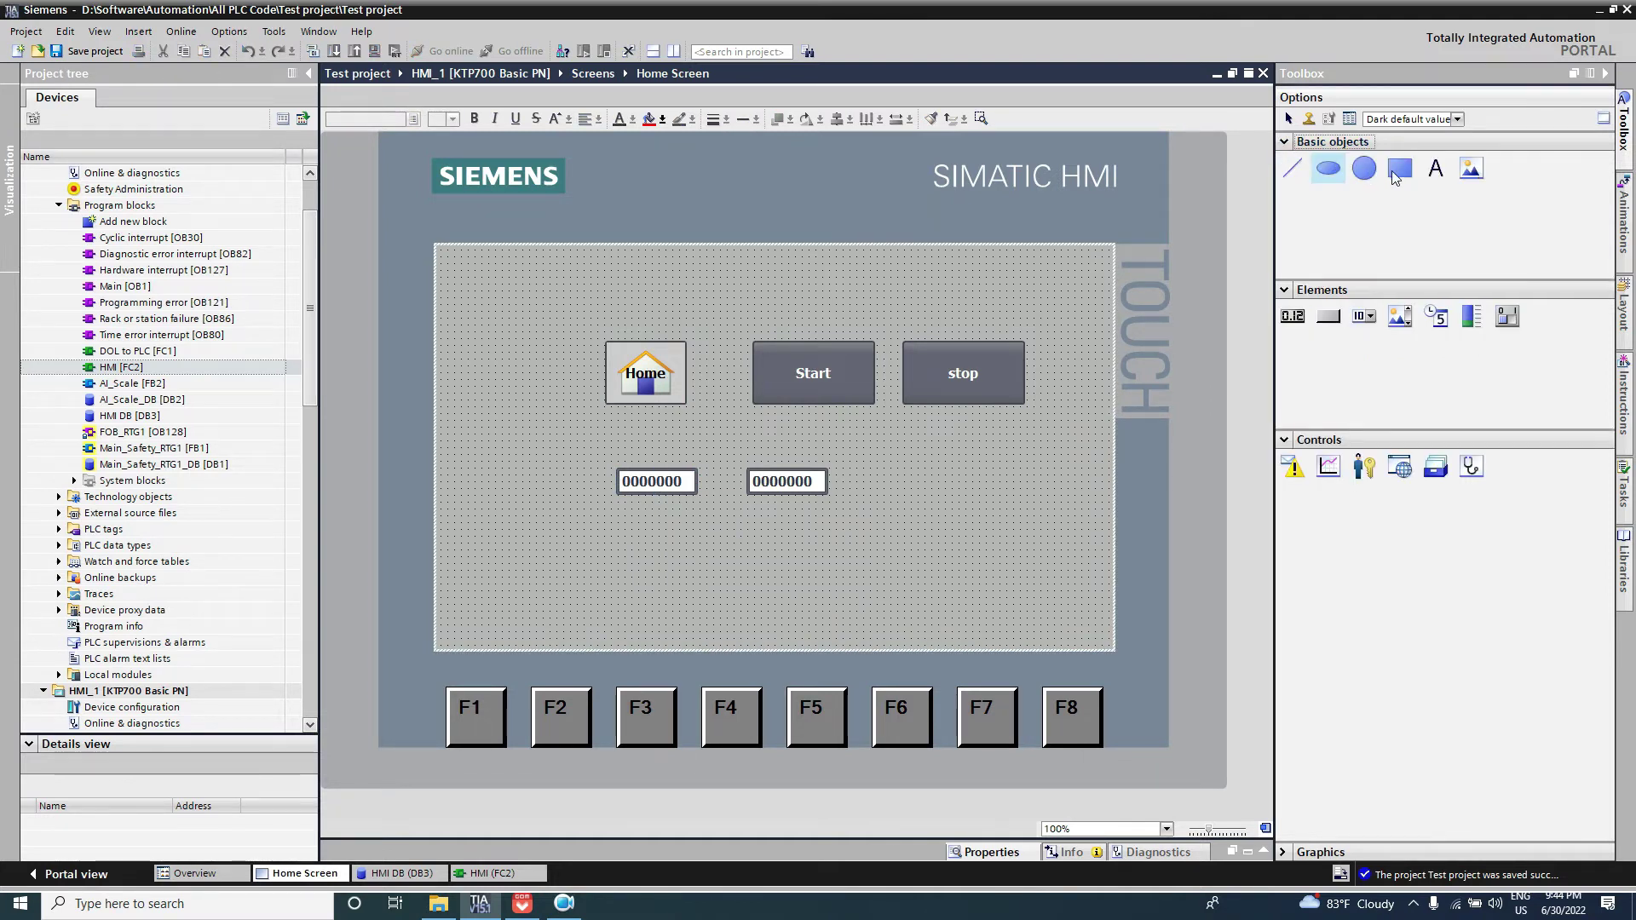
{"action": "left_click_drag", "start_coordinate": [1436, 168], "coordinate": [646, 422]}
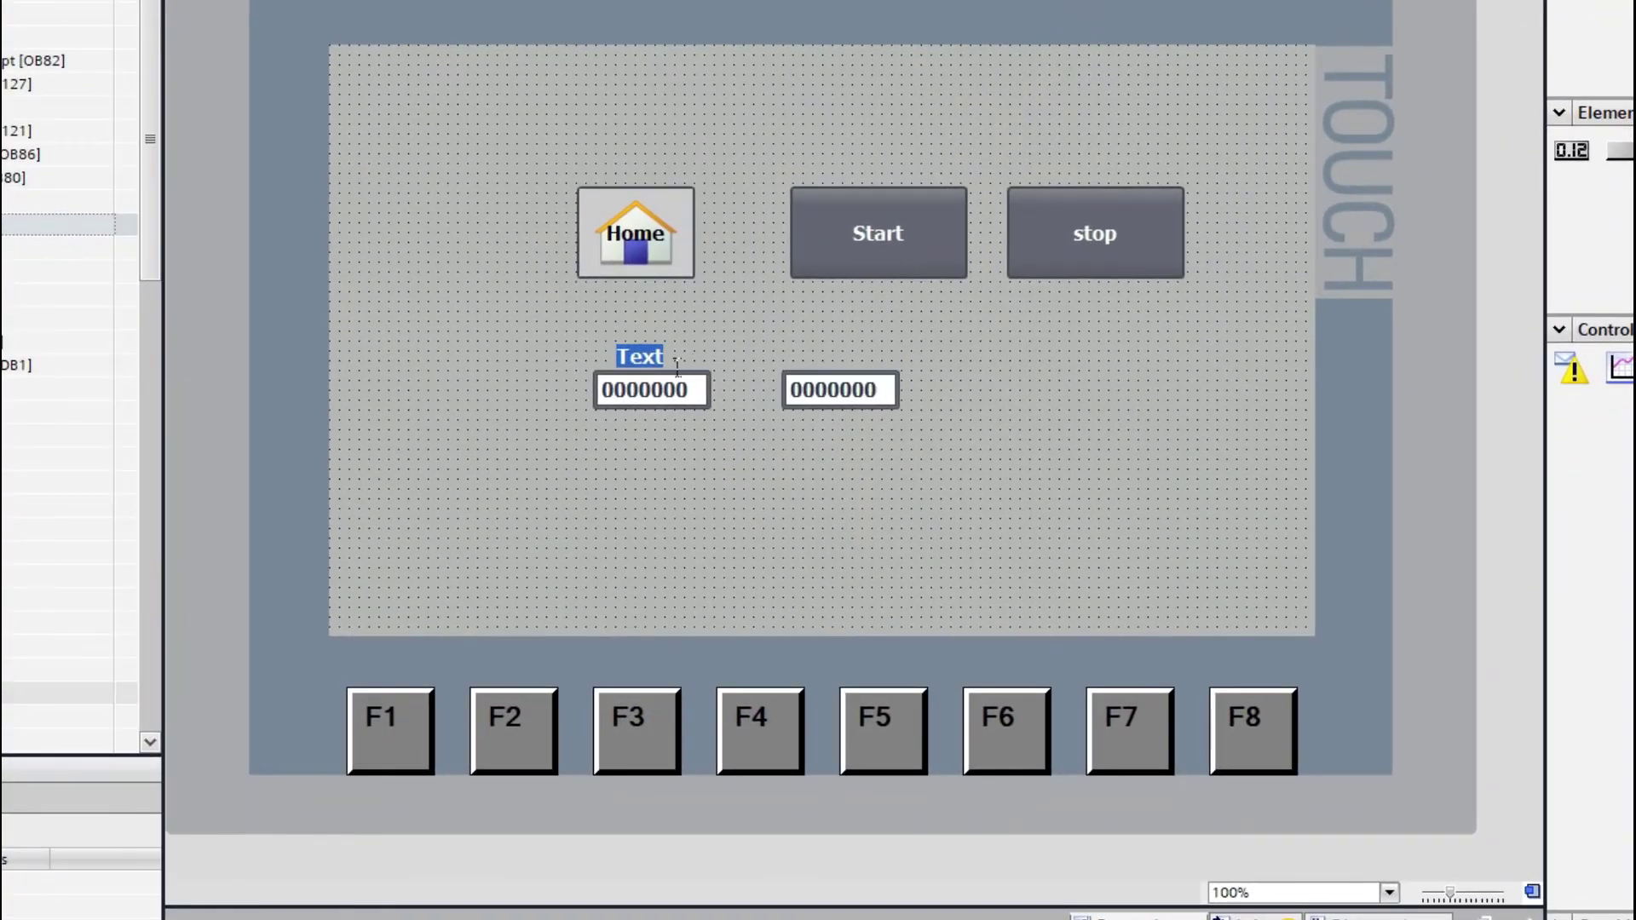
{"action": "type", "text": "SP"}
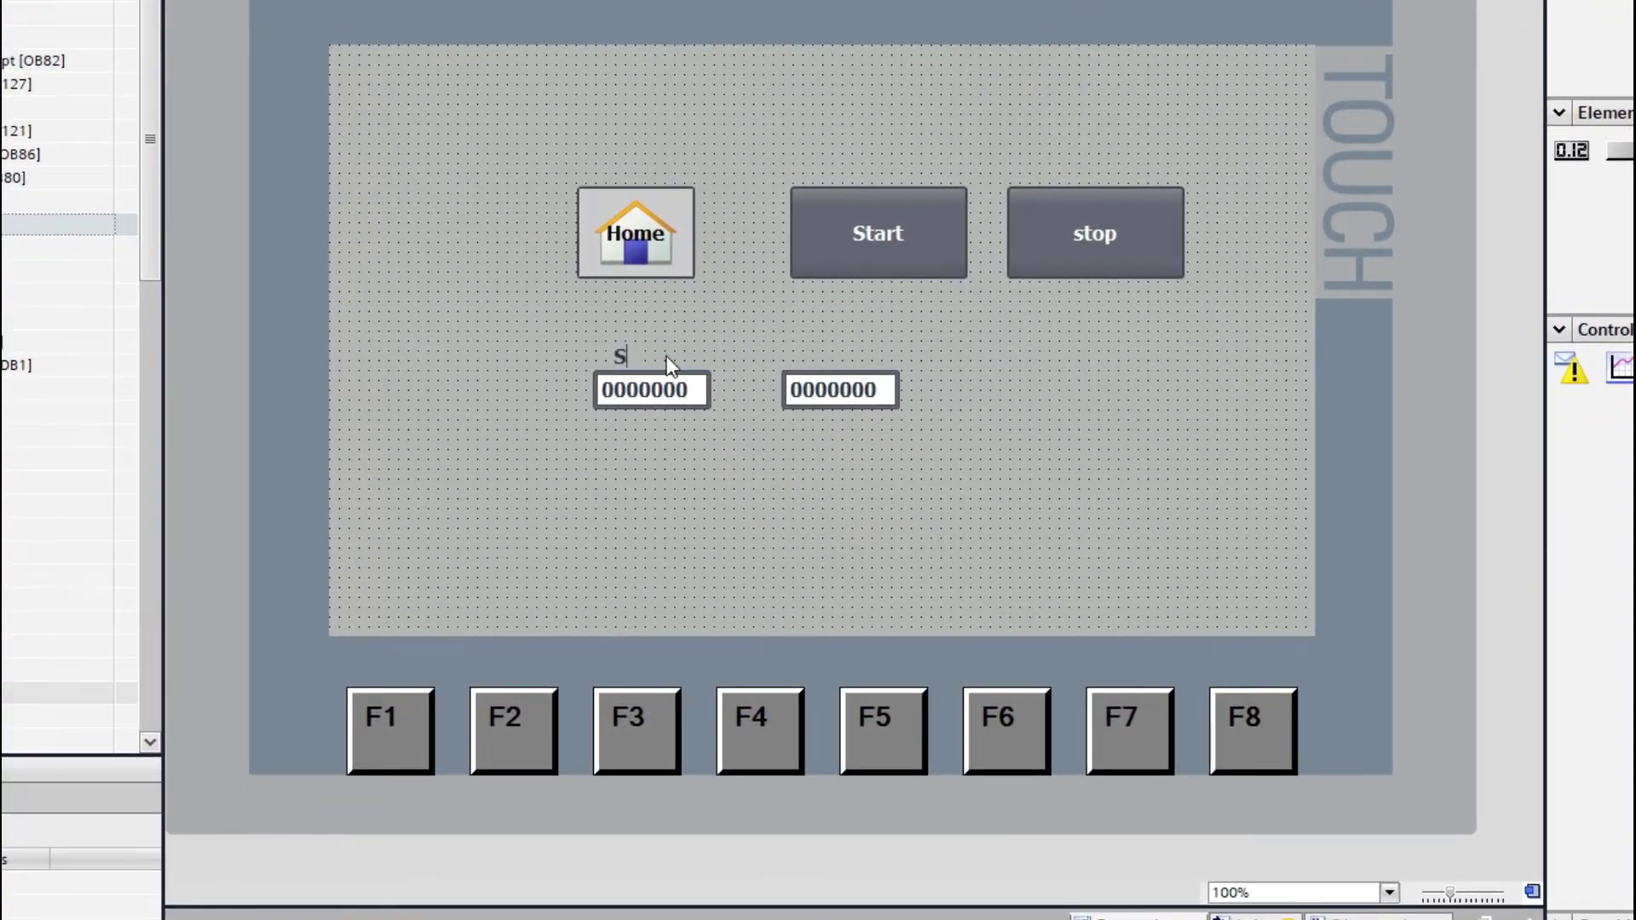
{"action": "left_click", "coordinate": [670, 365]}
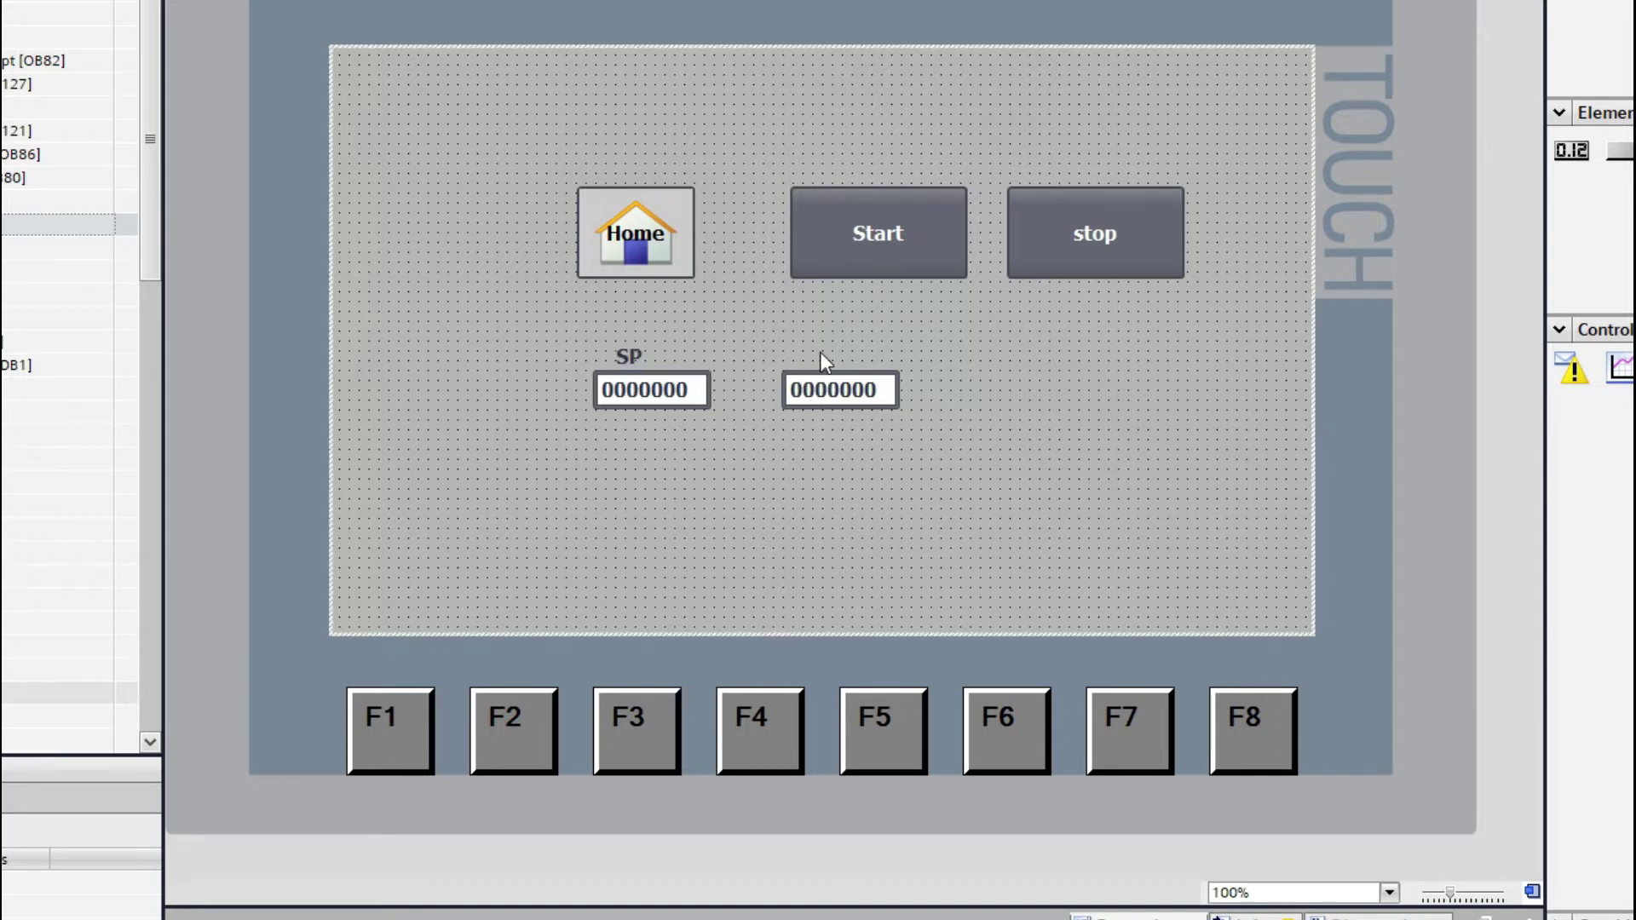
Step: Copy the SP label above the second I/O field, change its text to Added, and center it over the field
{"action": "left_click", "coordinate": [637, 364]}
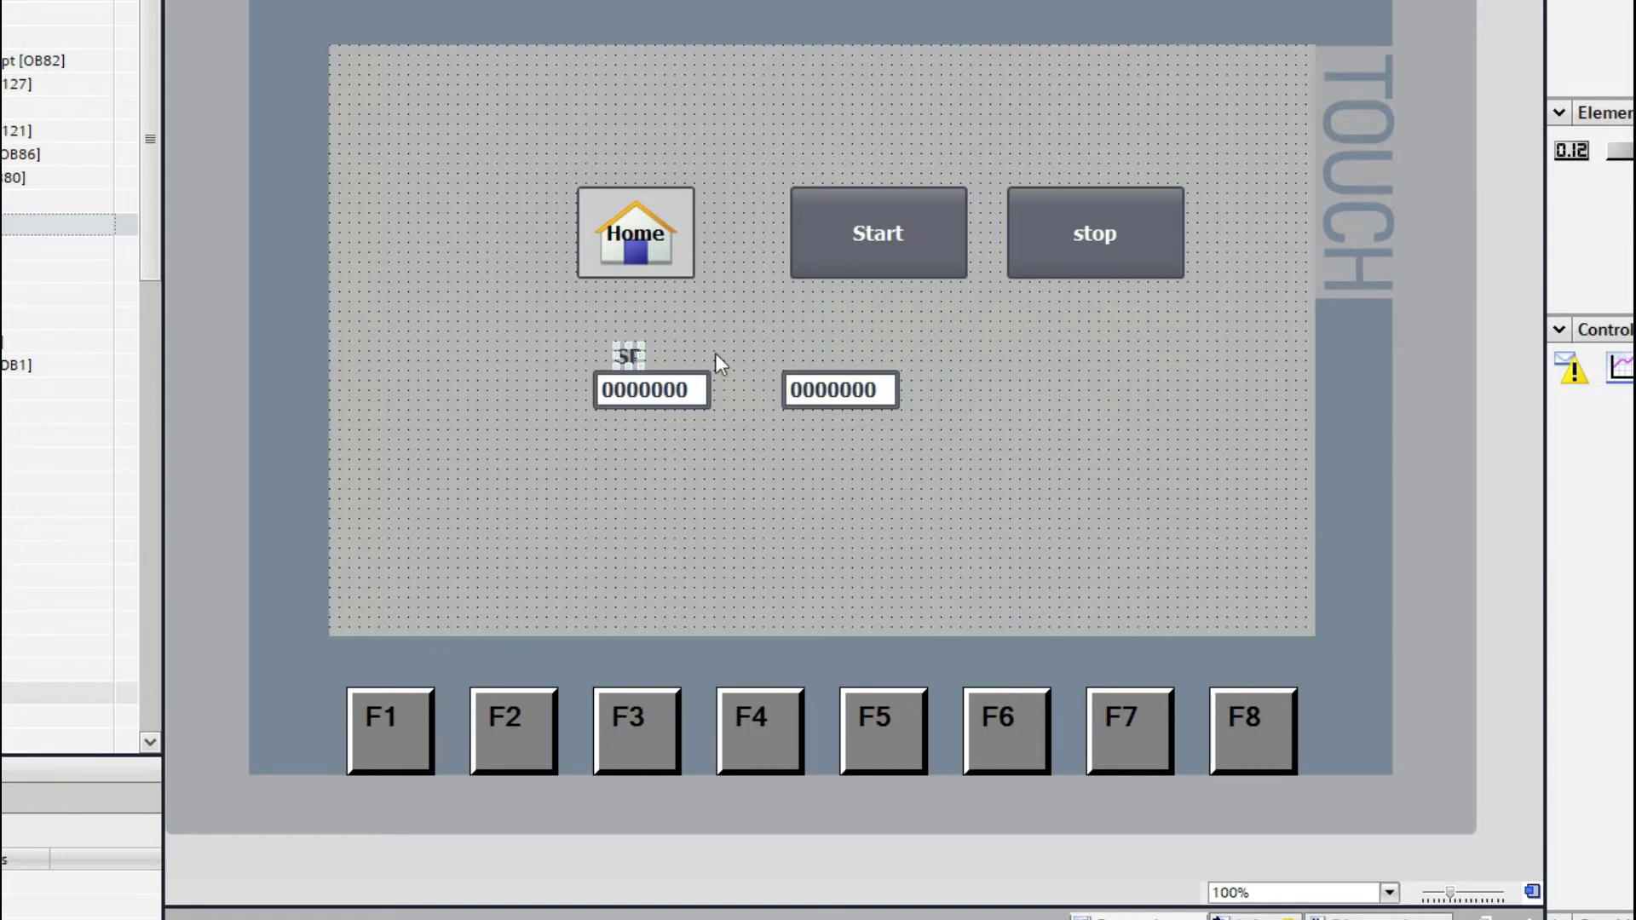
{"action": "left_click_drag", "start_coordinate": [631, 358], "coordinate": [860, 366]}
{"action": "double_click", "coordinate": [859, 366]}
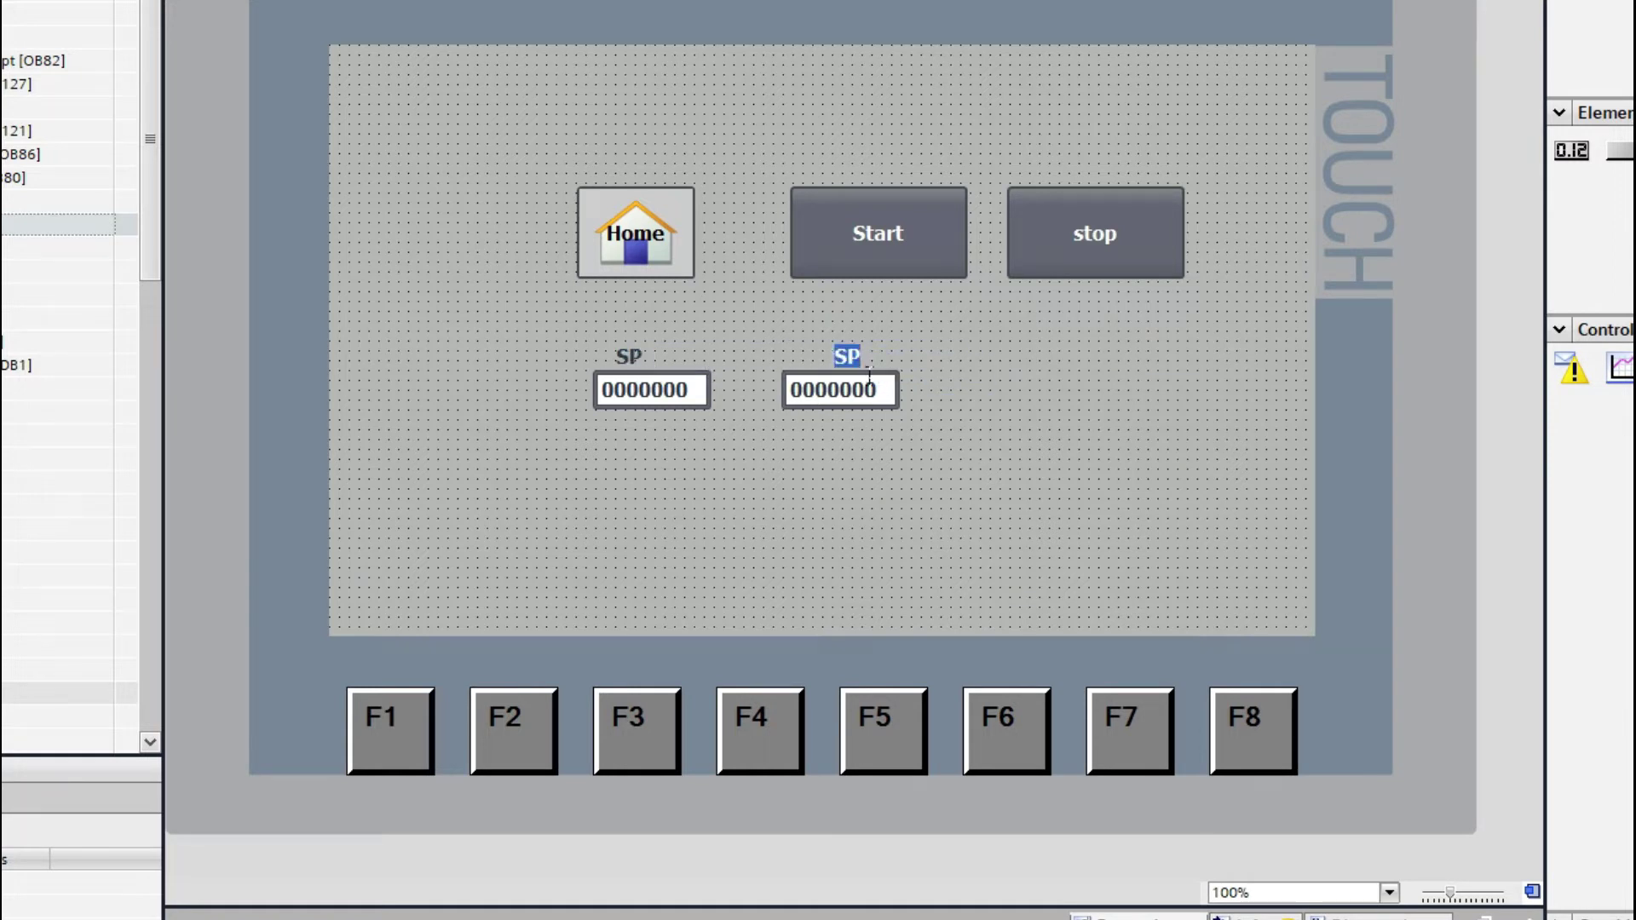
{"action": "type", "text": "Addec"}
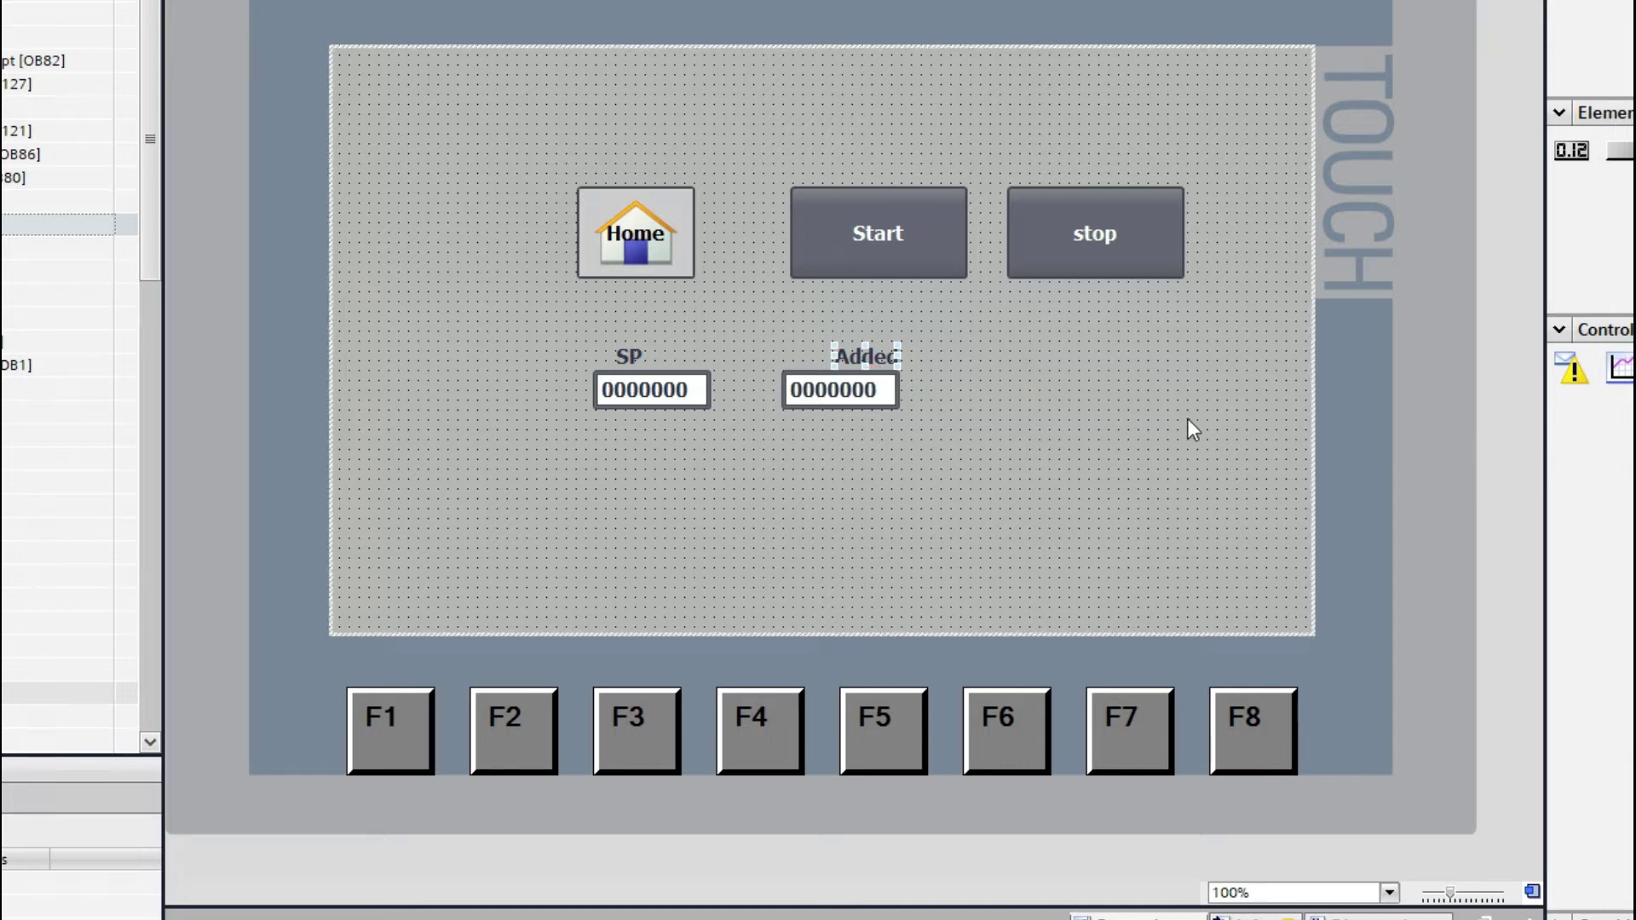
{"action": "left_click_drag", "start_coordinate": [867, 358], "coordinate": [843, 355]}
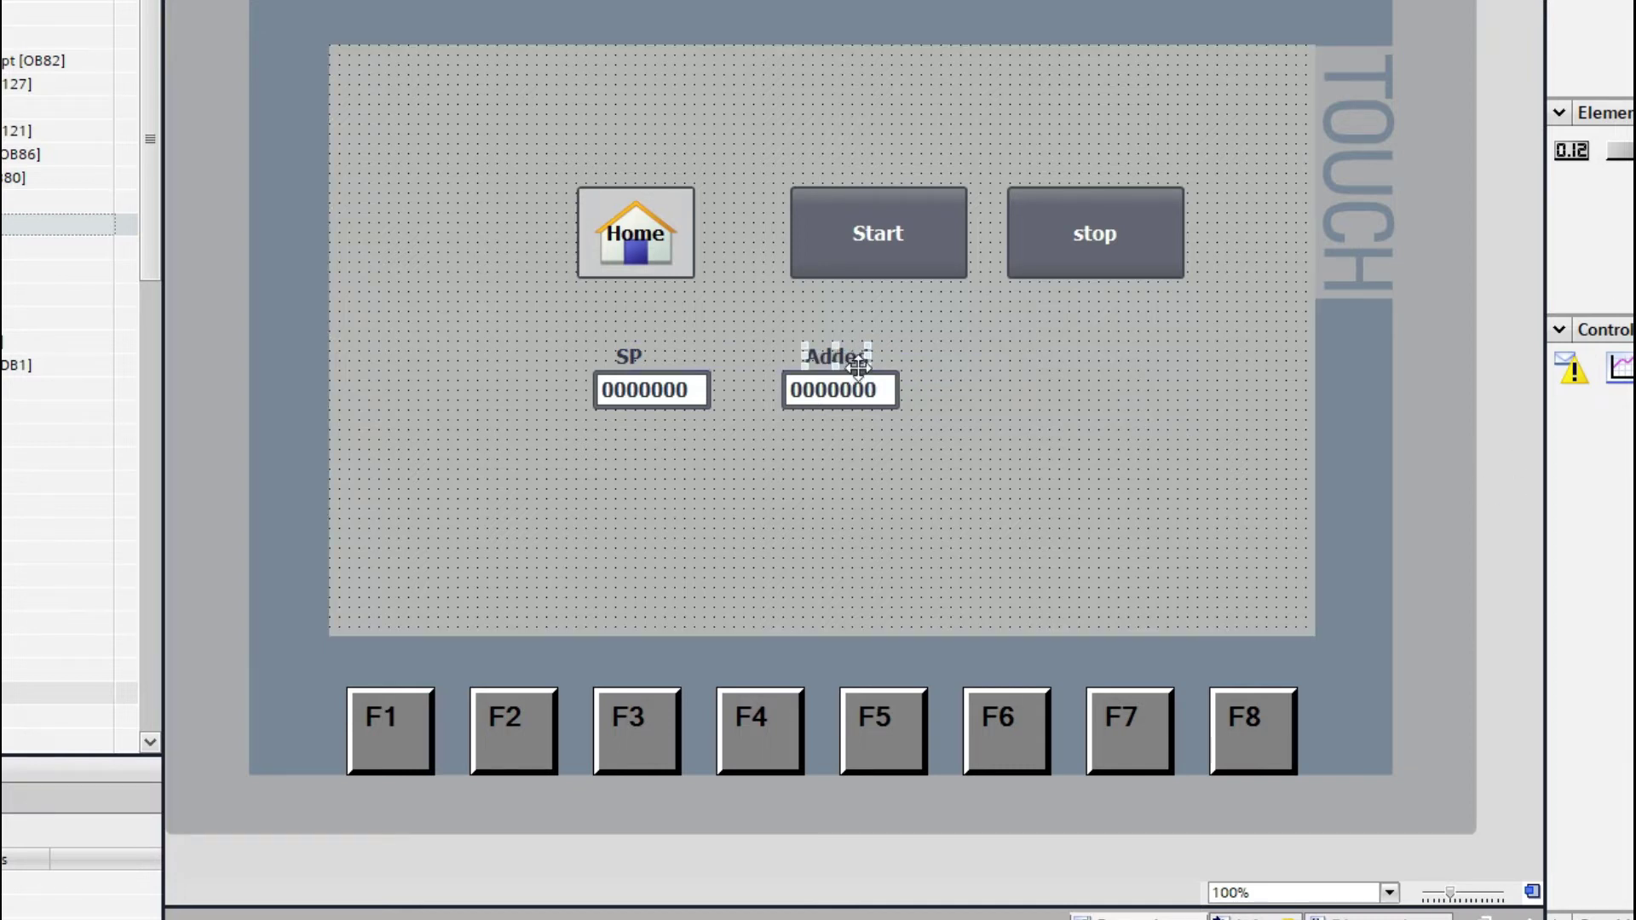
{"action": "left_click", "coordinate": [769, 375]}
{"action": "left_click", "coordinate": [653, 364]}
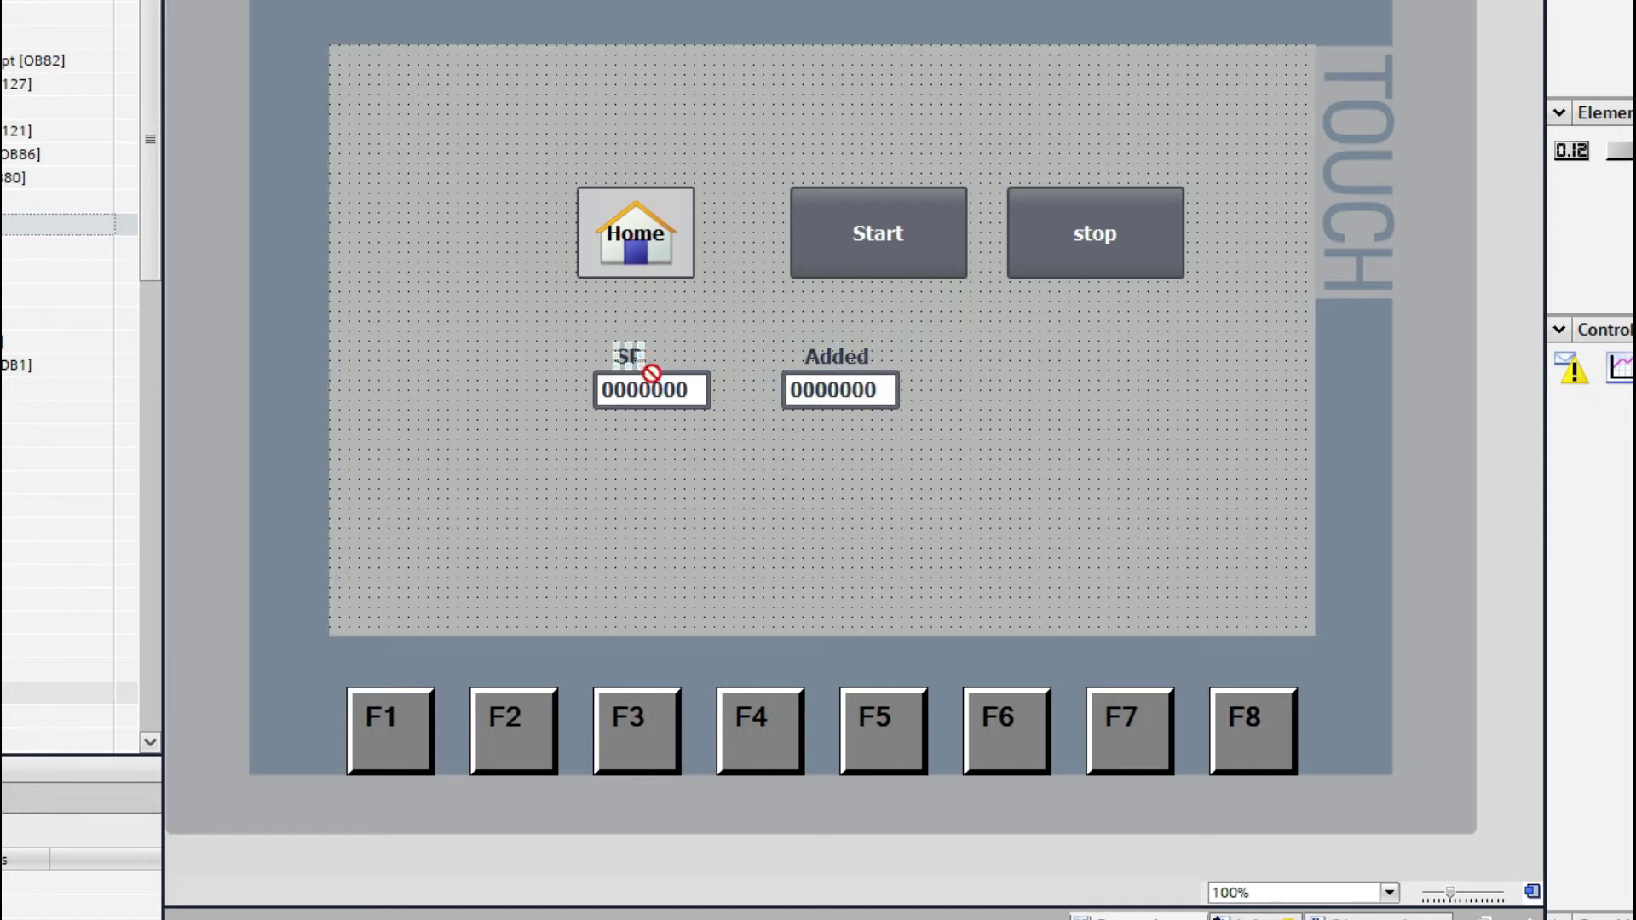
Step: Link the I/O field under the SP label to the SP_int tag of HMI DB in its general properties
{"action": "left_click", "coordinate": [646, 394]}
{"action": "right_click", "coordinate": [646, 392]}
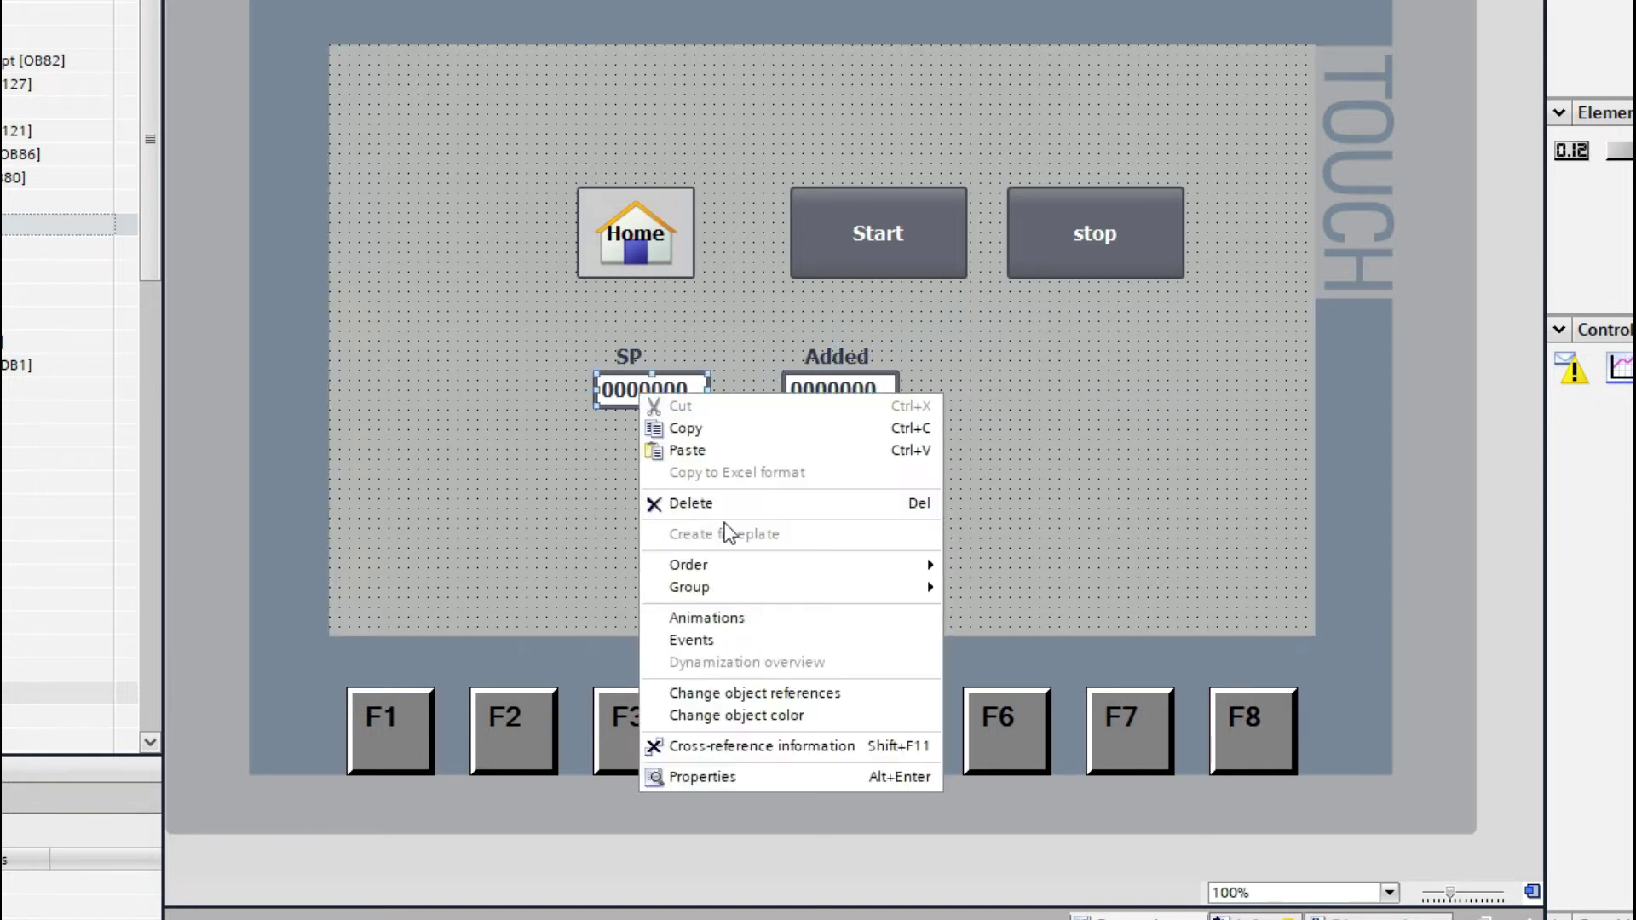
{"action": "left_click", "coordinate": [510, 574]}
{"action": "left_click", "coordinate": [646, 404]}
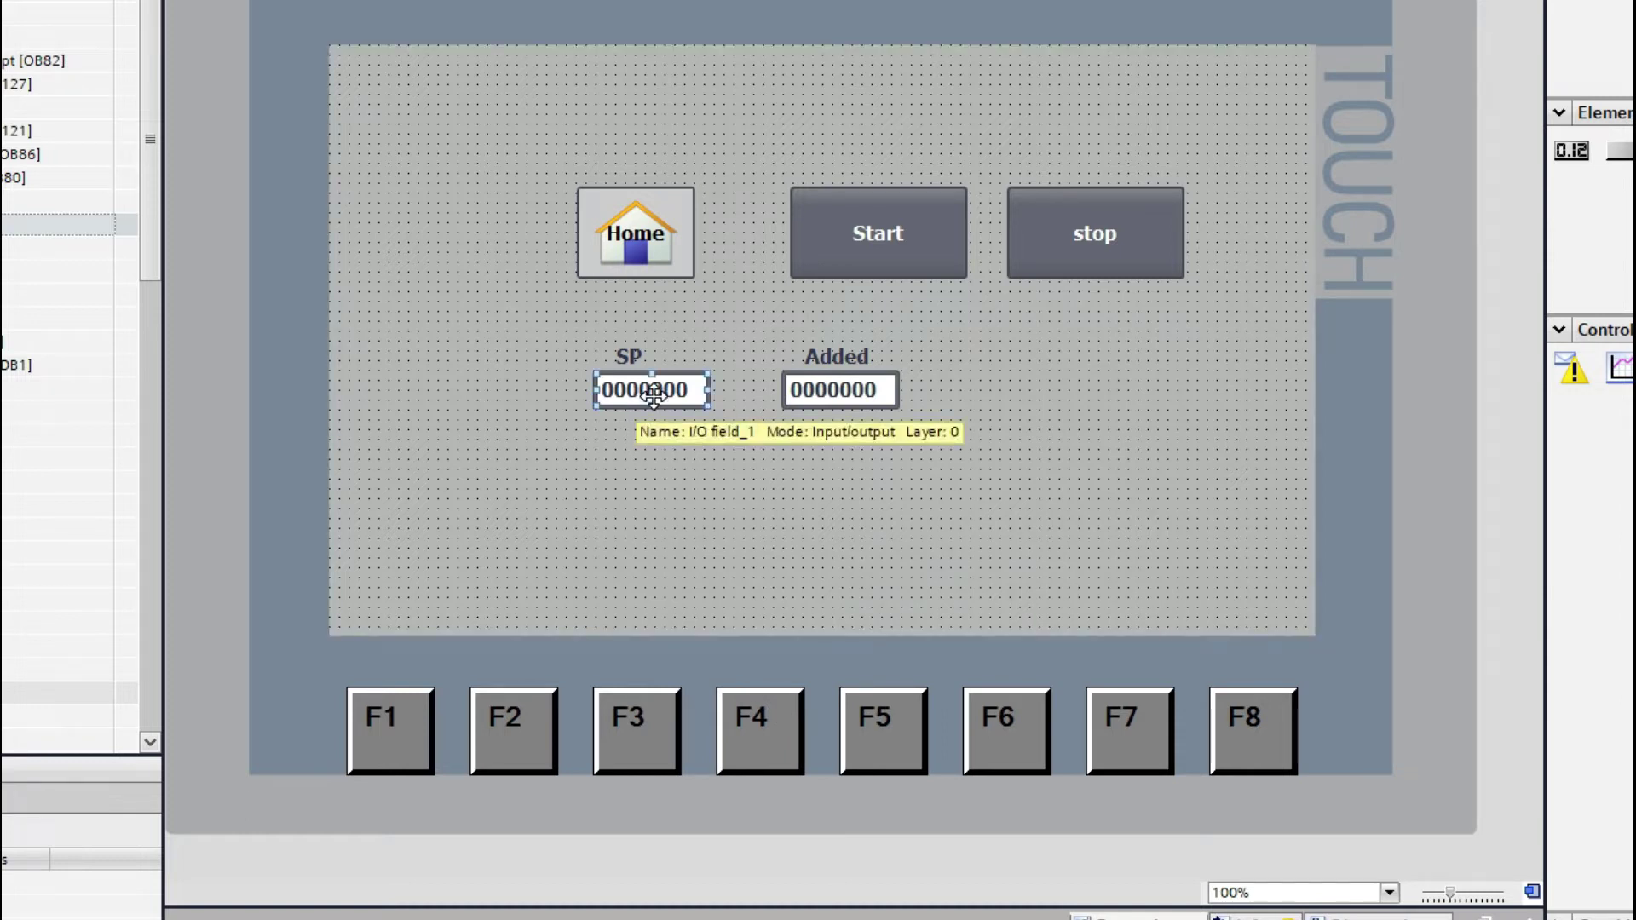
{"action": "right_click", "coordinate": [639, 386]}
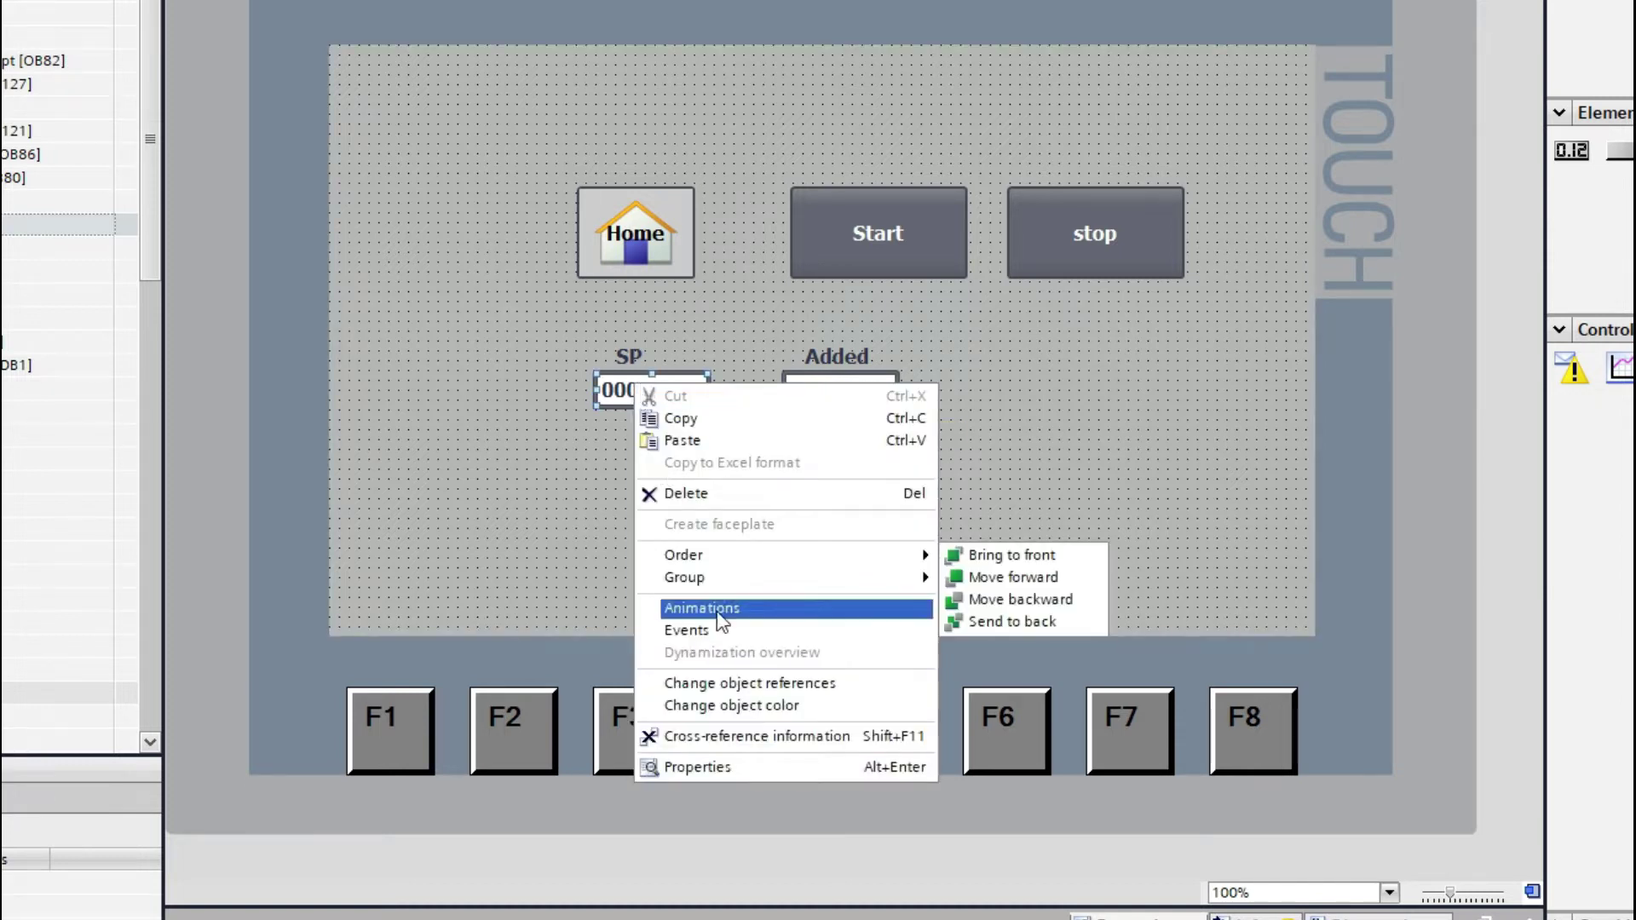
{"action": "left_click", "coordinate": [697, 767]}
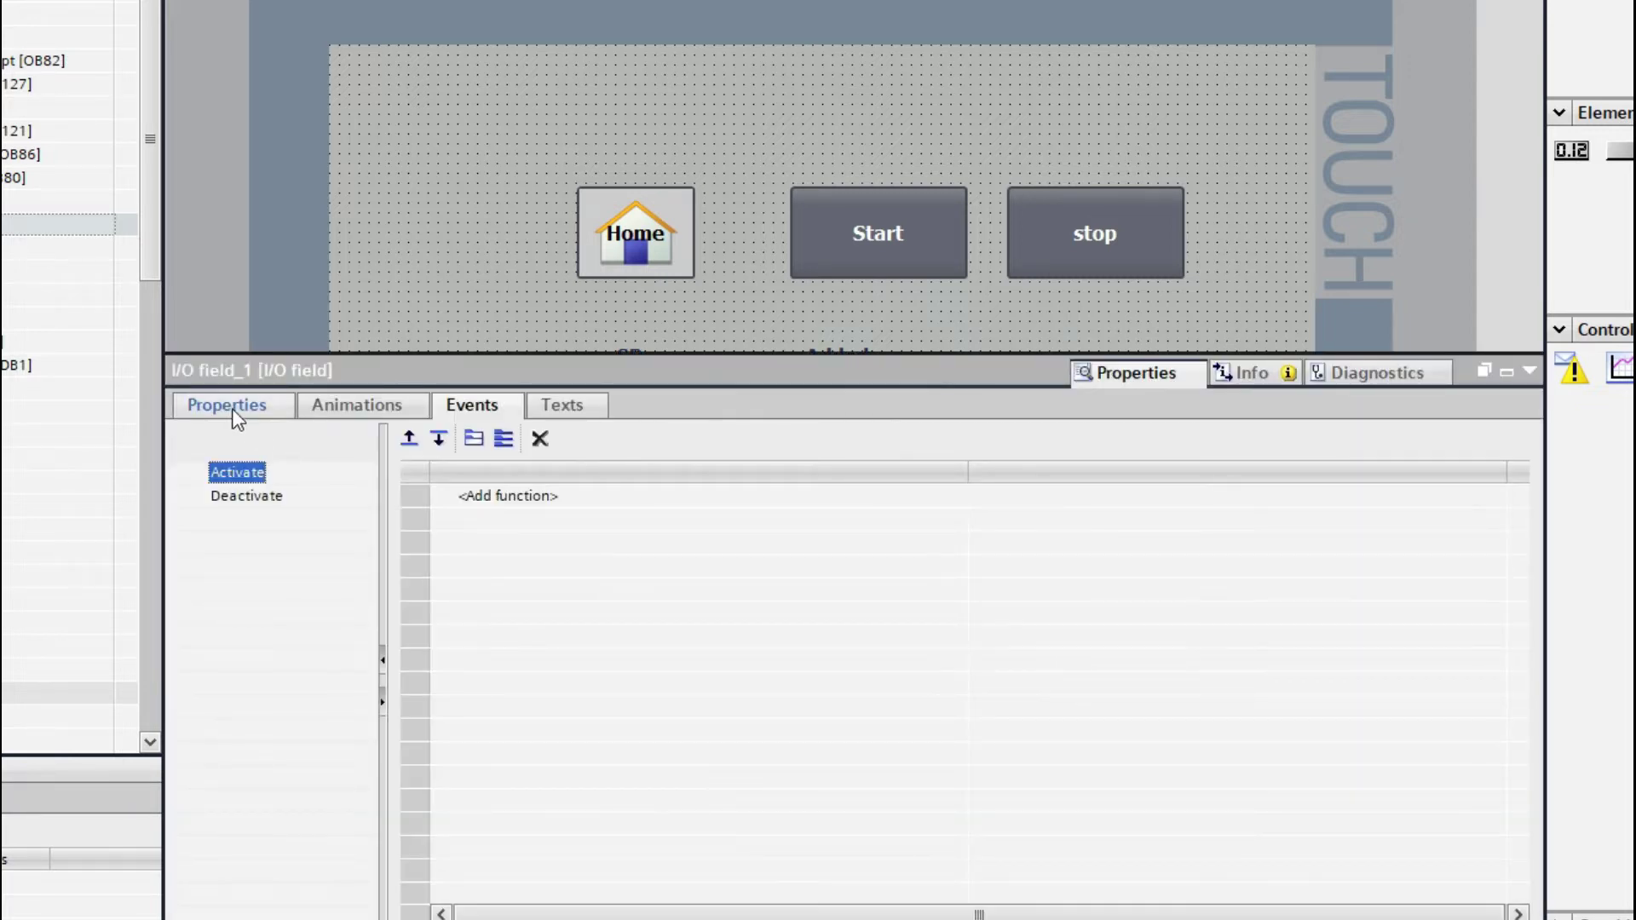
{"action": "left_click", "coordinate": [232, 406]}
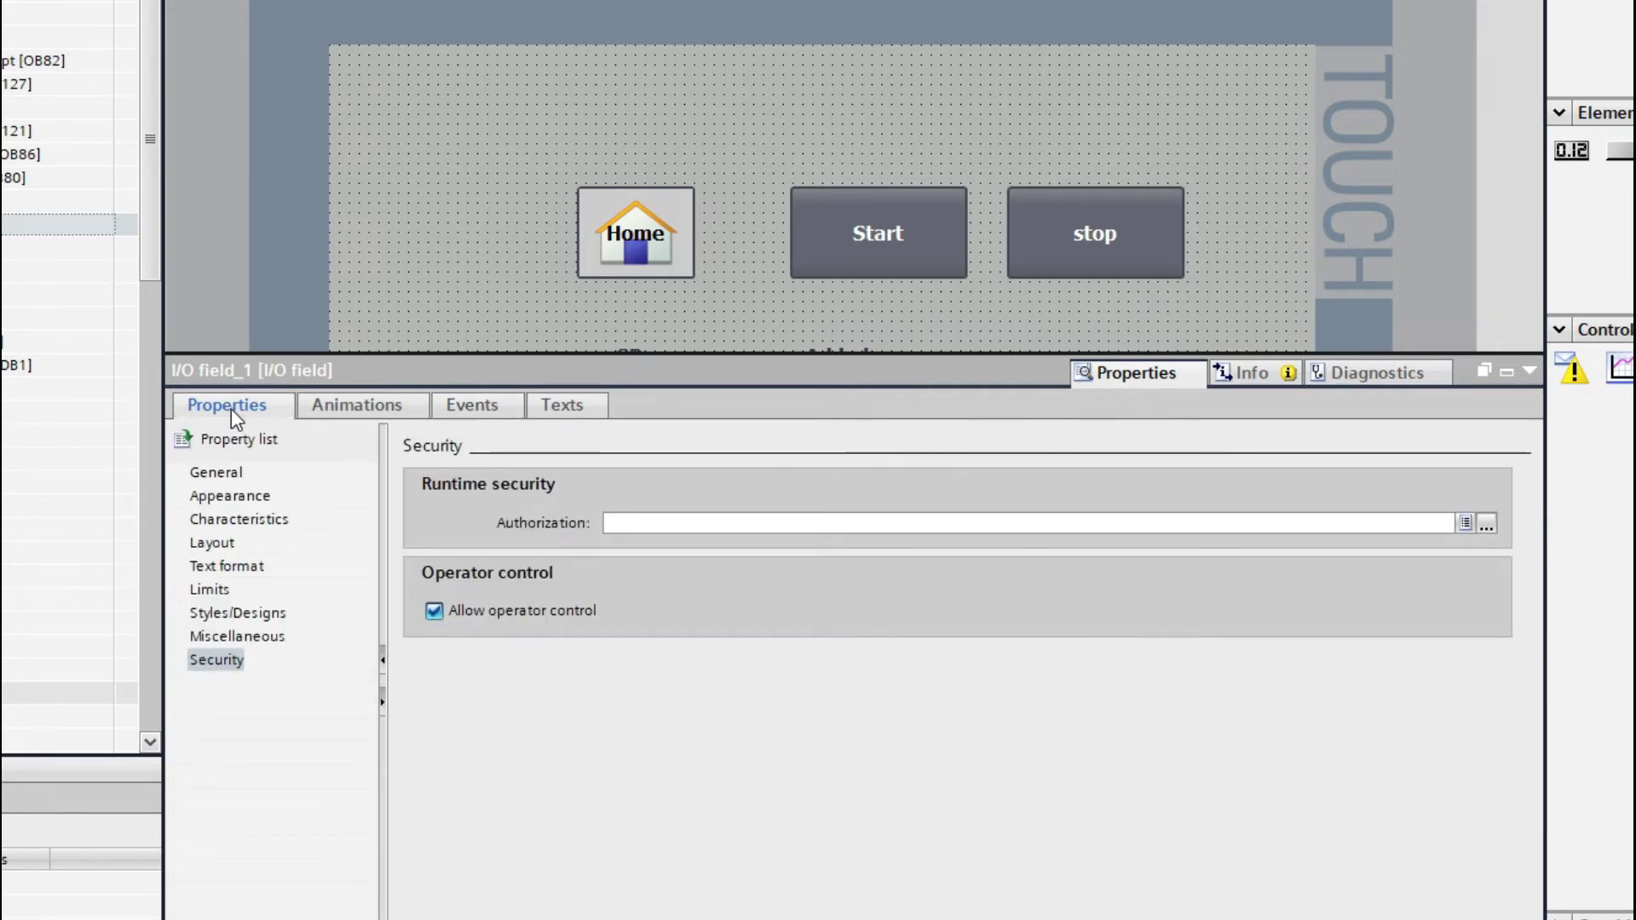
{"action": "left_click", "coordinate": [219, 476]}
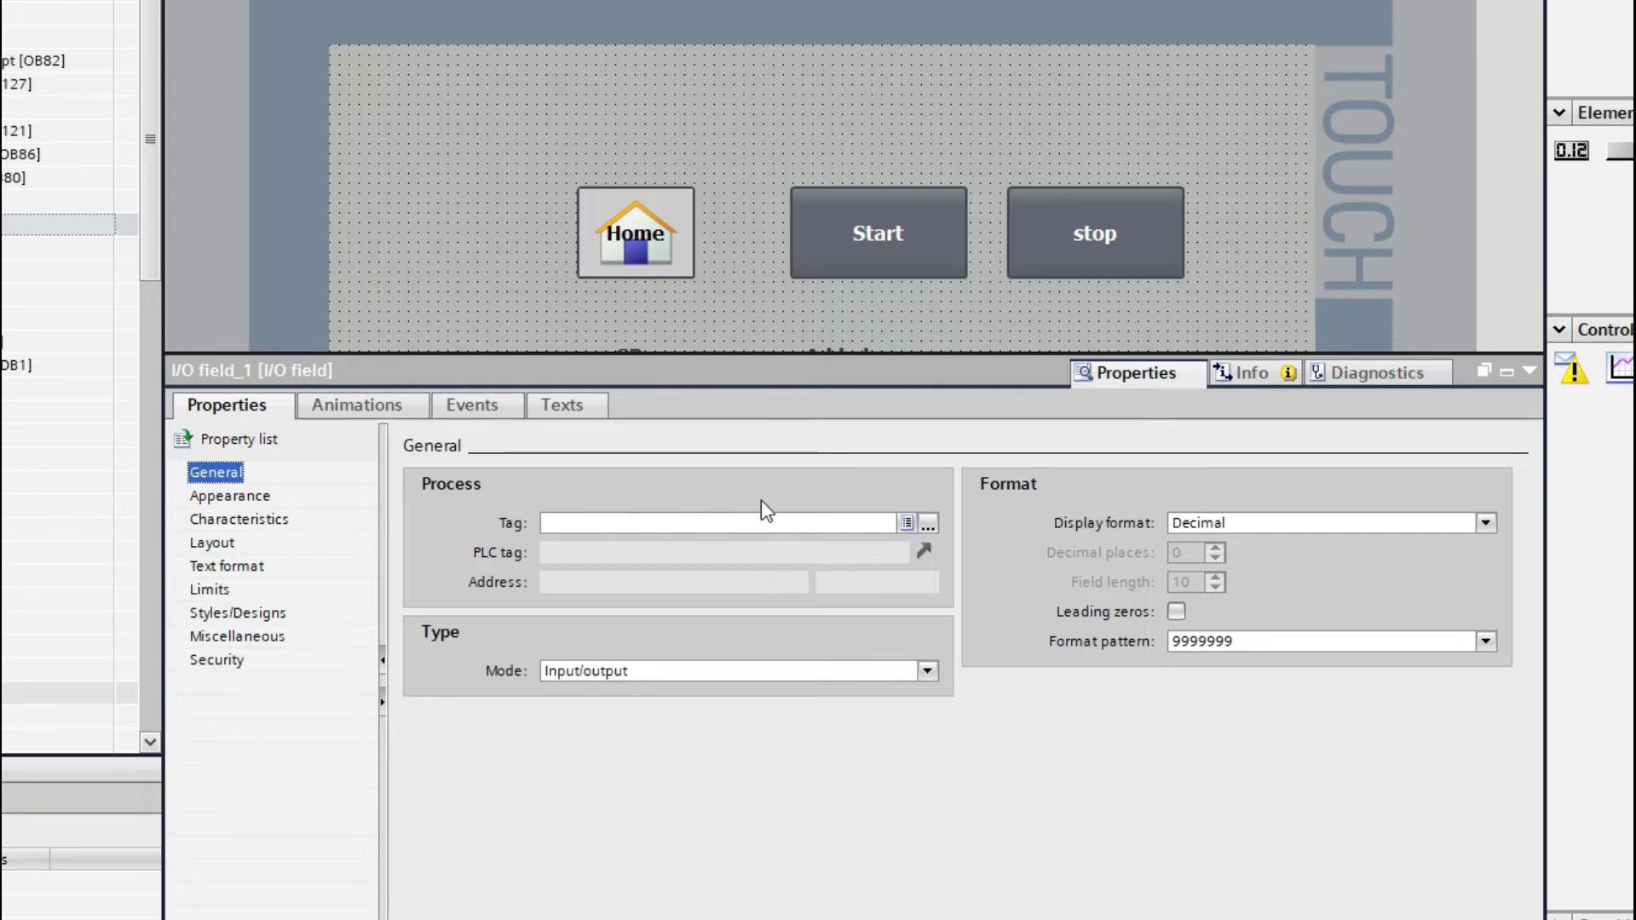
{"action": "left_click", "coordinate": [868, 523]}
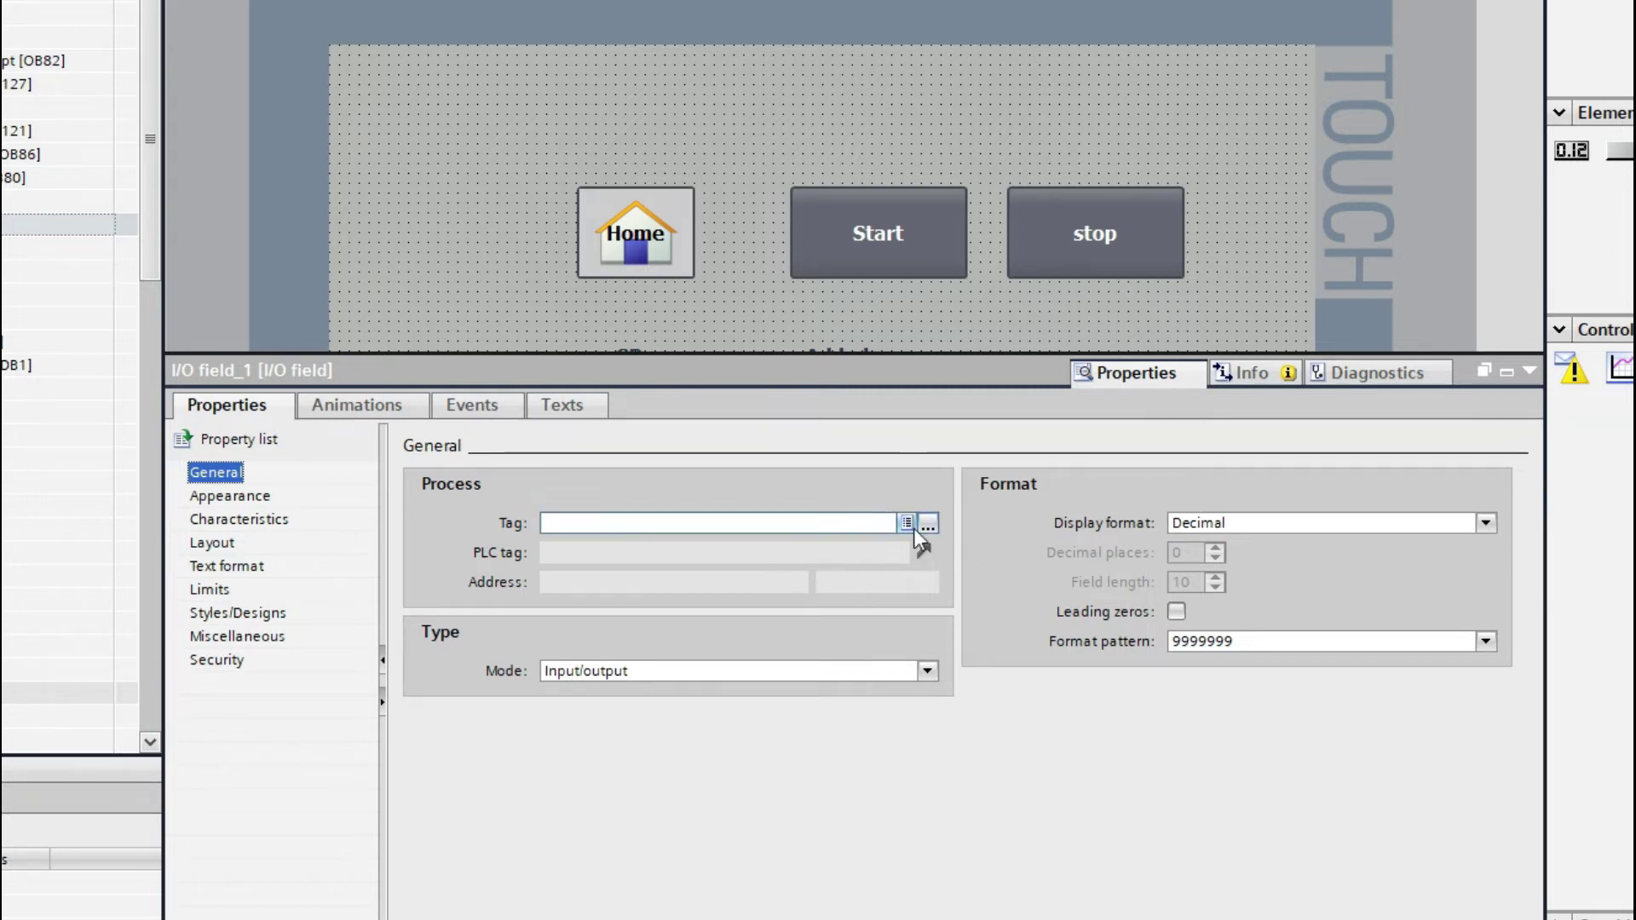
{"action": "left_click", "coordinate": [928, 525]}
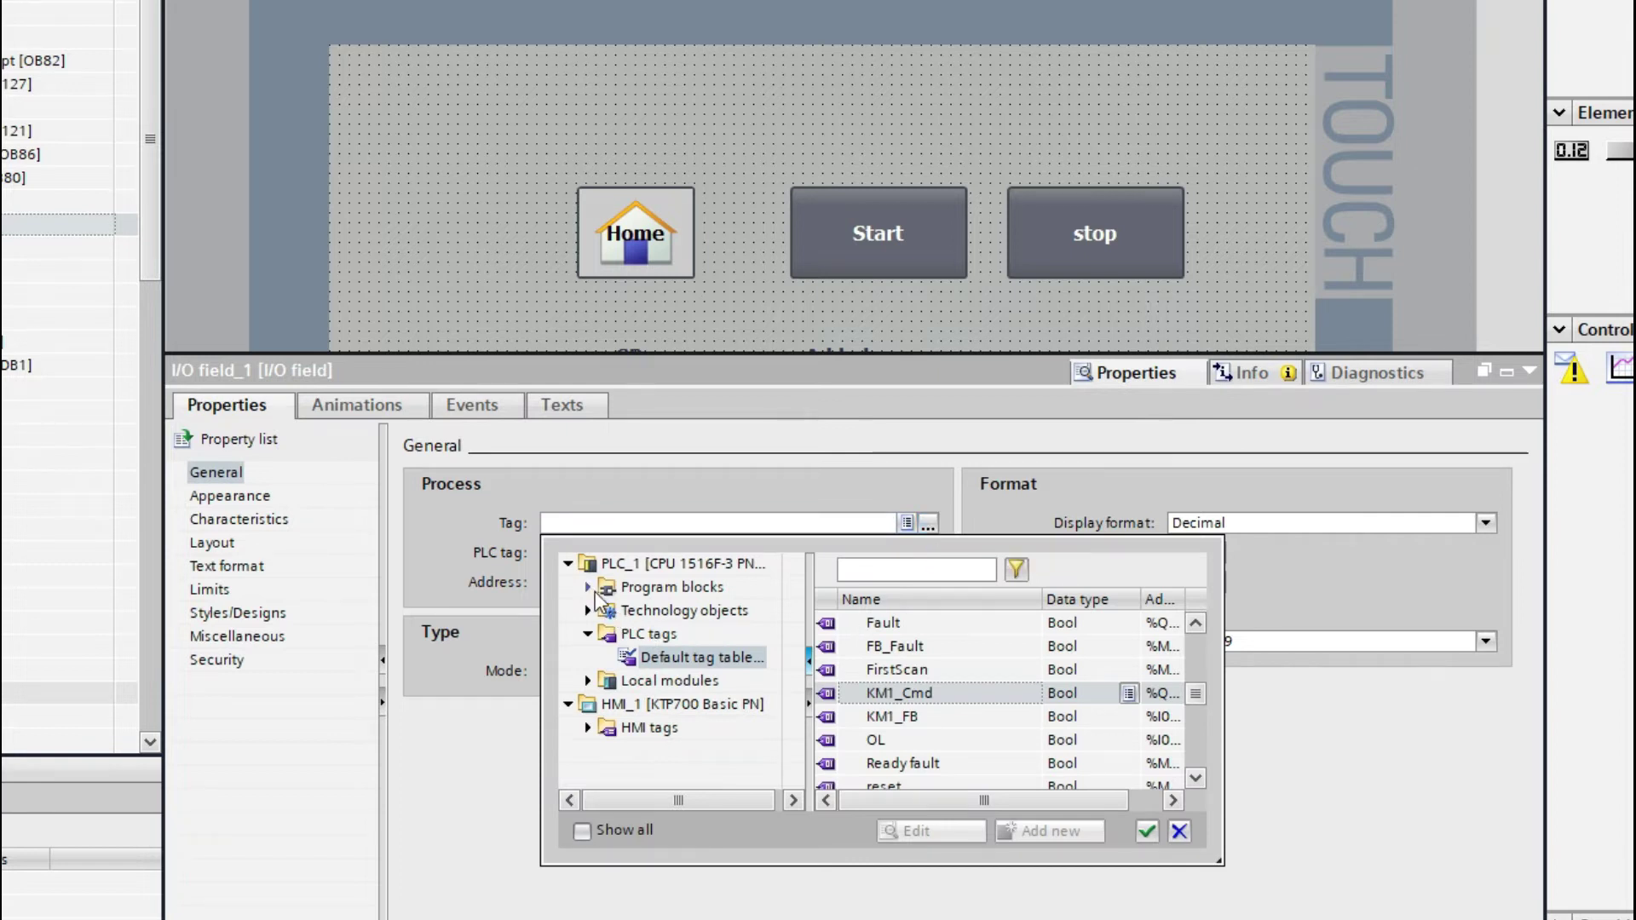
{"action": "left_click", "coordinate": [651, 637]}
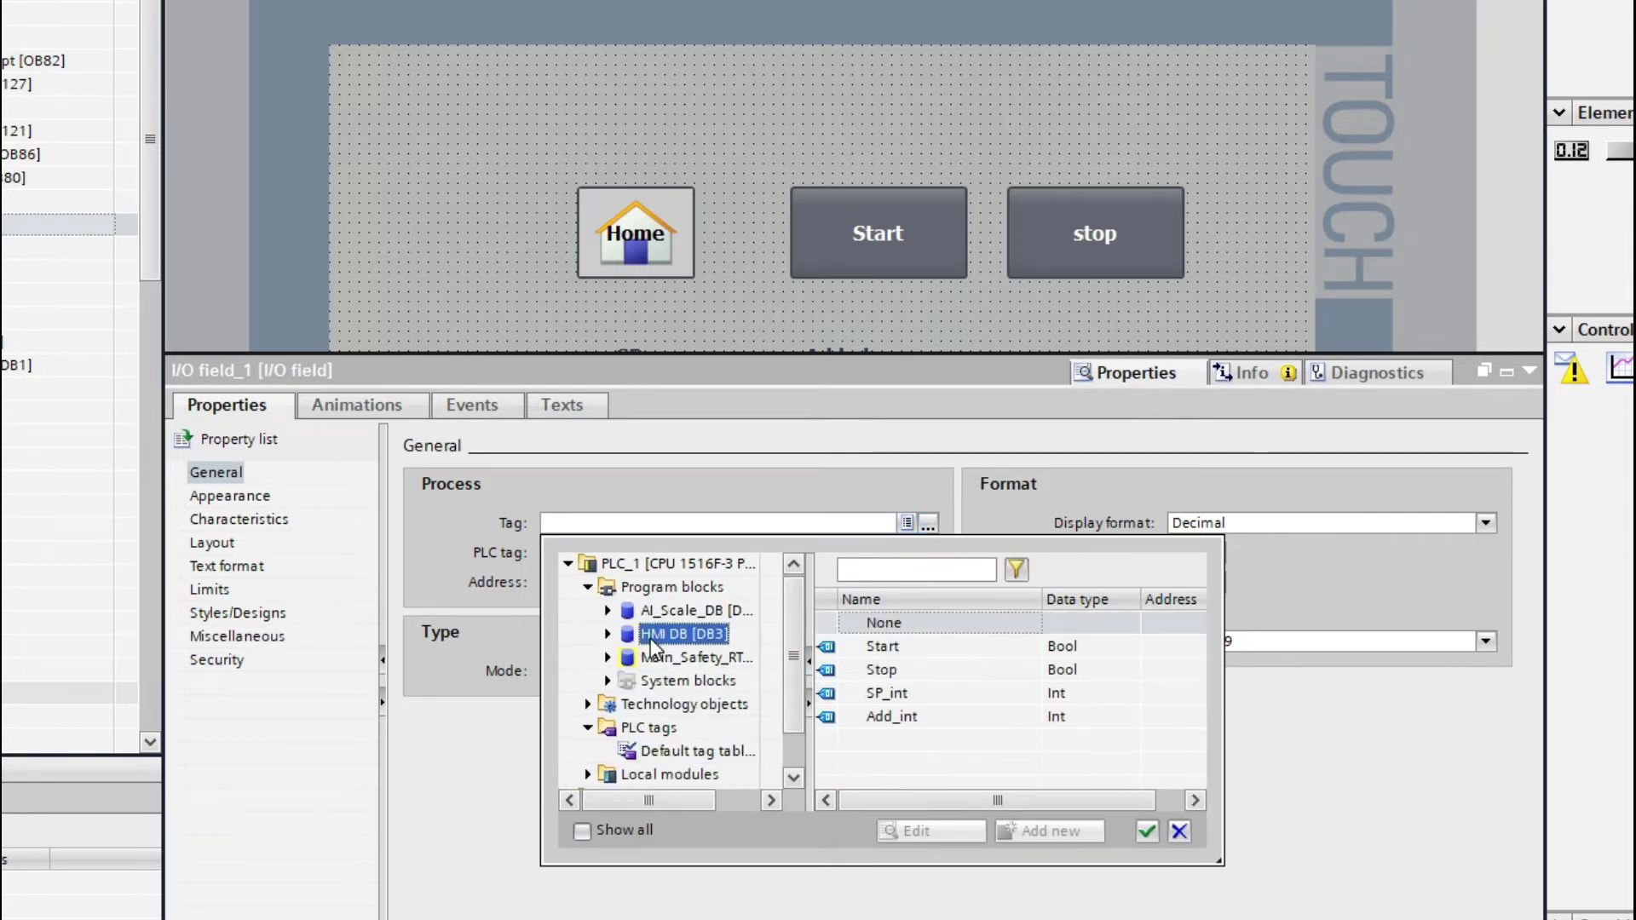
{"action": "double_click", "coordinate": [905, 694]}
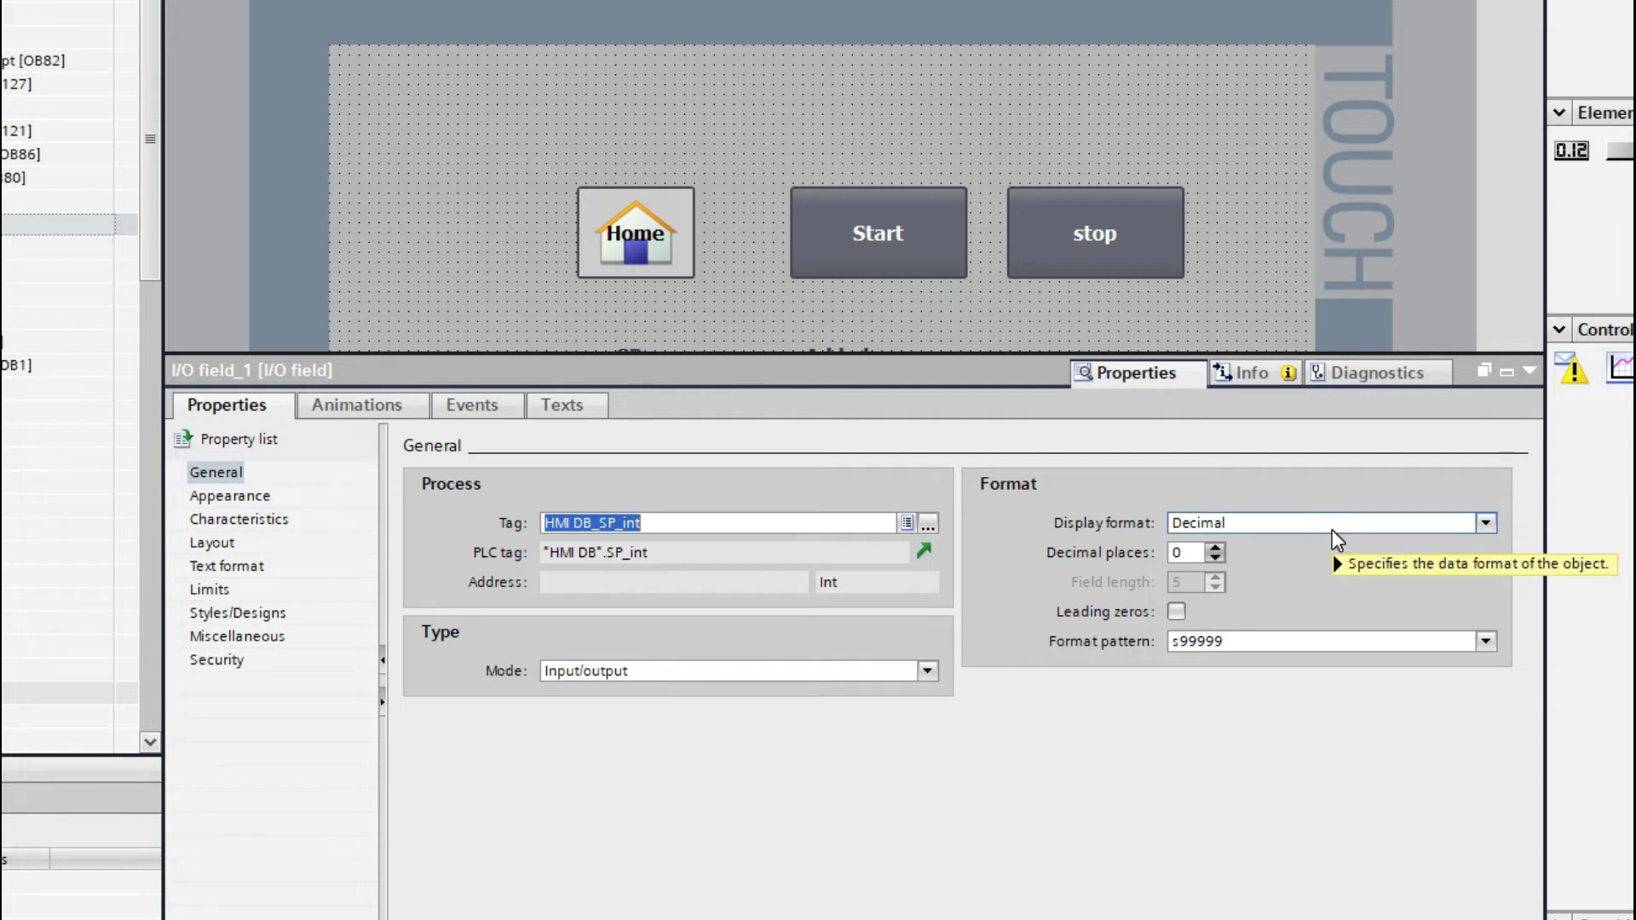
Step: Set the format pattern of the I/O field under the SP label to 99999, without the sign placeholder
{"action": "mouse_move", "coordinate": [1332, 531]}
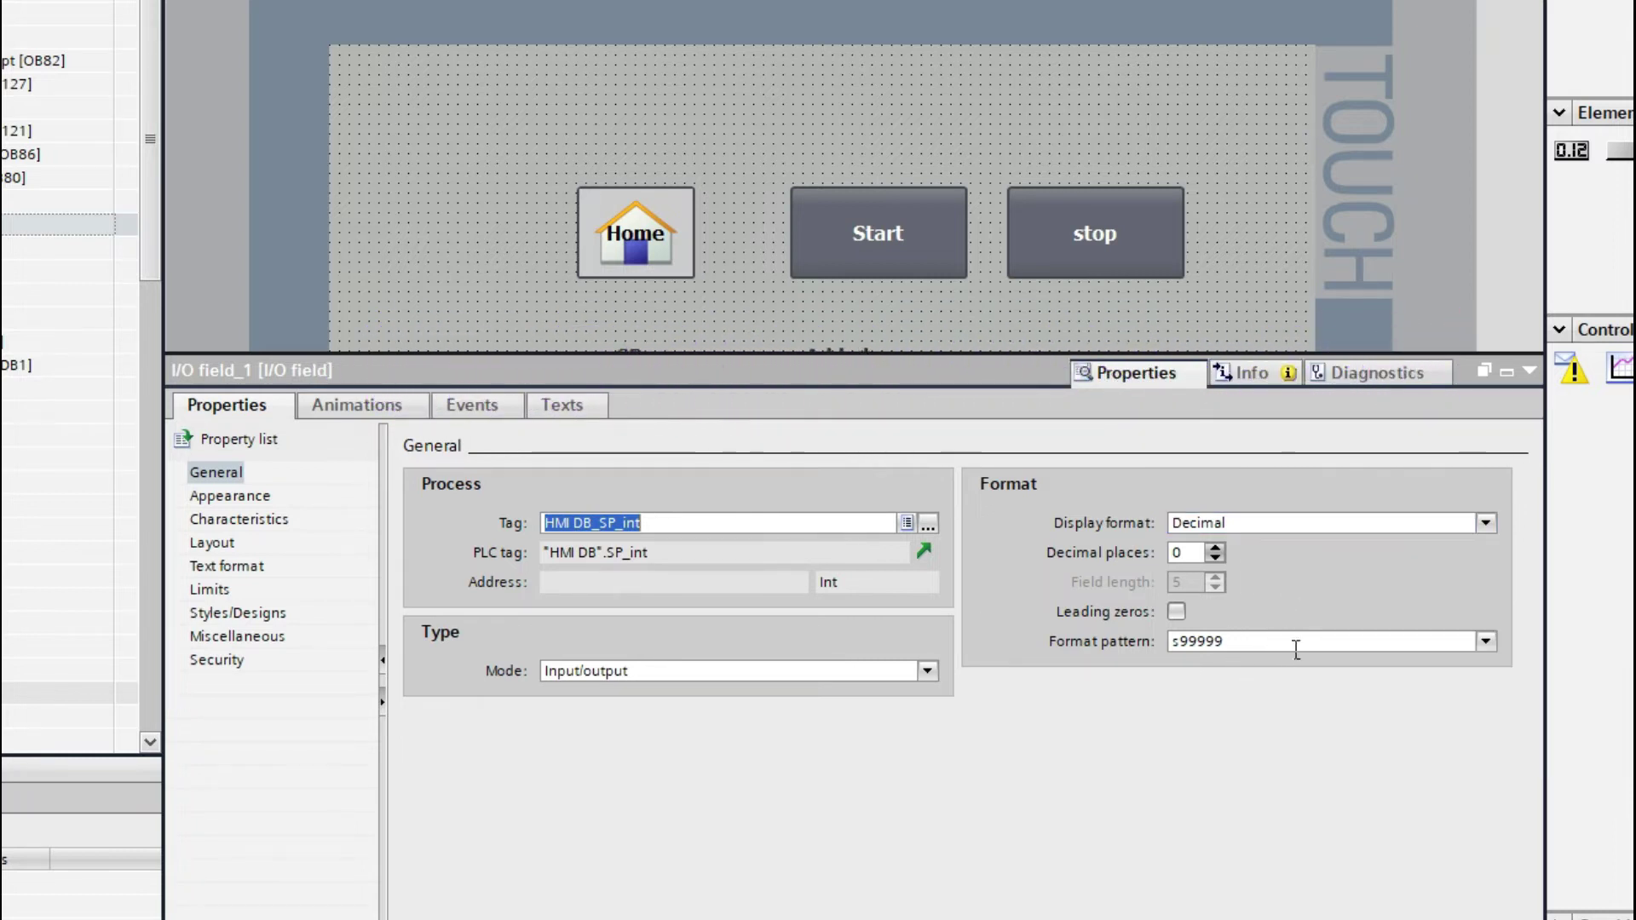
{"action": "left_click", "coordinate": [1368, 648]}
{"action": "left_click", "coordinate": [1484, 642]}
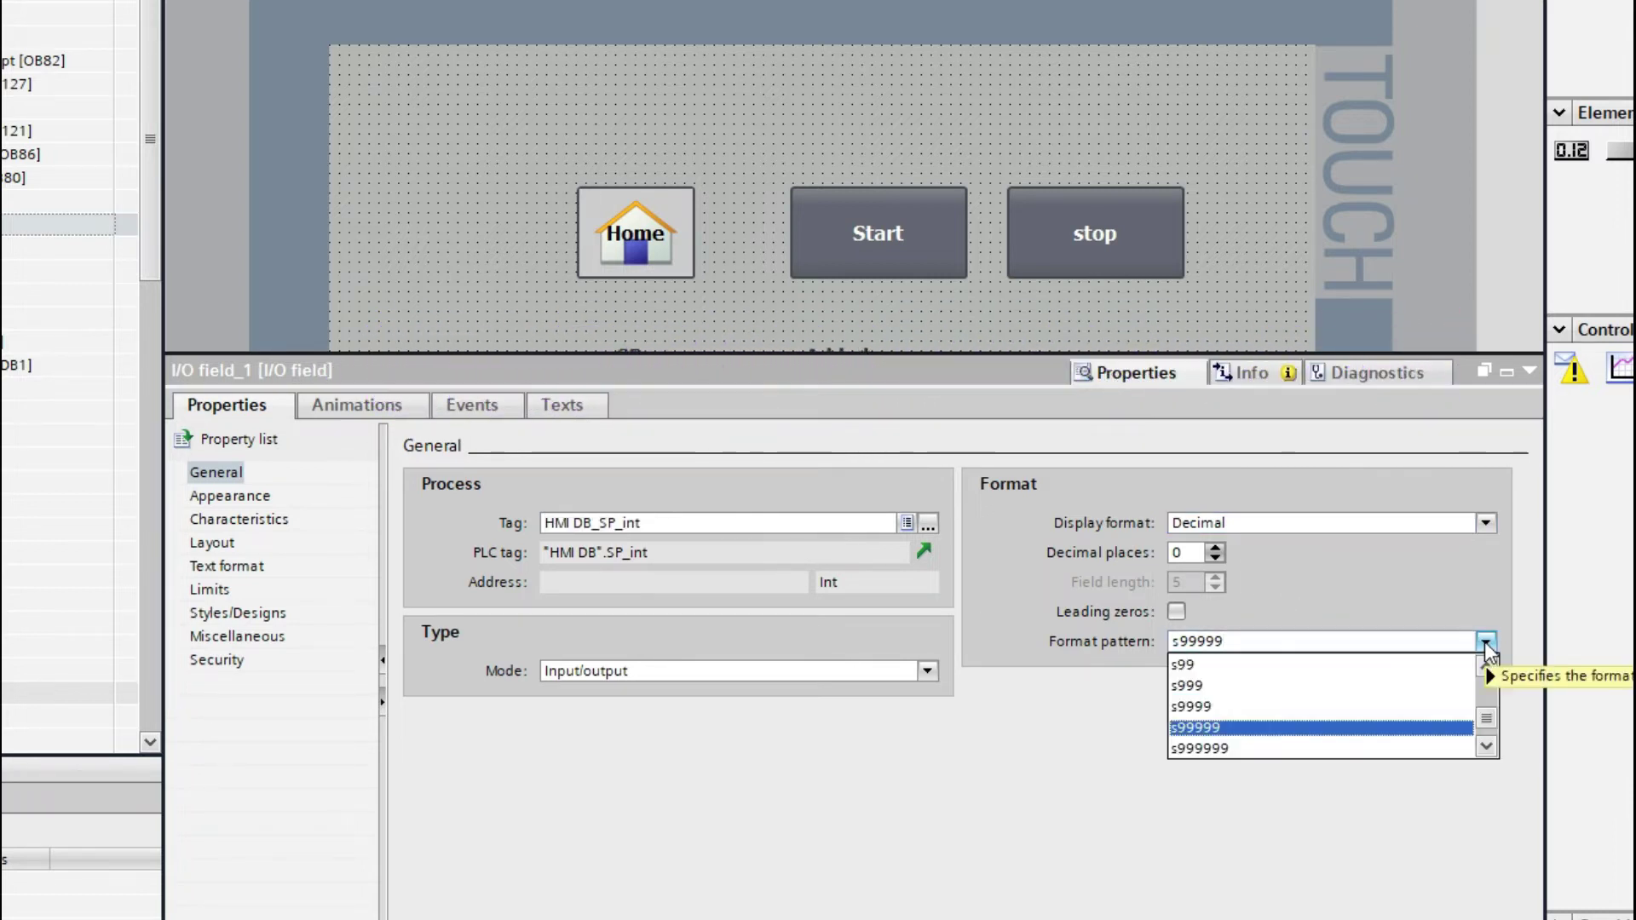
{"action": "left_click", "coordinate": [1210, 808]}
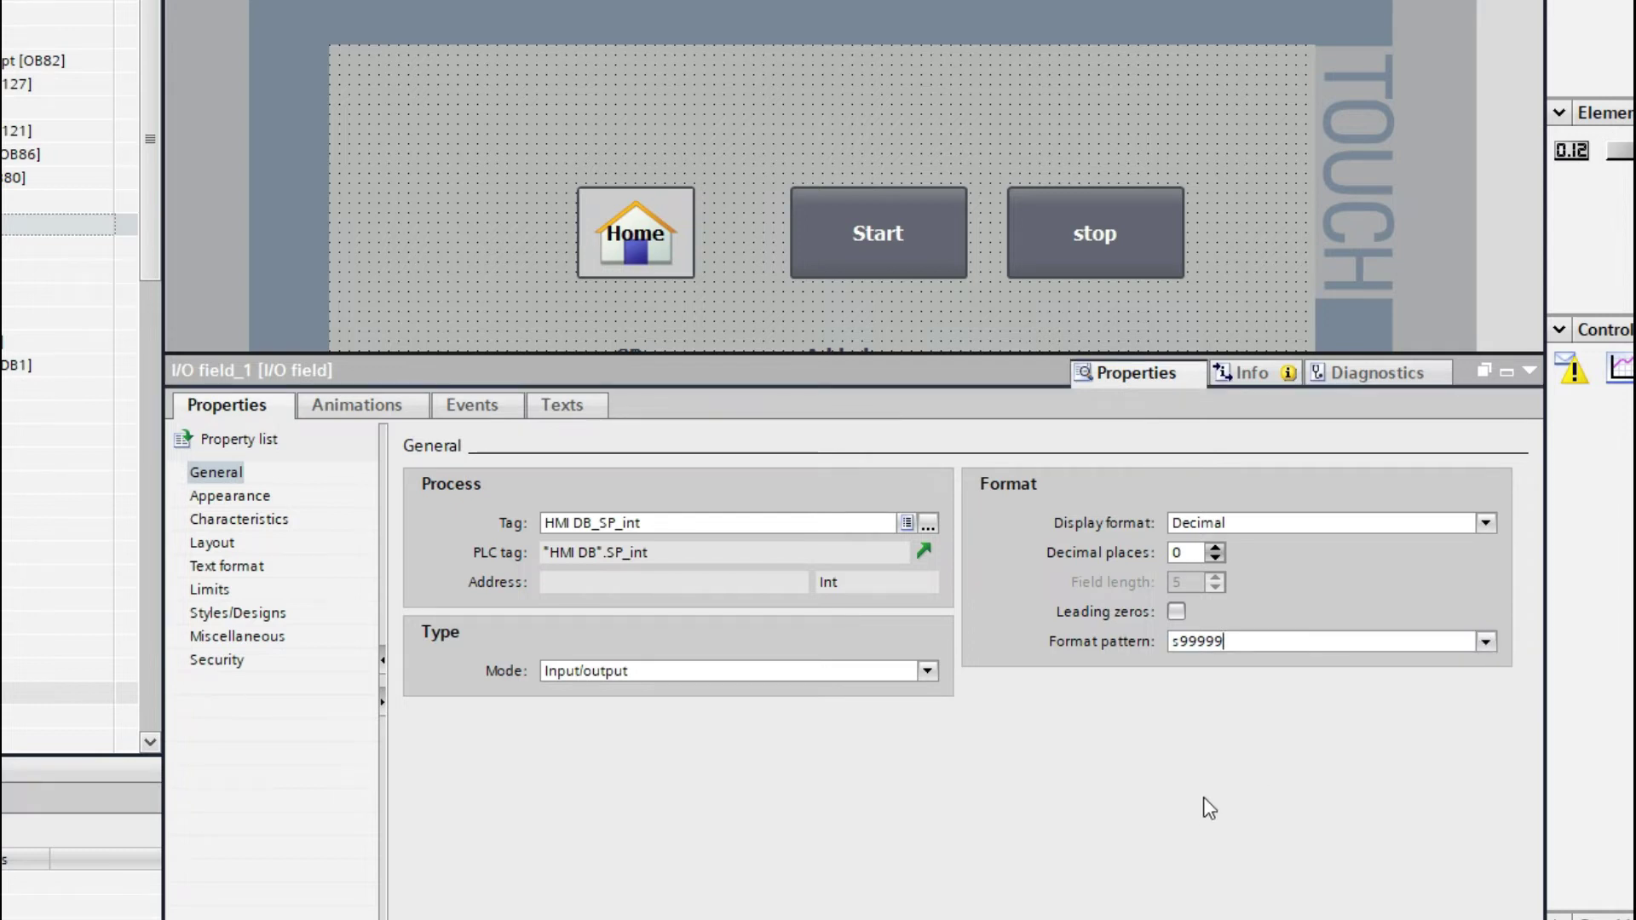
{"action": "left_click", "coordinate": [1185, 645]}
{"action": "key", "text": "BackSpace"}
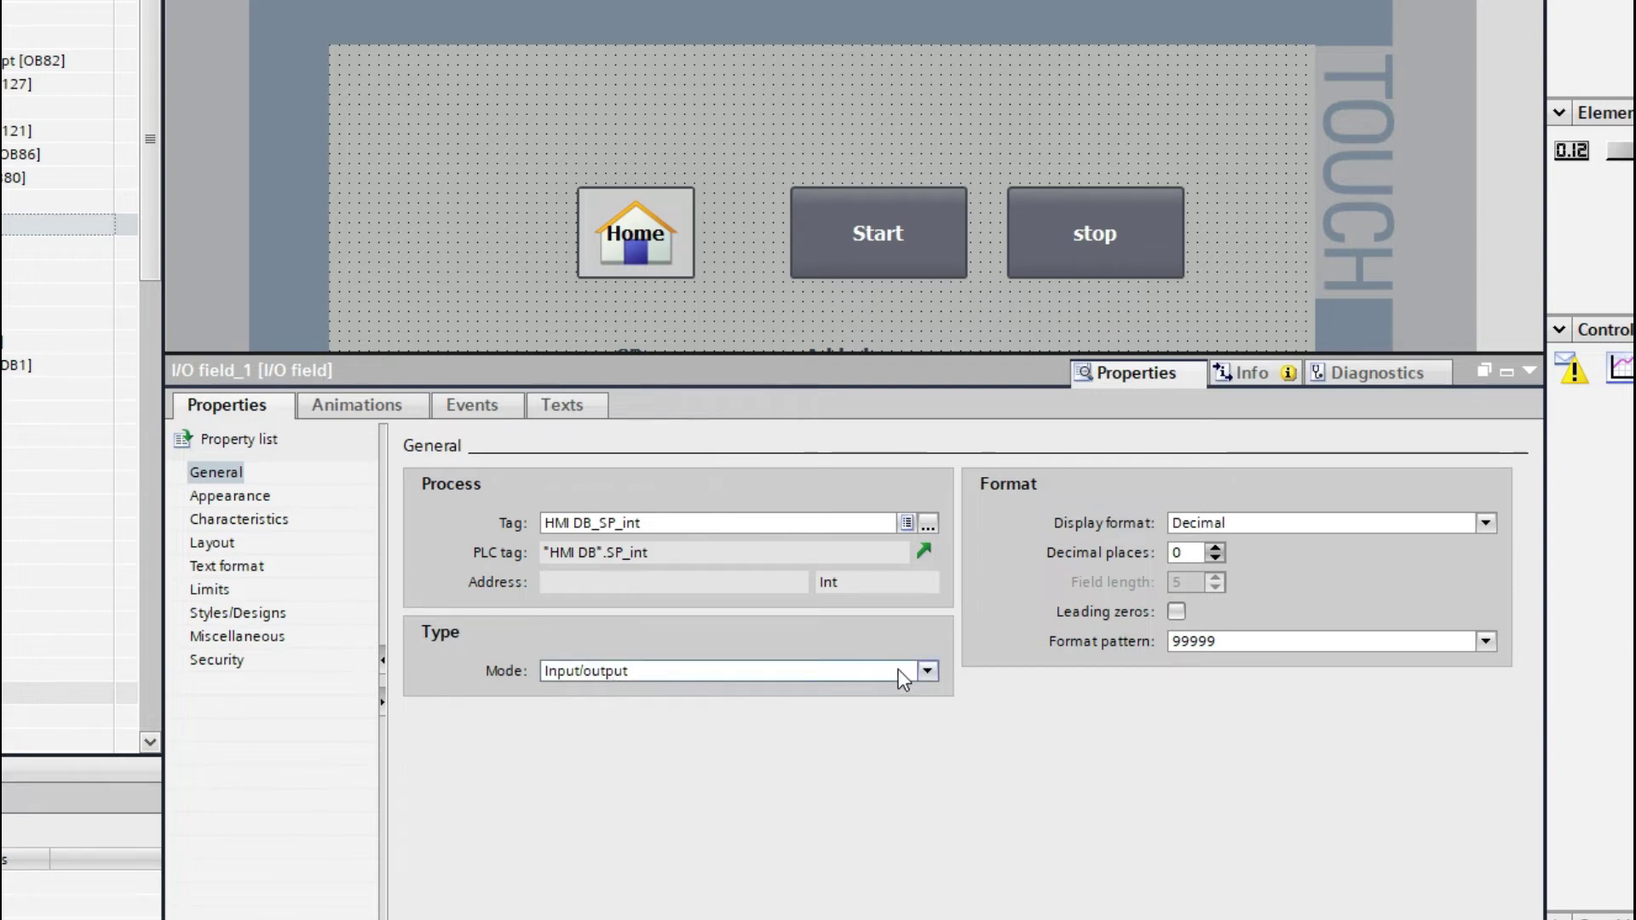
{"action": "left_click", "coordinate": [1530, 372]}
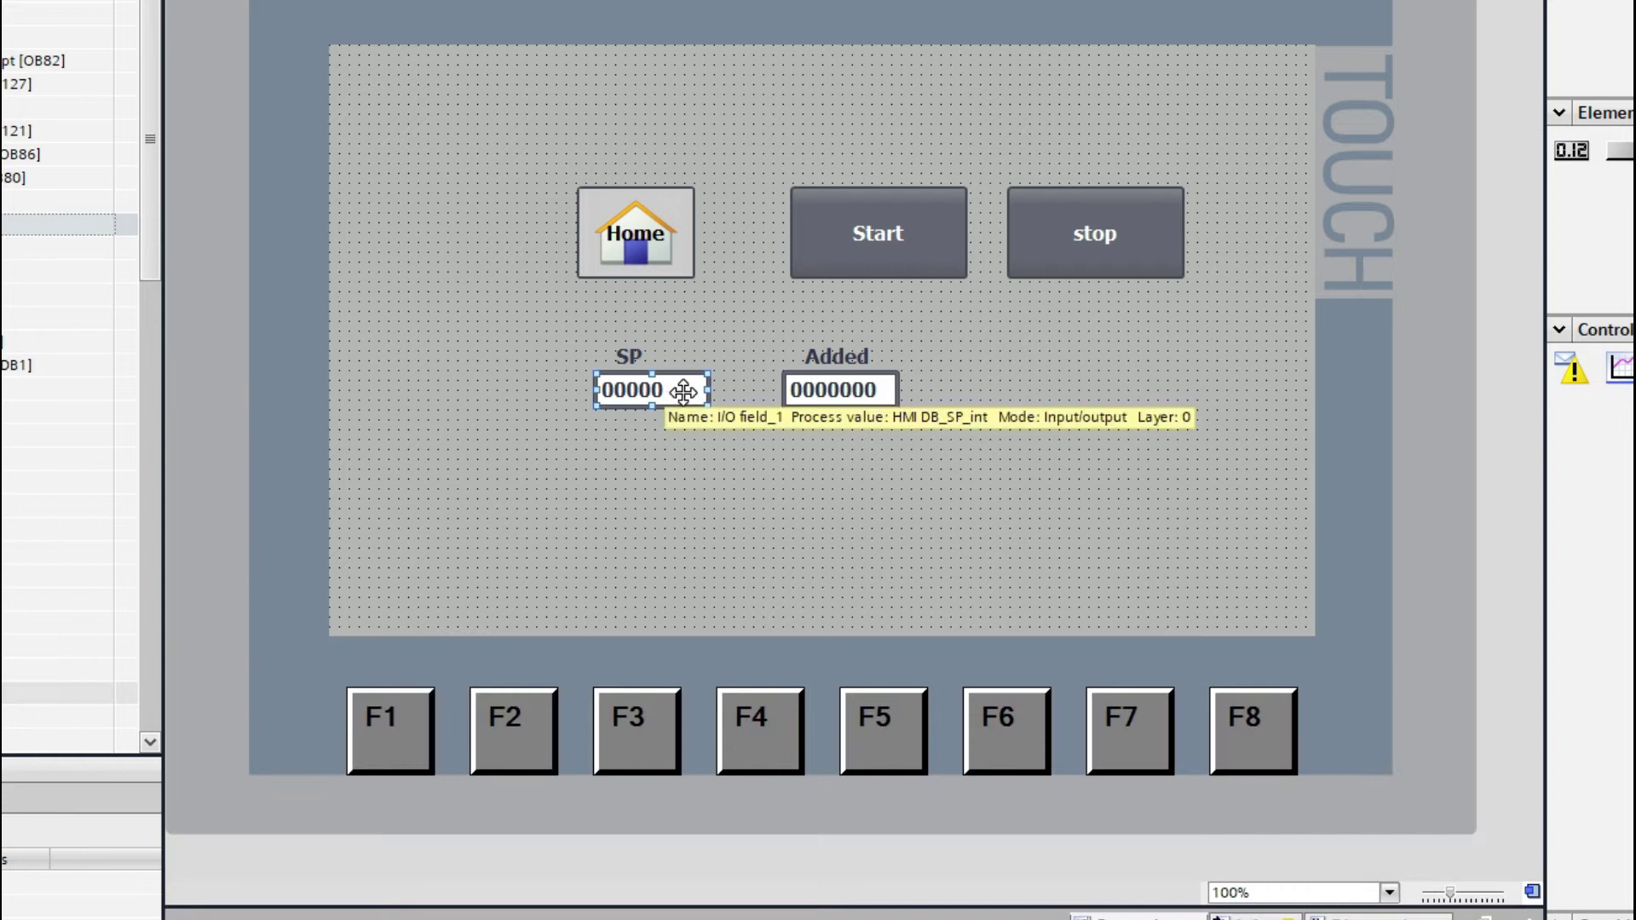
Step: Set the mode of the I/O field under the SP label to Input in its general properties
{"action": "right_click", "coordinate": [684, 391]}
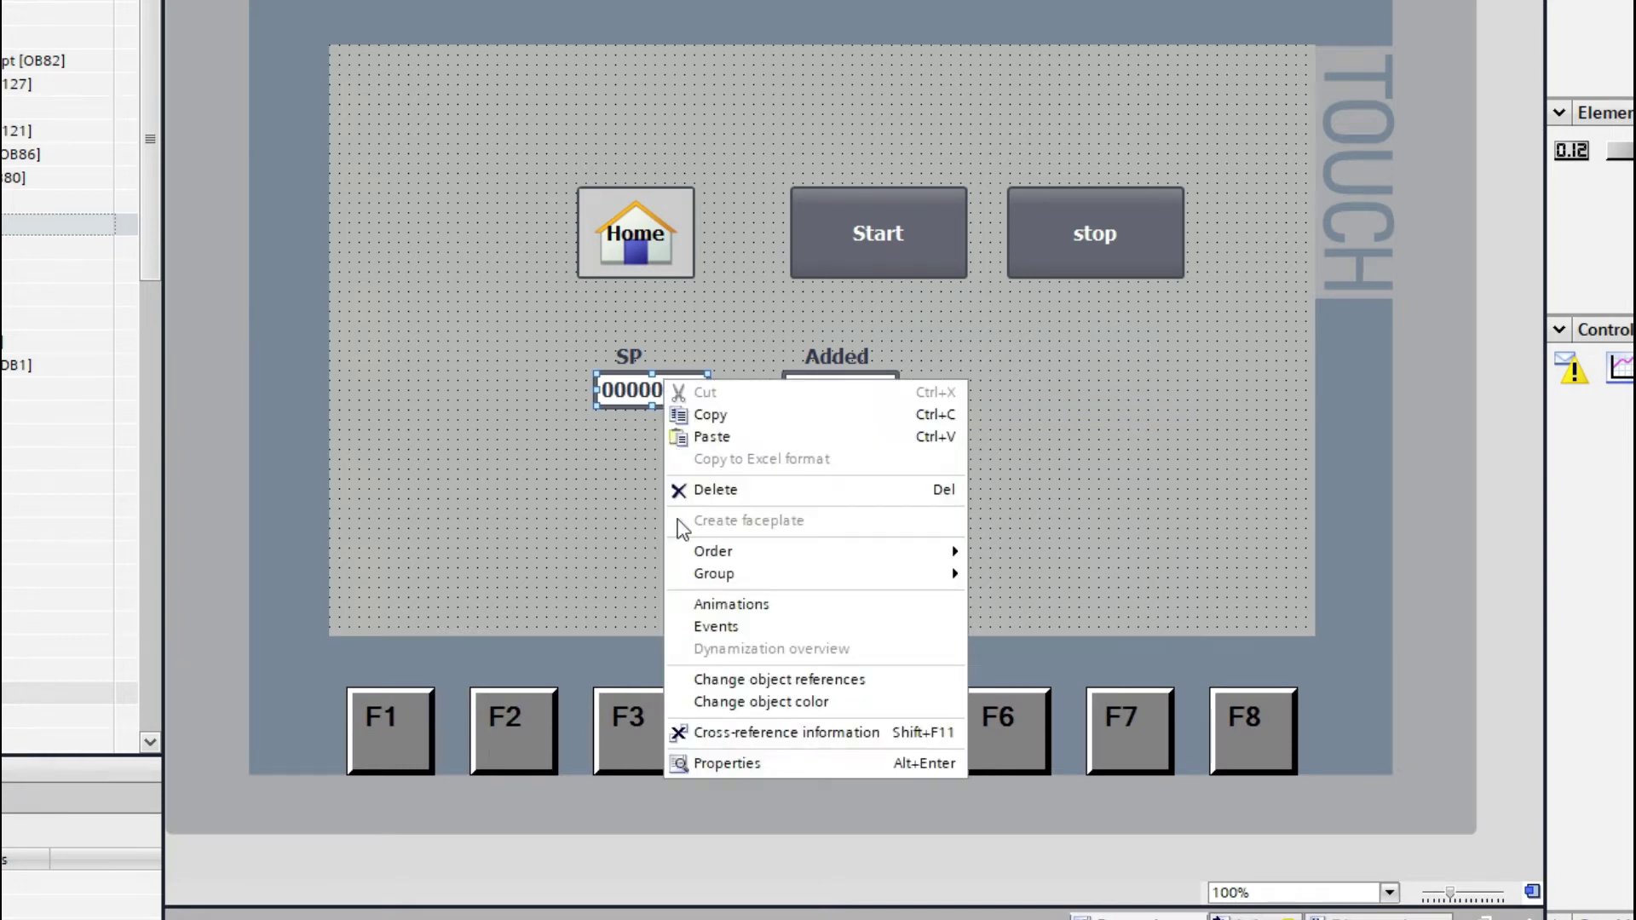
{"action": "left_click", "coordinate": [739, 764]}
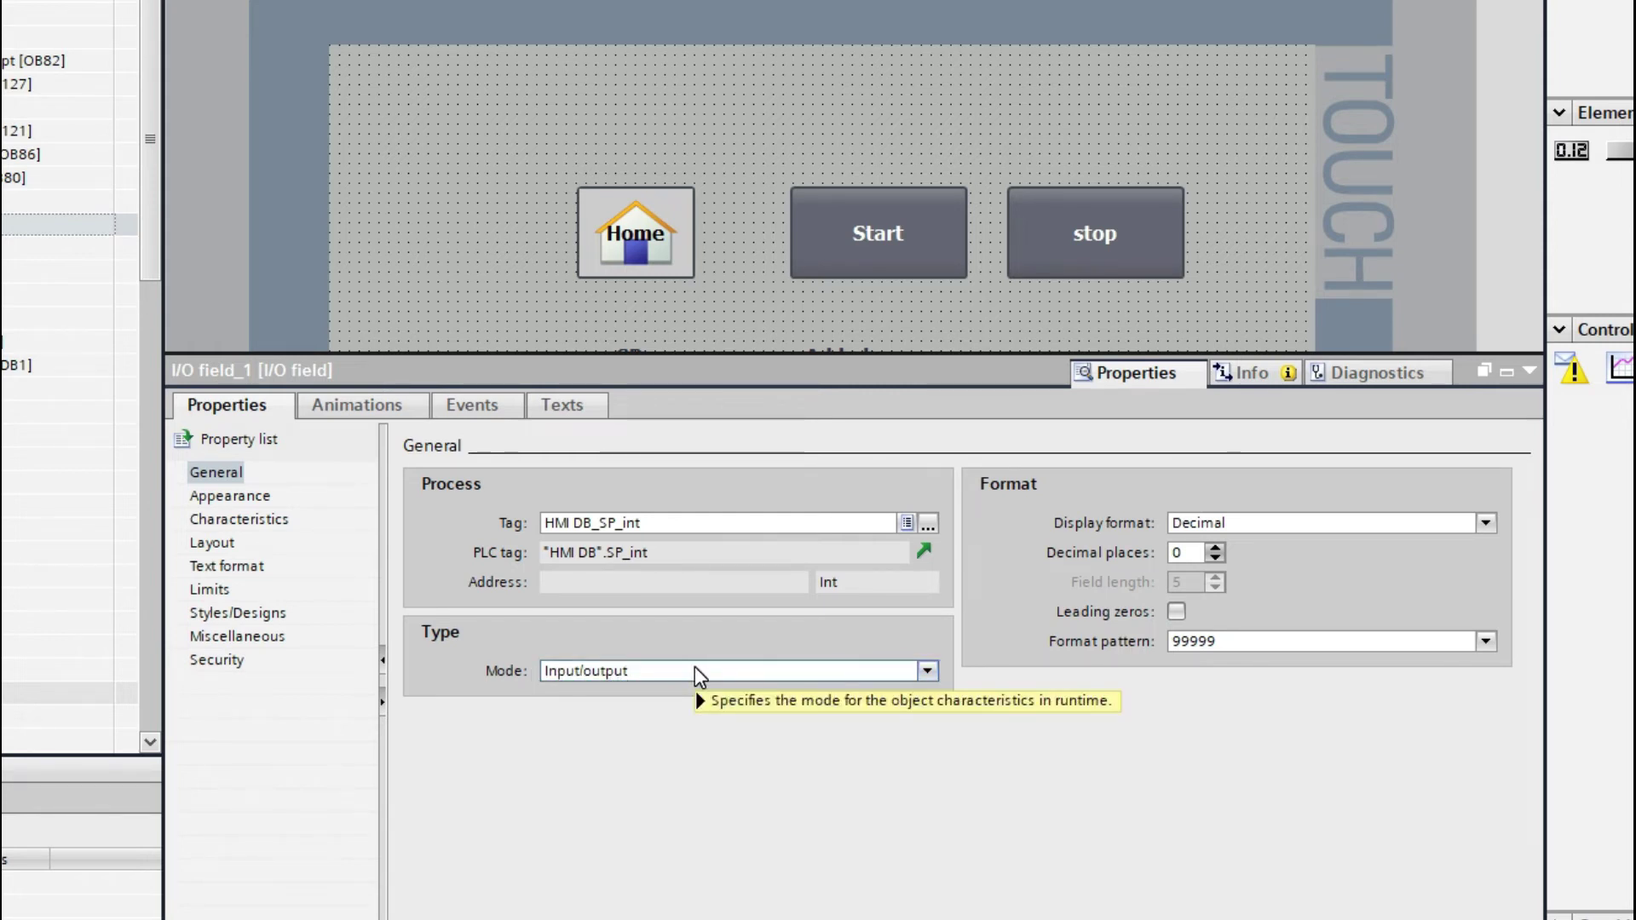
{"action": "mouse_move", "coordinate": [694, 668]}
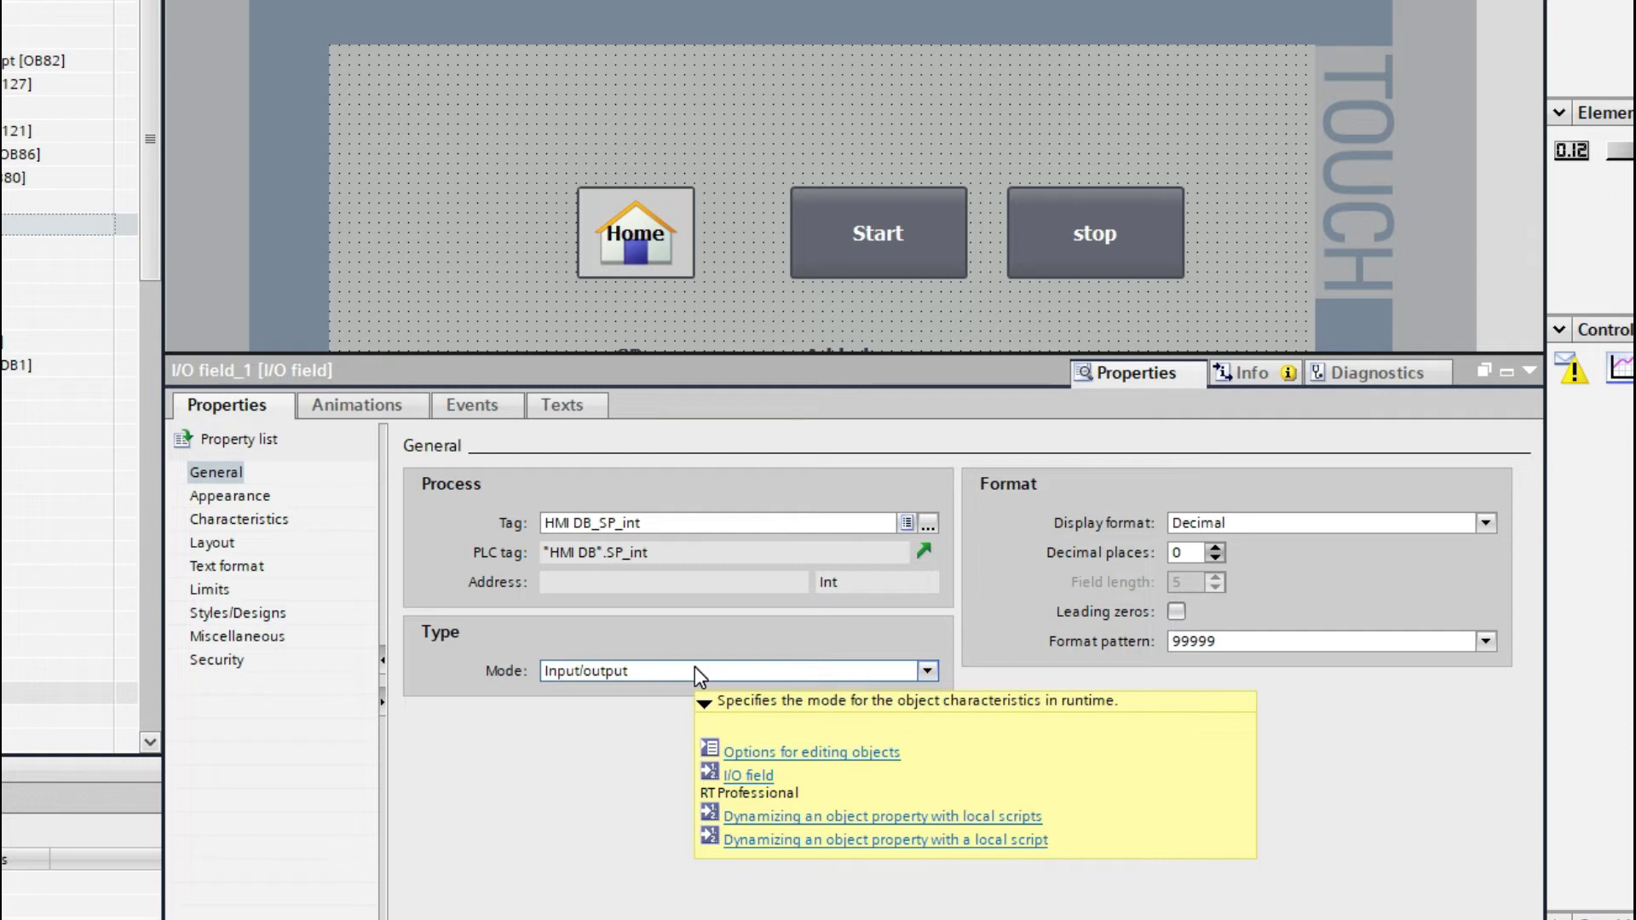
{"action": "left_click", "coordinate": [927, 670]}
{"action": "left_click", "coordinate": [588, 696]}
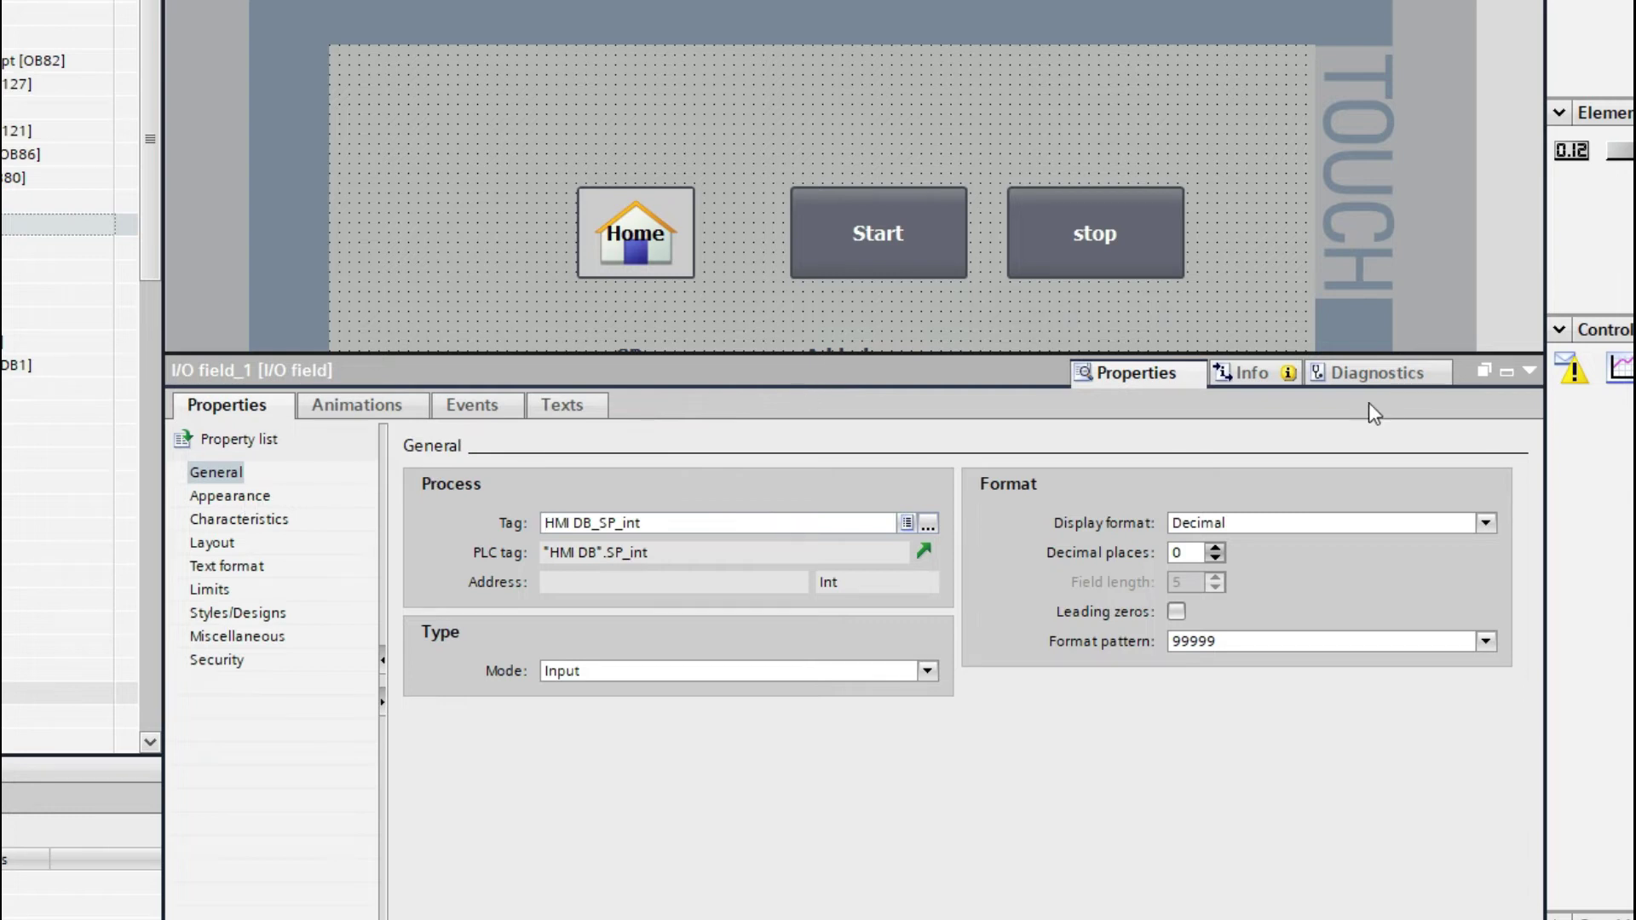
{"action": "left_click", "coordinate": [1529, 370]}
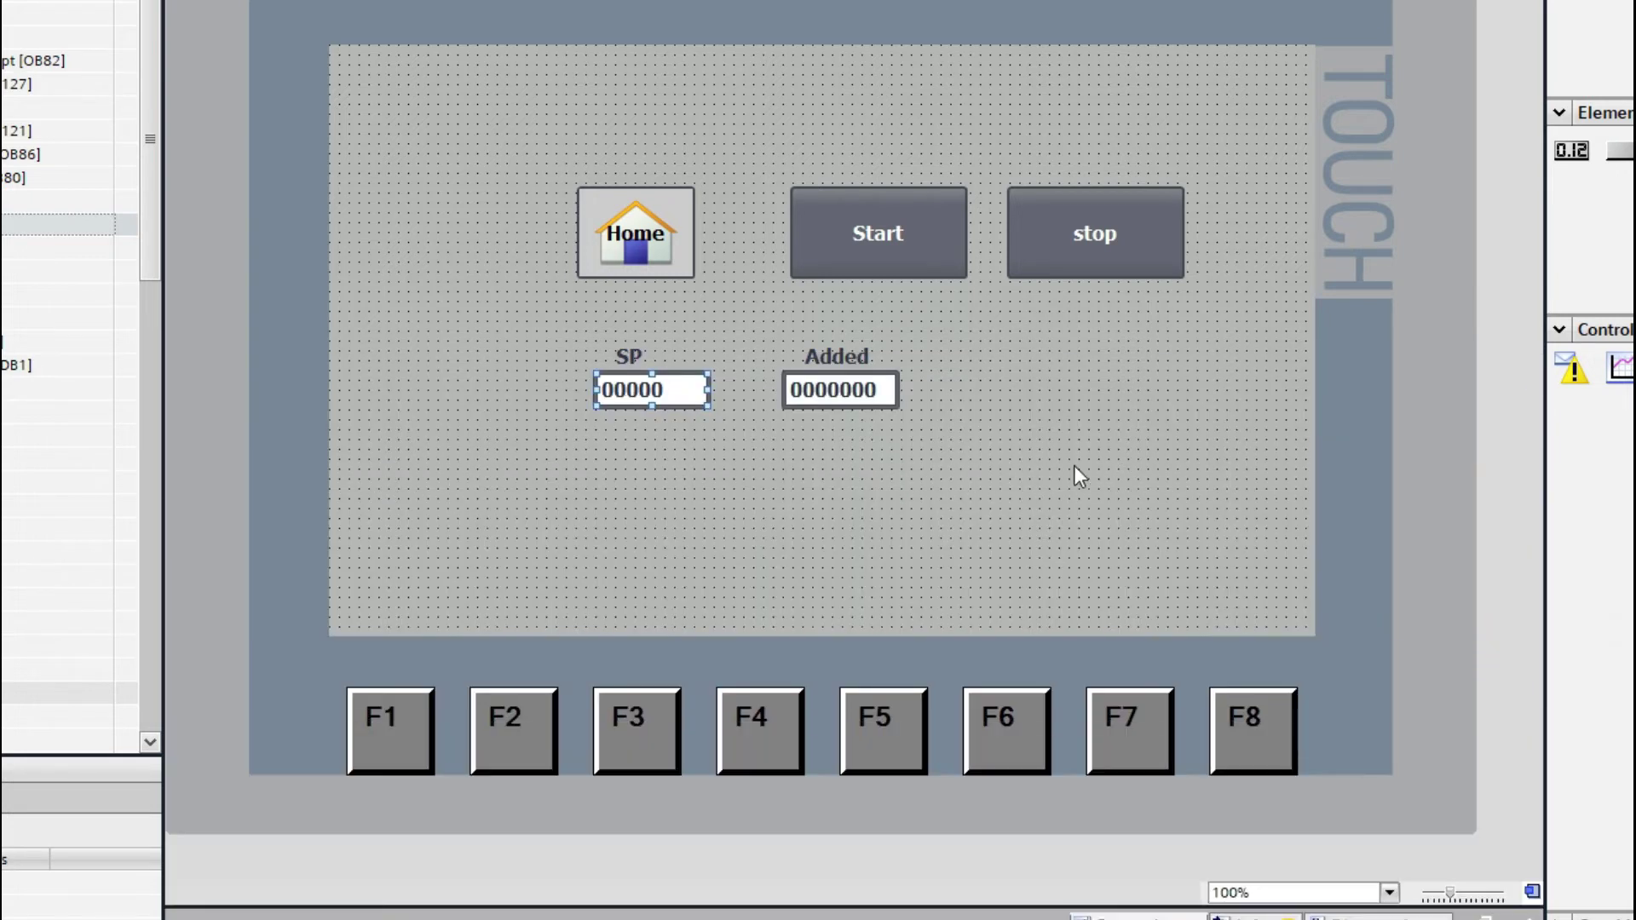
Step: Link the I/O field under the Added label to the Add_int tag of HMI DB in its general properties
{"action": "left_click", "coordinate": [938, 441]}
{"action": "right_click", "coordinate": [815, 390]}
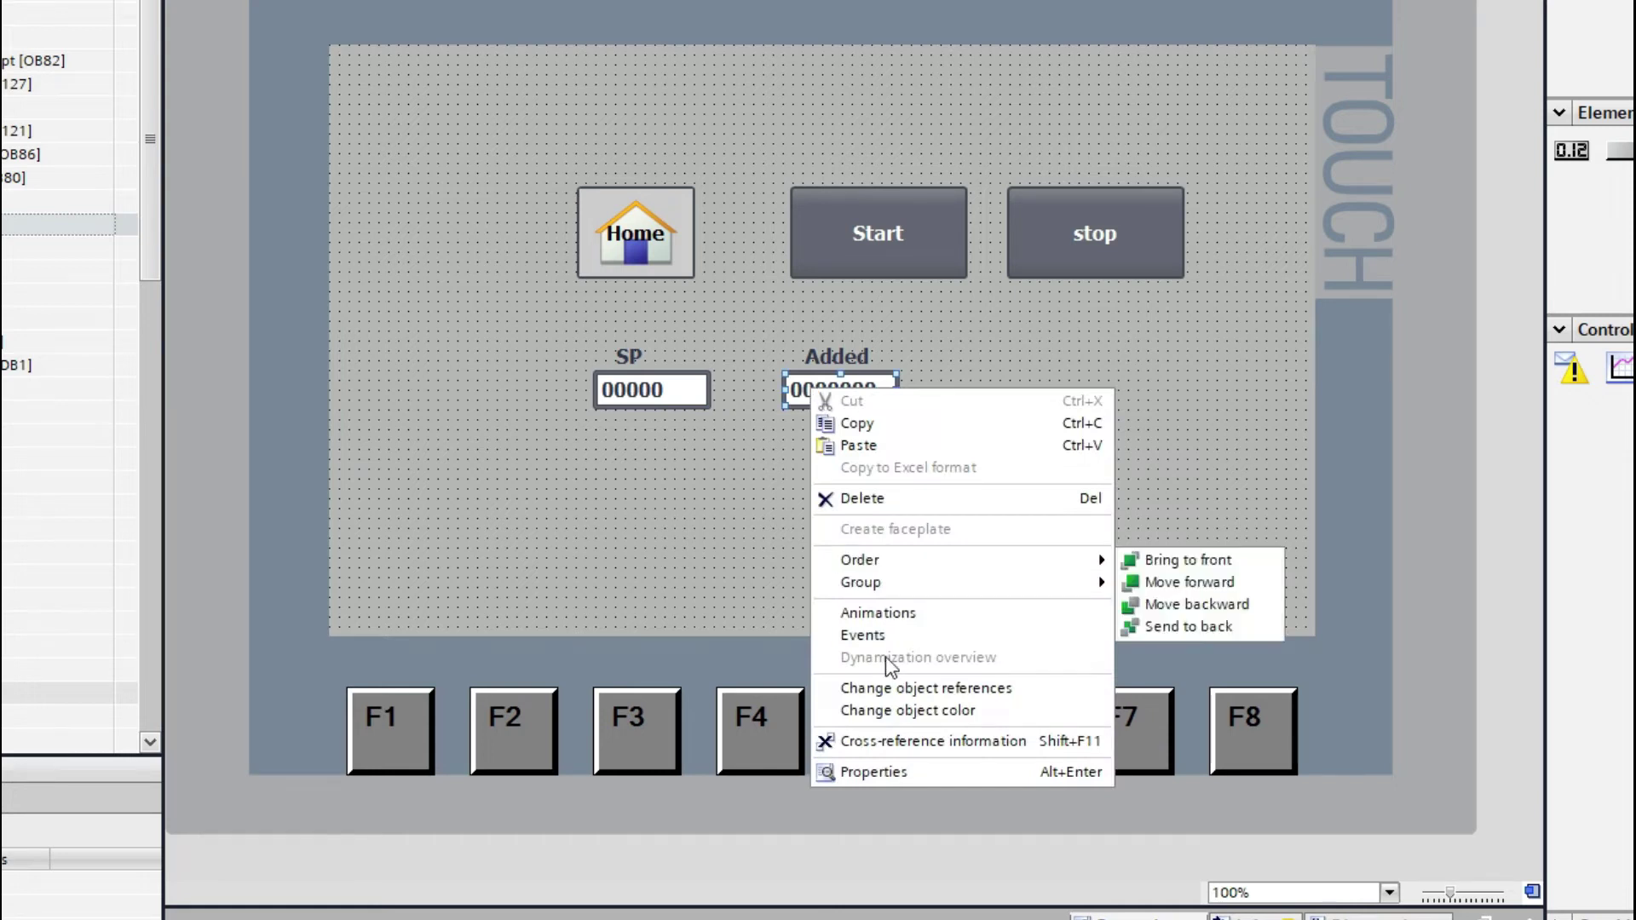
{"action": "left_click", "coordinate": [879, 772]}
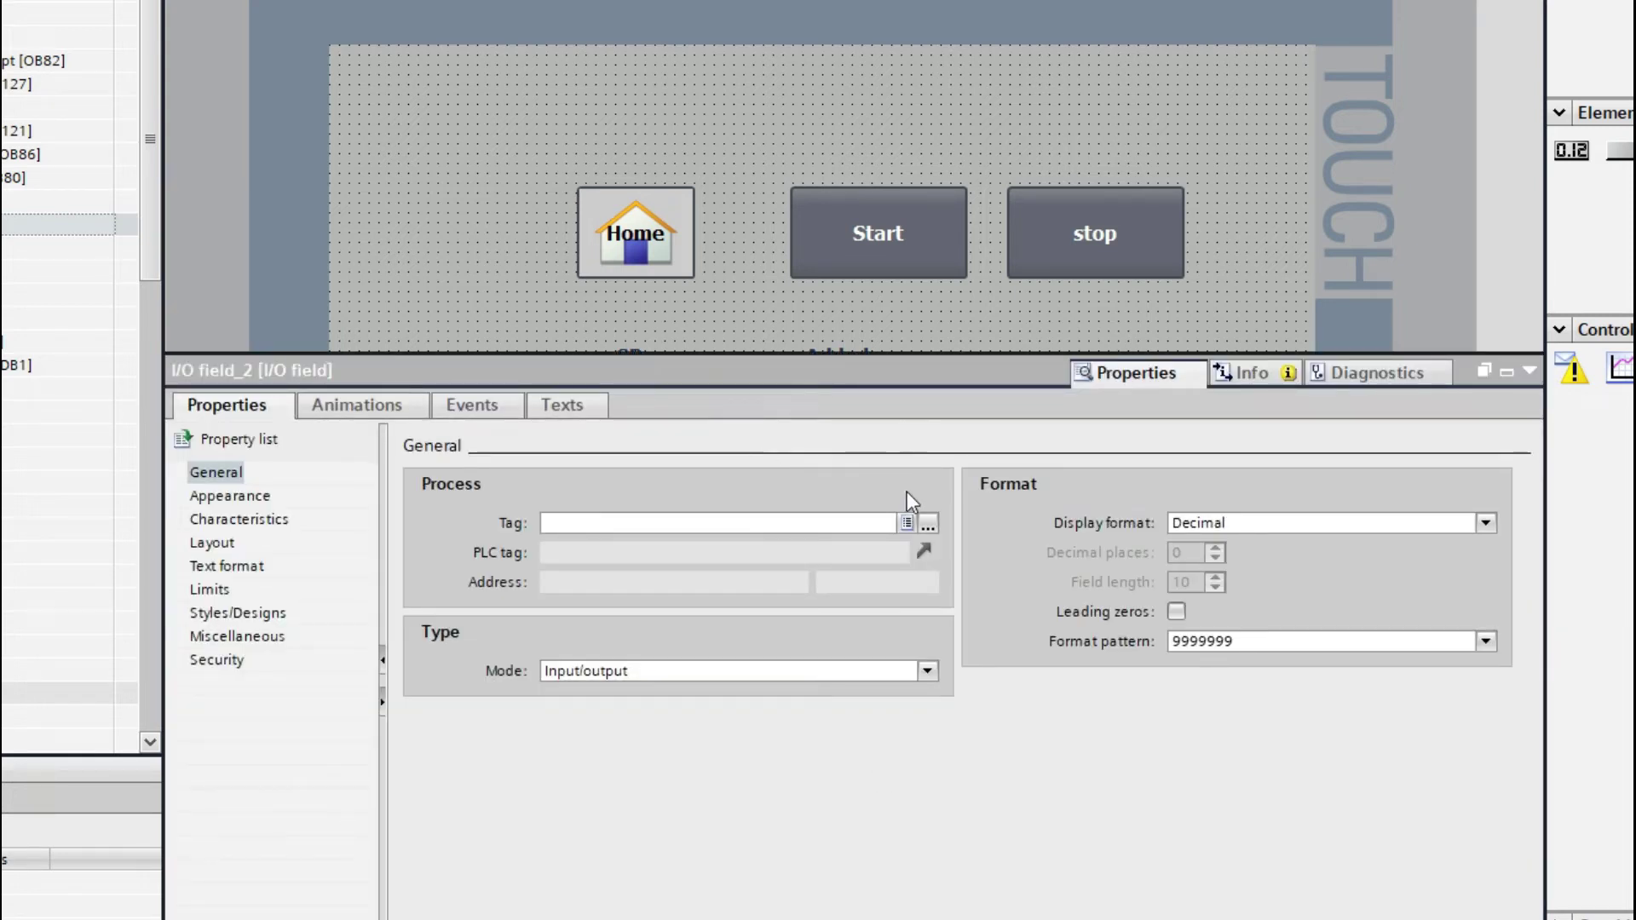
{"action": "left_click", "coordinate": [929, 526]}
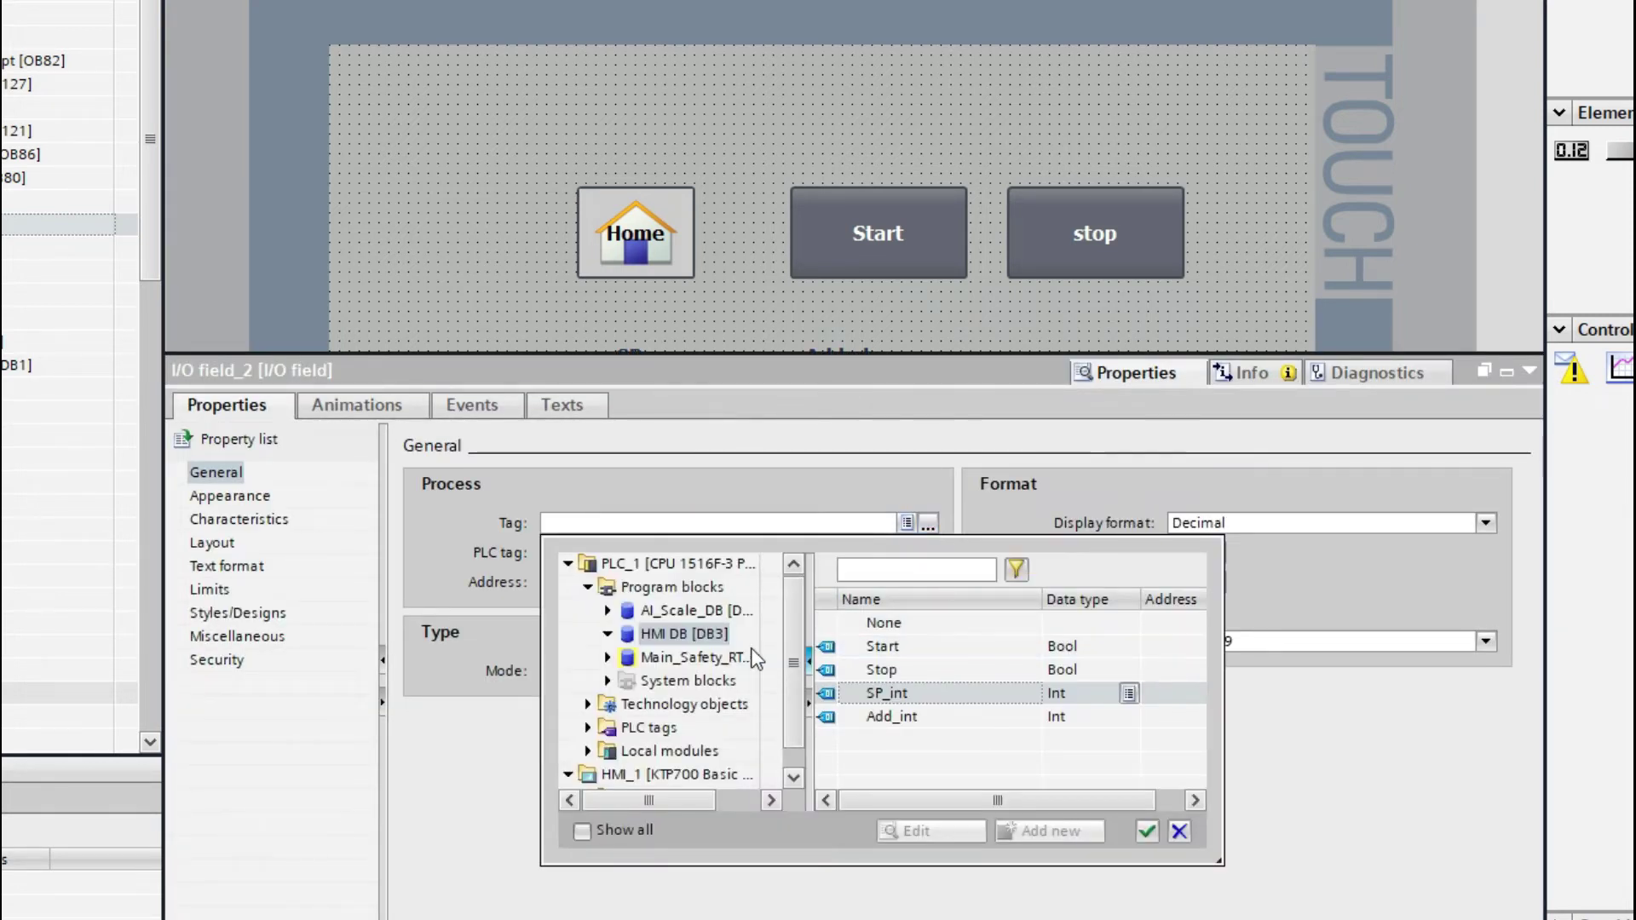
{"action": "double_click", "coordinate": [902, 718]}
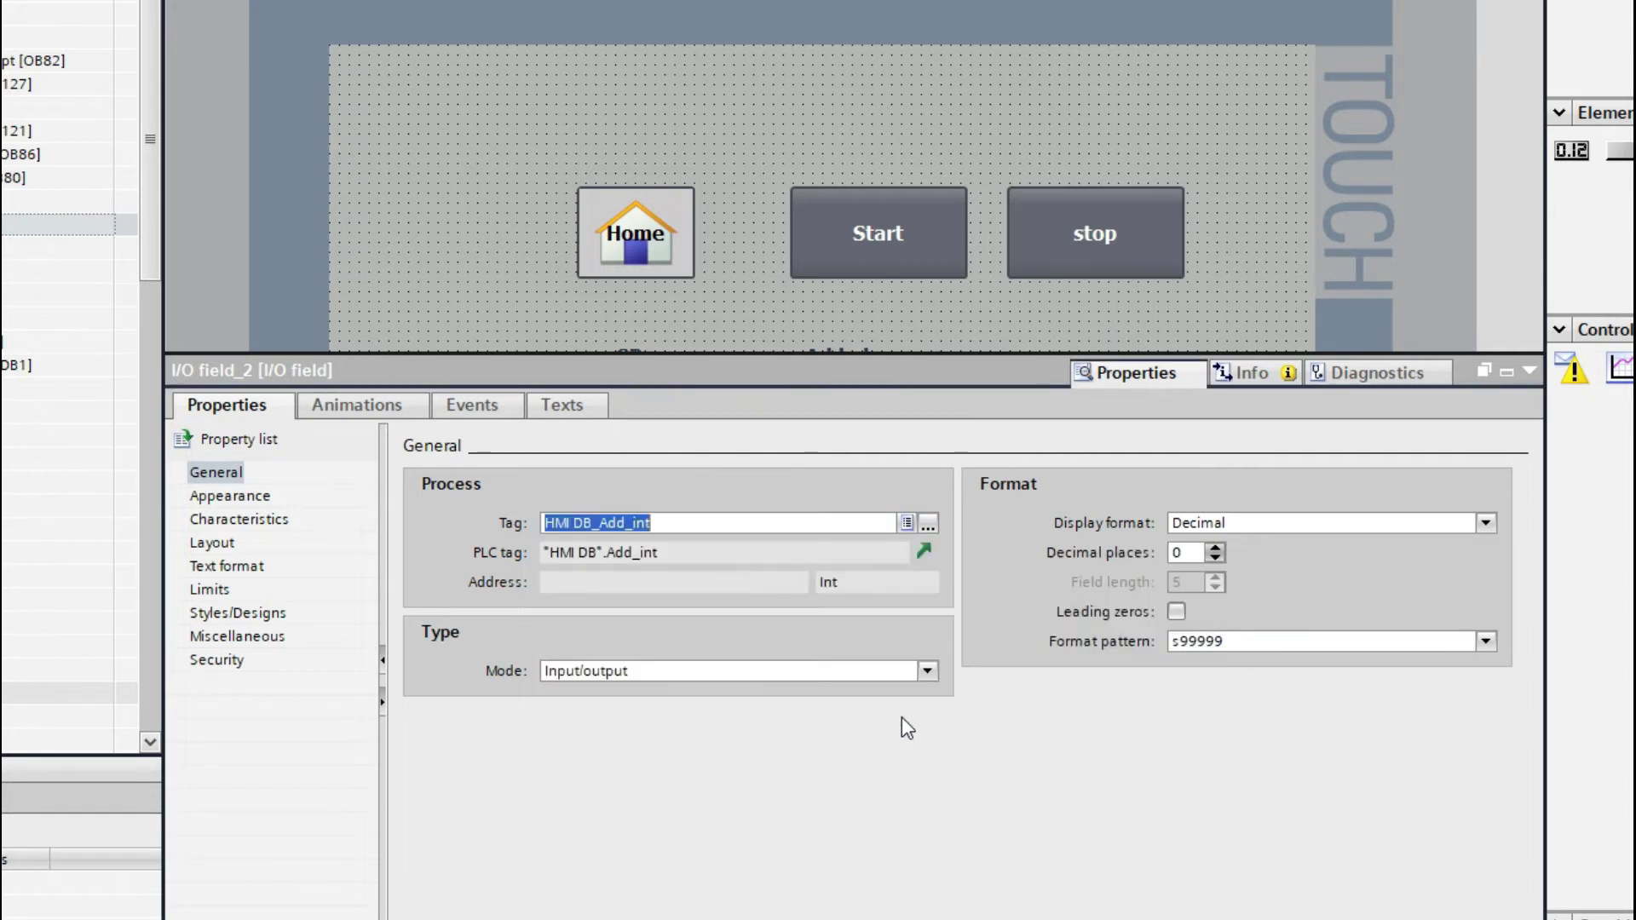
Step: Set the Added I/O field's mode to Output and its format pattern to 99999
{"action": "left_click", "coordinate": [920, 673]}
{"action": "left_click", "coordinate": [585, 736]}
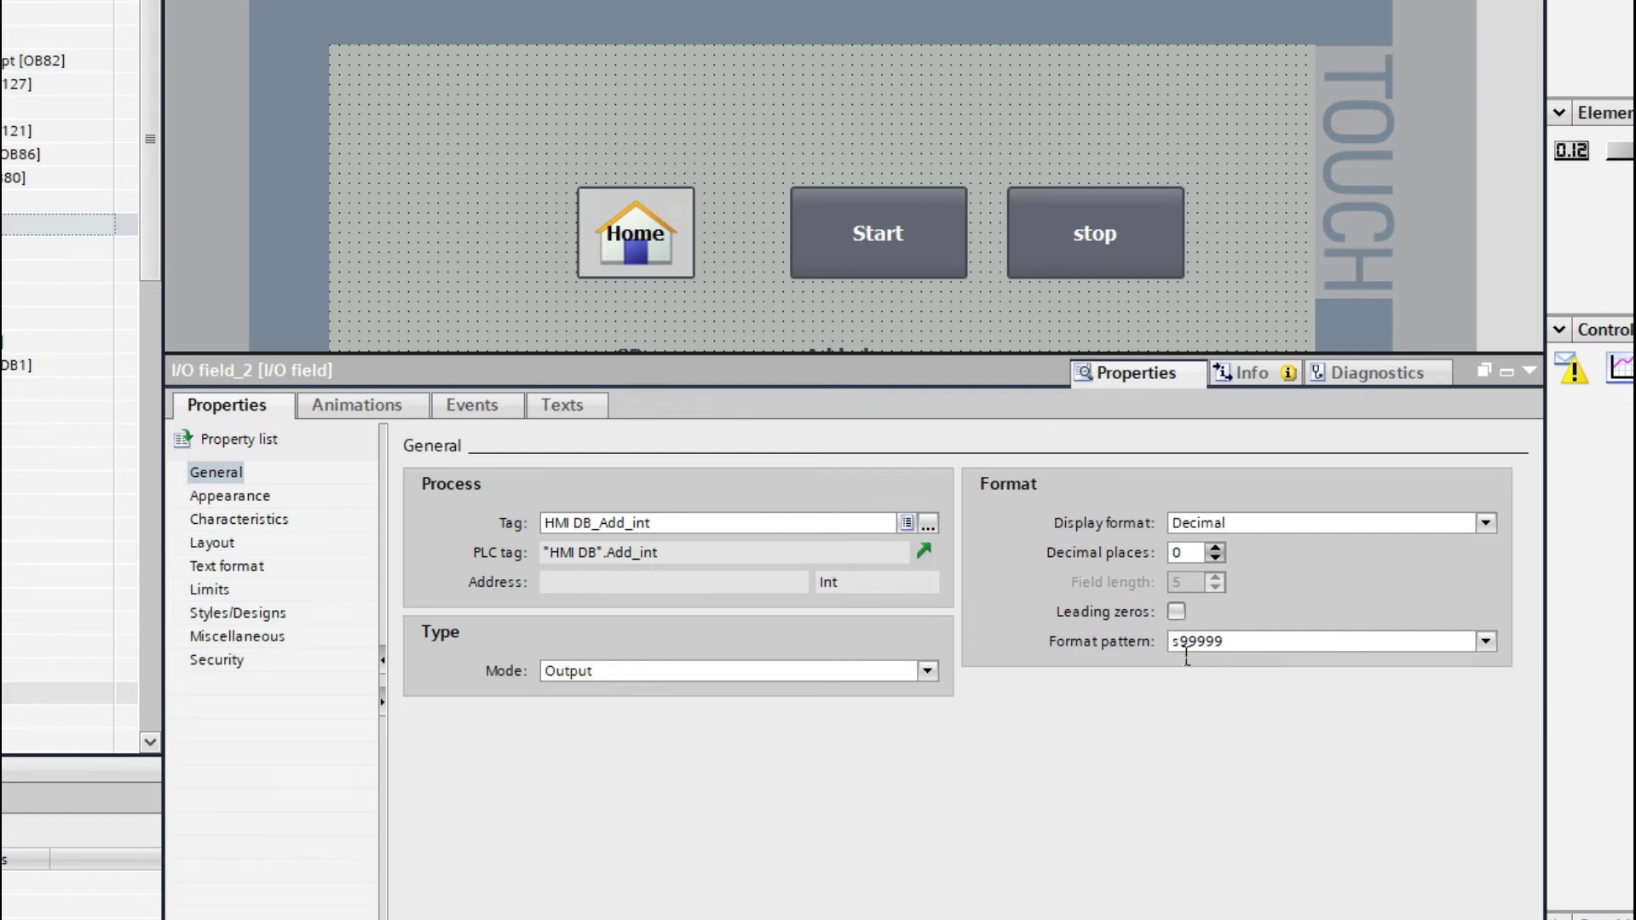
{"action": "key", "text": "BackSpace"}
{"action": "left_click", "coordinate": [1506, 371]}
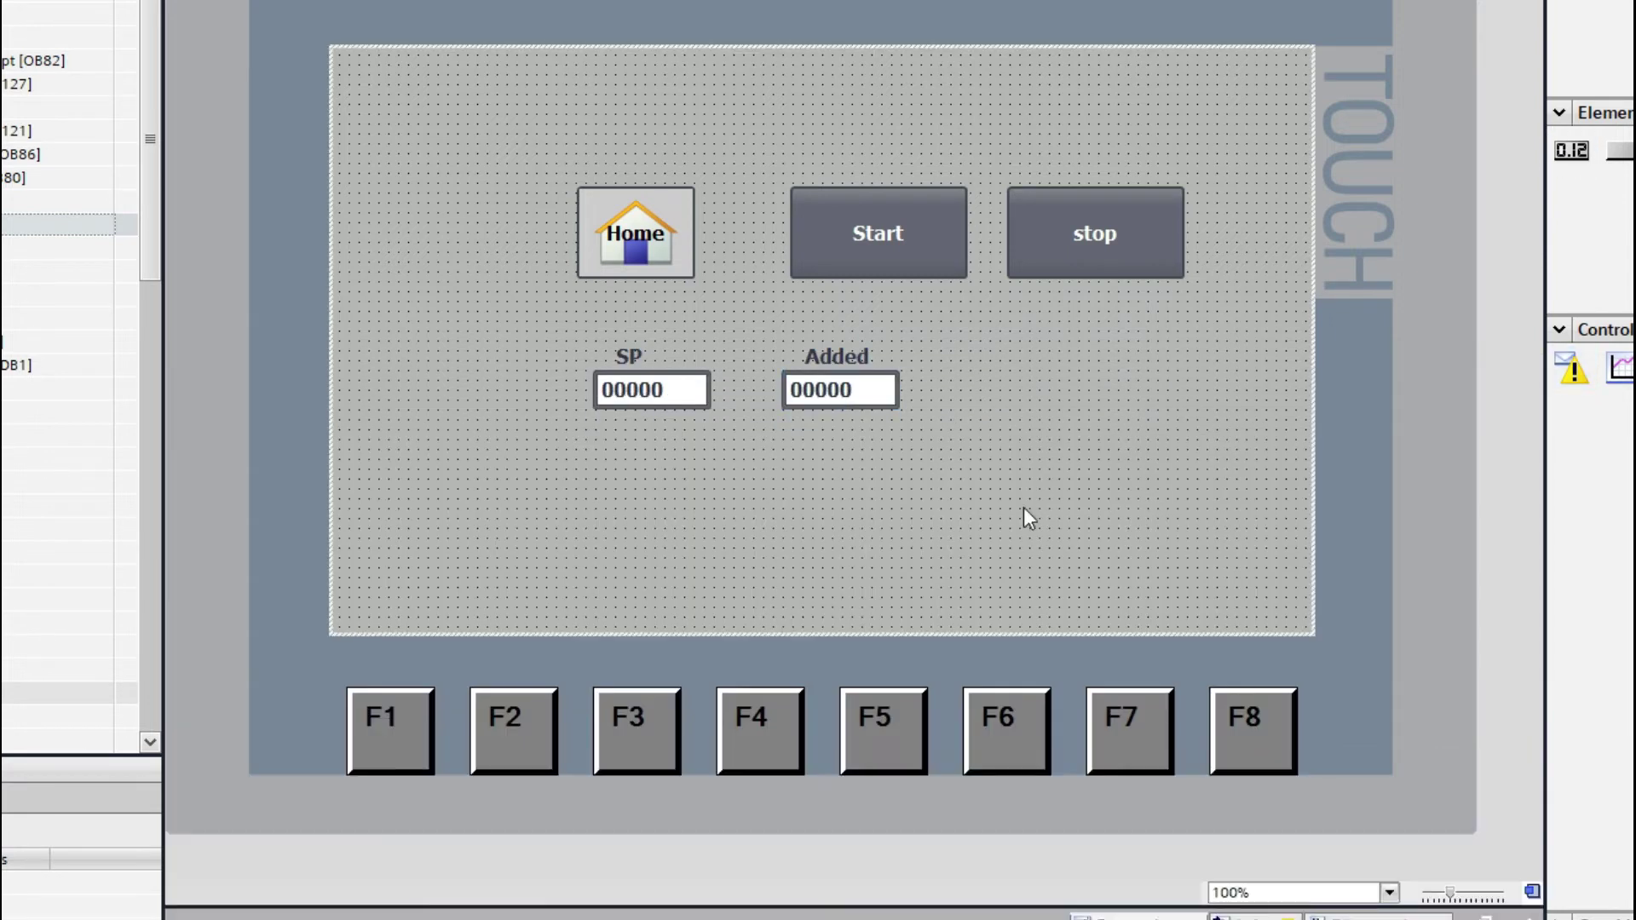
Step: Open the appearance properties of the I/O field under the SP label
{"action": "right_click", "coordinate": [680, 401]}
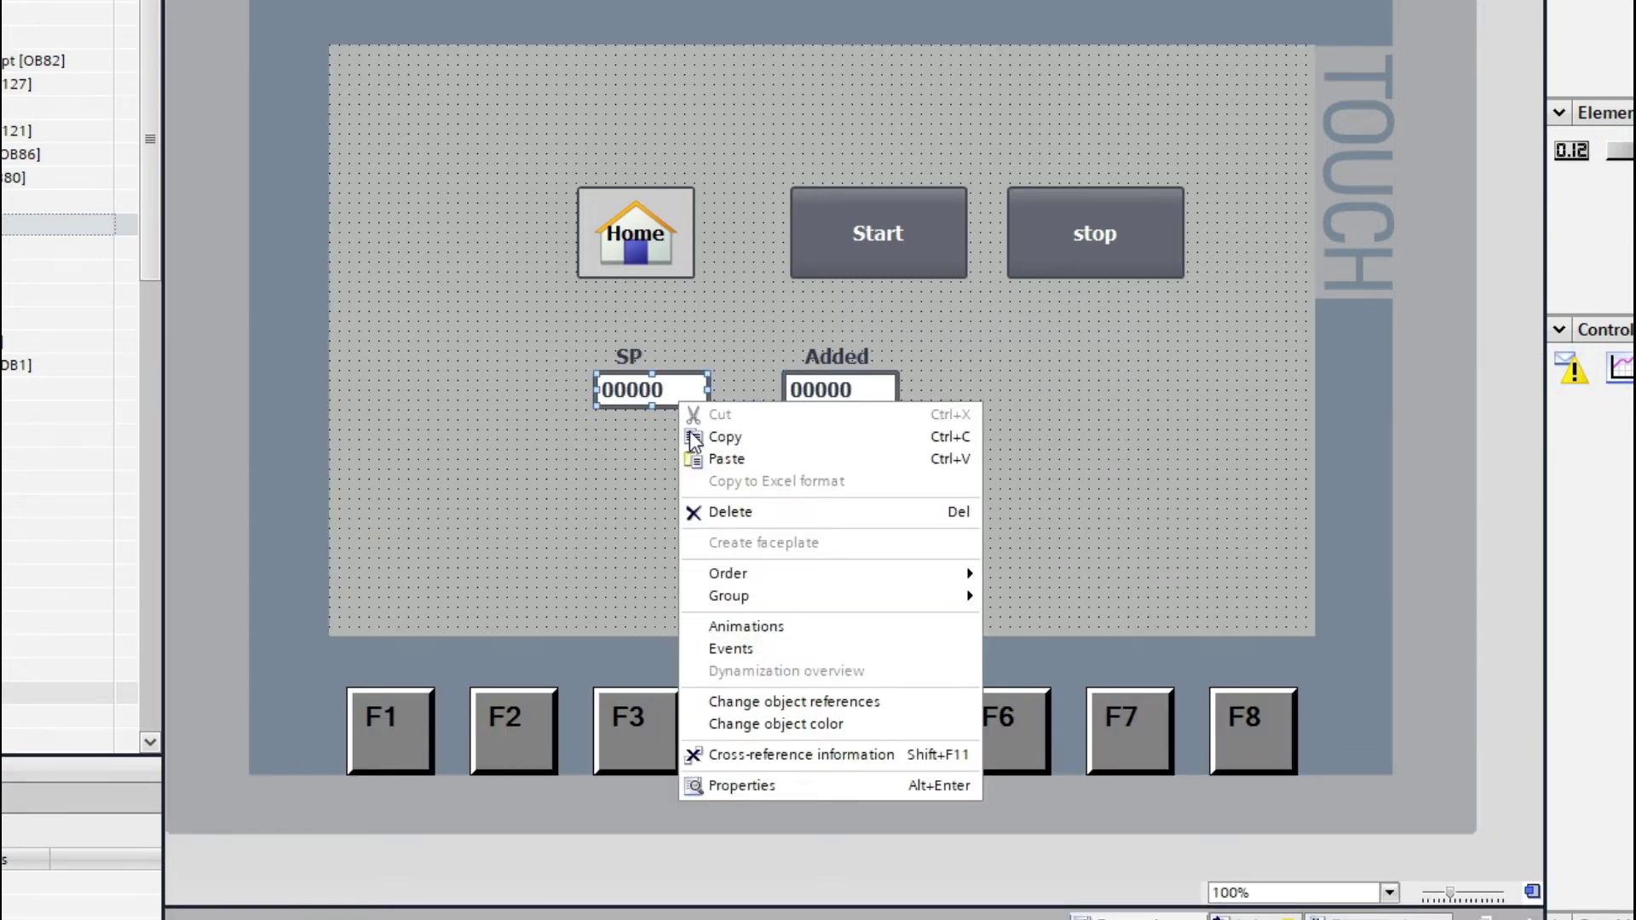
{"action": "left_click", "coordinate": [769, 785]}
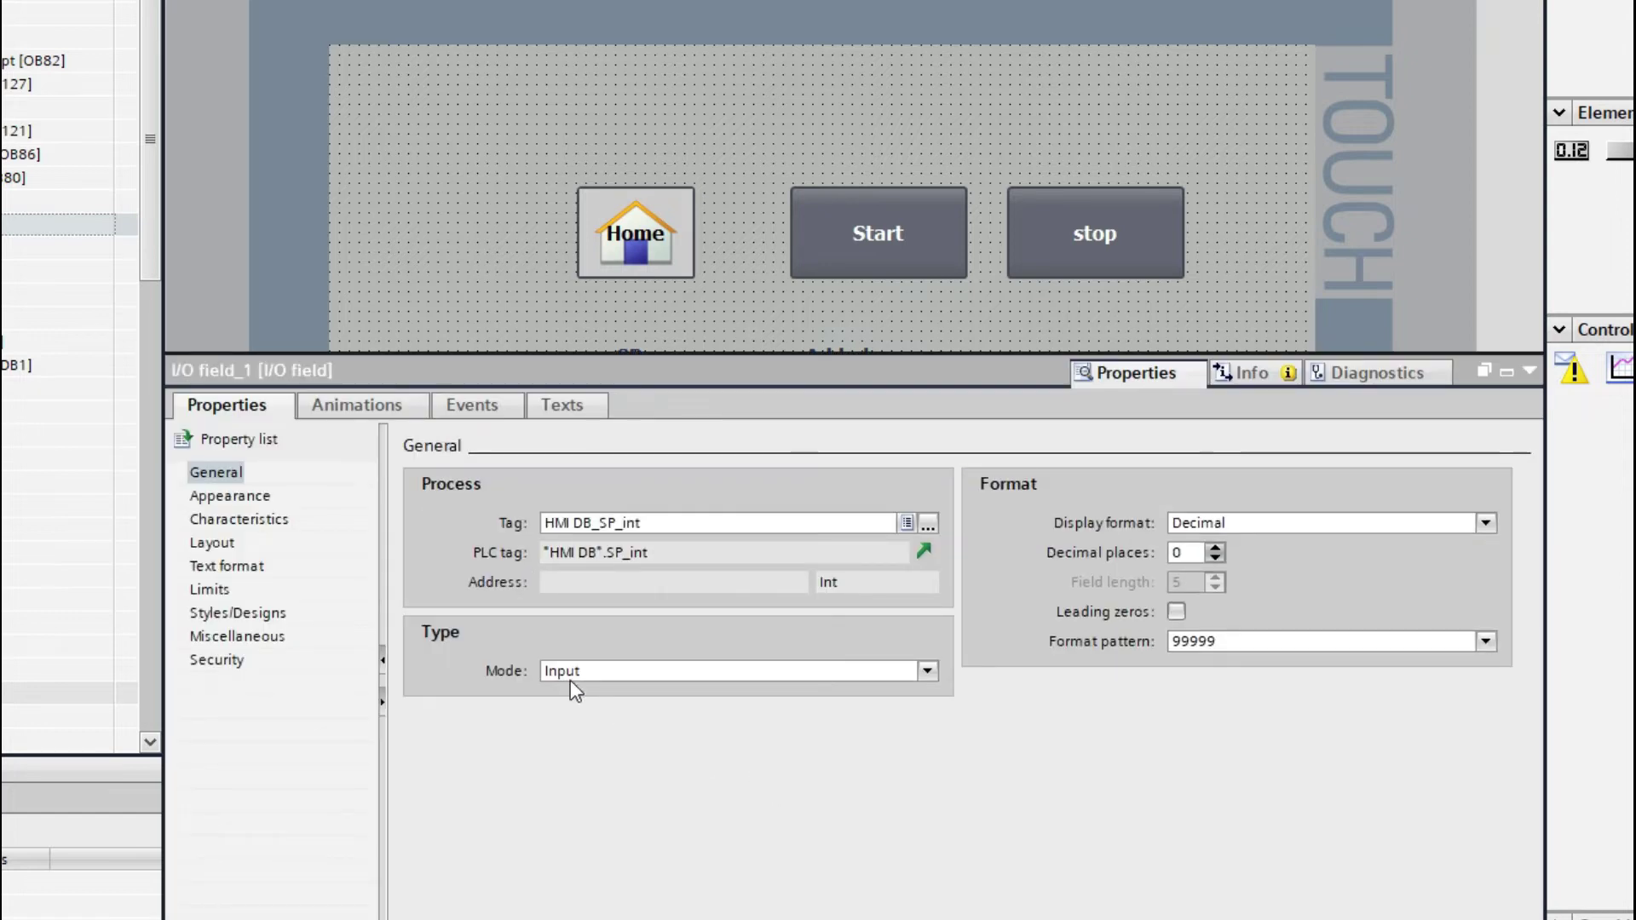
{"action": "left_click", "coordinate": [229, 496]}
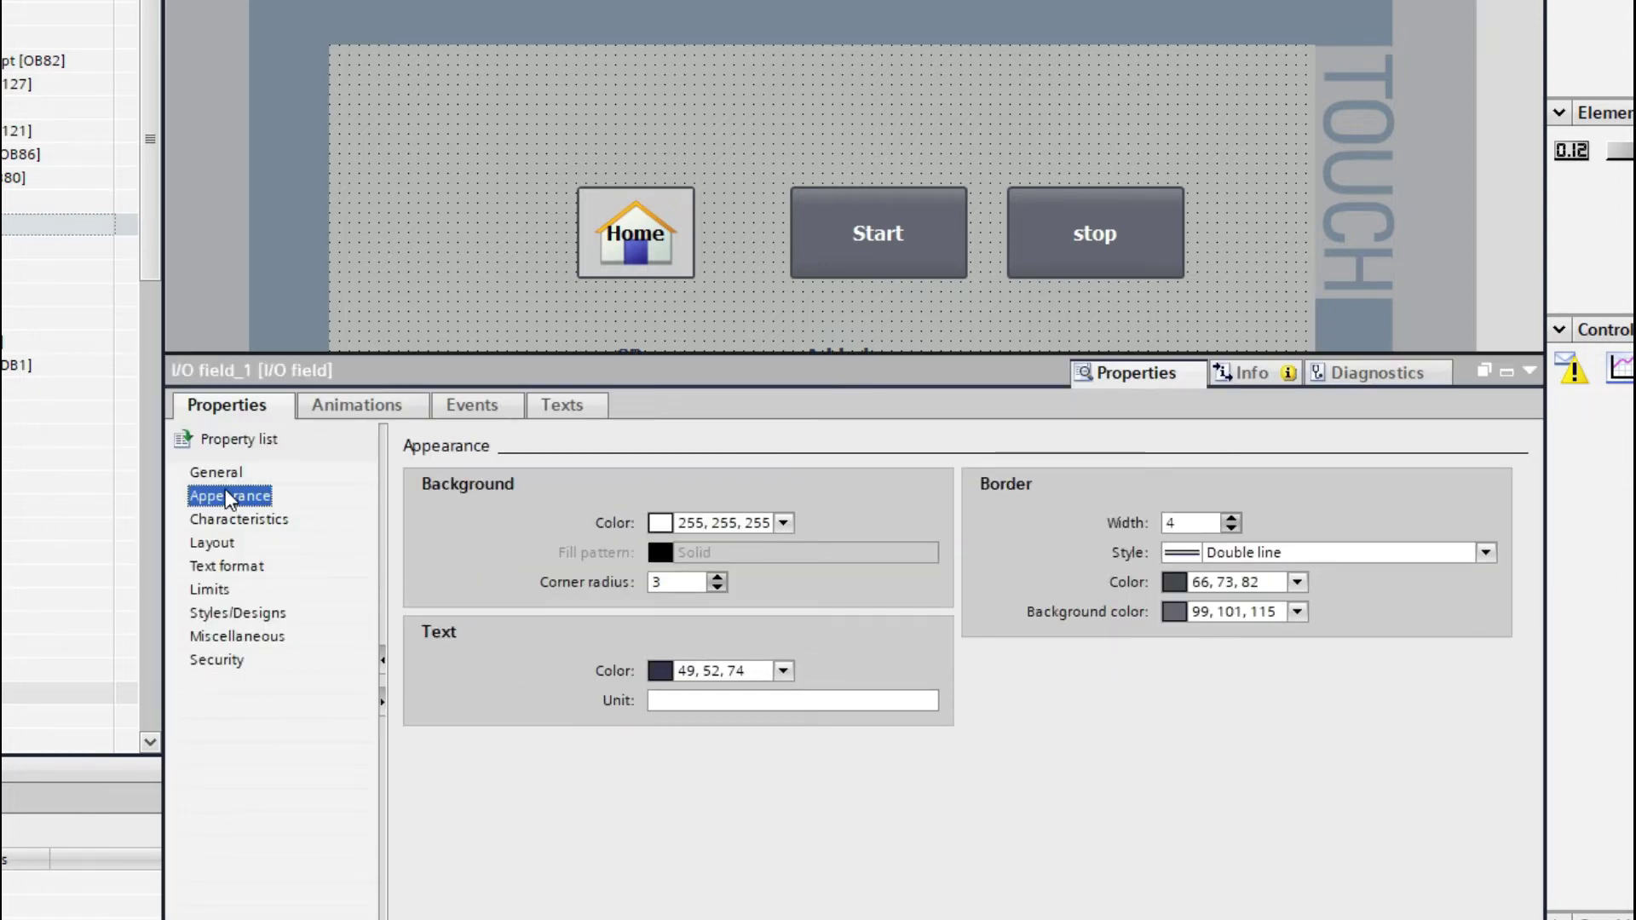
{"action": "left_click", "coordinate": [1530, 371]}
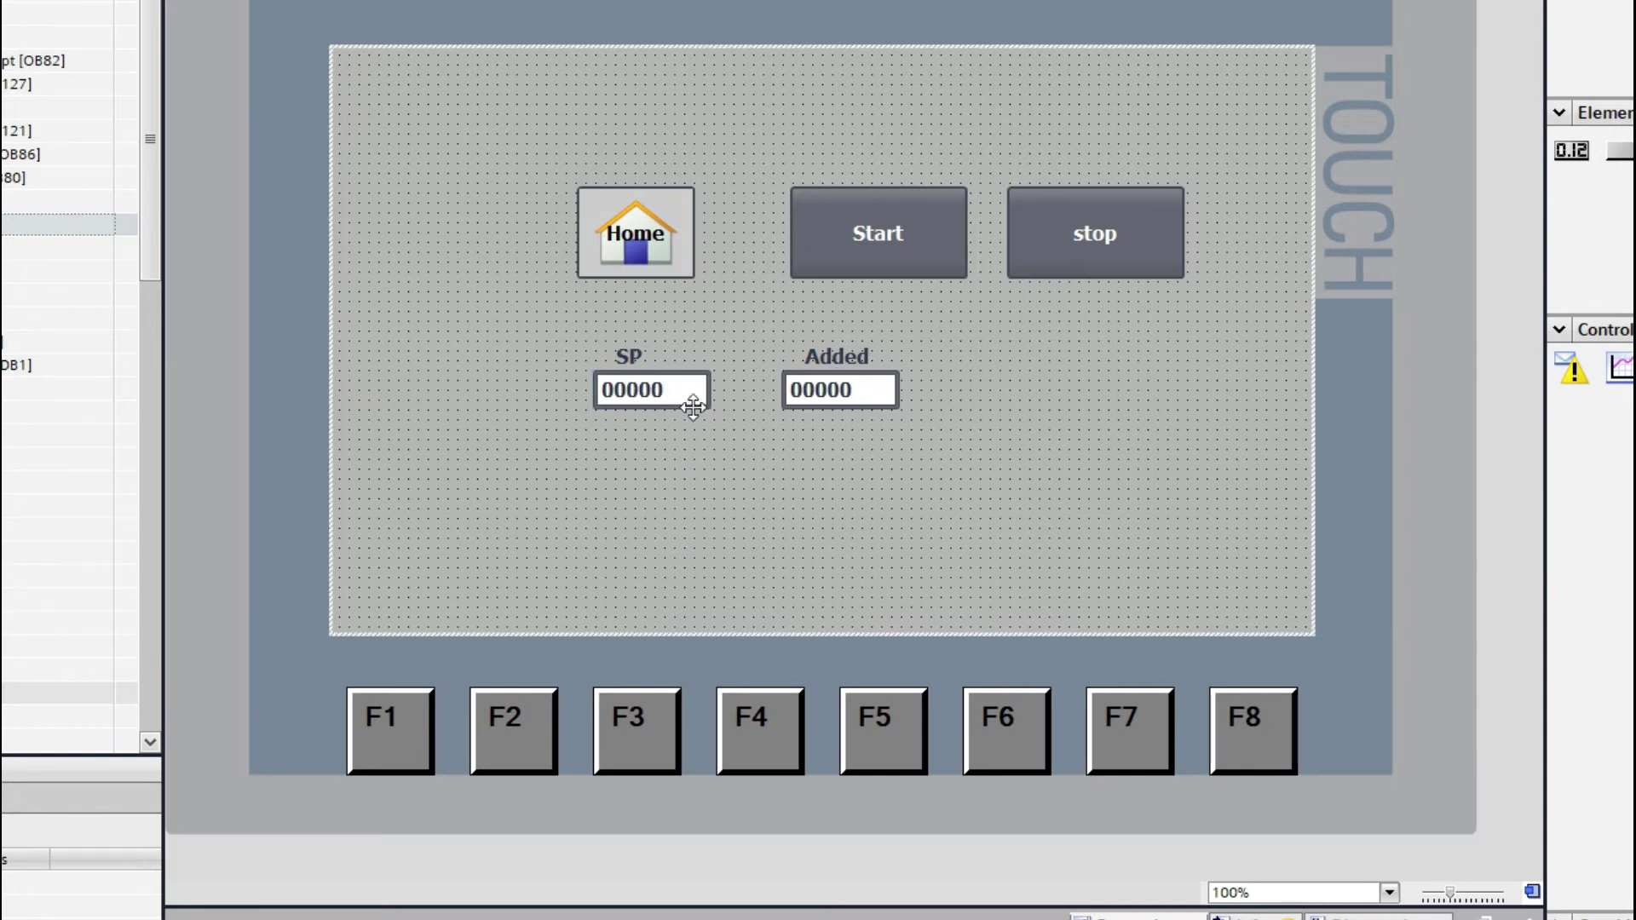
{"action": "right_click", "coordinate": [670, 392]}
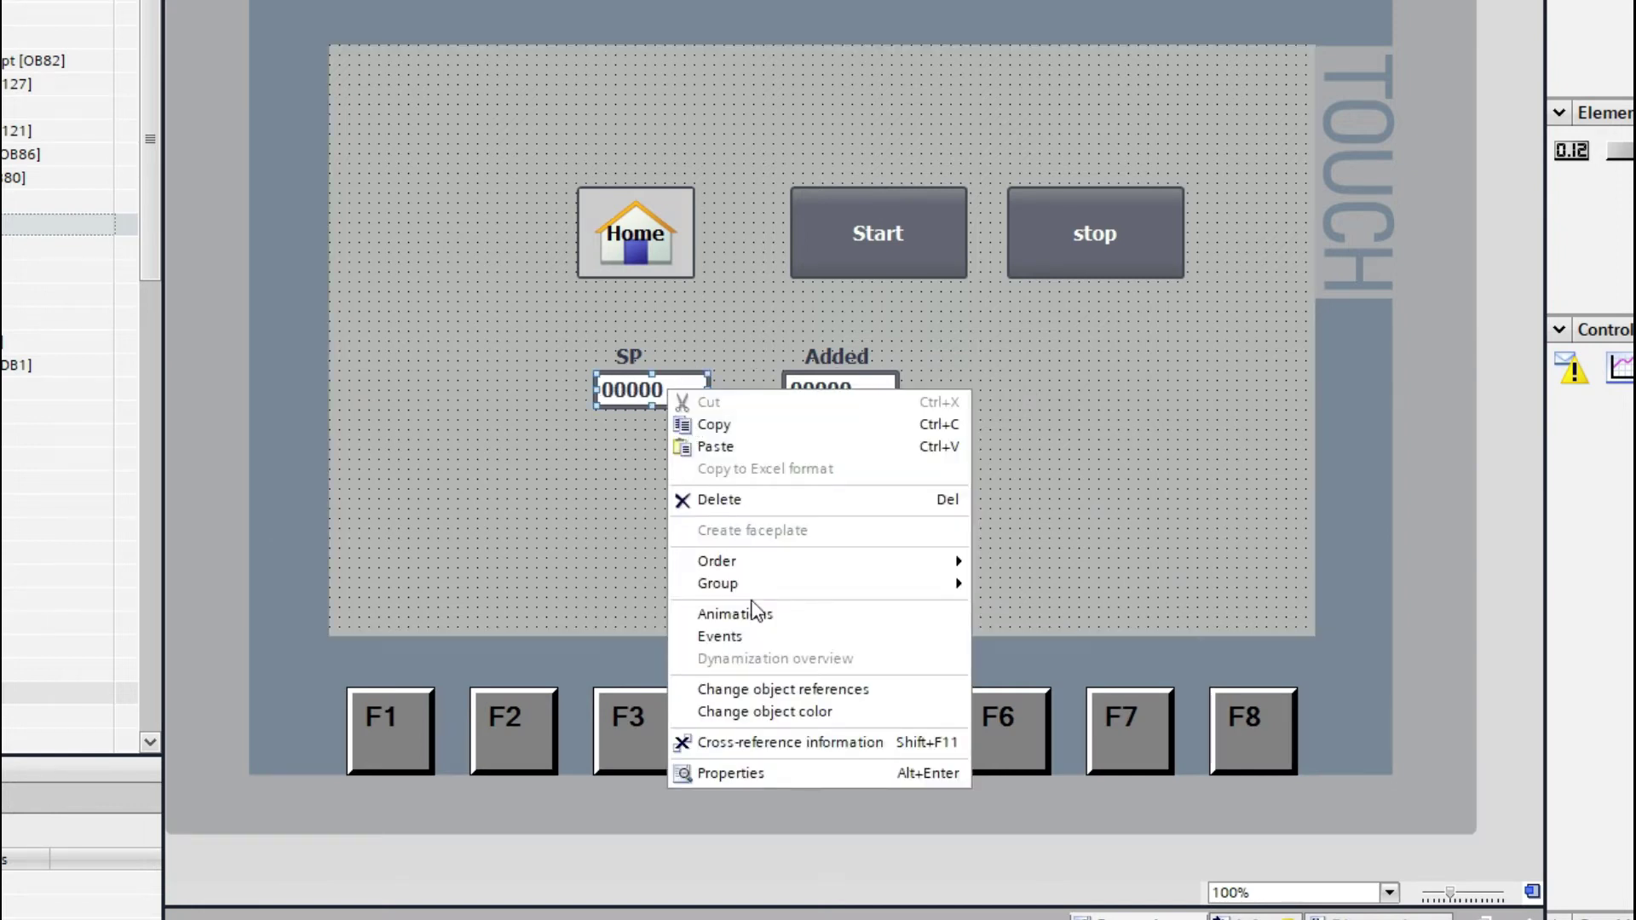
{"action": "left_click", "coordinate": [745, 772]}
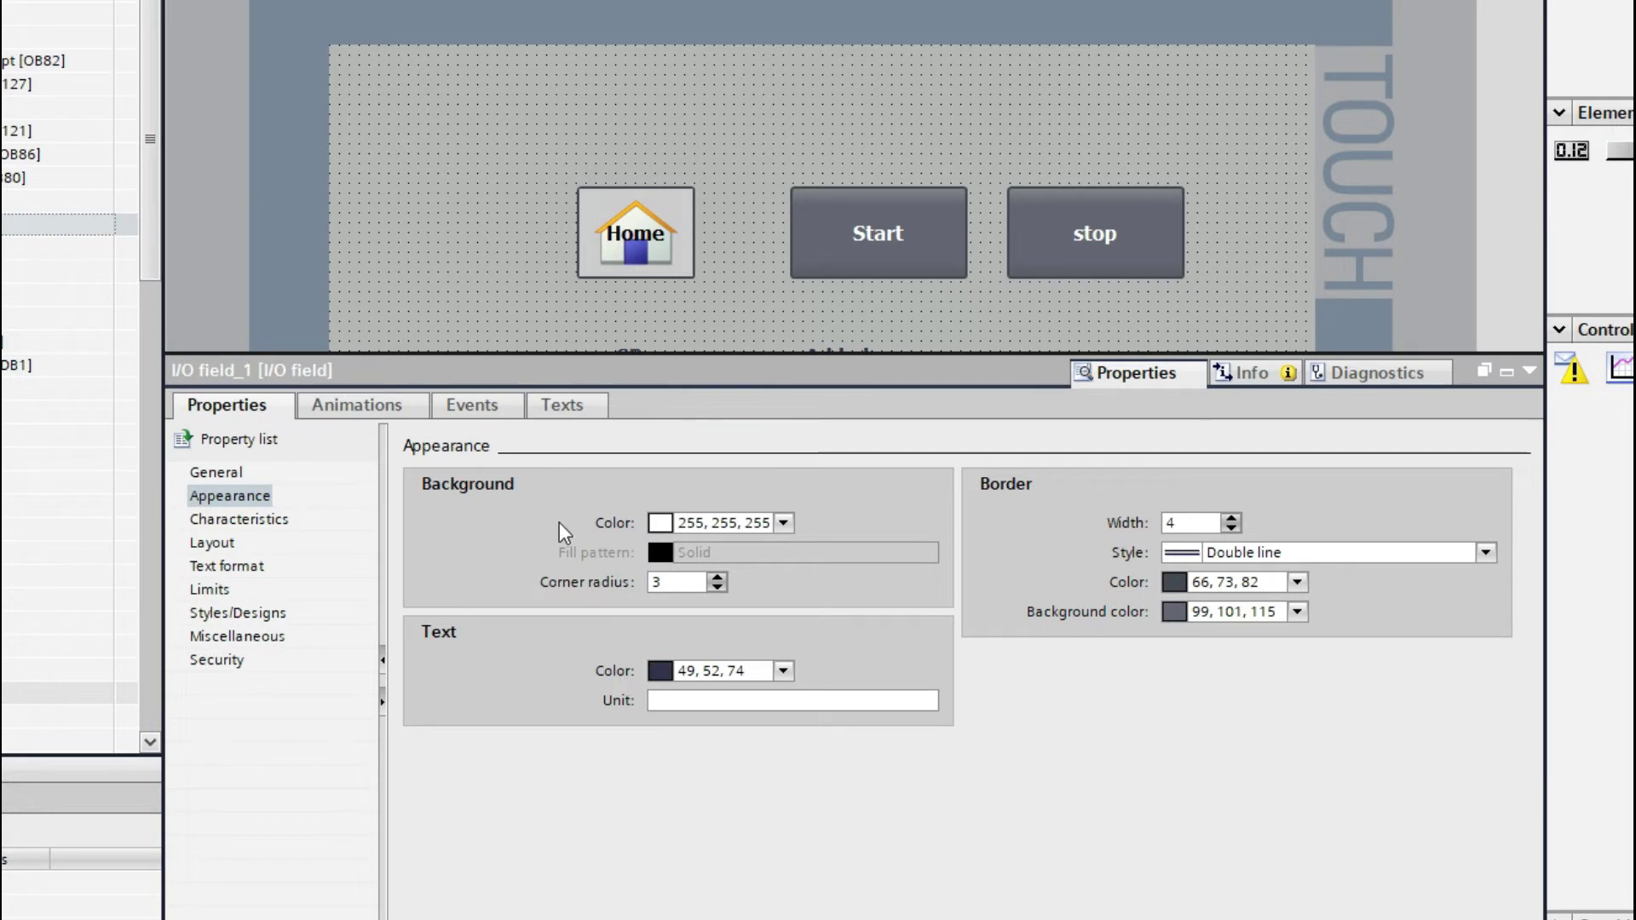
Step: Try a green background (0, 255, 0) on the SP I/O field and return it to white (255, 255, 255)
{"action": "left_click", "coordinate": [780, 523]}
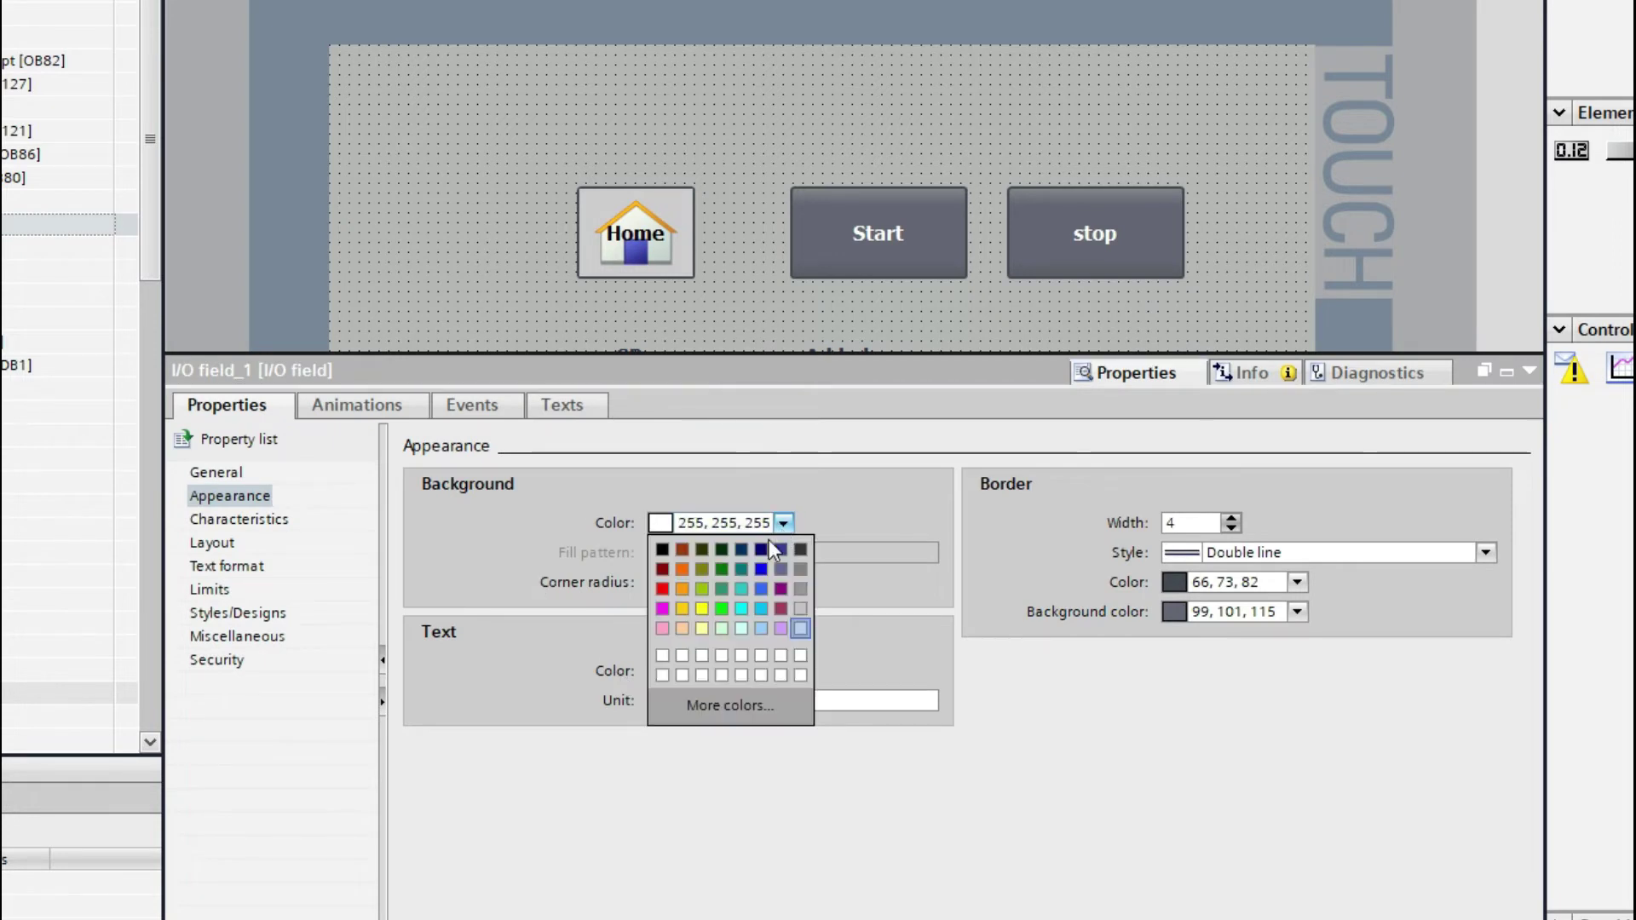
{"action": "left_click", "coordinate": [722, 608]}
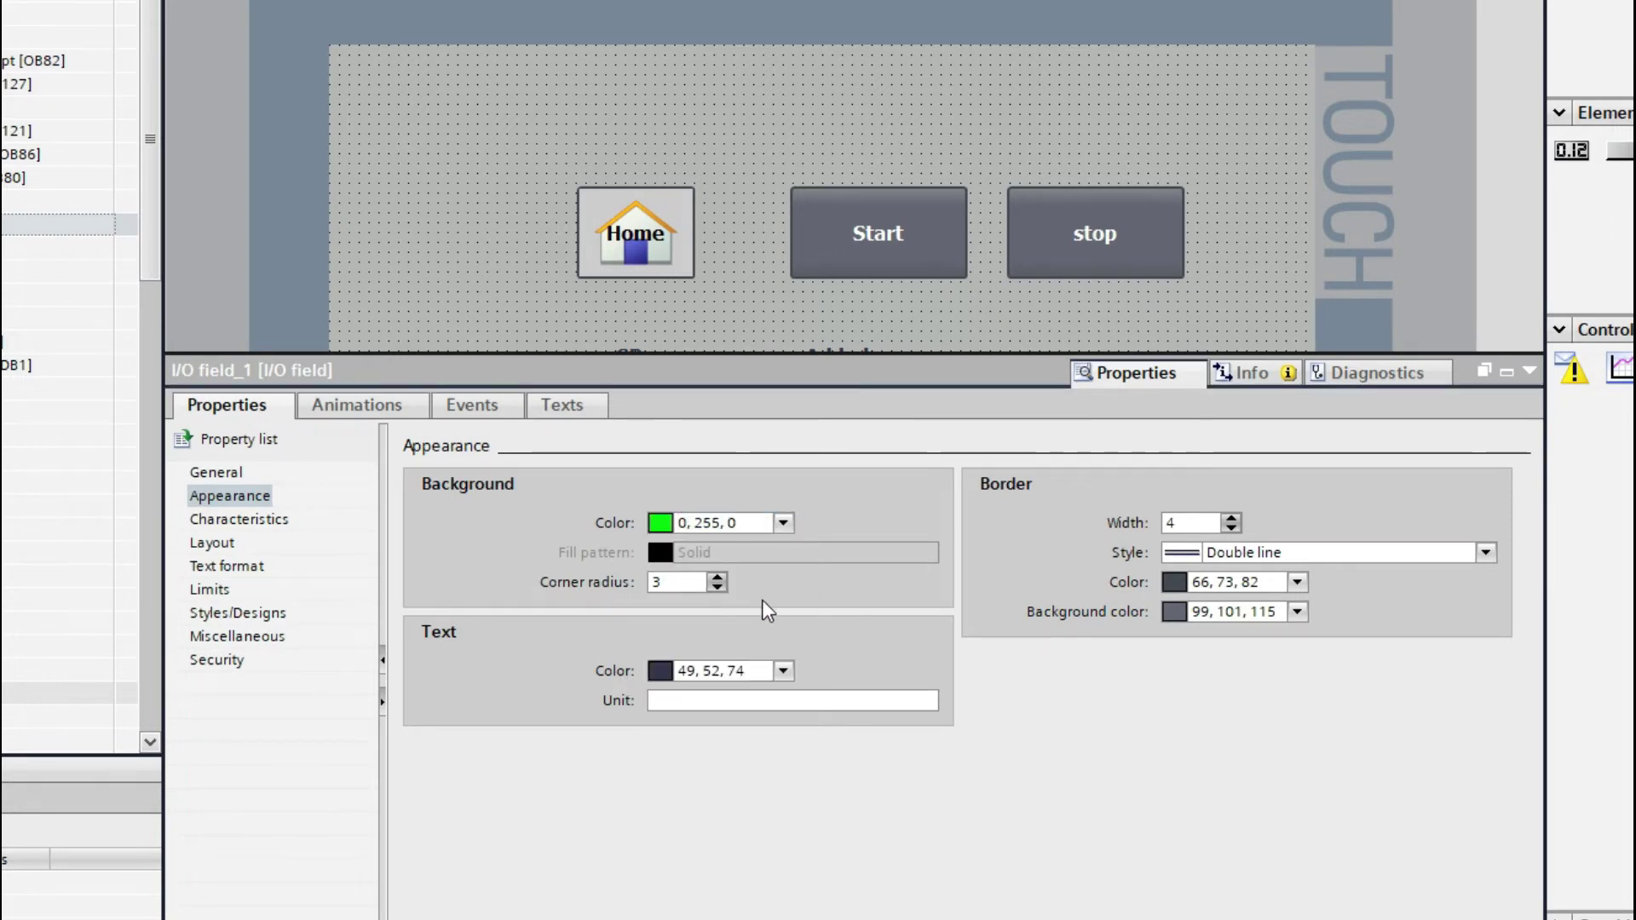
{"action": "left_click", "coordinate": [782, 523]}
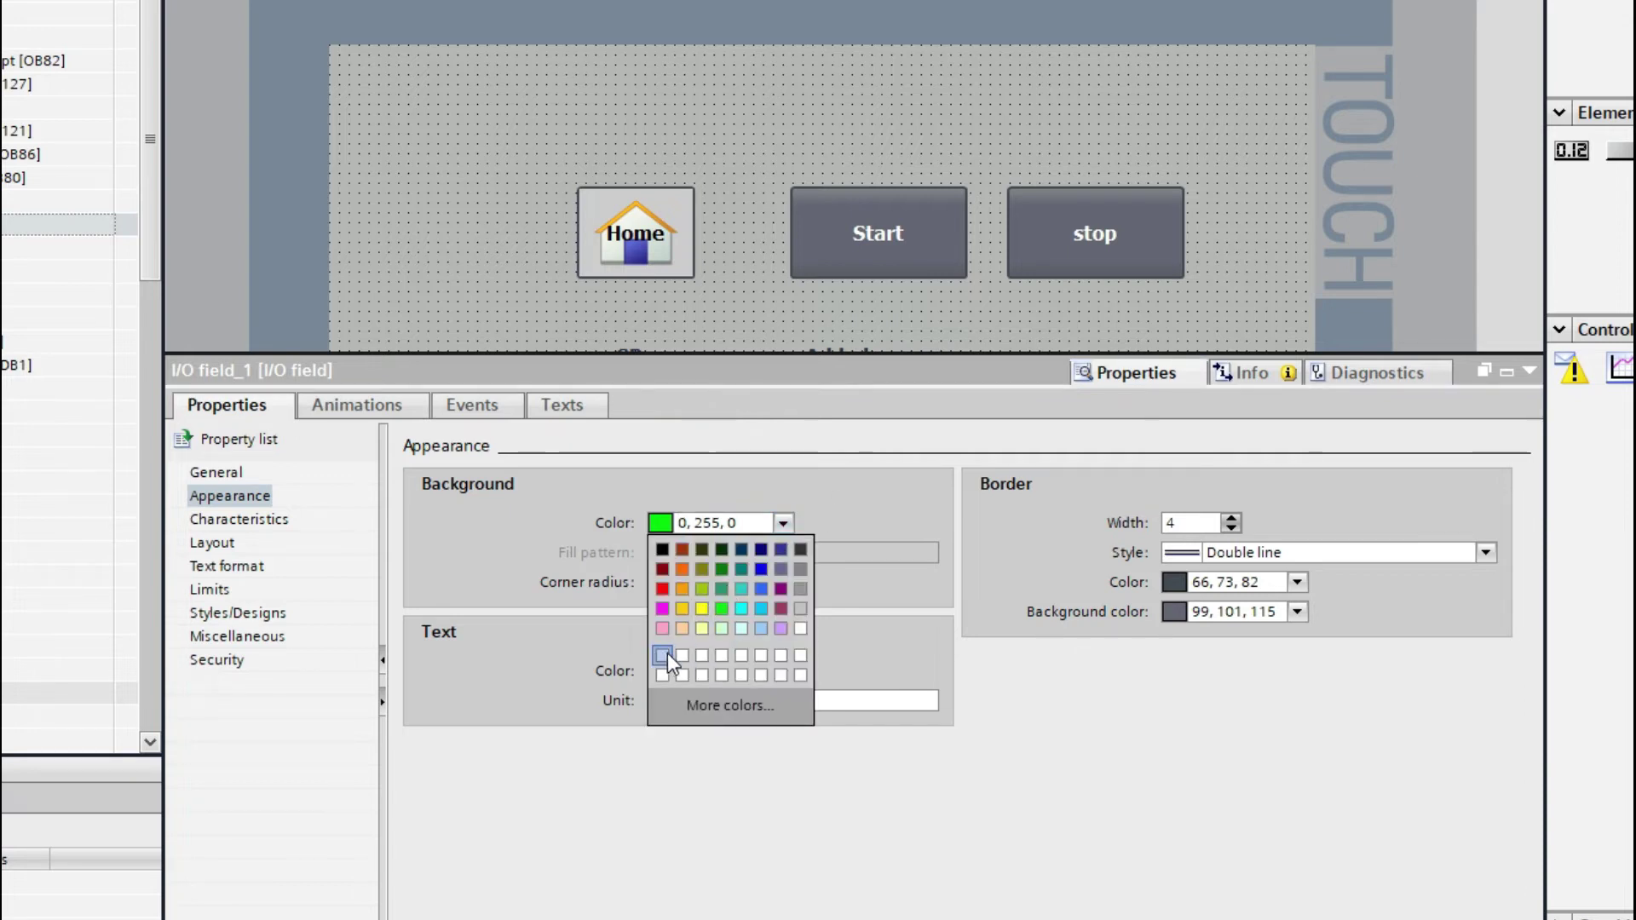
{"action": "left_click", "coordinate": [803, 629]}
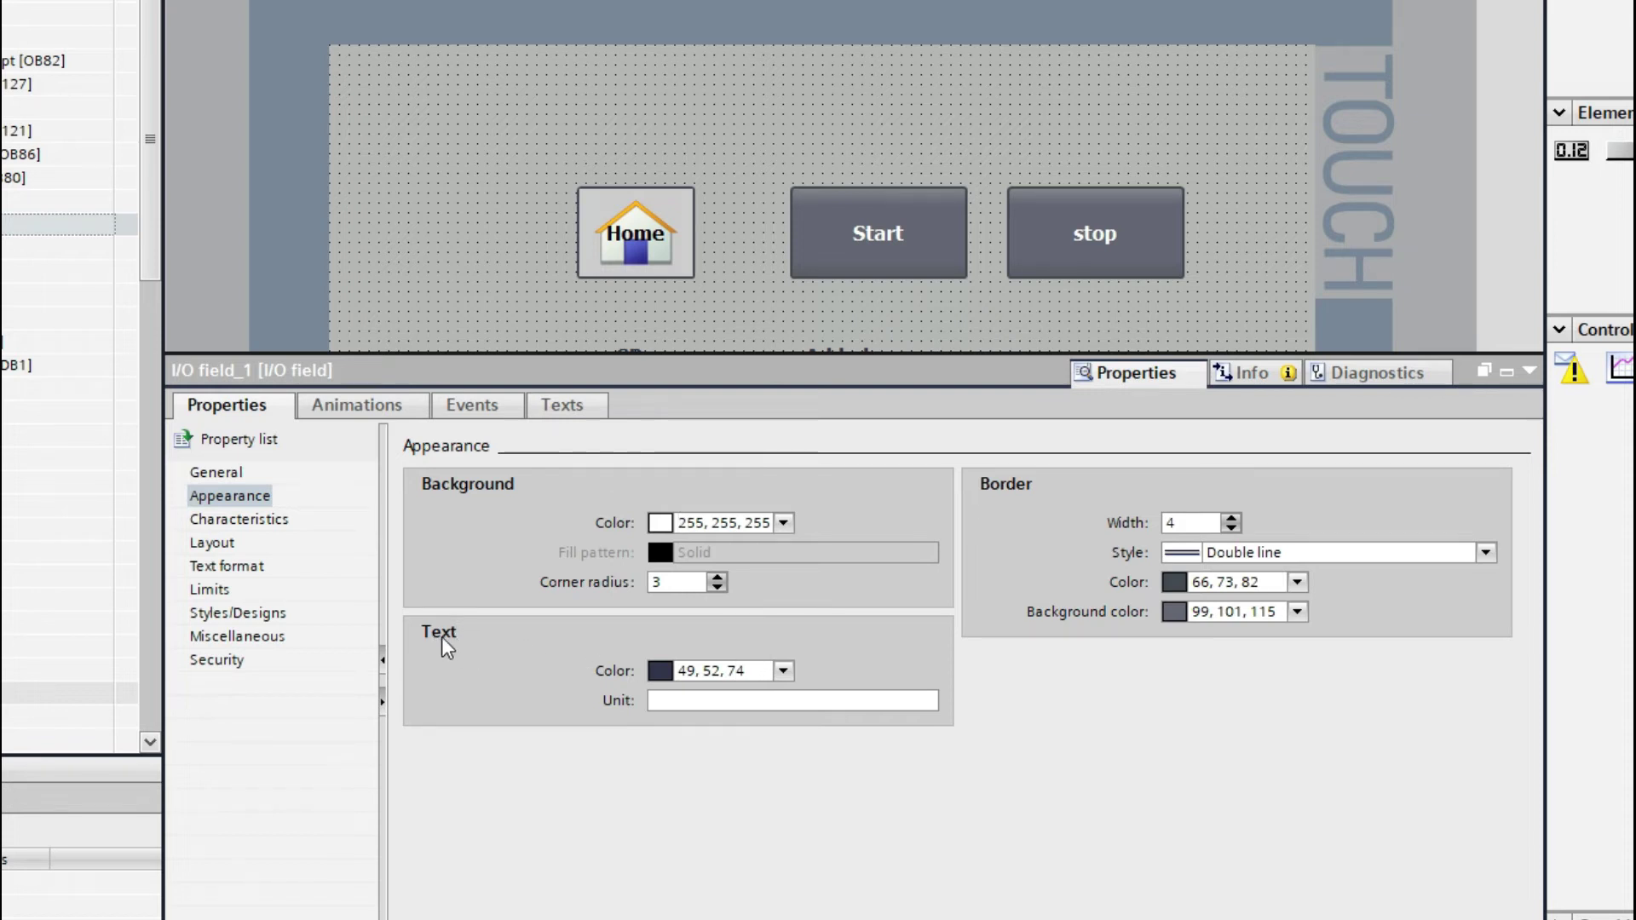
Step: Set the SP I/O field's text color to black (0, 0, 0) and its unit to int
{"action": "left_click", "coordinate": [783, 673]}
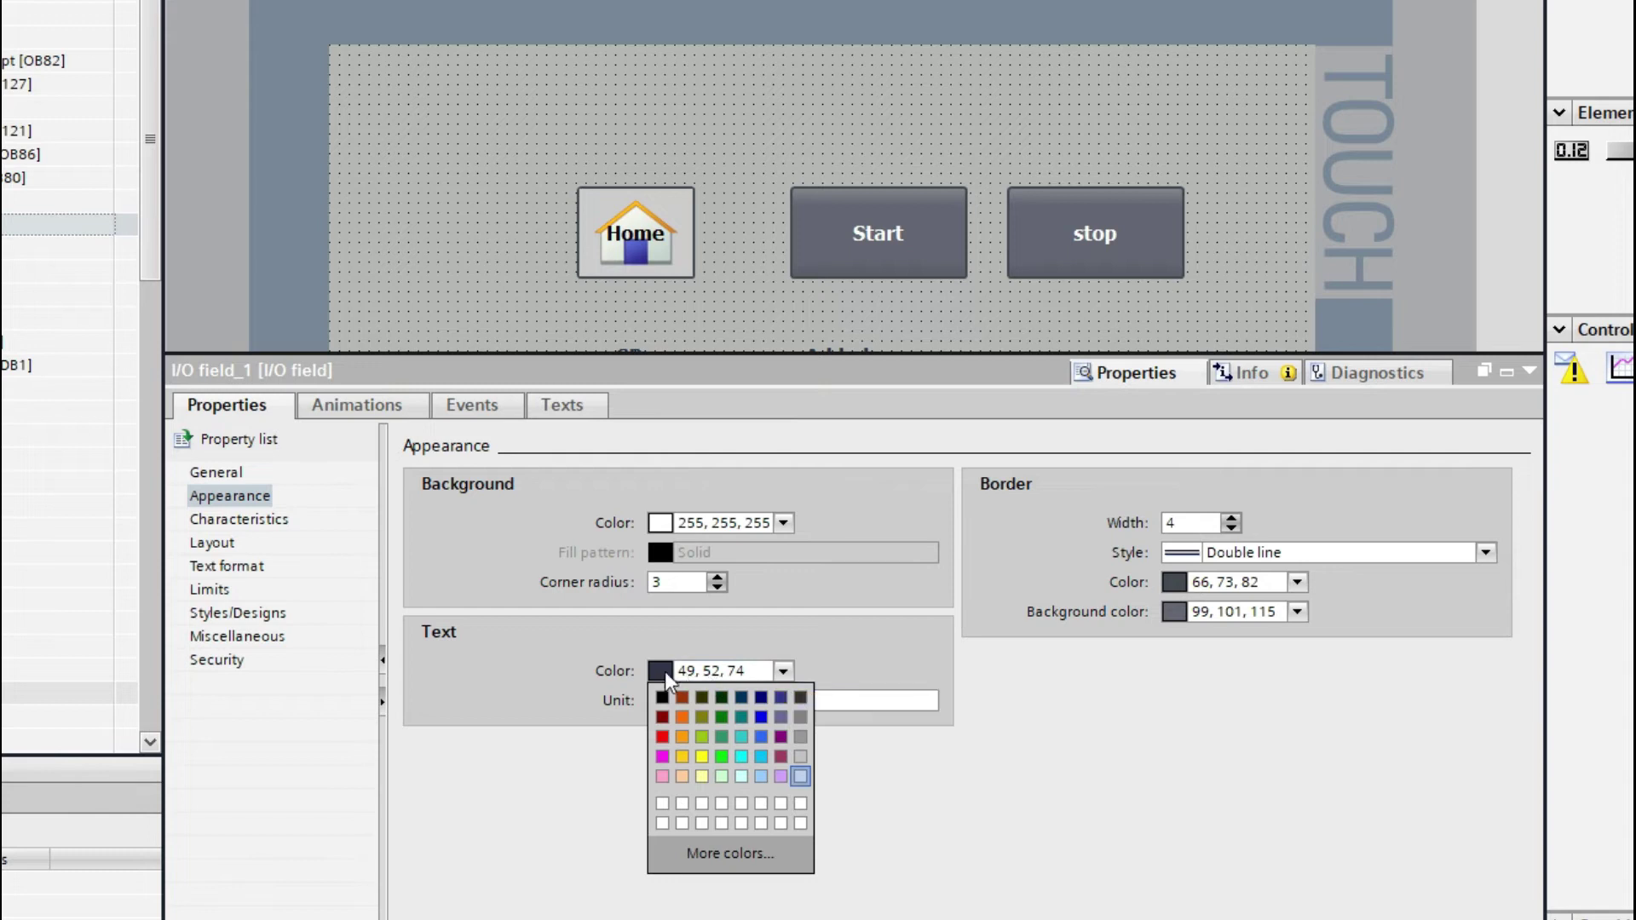
{"action": "left_click", "coordinate": [662, 696]}
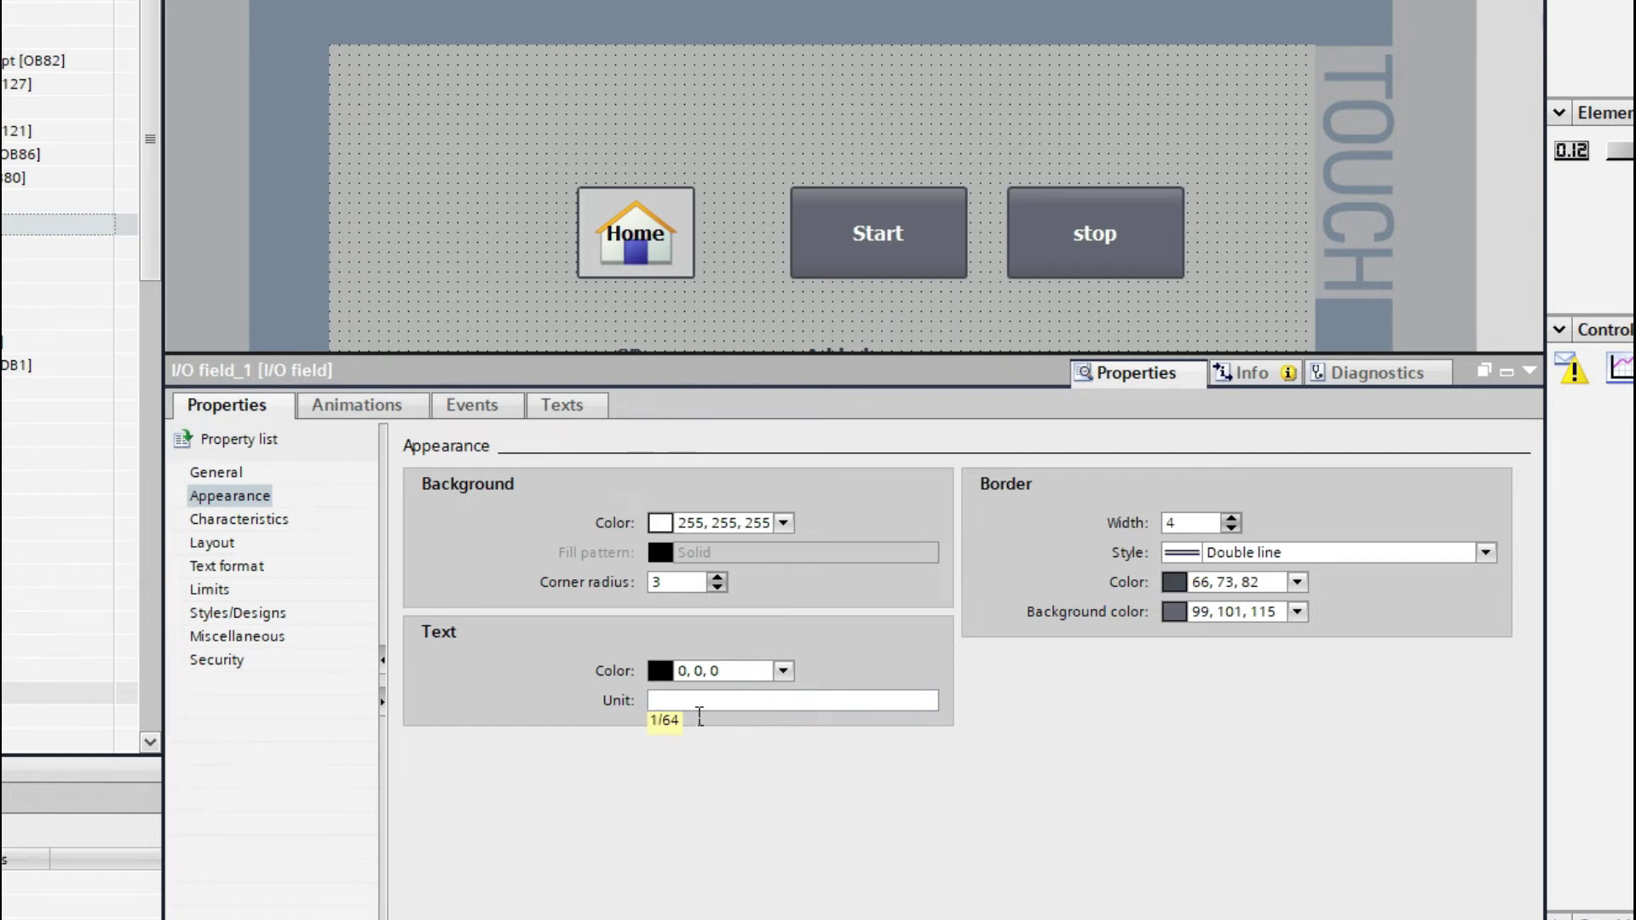
{"action": "type", "text": "int"}
{"action": "left_click", "coordinate": [1529, 371]}
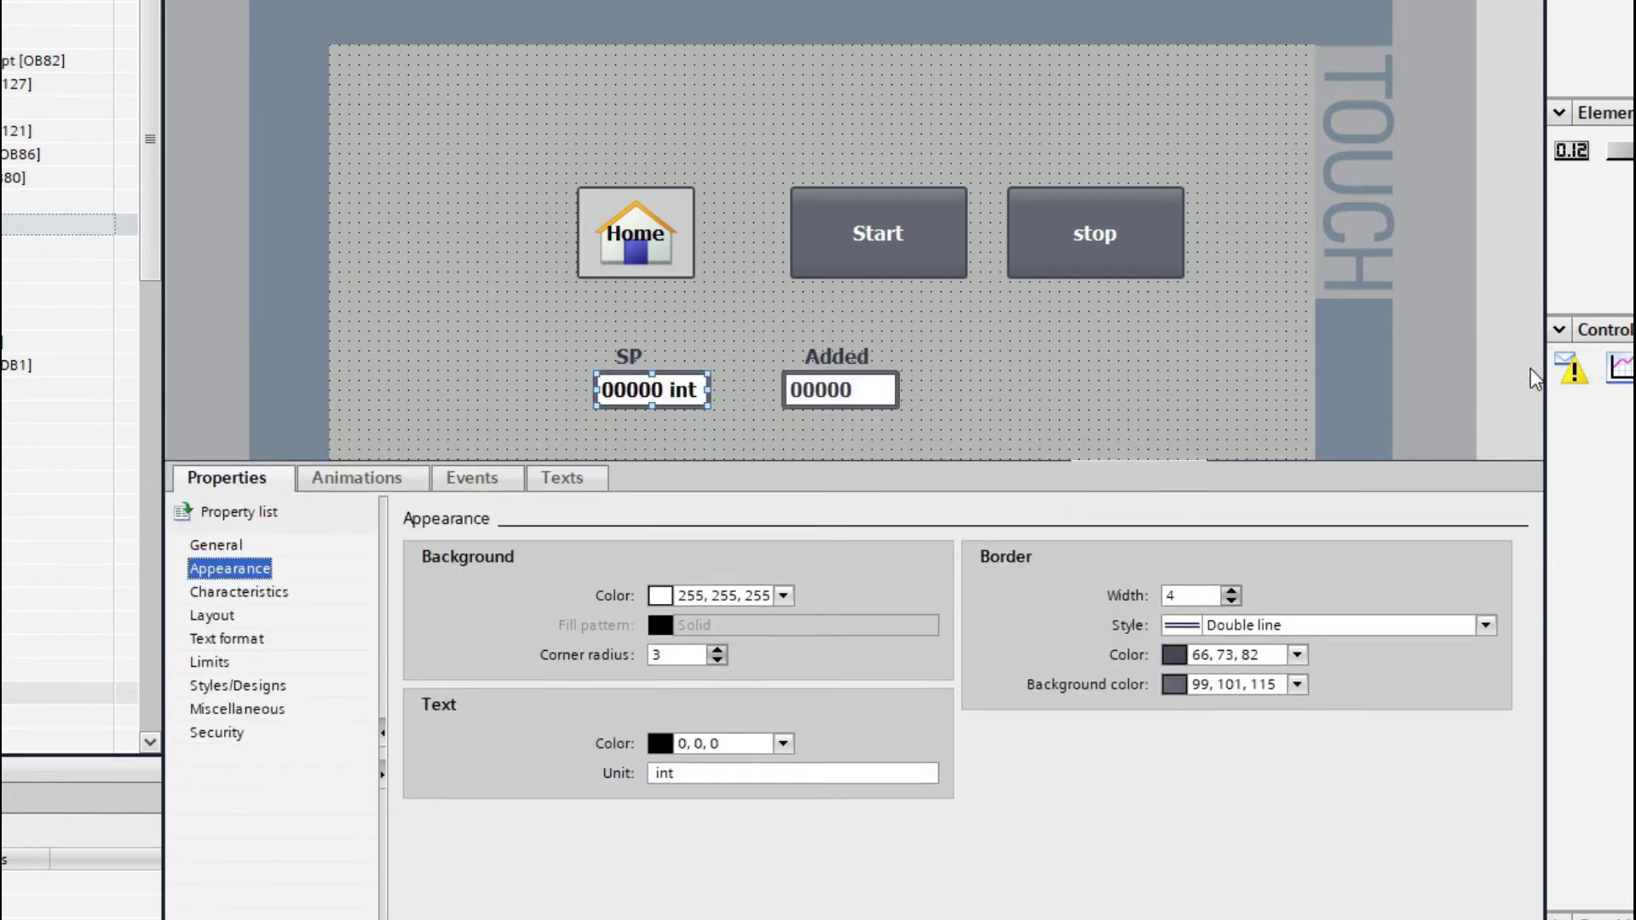
Step: Change the unit of the SP I/O field to % in its appearance properties
{"action": "right_click", "coordinate": [692, 400]}
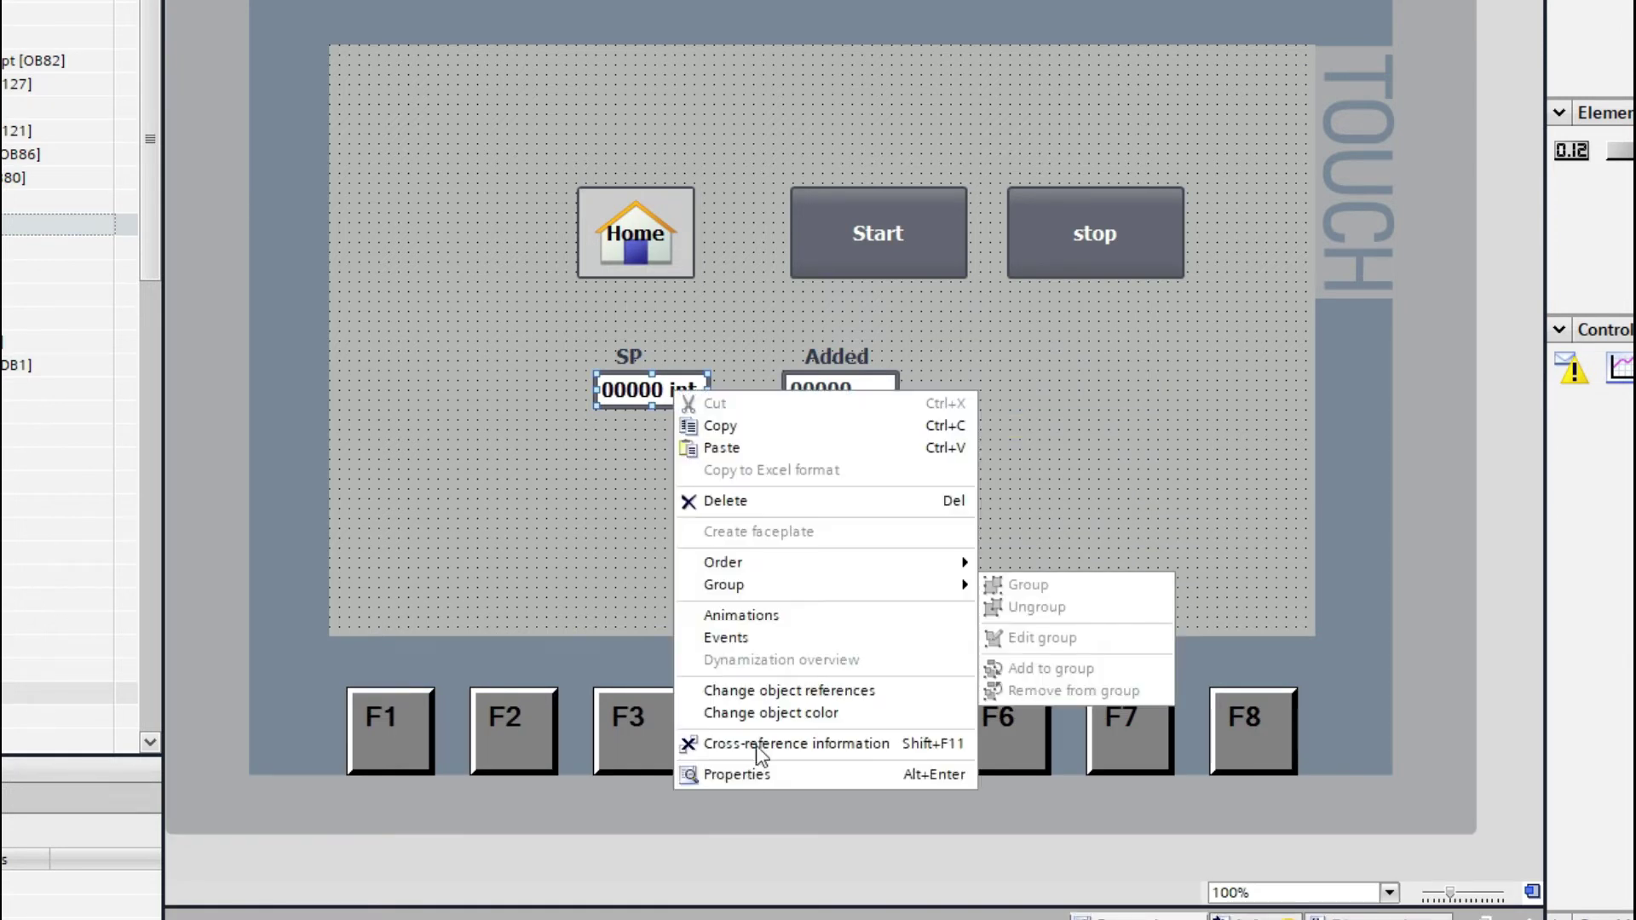
{"action": "left_click", "coordinate": [755, 774]}
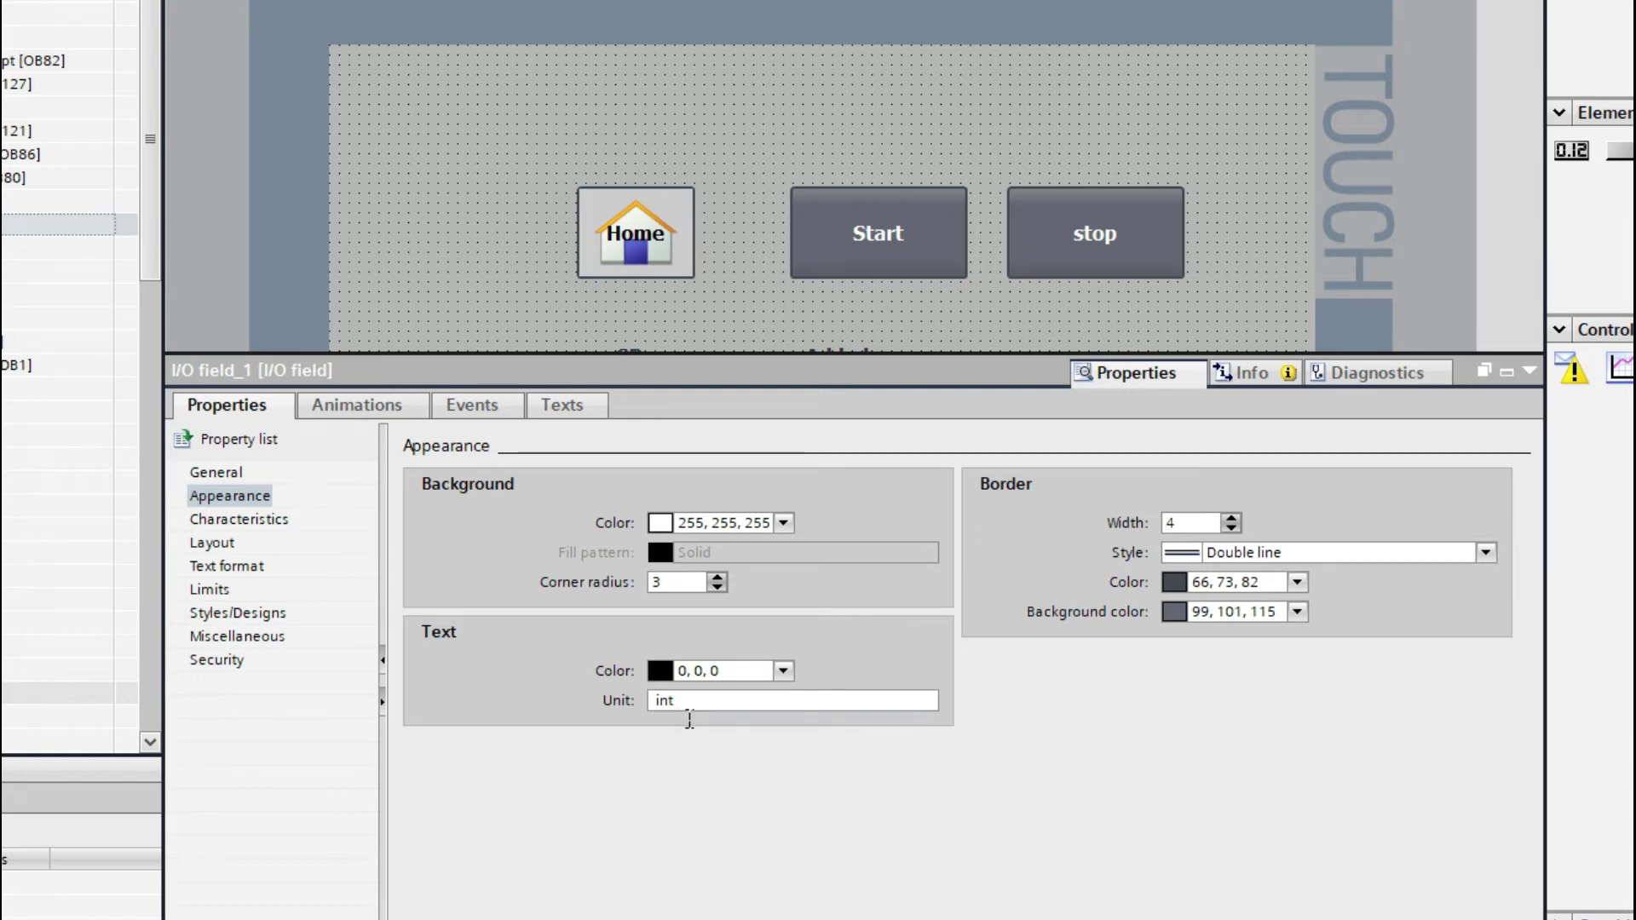
{"action": "double_click", "coordinate": [673, 707]}
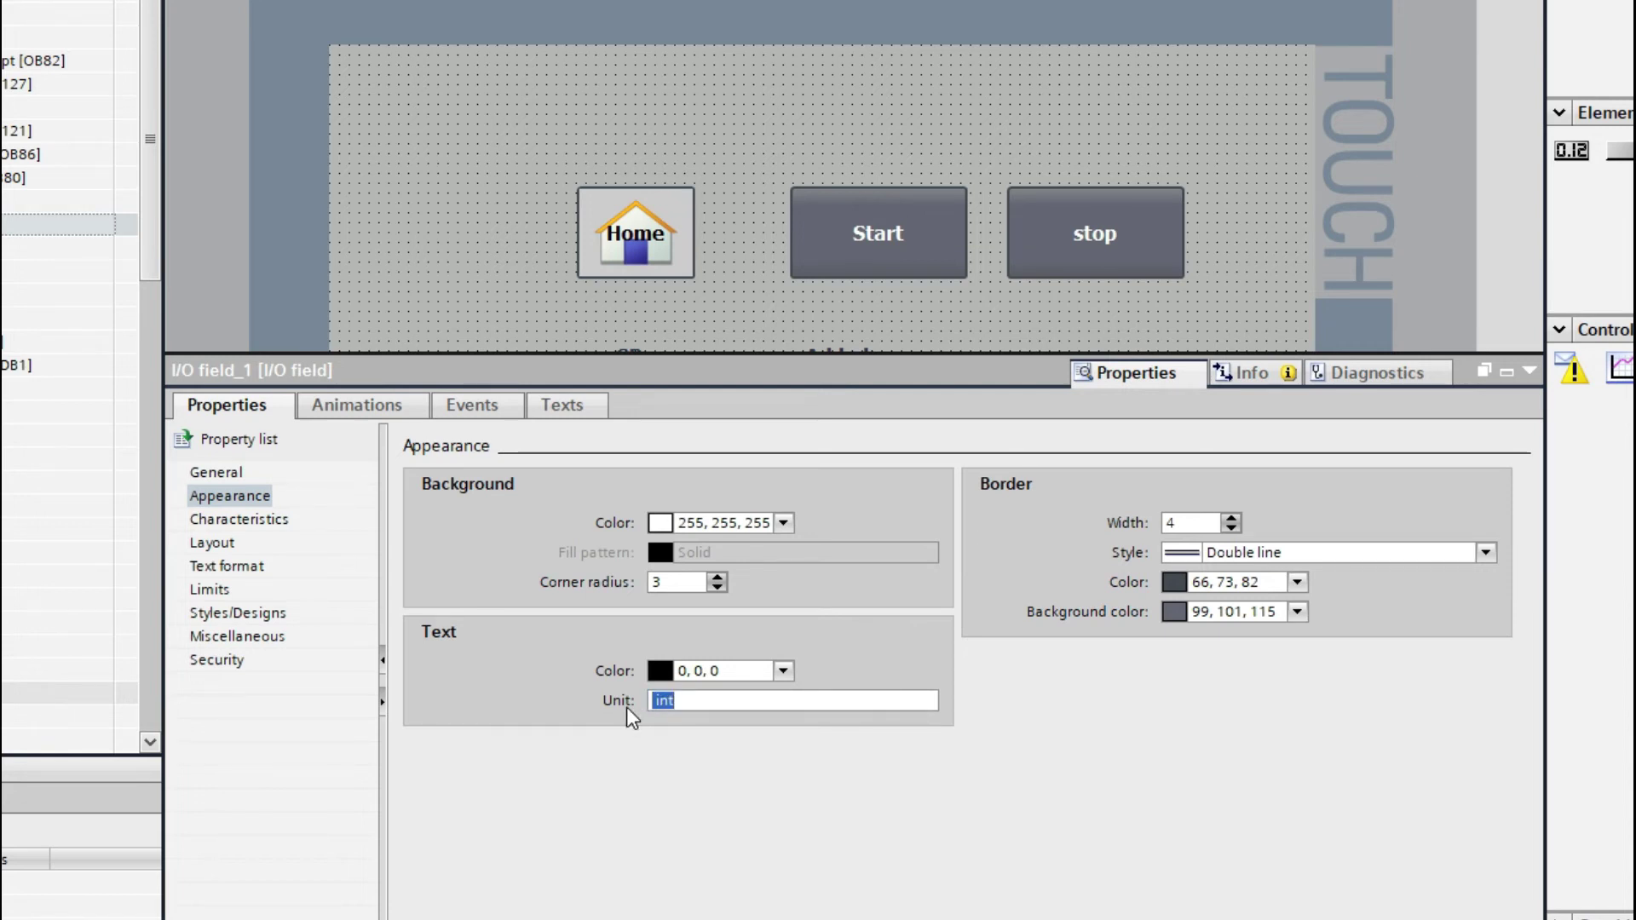
{"action": "type", "text": "%"}
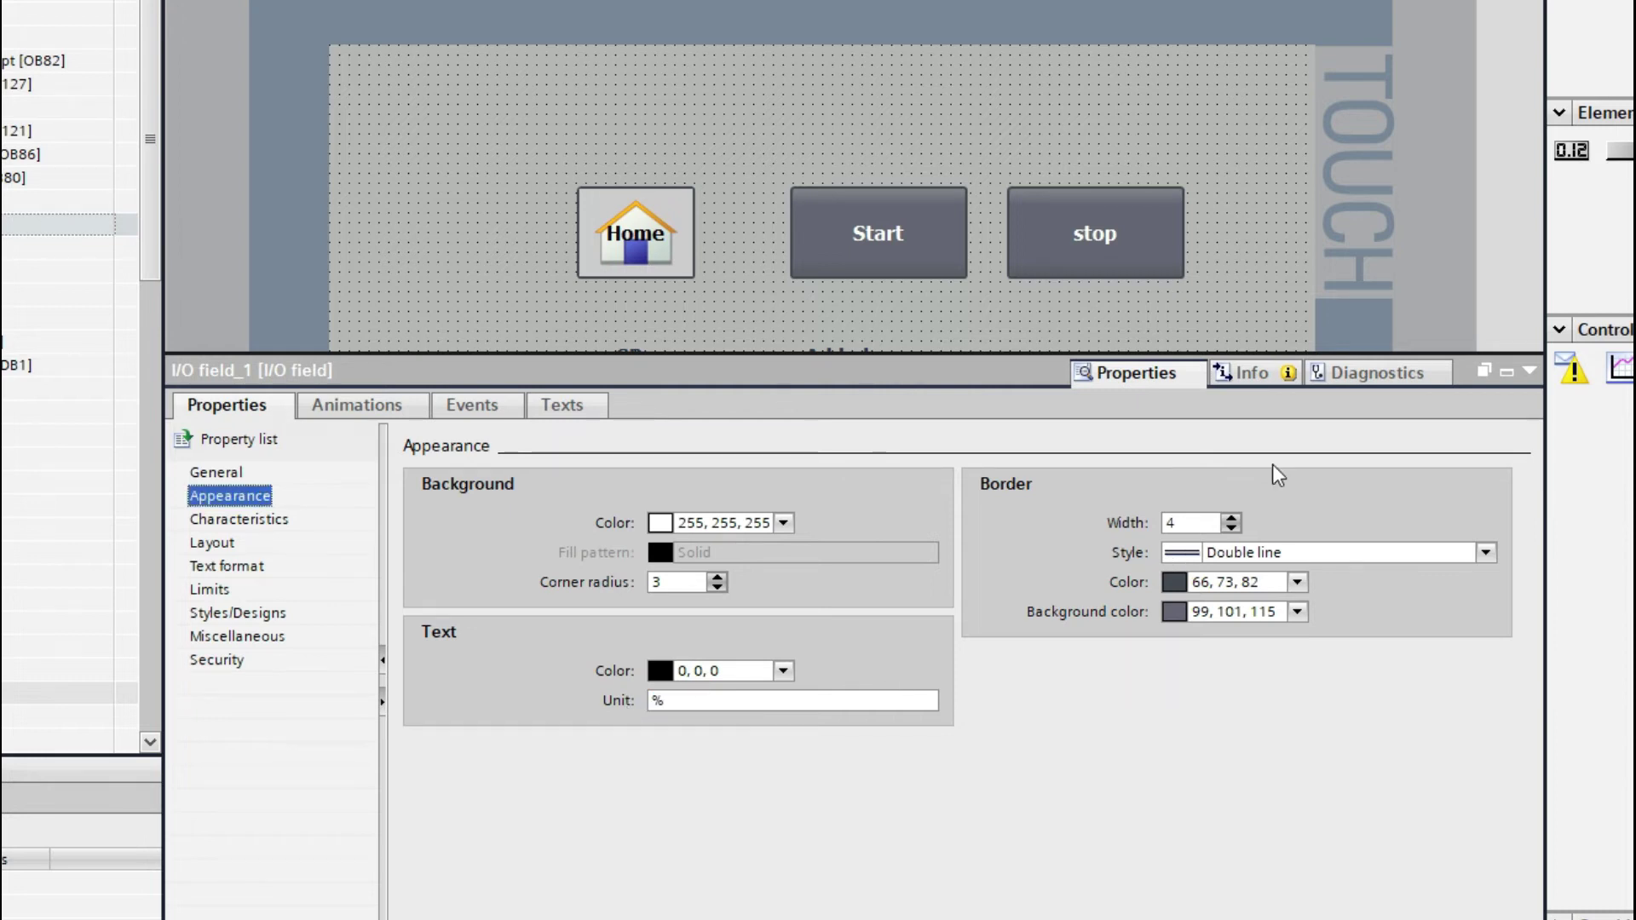
{"action": "left_click", "coordinate": [1531, 370]}
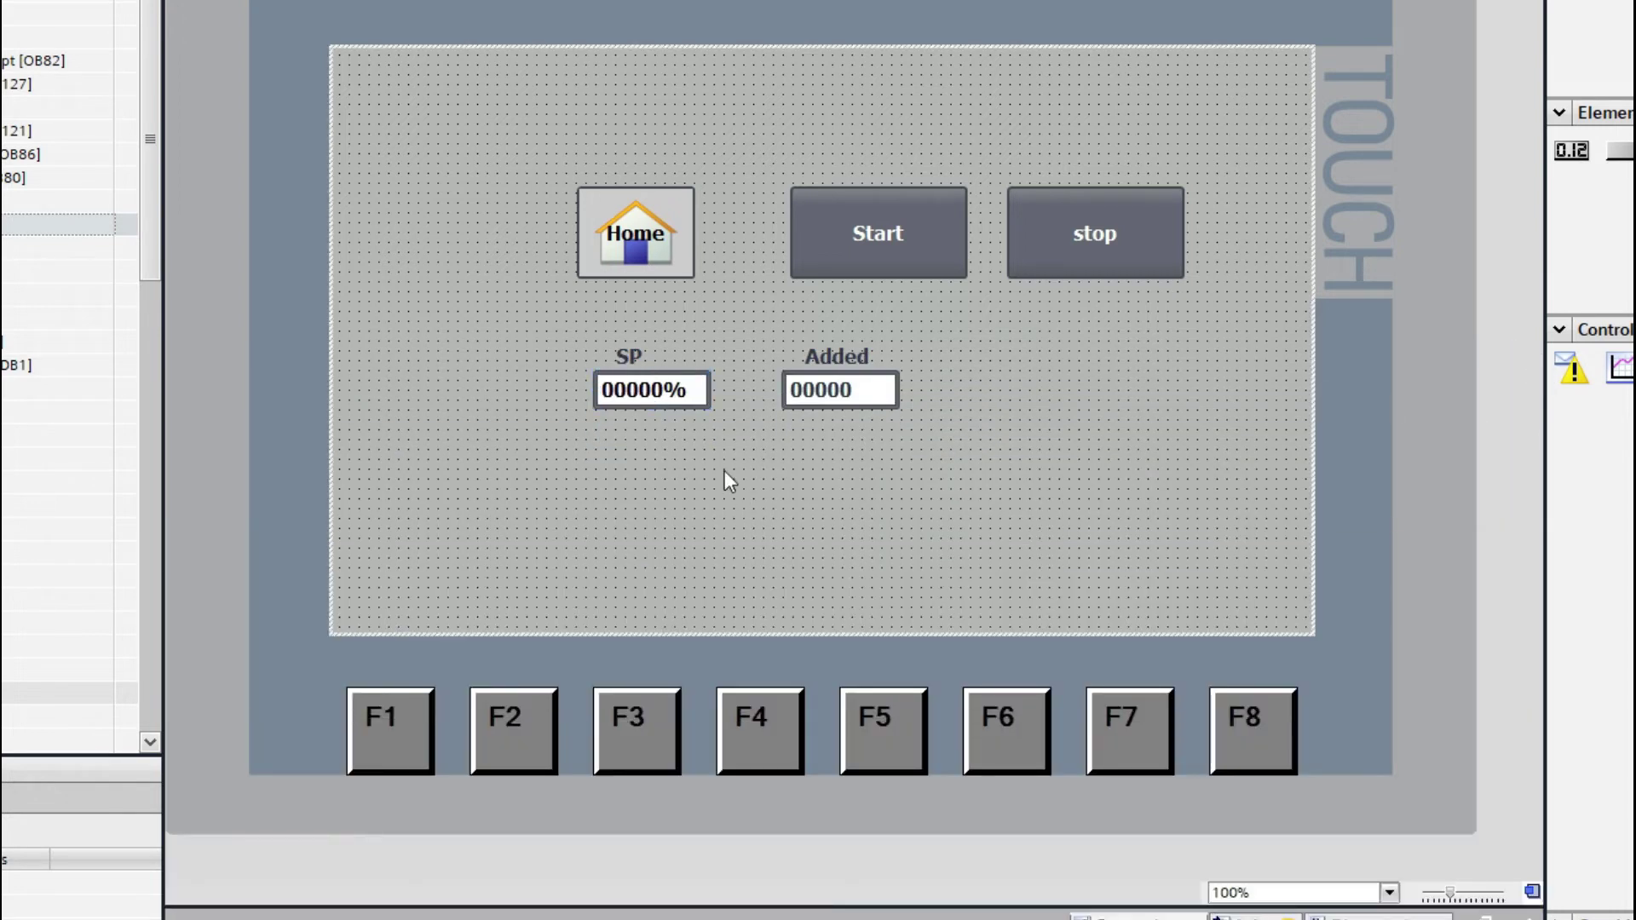
Step: Clear the unit of the I/O field under the SP label and close its appearance properties
{"action": "right_click", "coordinate": [667, 402]}
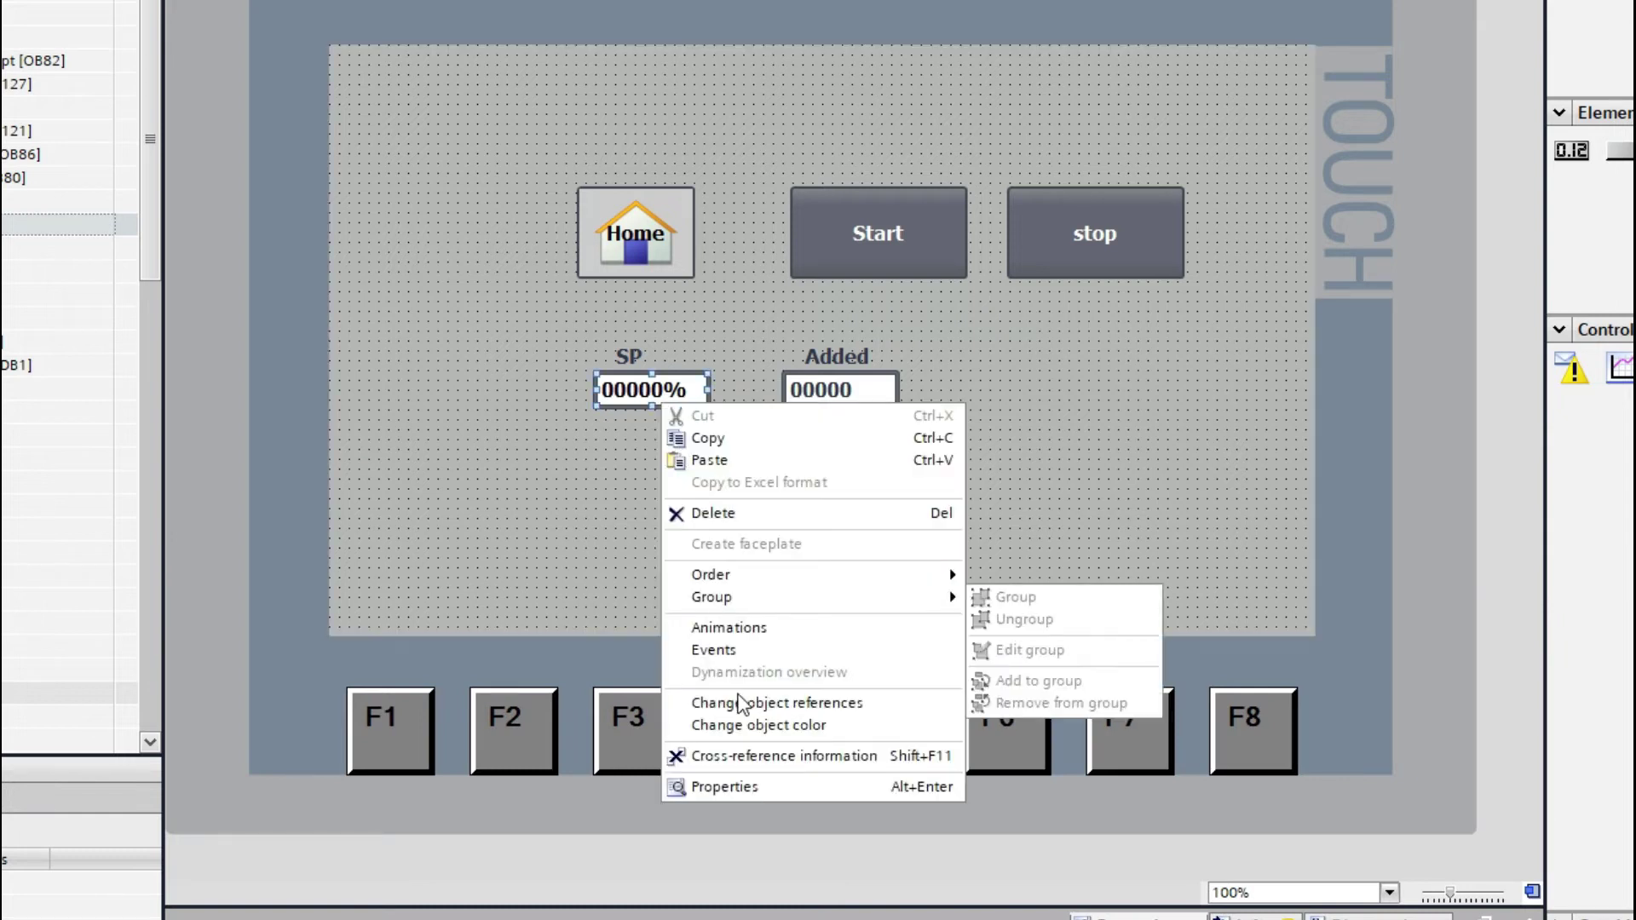
{"action": "left_click", "coordinate": [738, 779]}
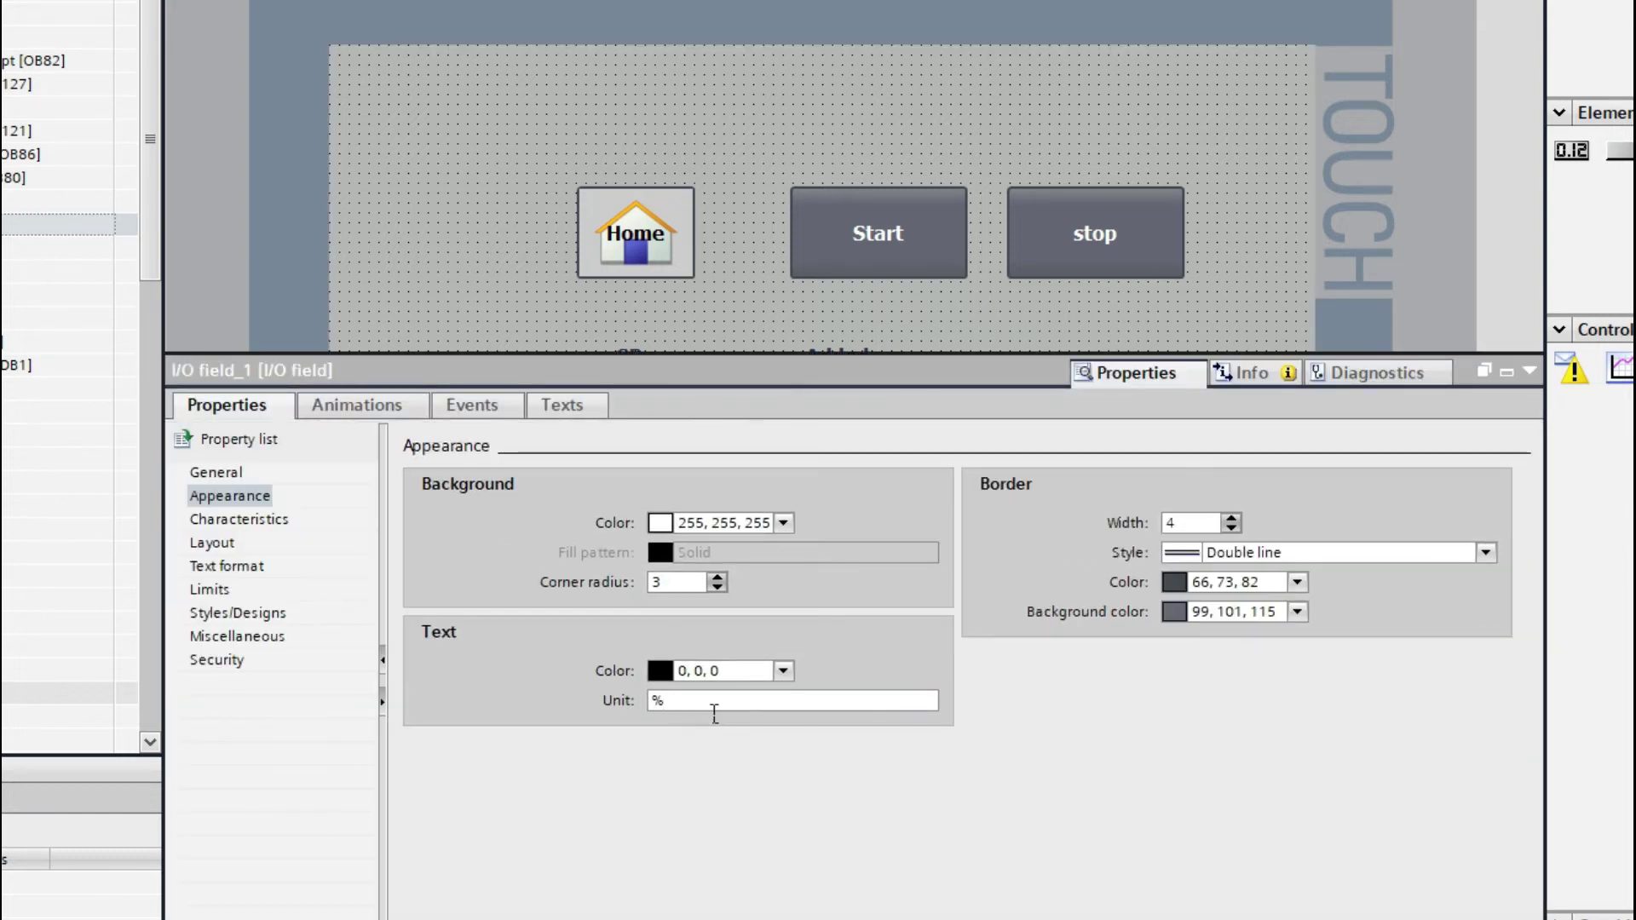
{"action": "left_click", "coordinate": [714, 706]}
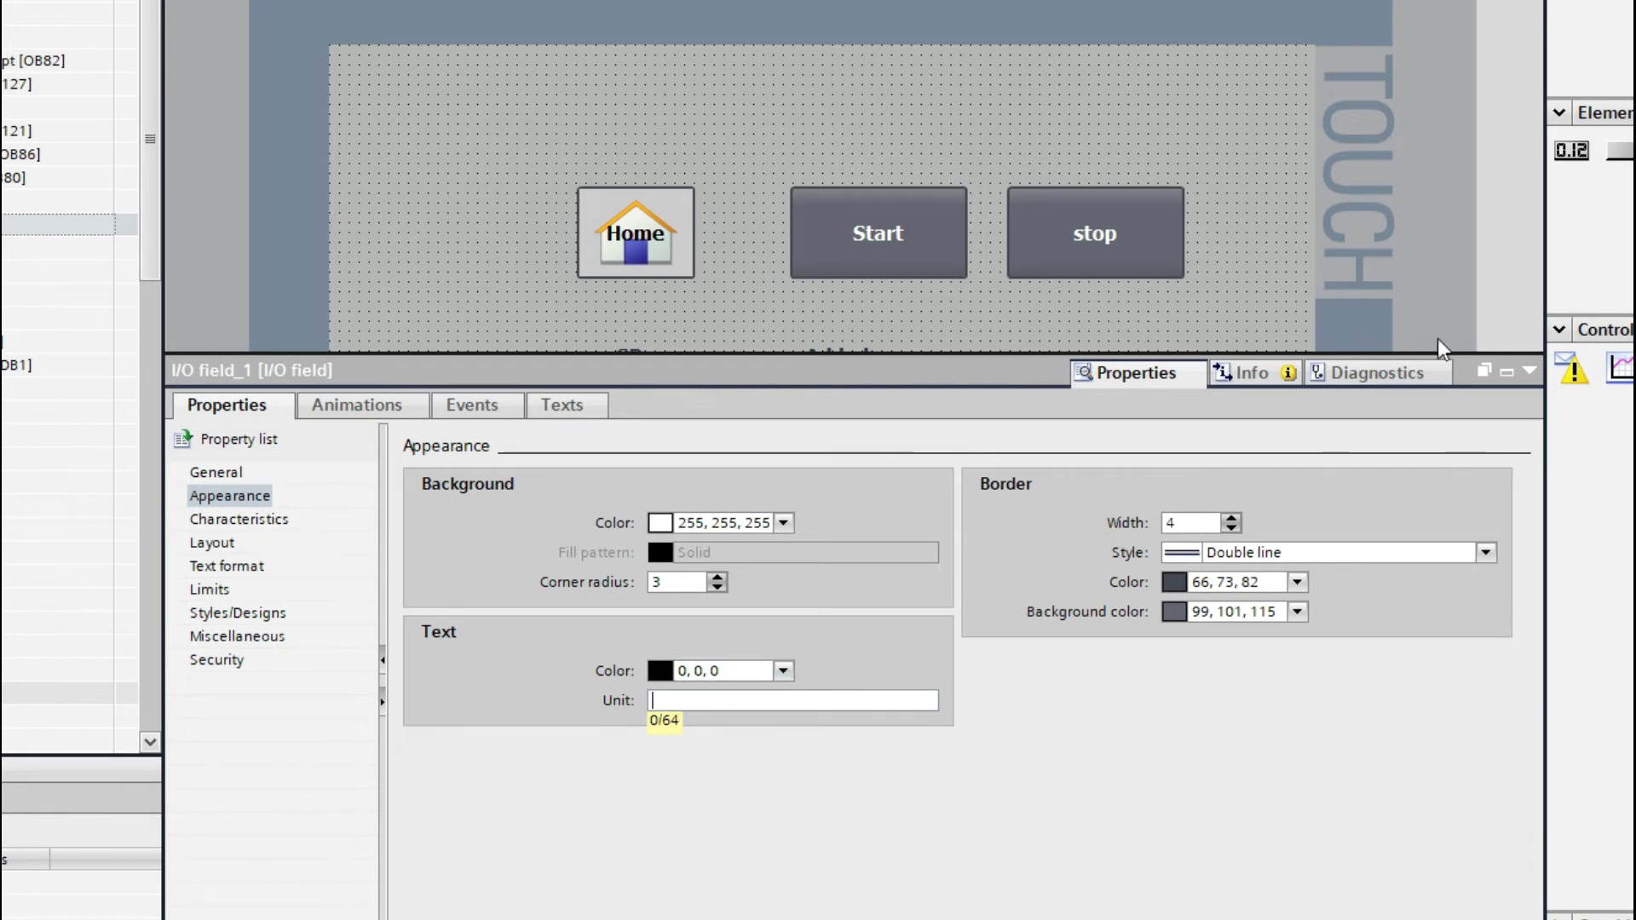
{"action": "left_click", "coordinate": [1528, 369]}
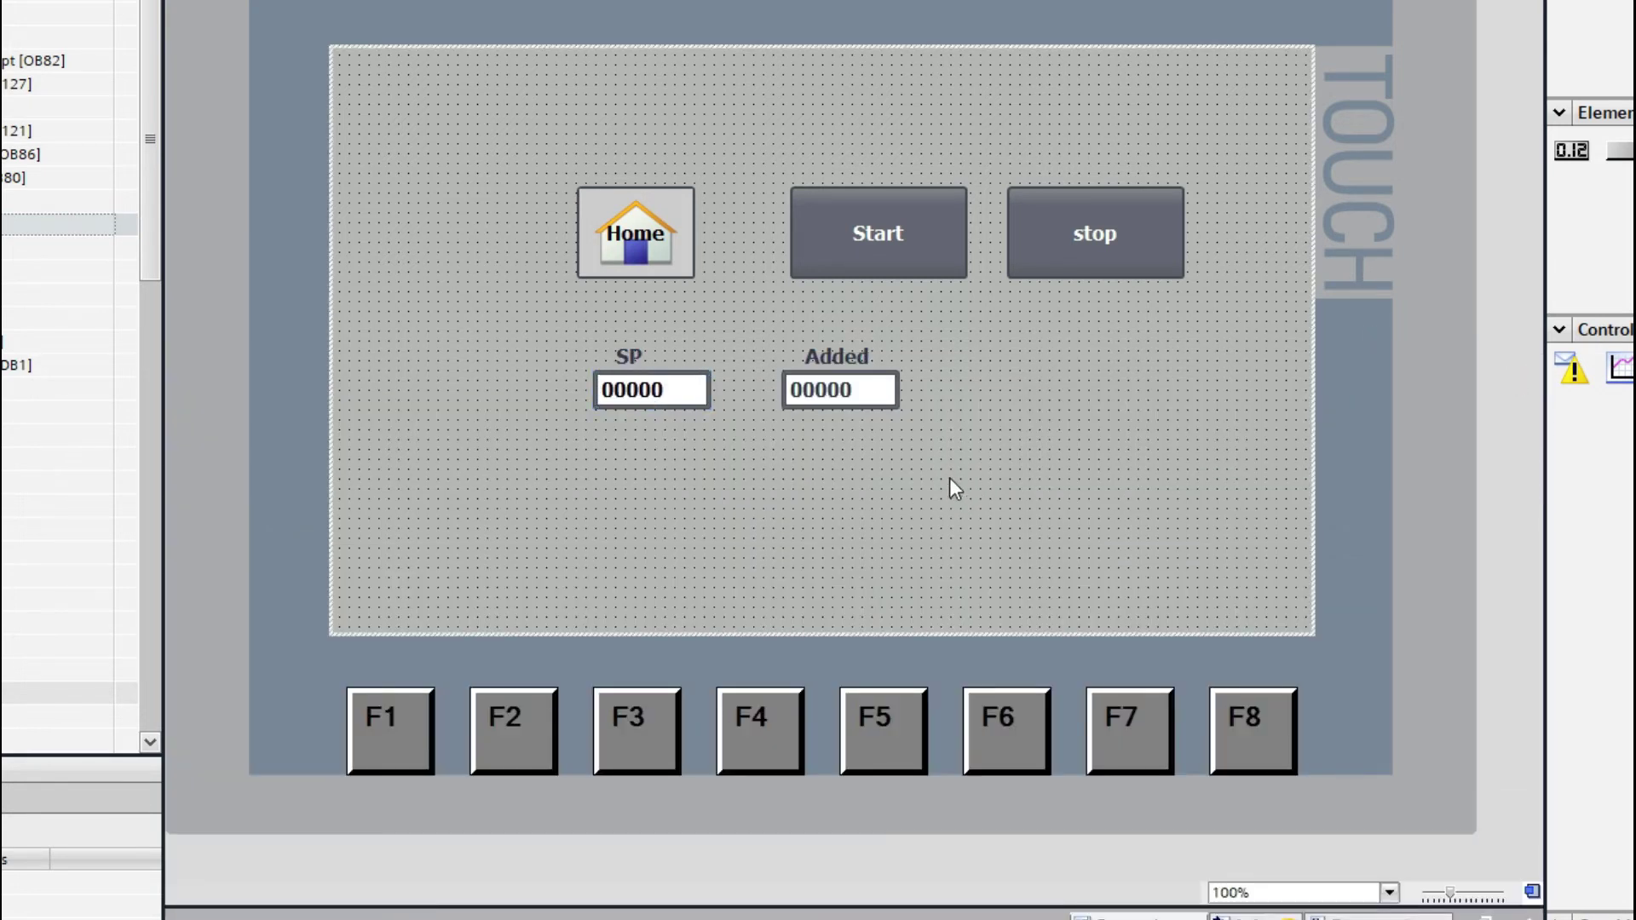
{"action": "double_click", "coordinate": [949, 479]}
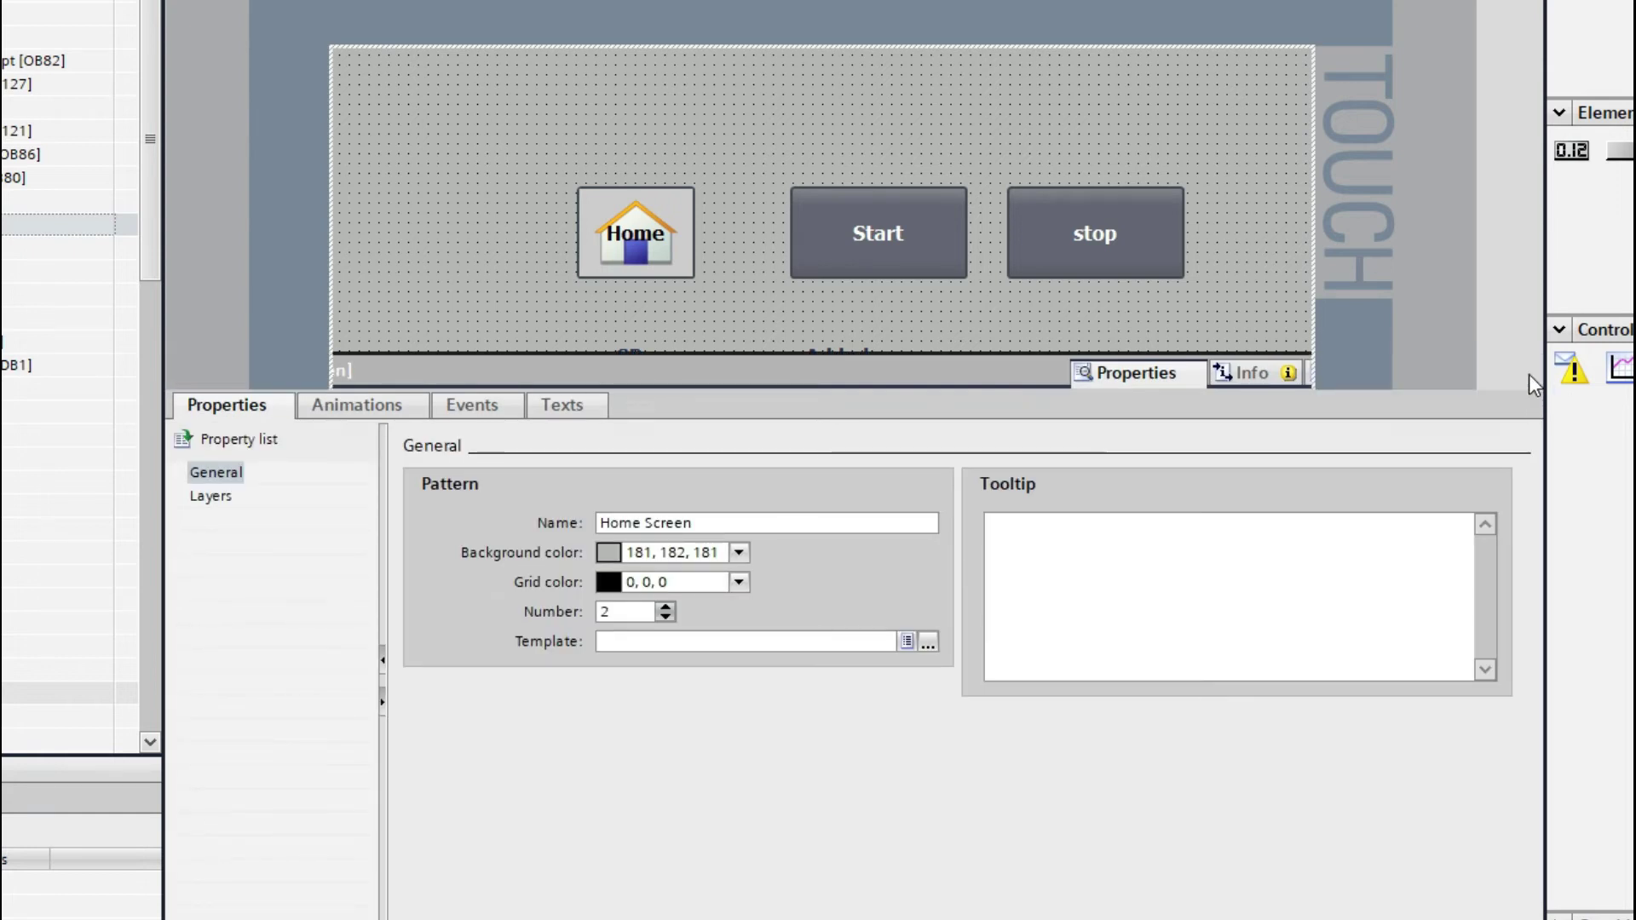
{"action": "left_click", "coordinate": [1529, 373]}
Step: Set the background color of the I/O field under the Added label to green (0, 255, 0) with a solid fill pattern
{"action": "left_click", "coordinate": [831, 392]}
{"action": "right_click", "coordinate": [831, 392]}
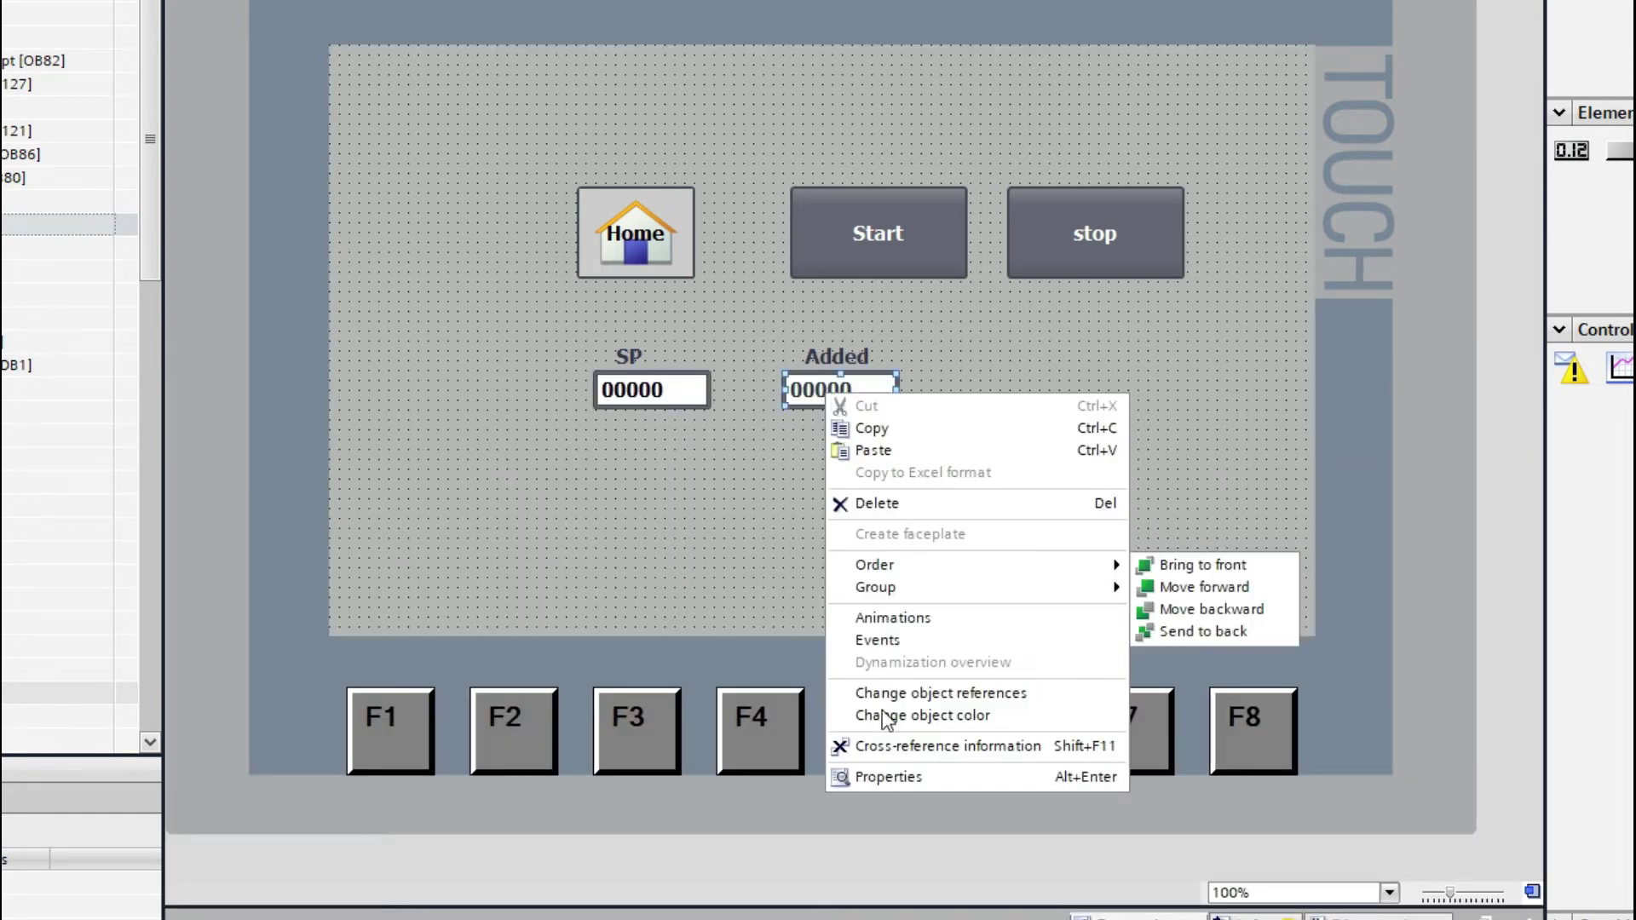
{"action": "left_click", "coordinate": [903, 777]}
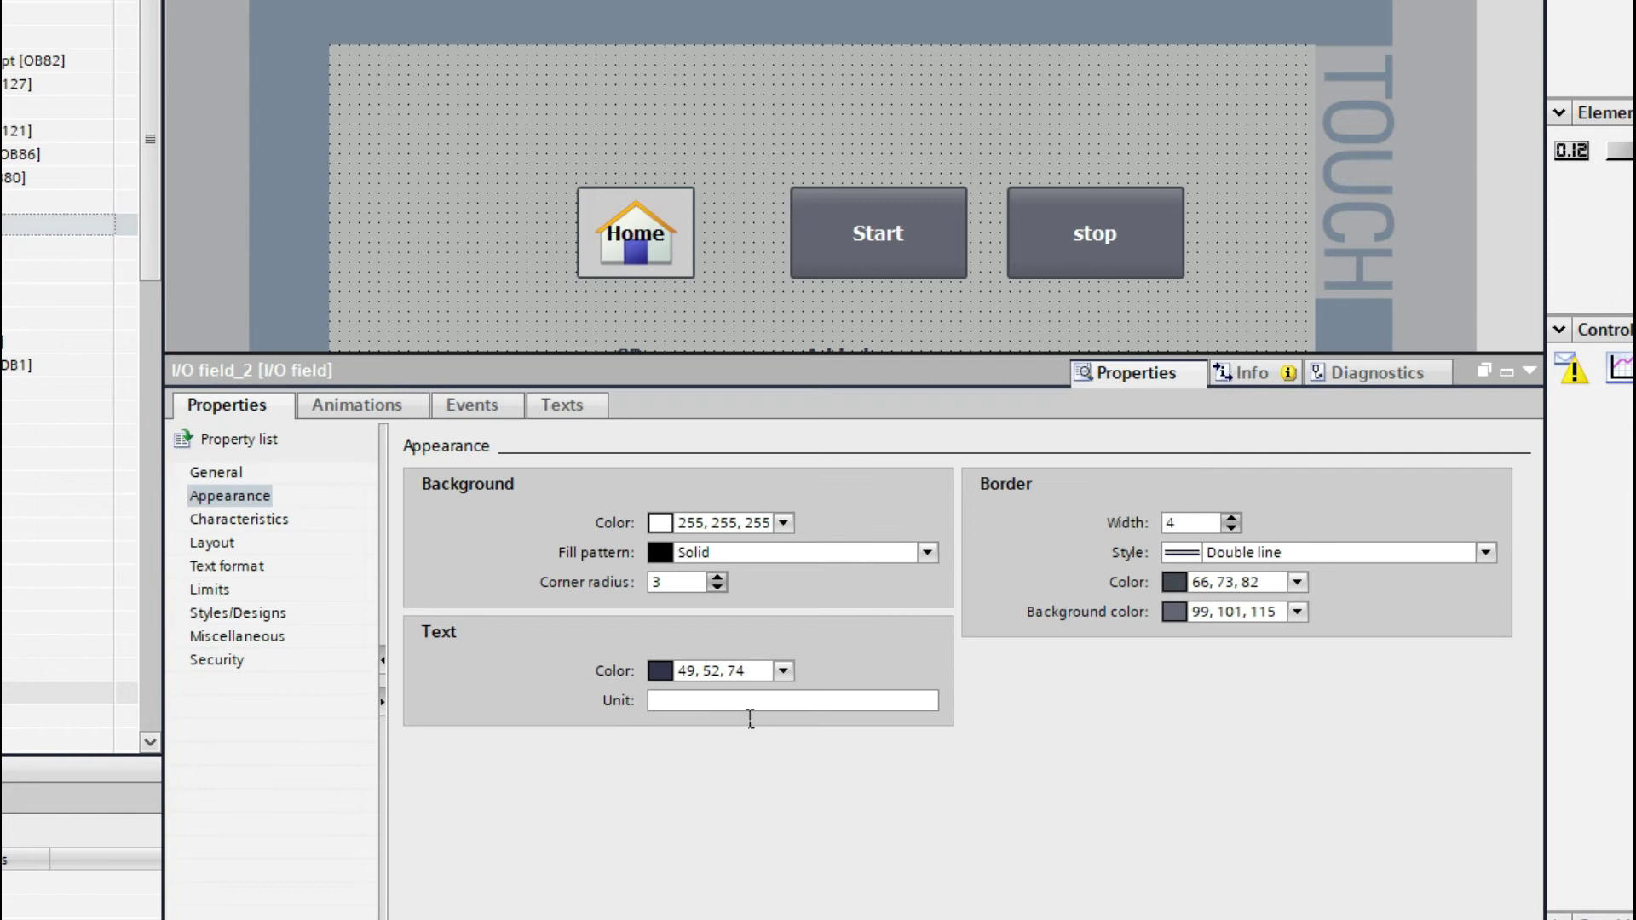
{"action": "left_click", "coordinate": [782, 524]}
{"action": "left_click", "coordinate": [741, 599]}
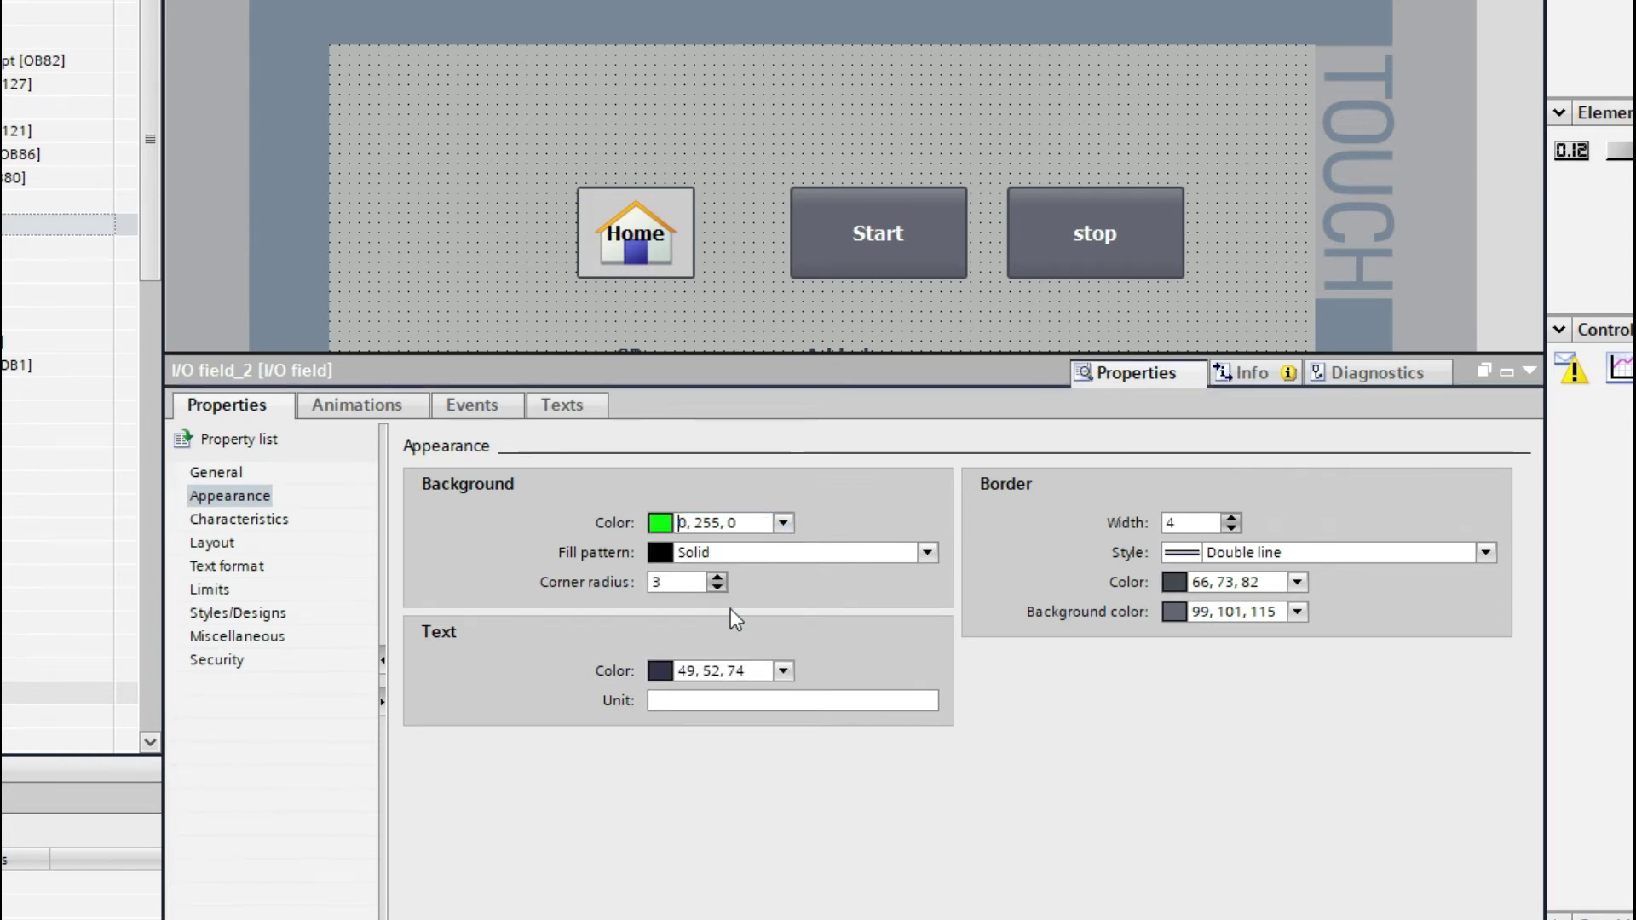
{"action": "left_click", "coordinate": [925, 553]}
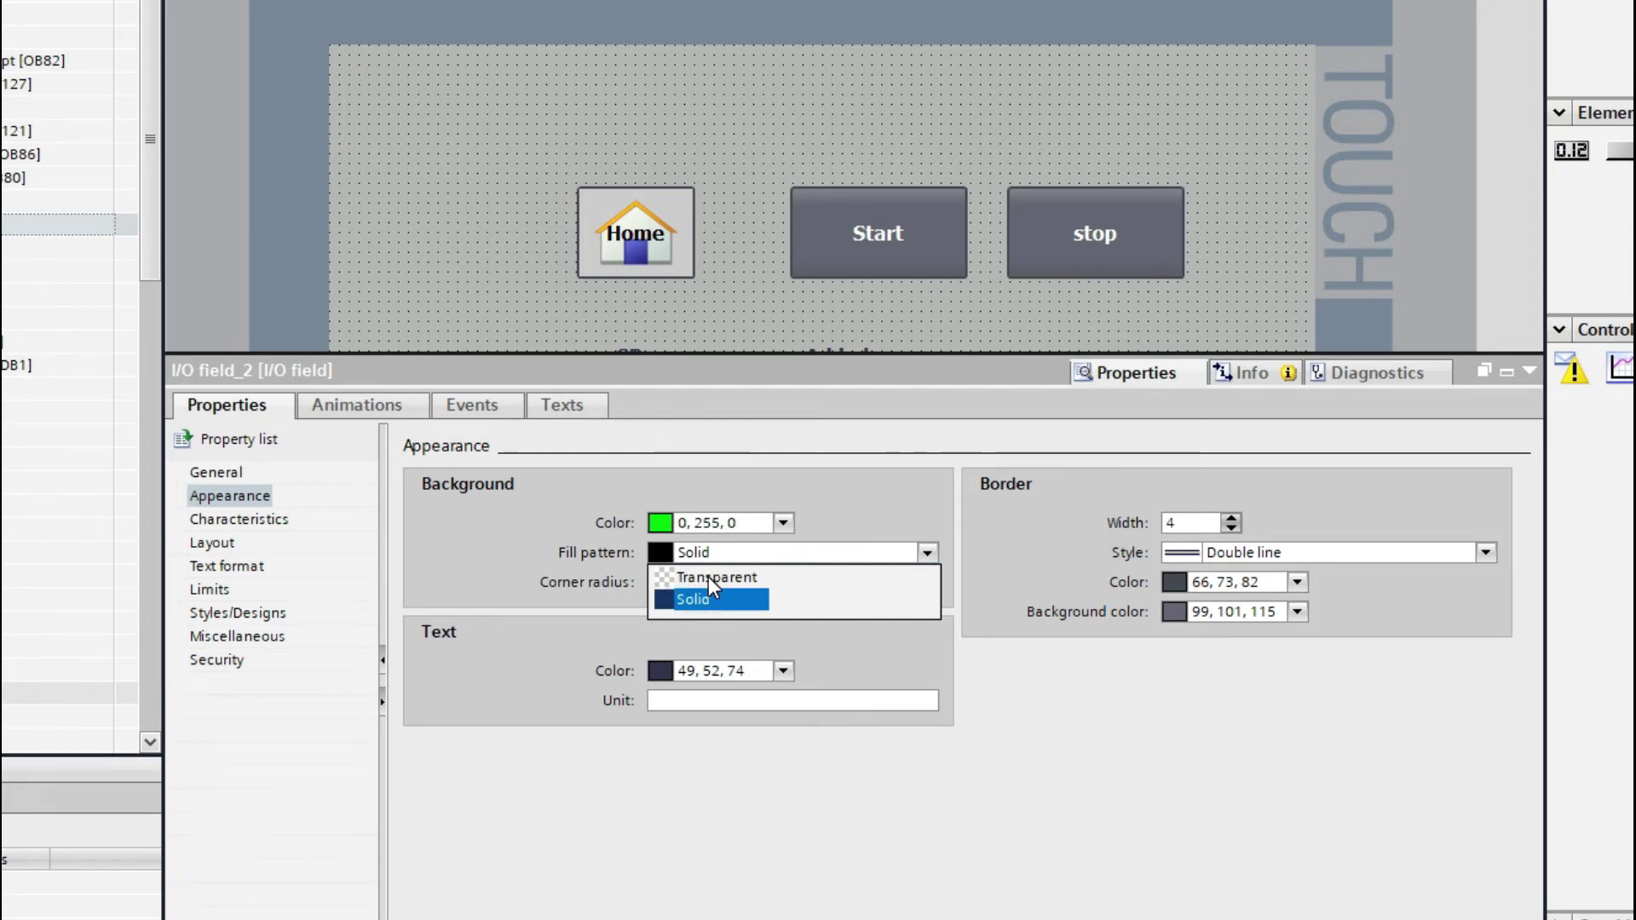
{"action": "left_click", "coordinate": [968, 644]}
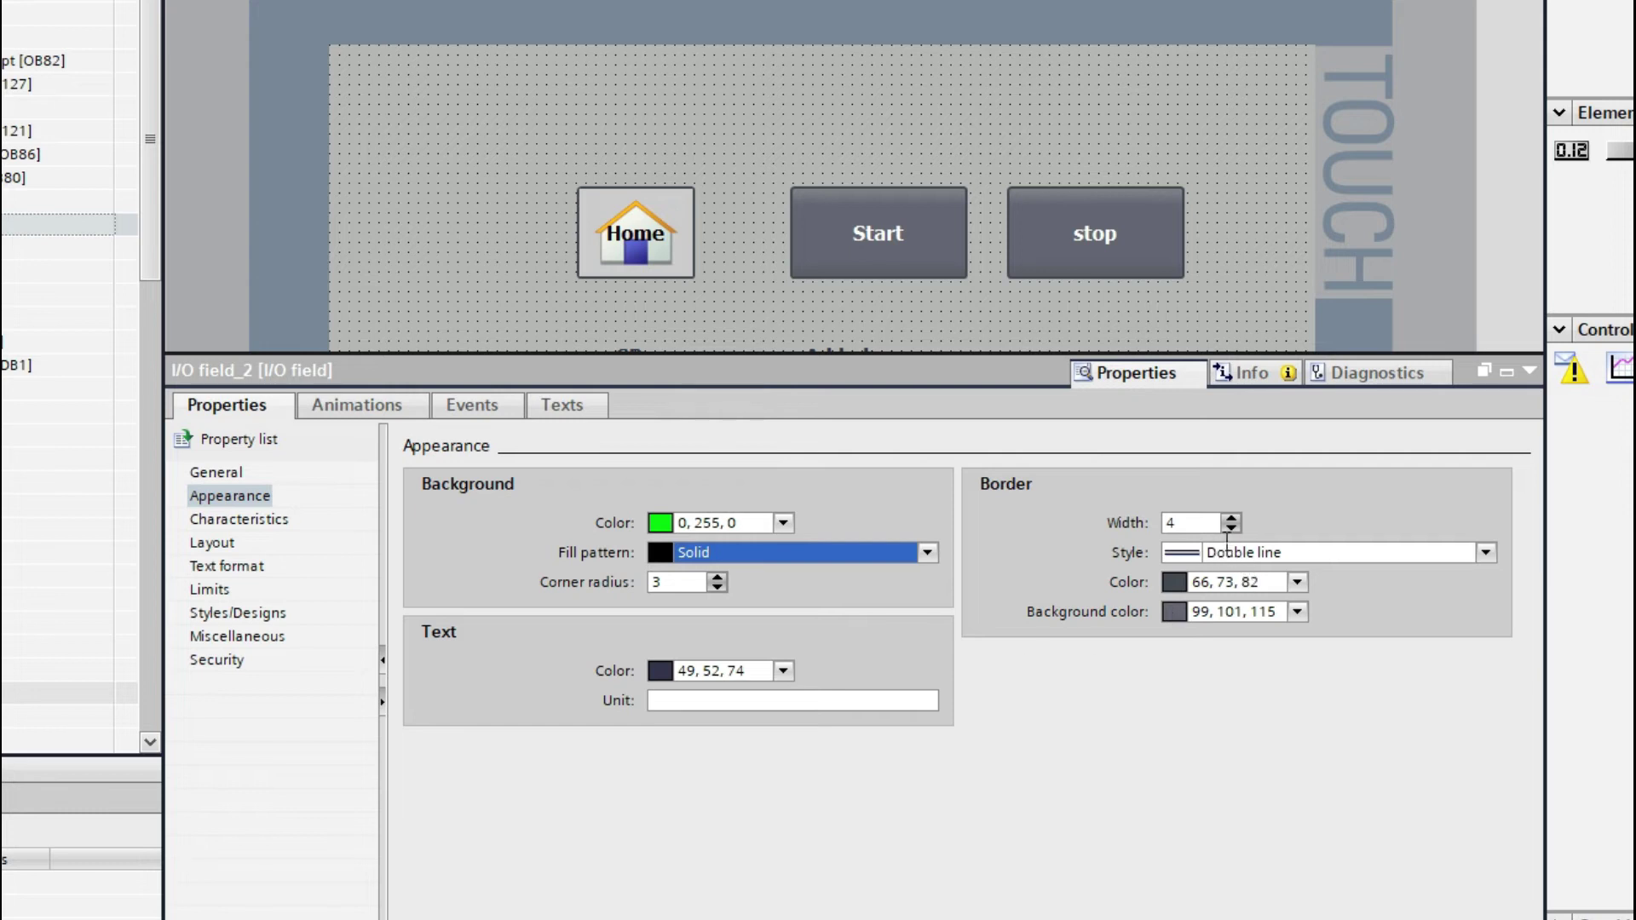
{"action": "left_click", "coordinate": [1523, 371]}
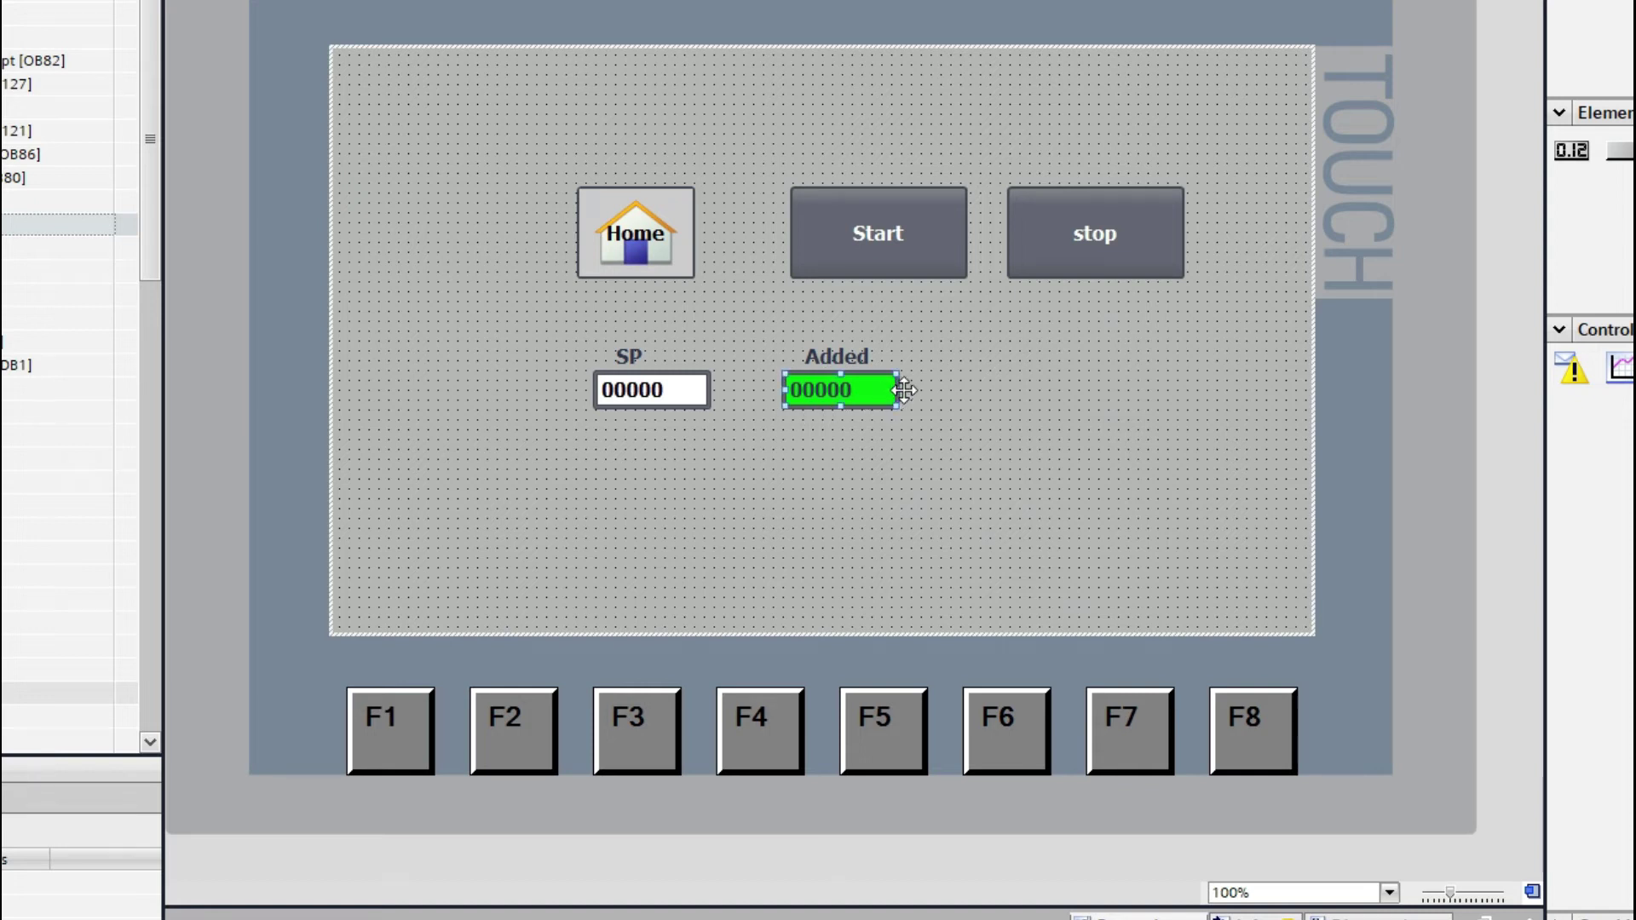
Step: Set the border width of the Added I/O field to 2 in its appearance properties
{"action": "right_click", "coordinate": [904, 390]}
{"action": "left_click", "coordinate": [946, 760]}
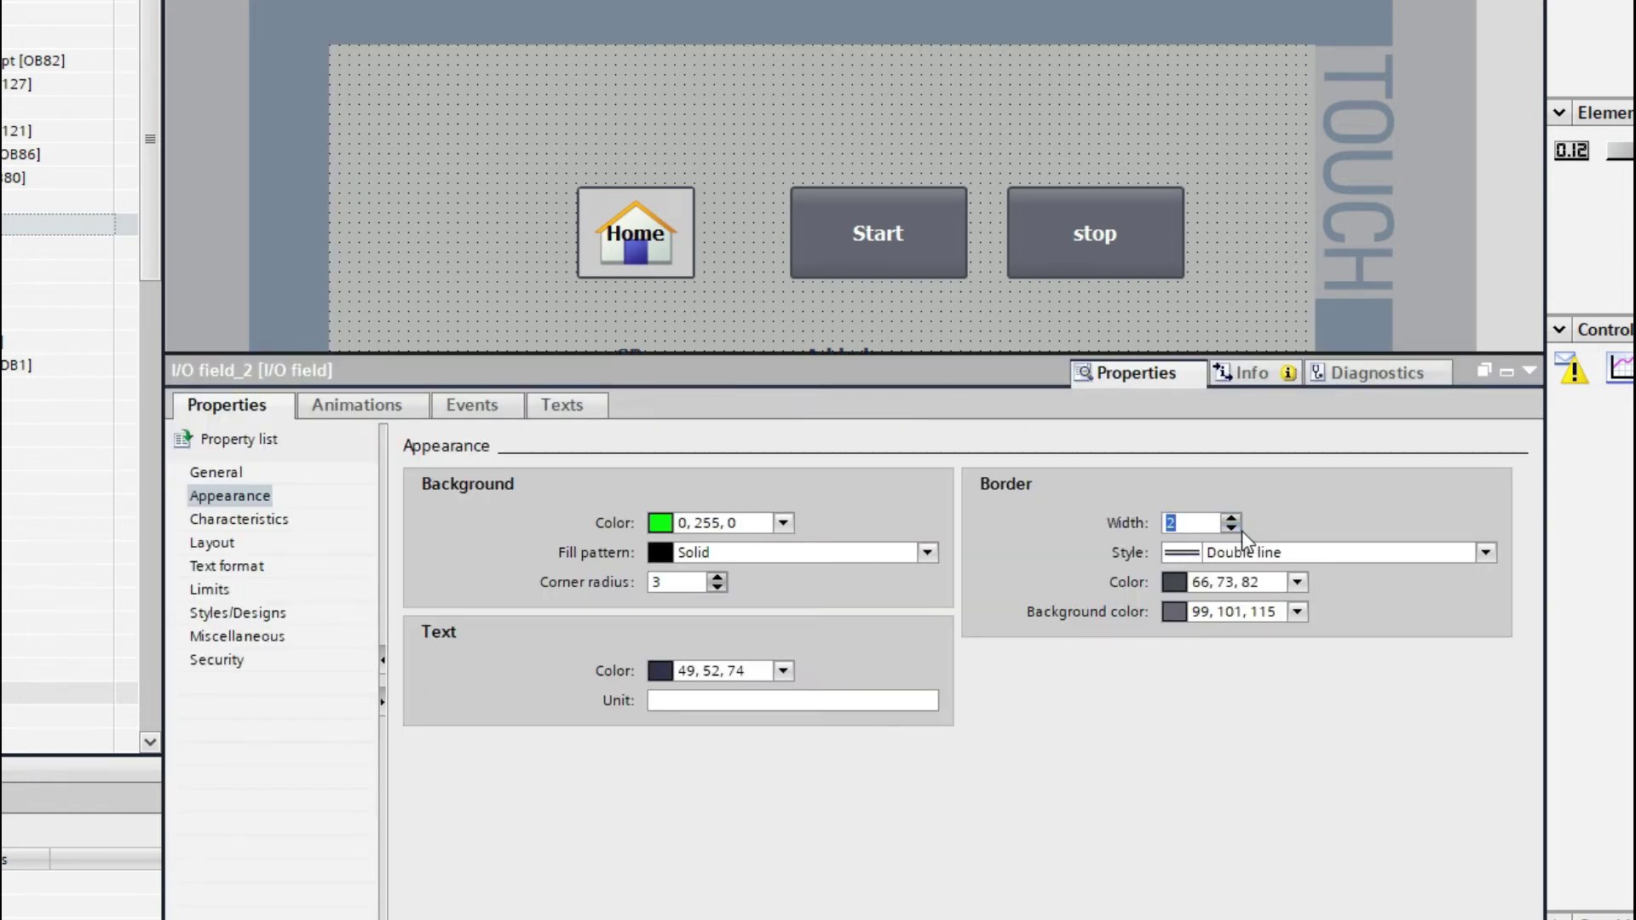
{"action": "left_click", "coordinate": [1531, 372]}
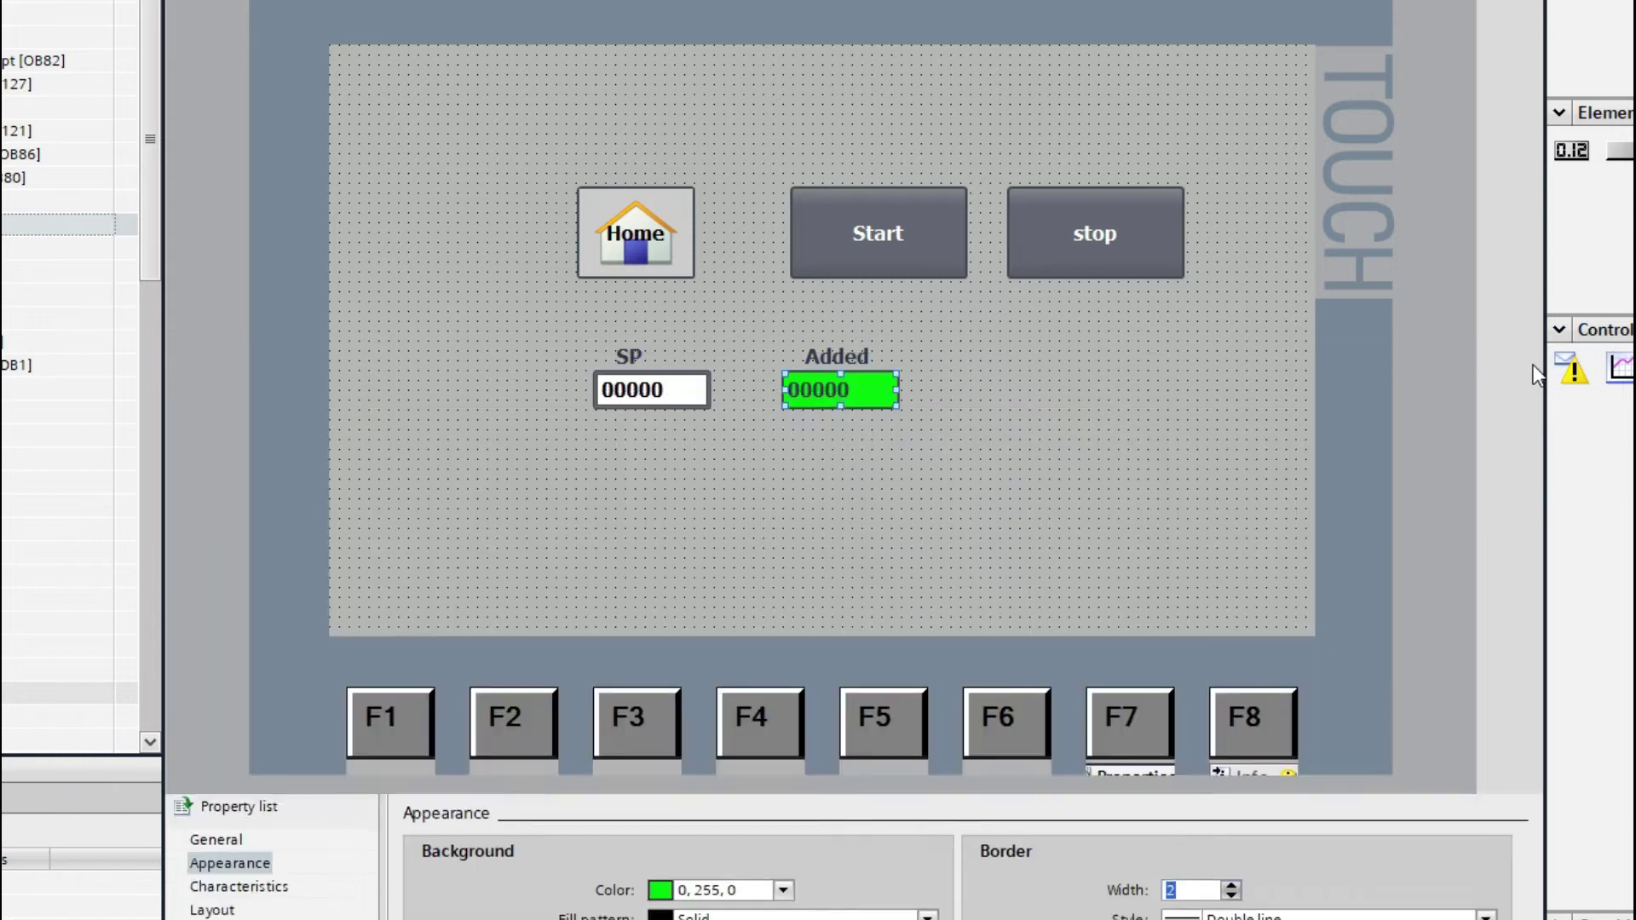
{"action": "left_click", "coordinate": [1042, 451]}
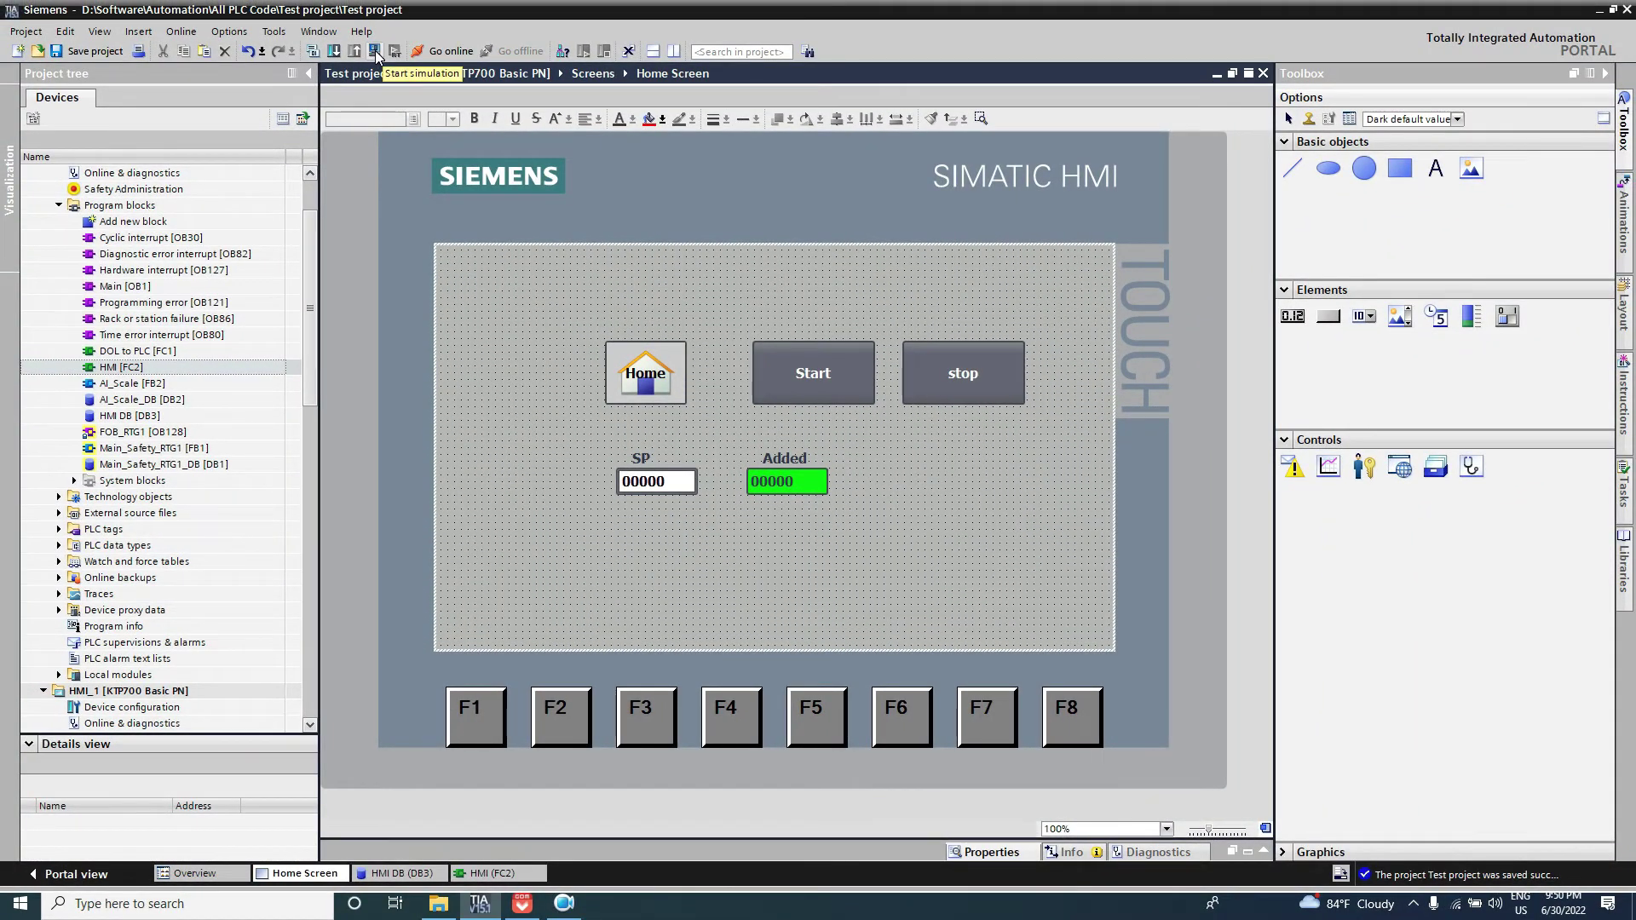
Step: Start the HMI simulation from the Home Screen and enter 22 in the SP field
{"action": "left_click", "coordinate": [376, 53]}
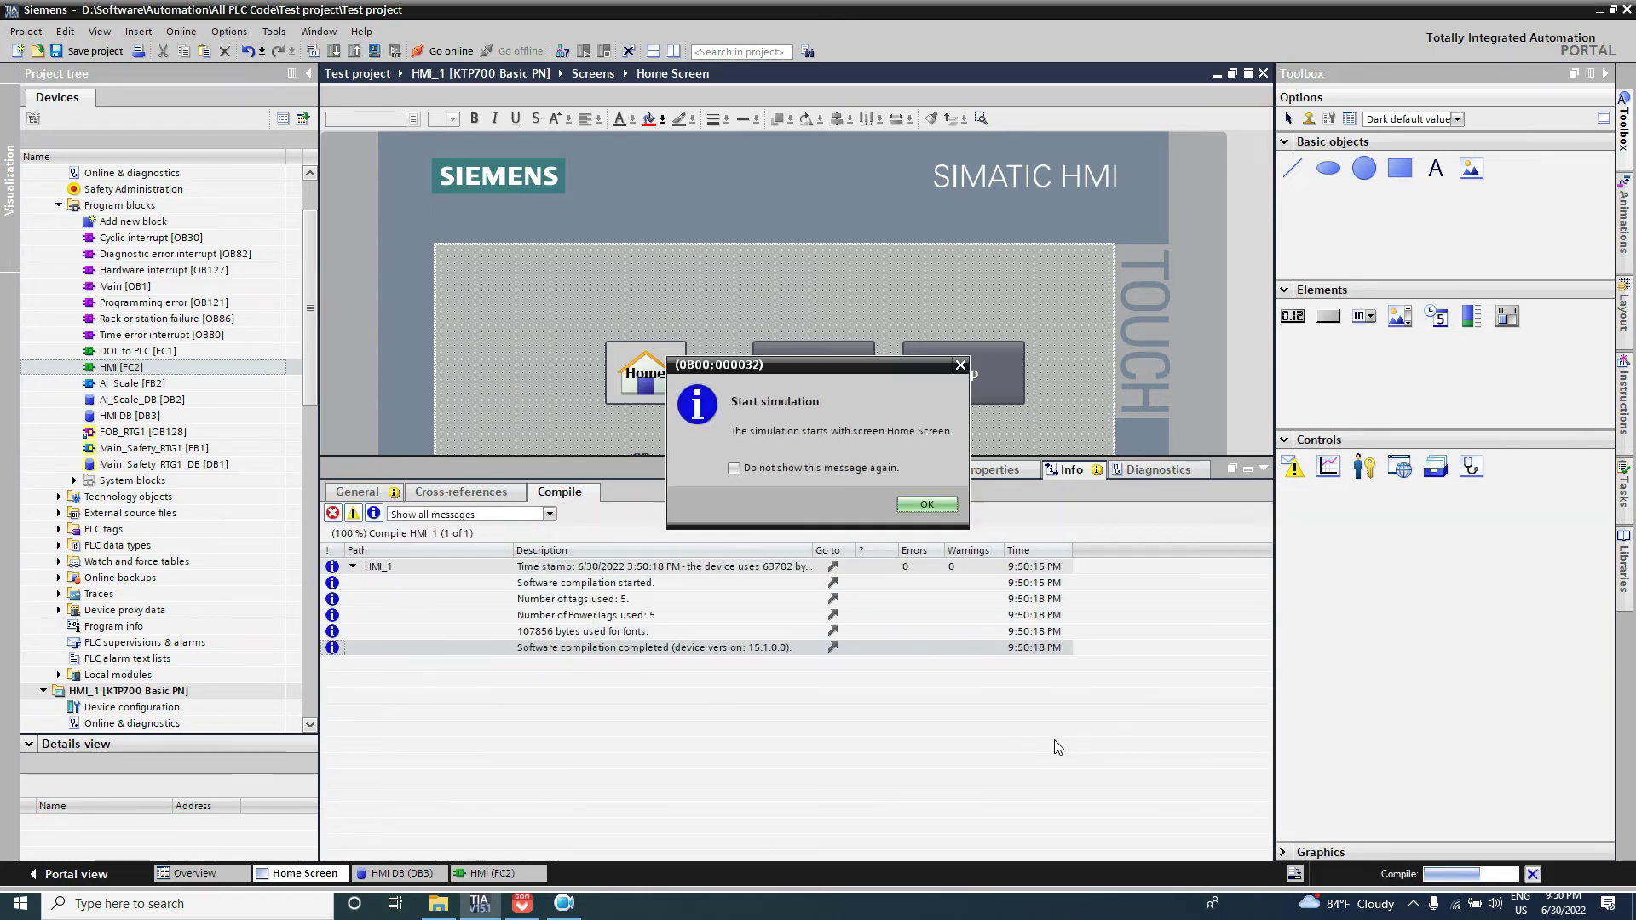
{"action": "left_click", "coordinate": [924, 503]}
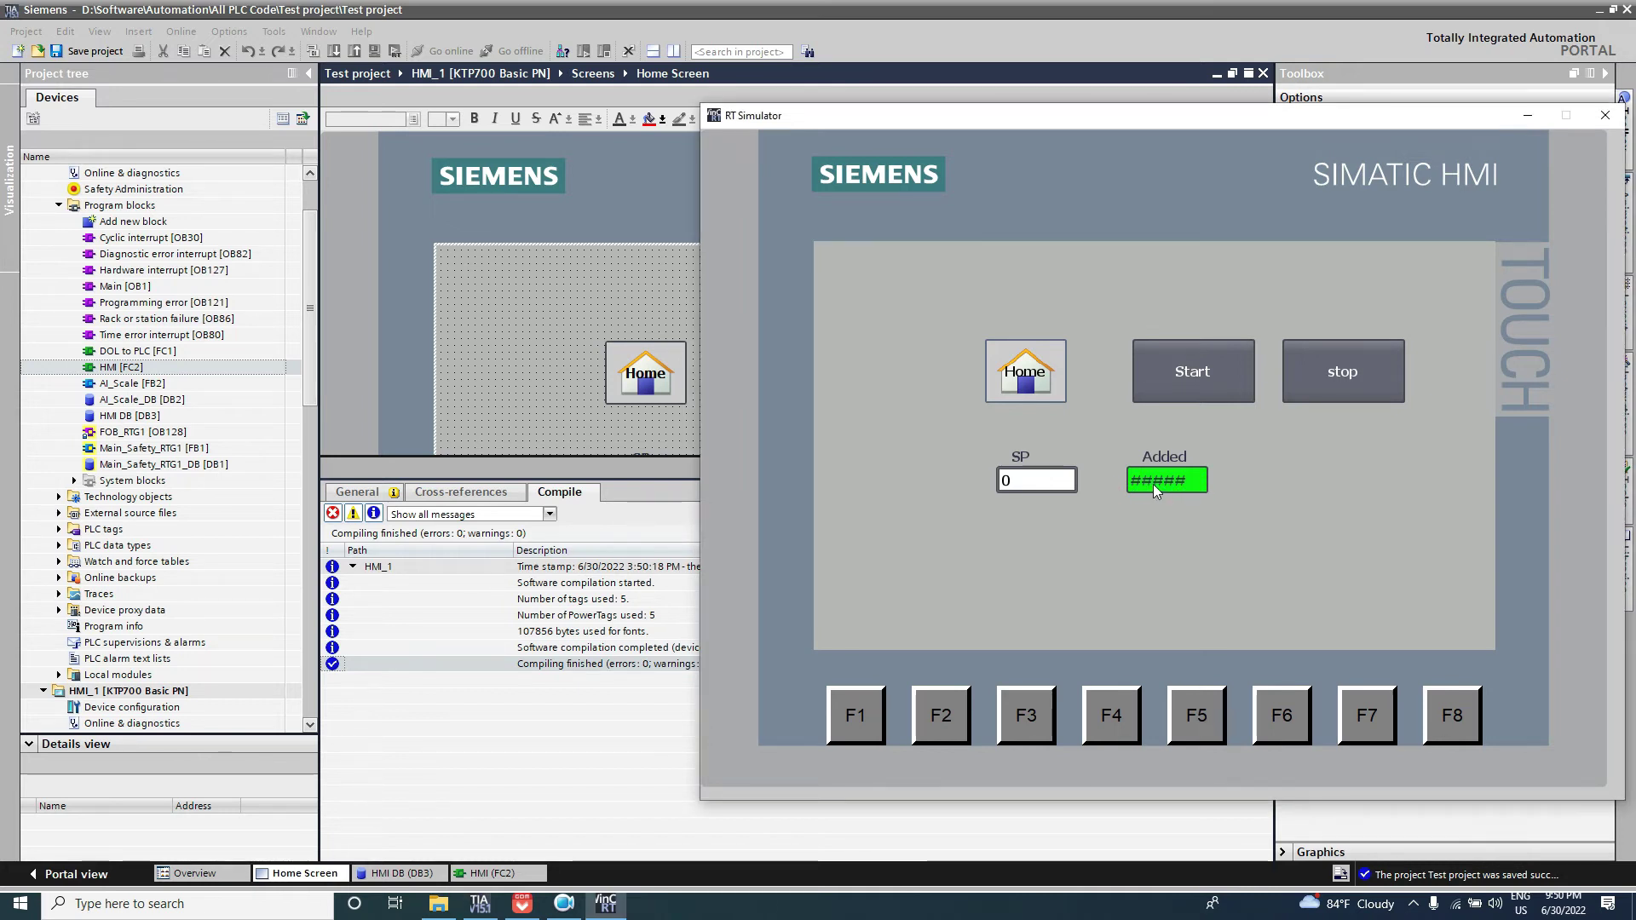
{"action": "left_click", "coordinate": [1039, 474]}
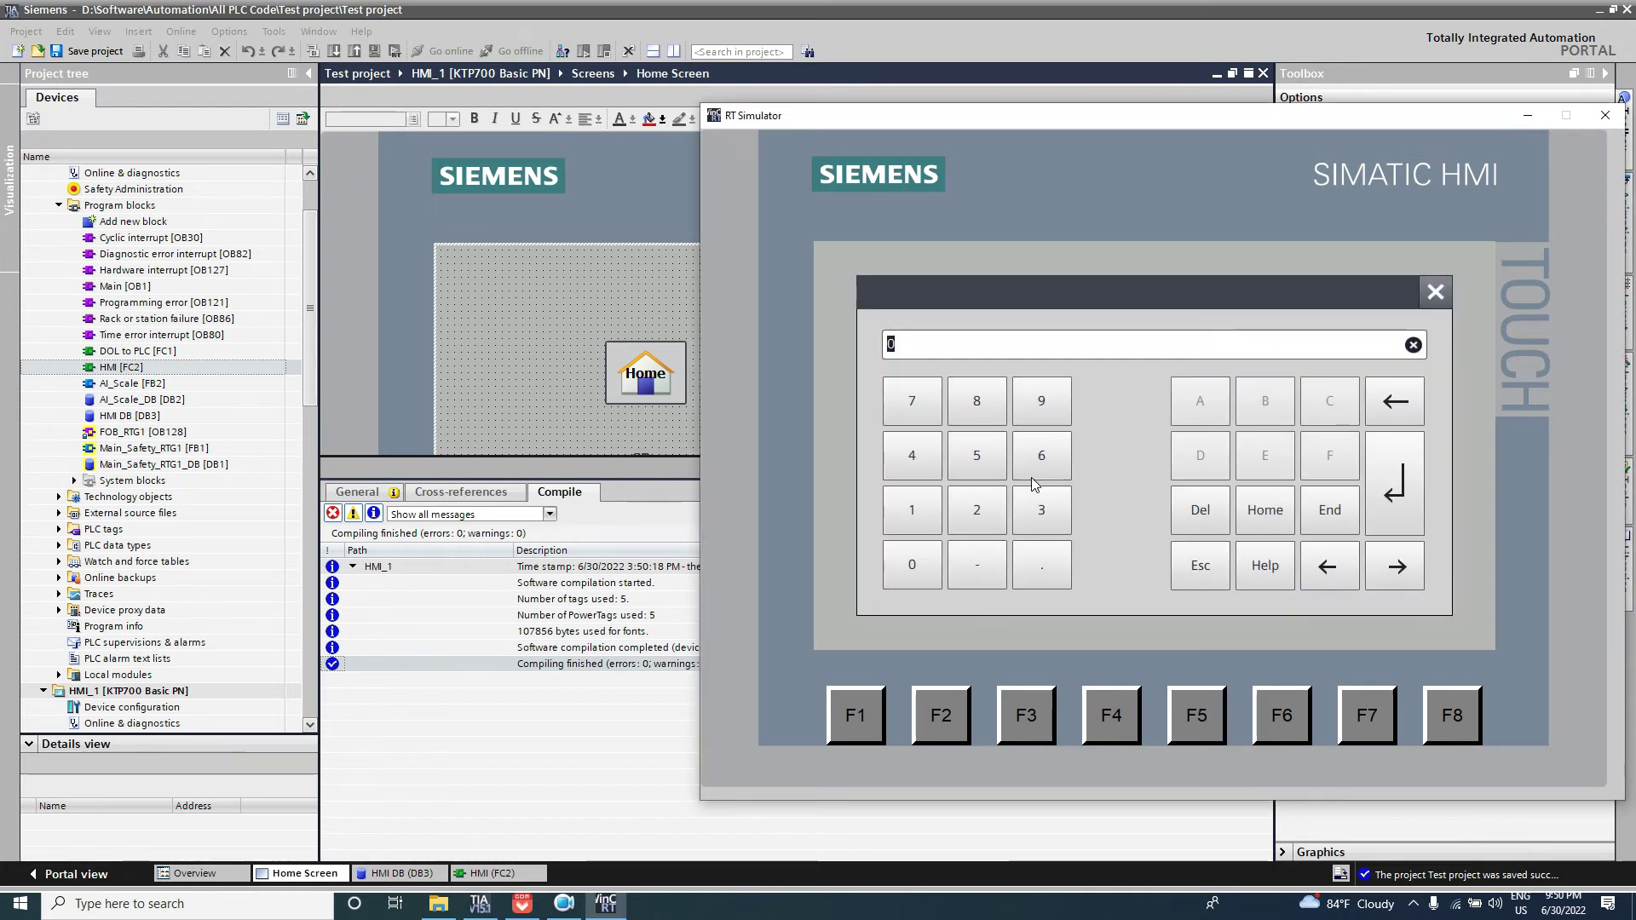
{"action": "left_click", "coordinate": [1437, 293]}
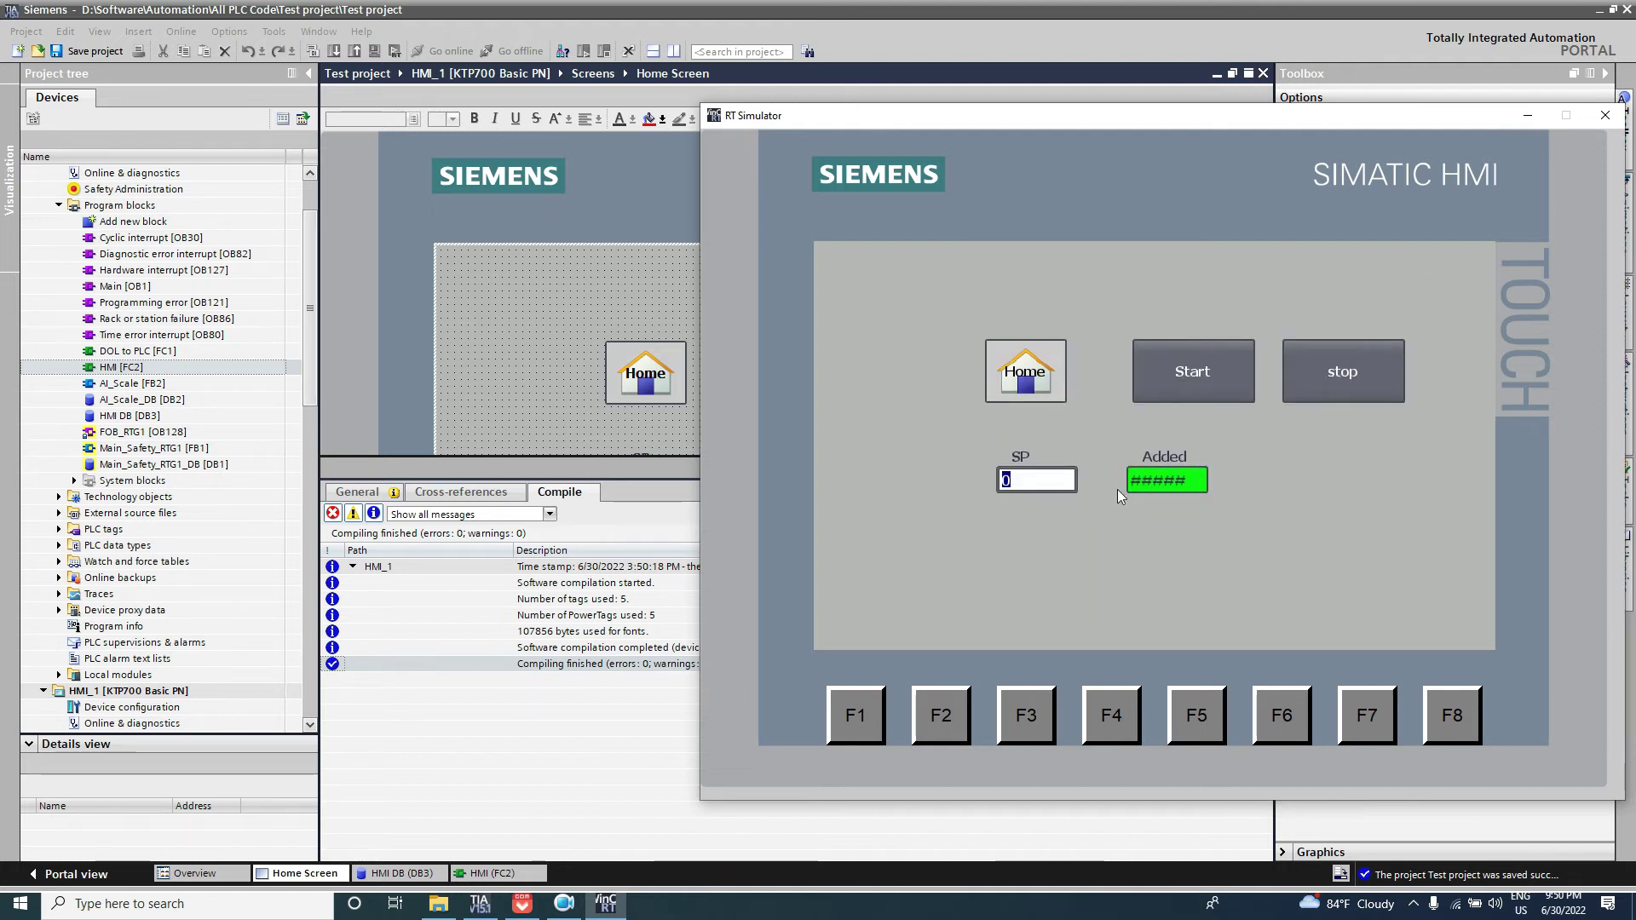
{"action": "left_click", "coordinate": [1031, 482]}
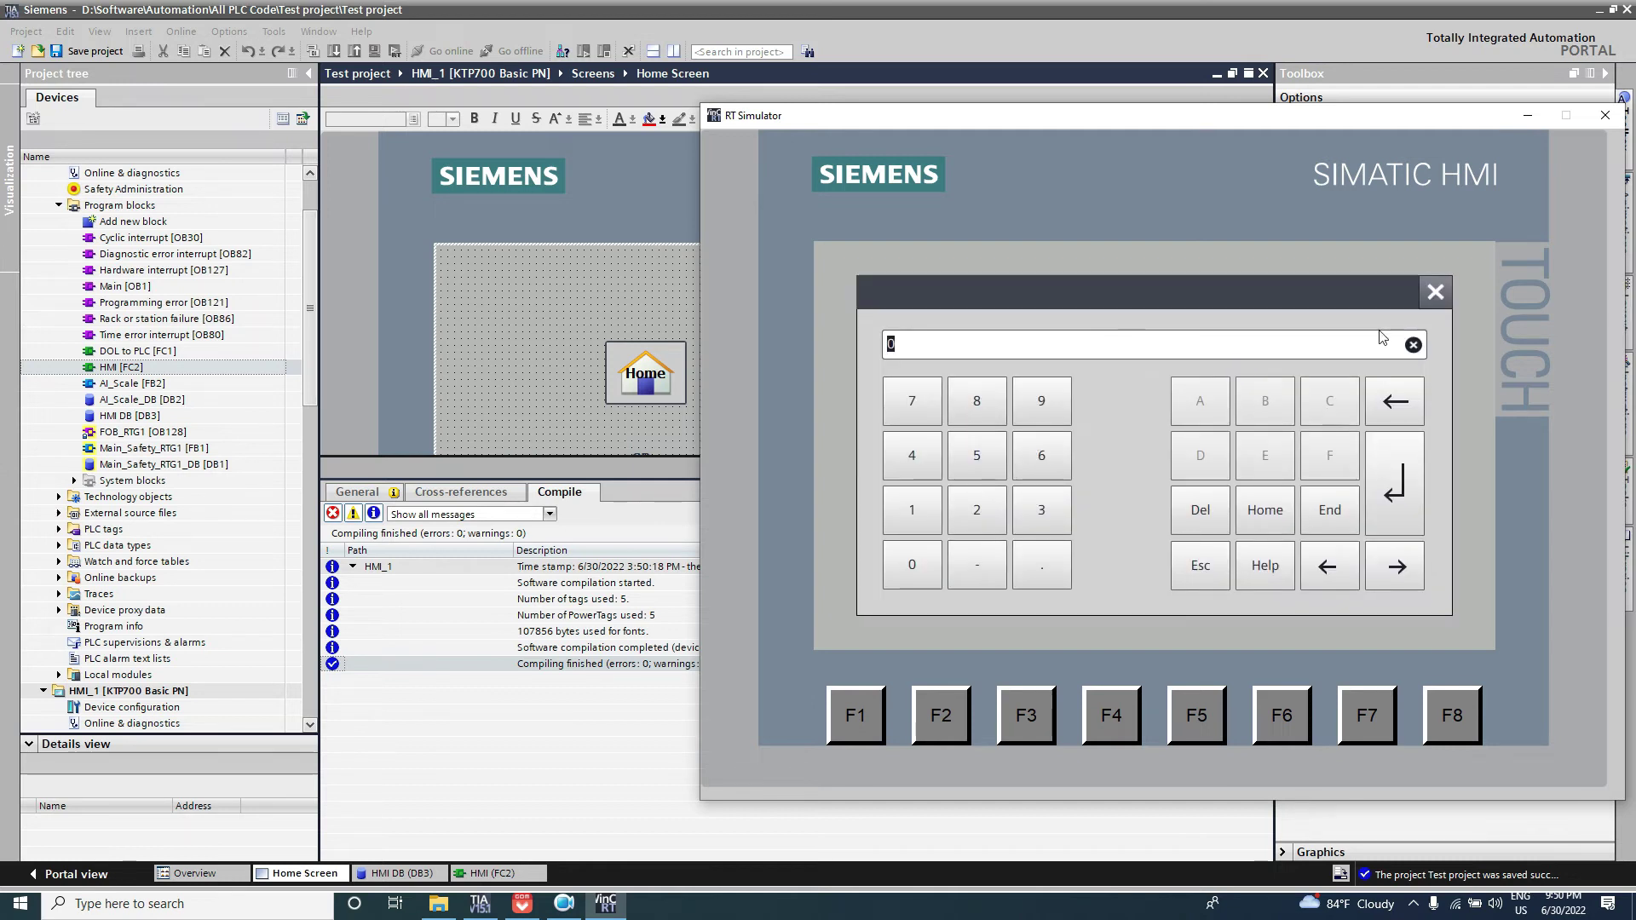
{"action": "left_click", "coordinate": [954, 511]}
{"action": "left_click", "coordinate": [954, 511]}
{"action": "left_click", "coordinate": [1408, 514]}
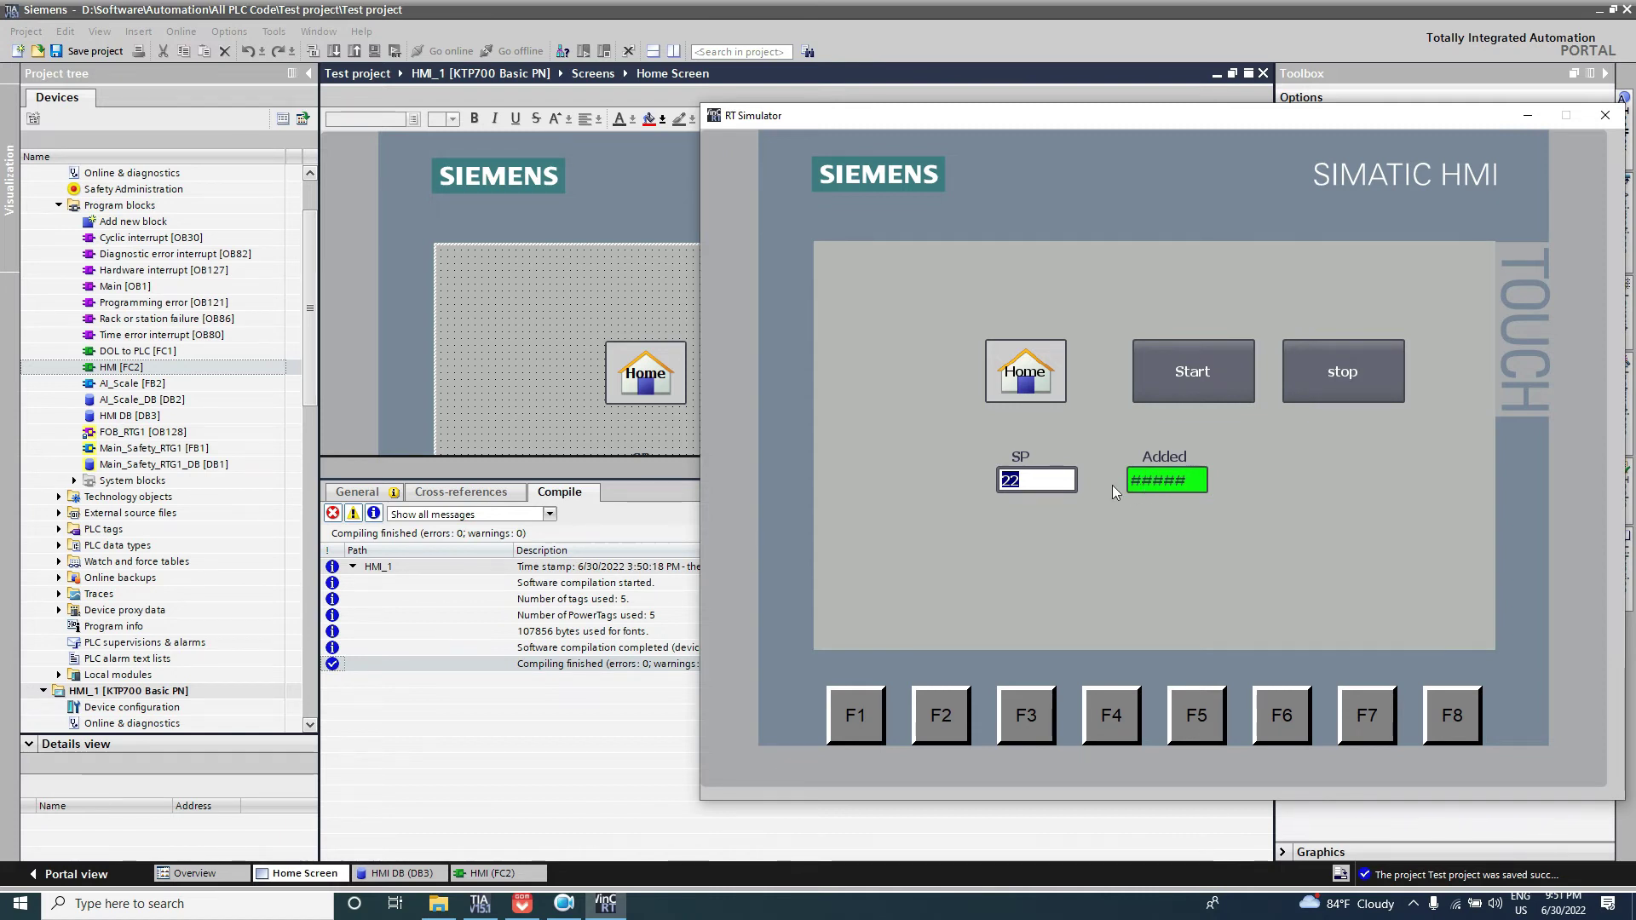
Step: Start the simulation of PLC_1 and load the software and safety program into the simulated PLC
{"action": "left_click", "coordinate": [311, 358]}
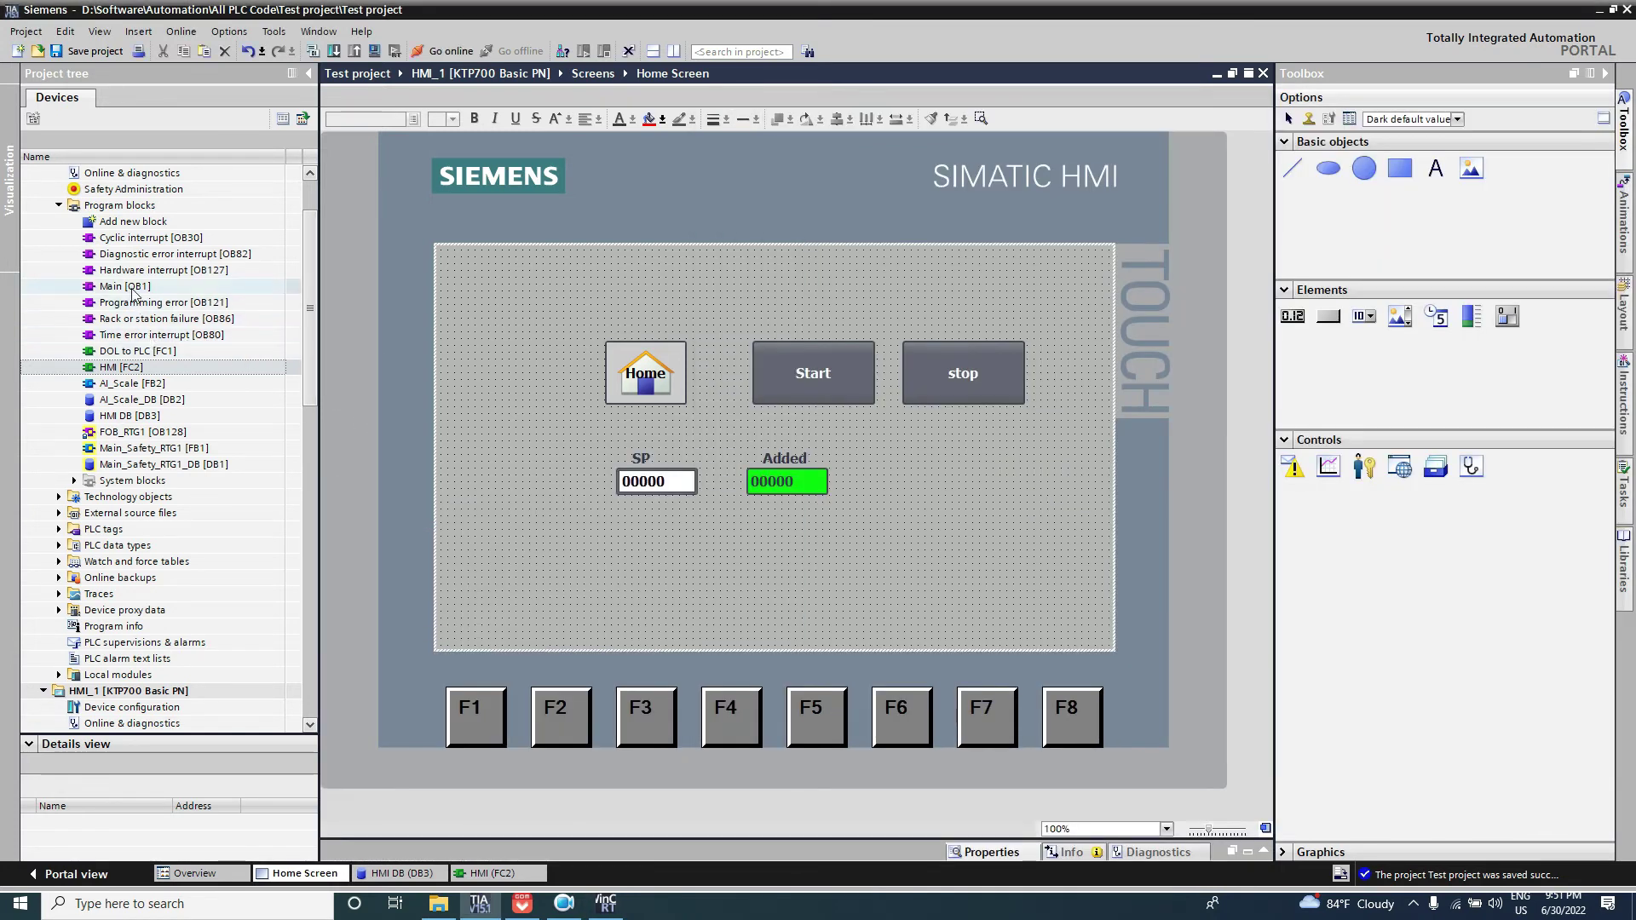
{"action": "left_click", "coordinate": [110, 207]}
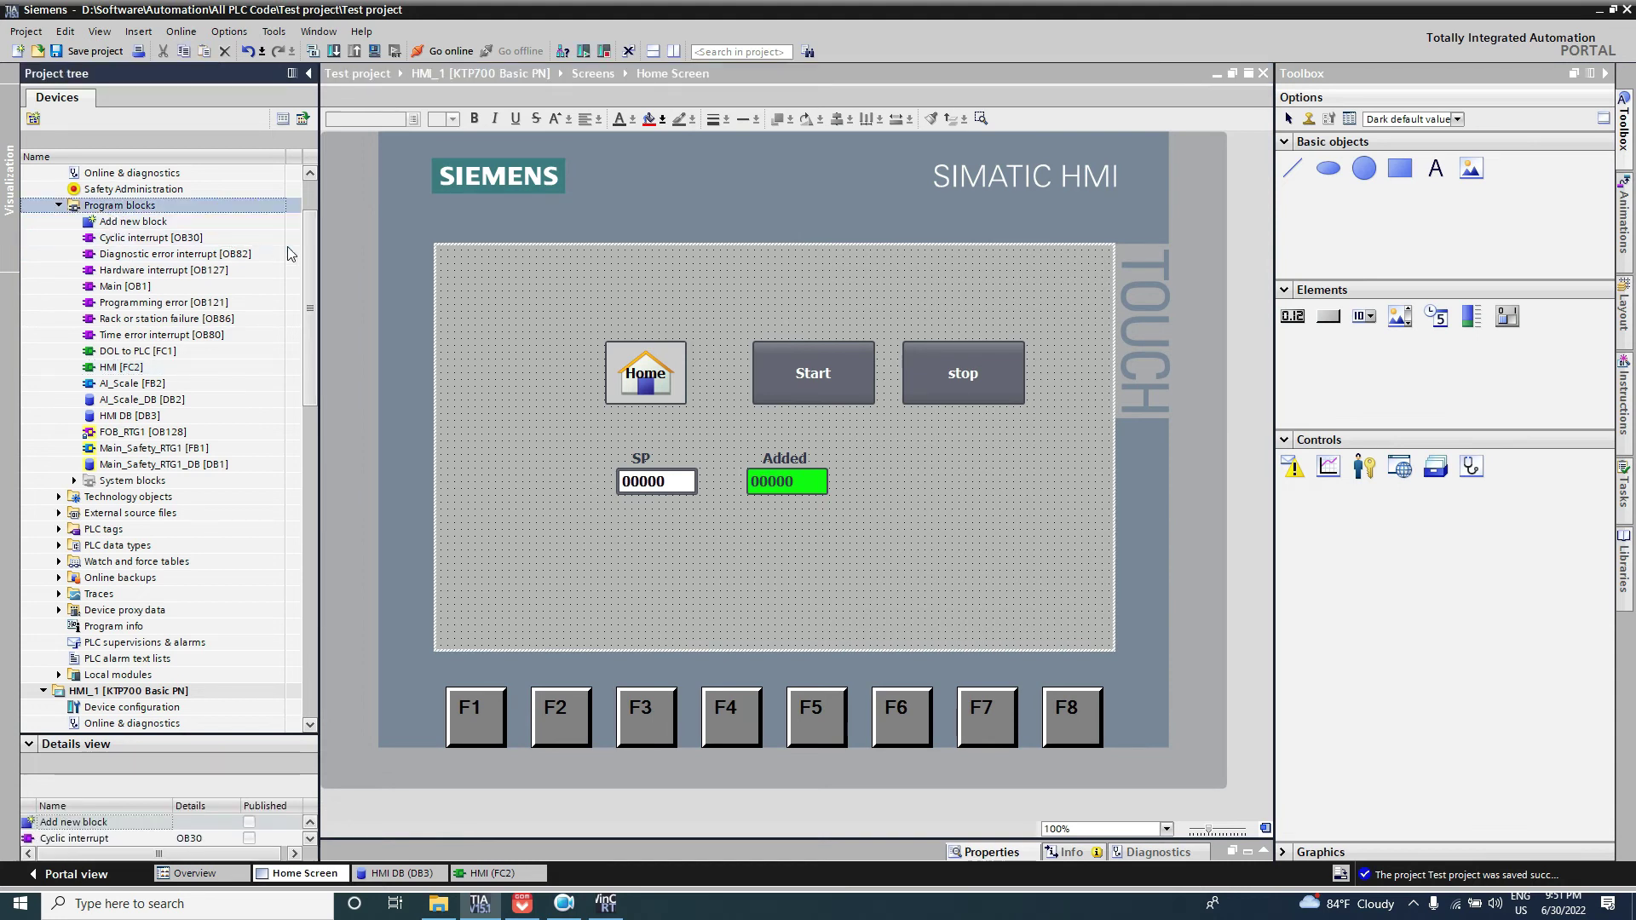
{"action": "scroll", "coordinate": [170, 256], "scroll_direction": "up", "scroll_amount": 2}
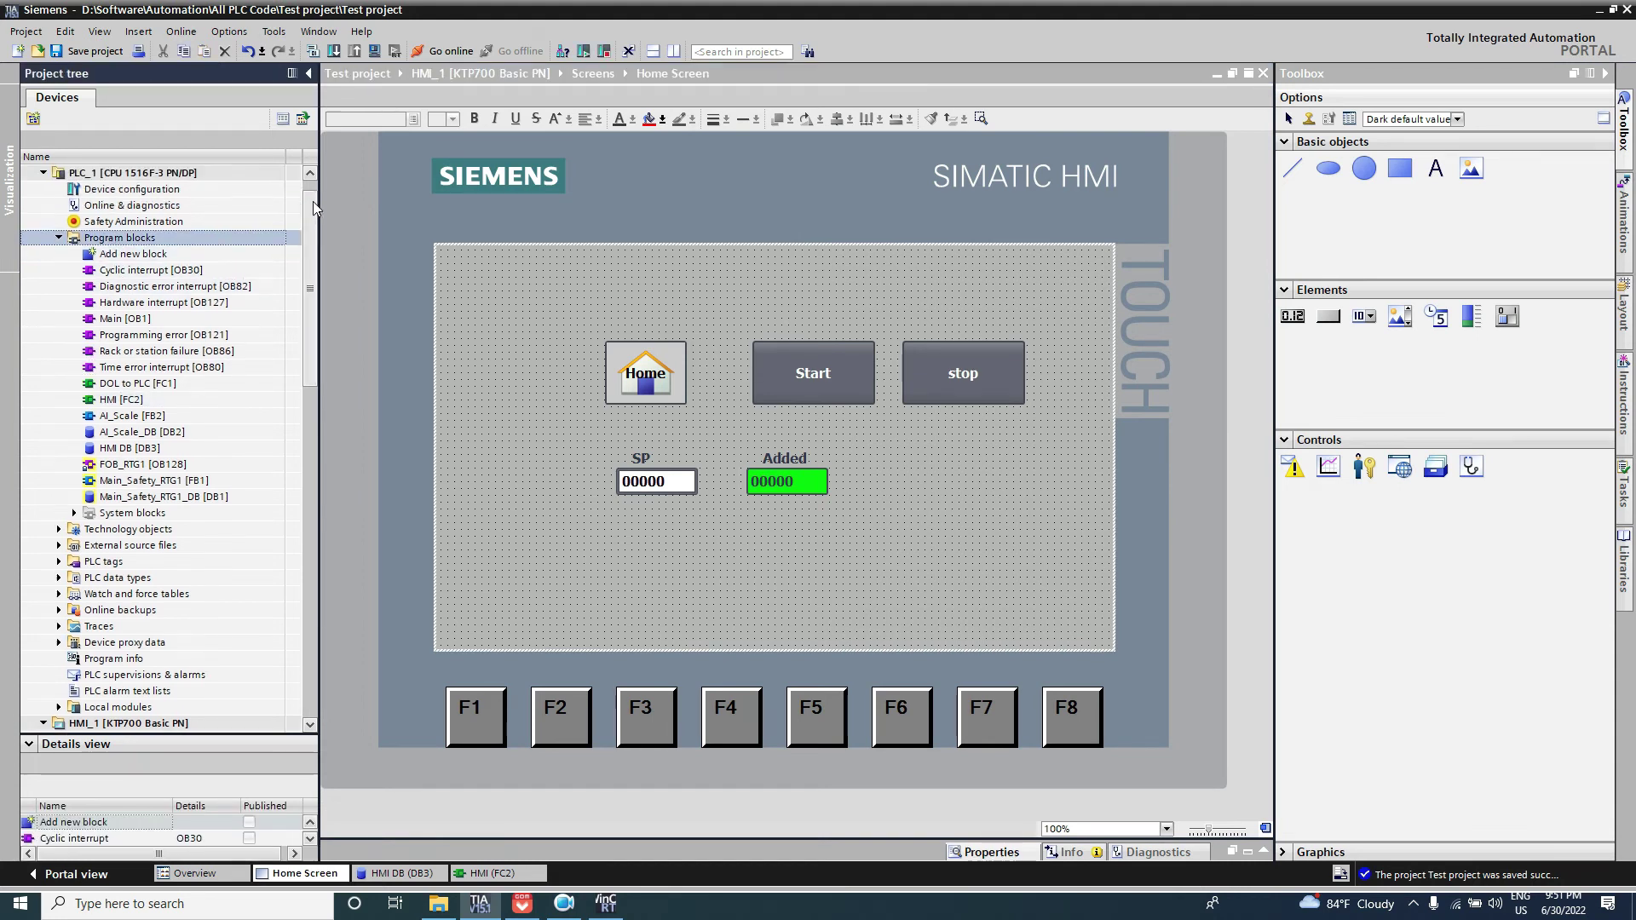
{"action": "left_click", "coordinate": [157, 223]}
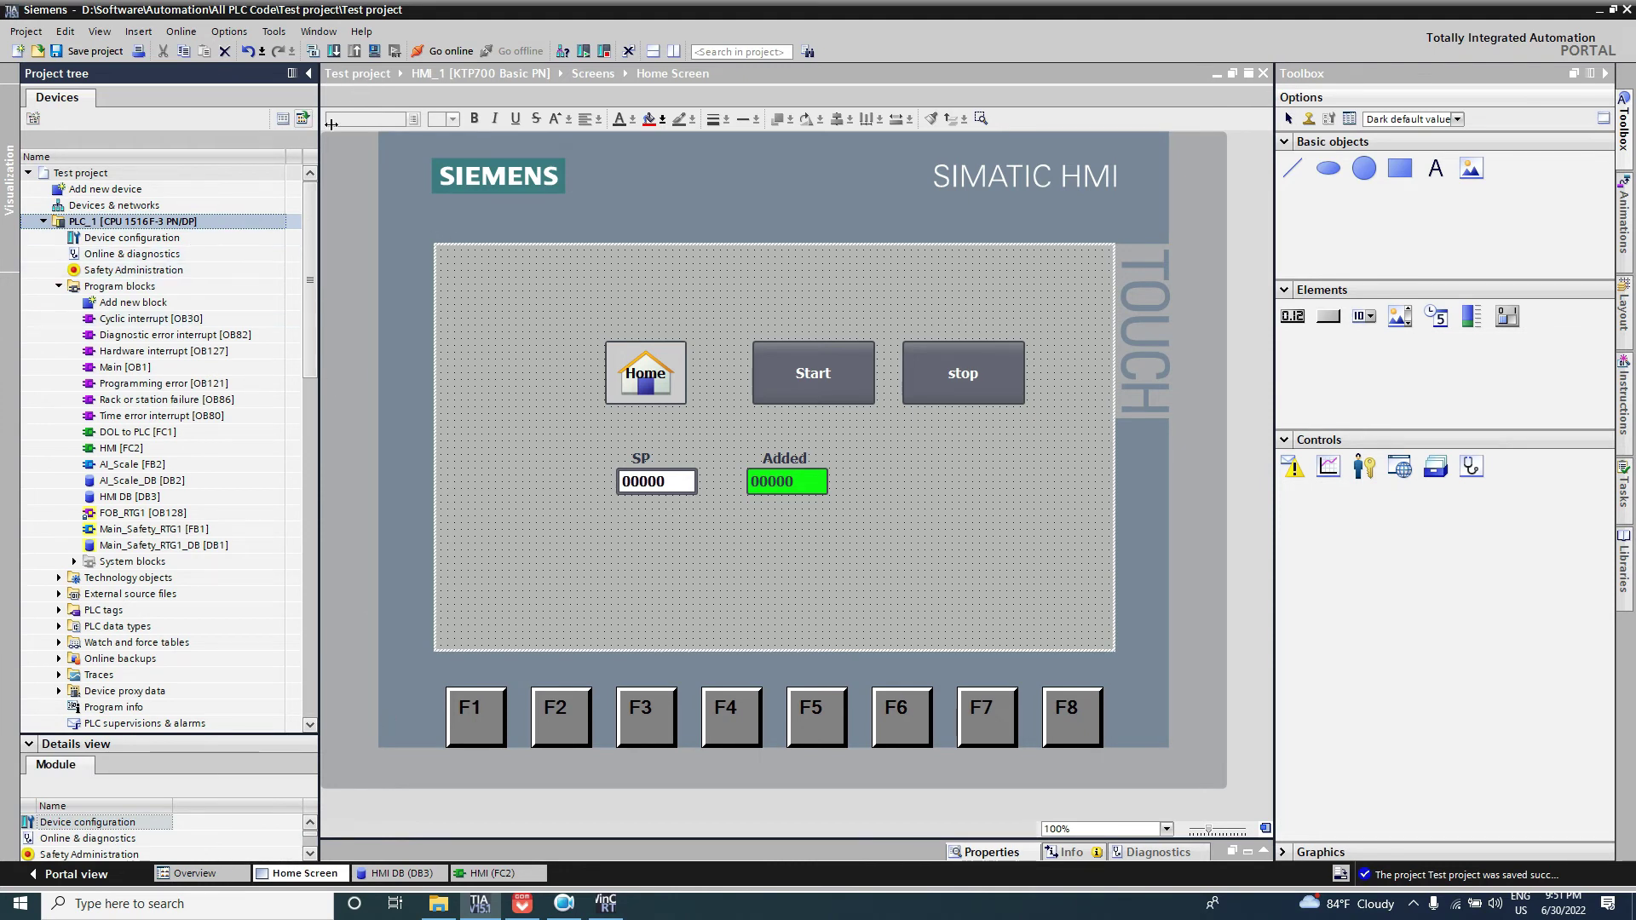
{"action": "left_click", "coordinate": [375, 53]}
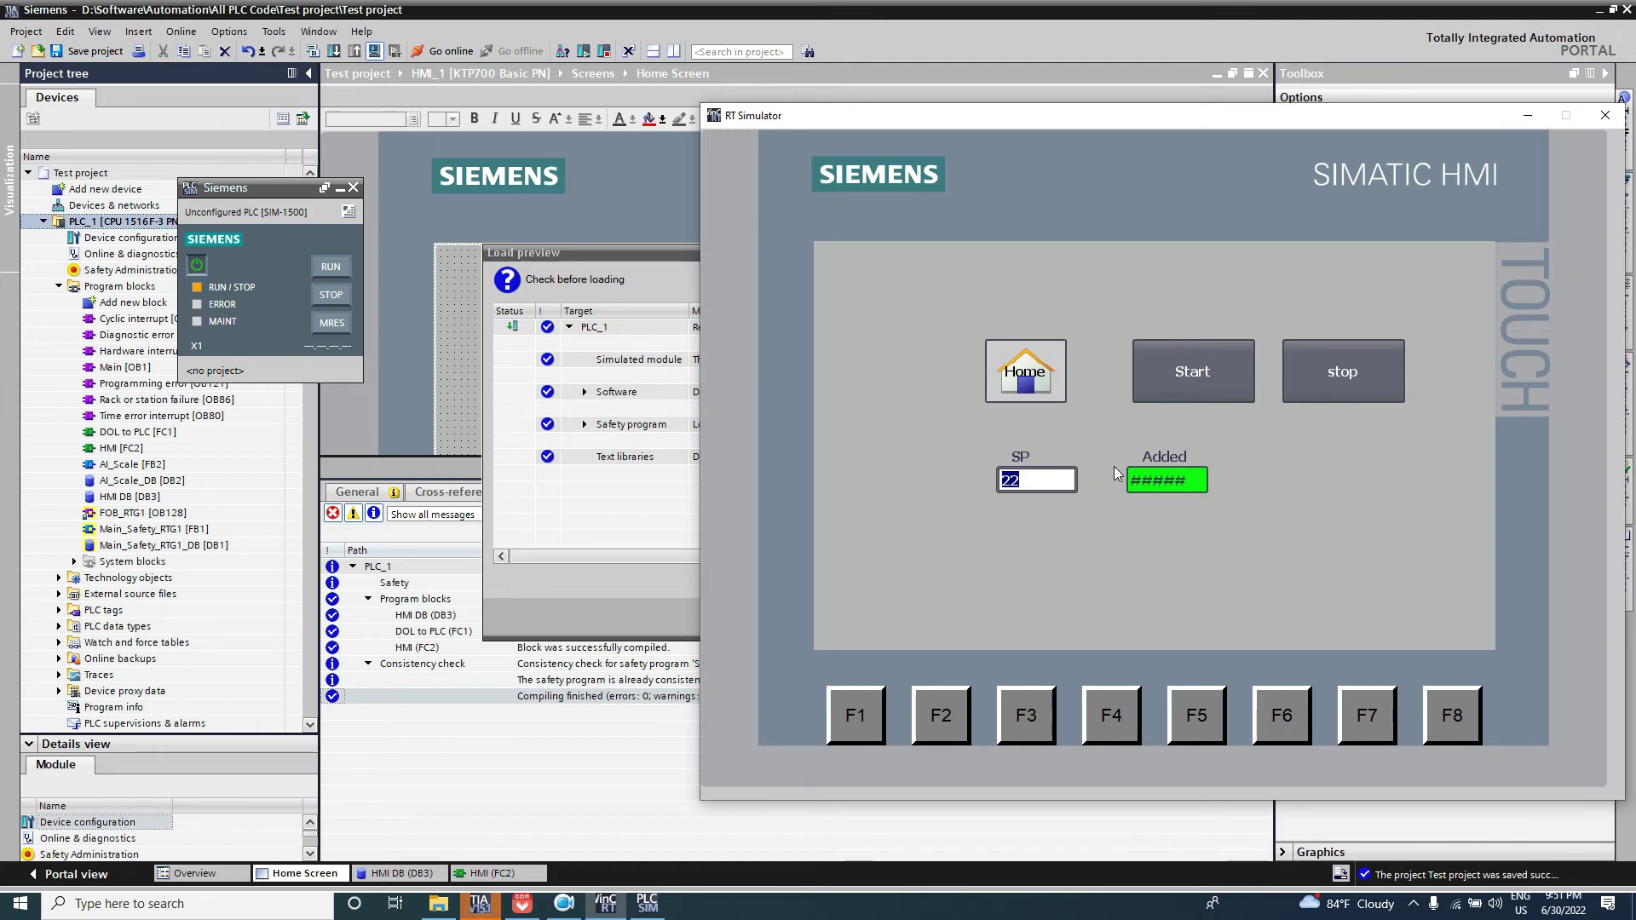
{"action": "left_click", "coordinate": [654, 509]}
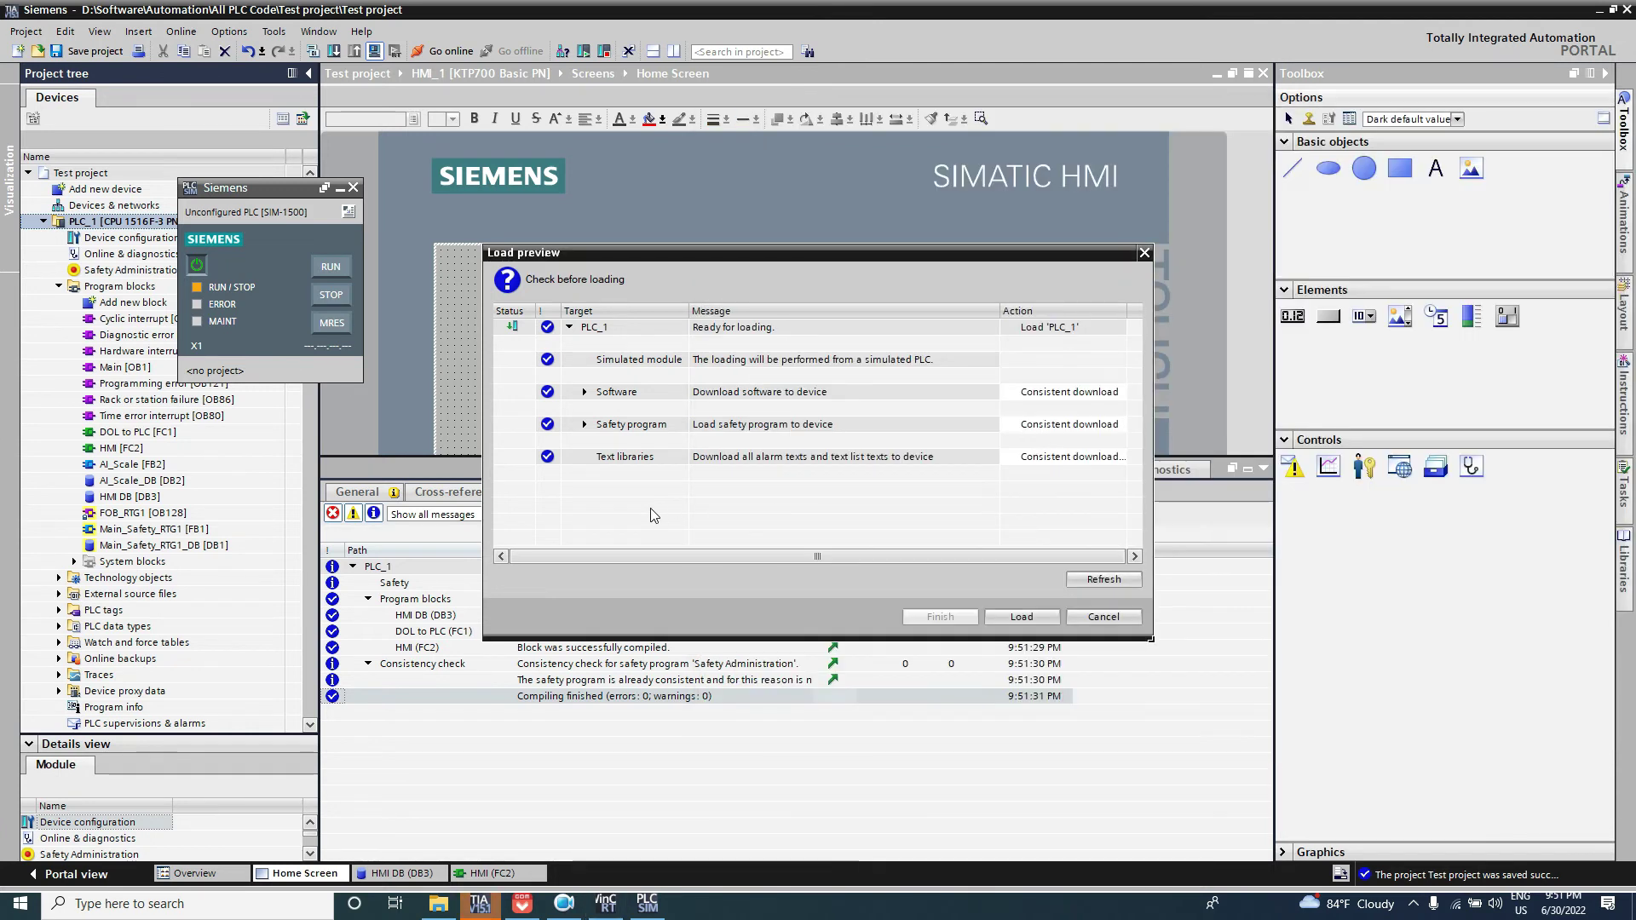
{"action": "left_click", "coordinate": [1019, 616]}
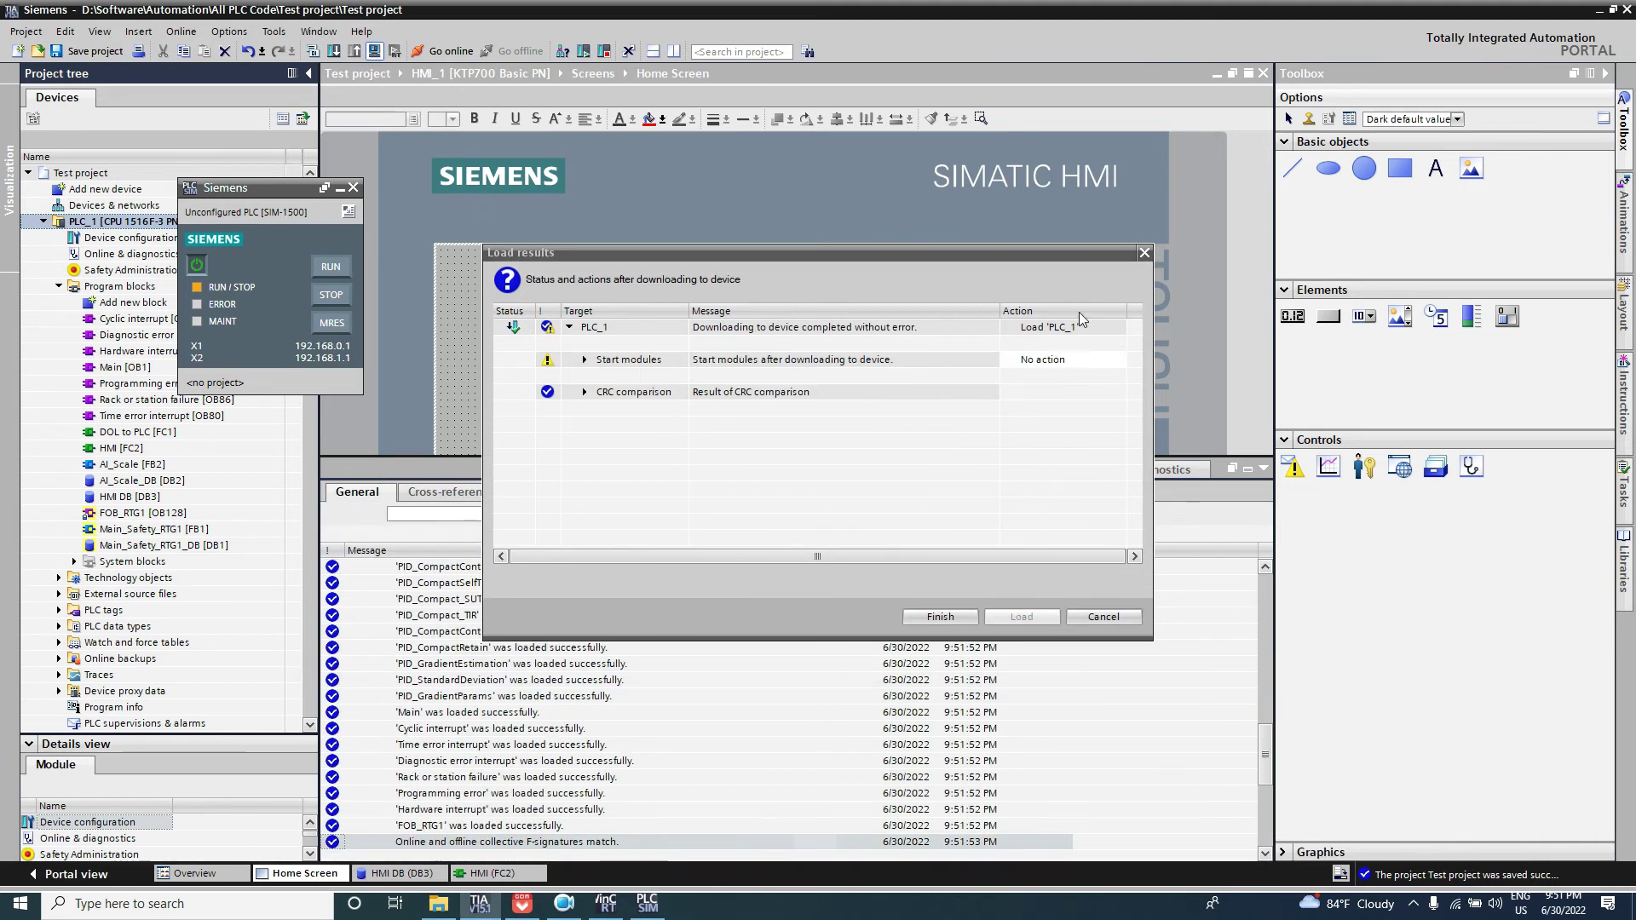
Step: Set the start modules action to Start module, finish the load, and minimize the simulated PLC window
{"action": "left_click", "coordinate": [1110, 361]}
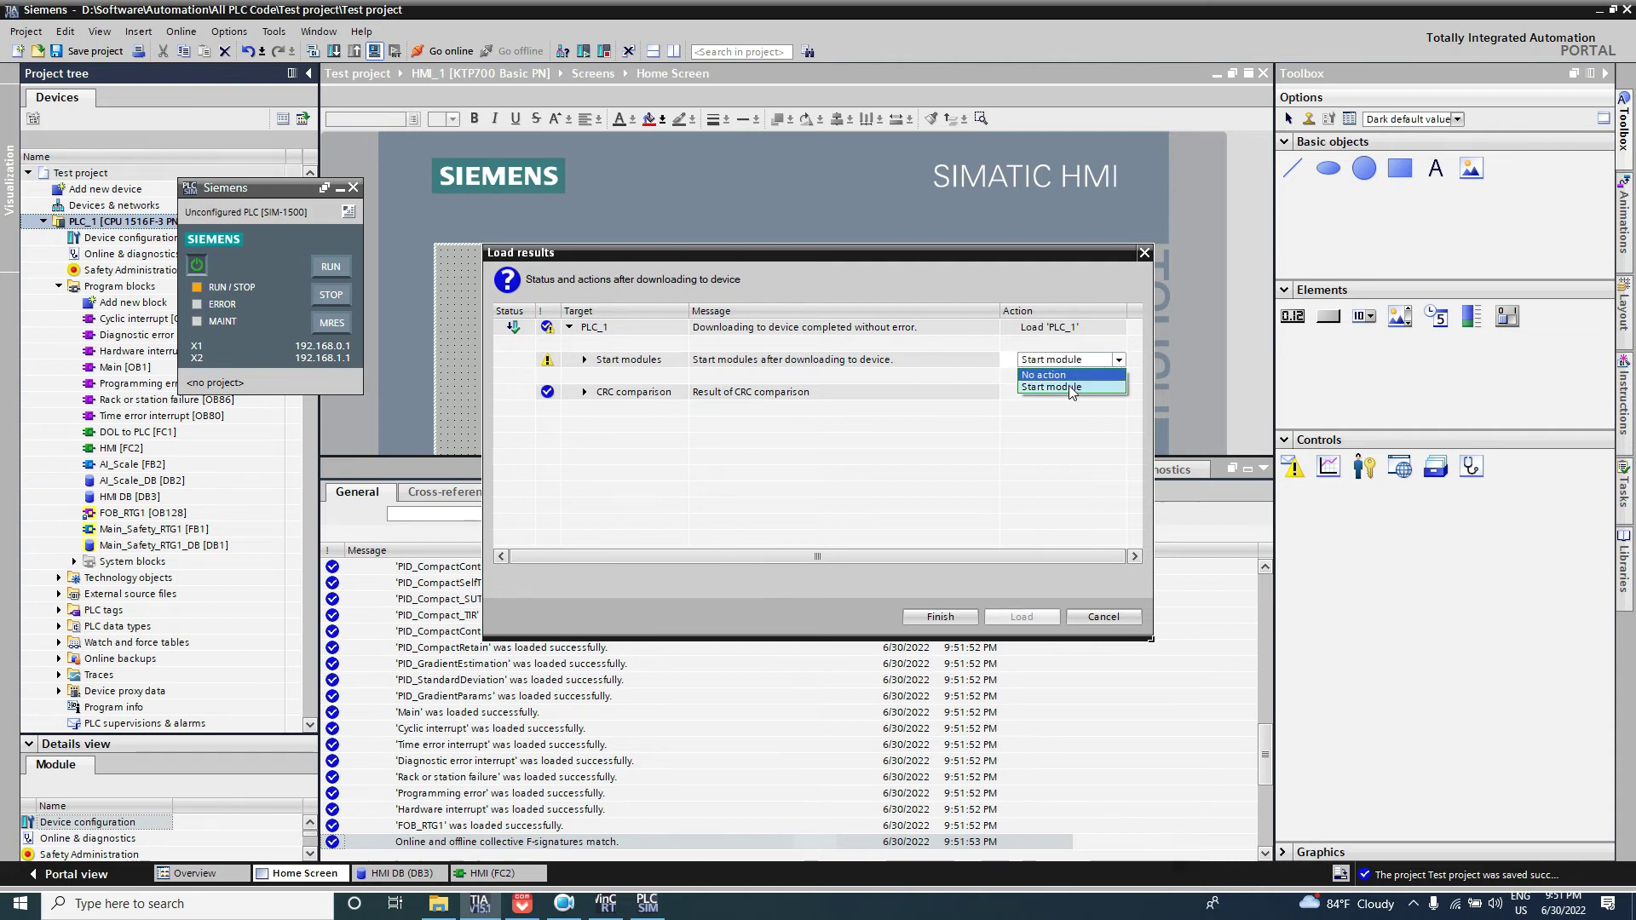
{"action": "left_click", "coordinate": [1076, 386]}
{"action": "left_click", "coordinate": [940, 616]}
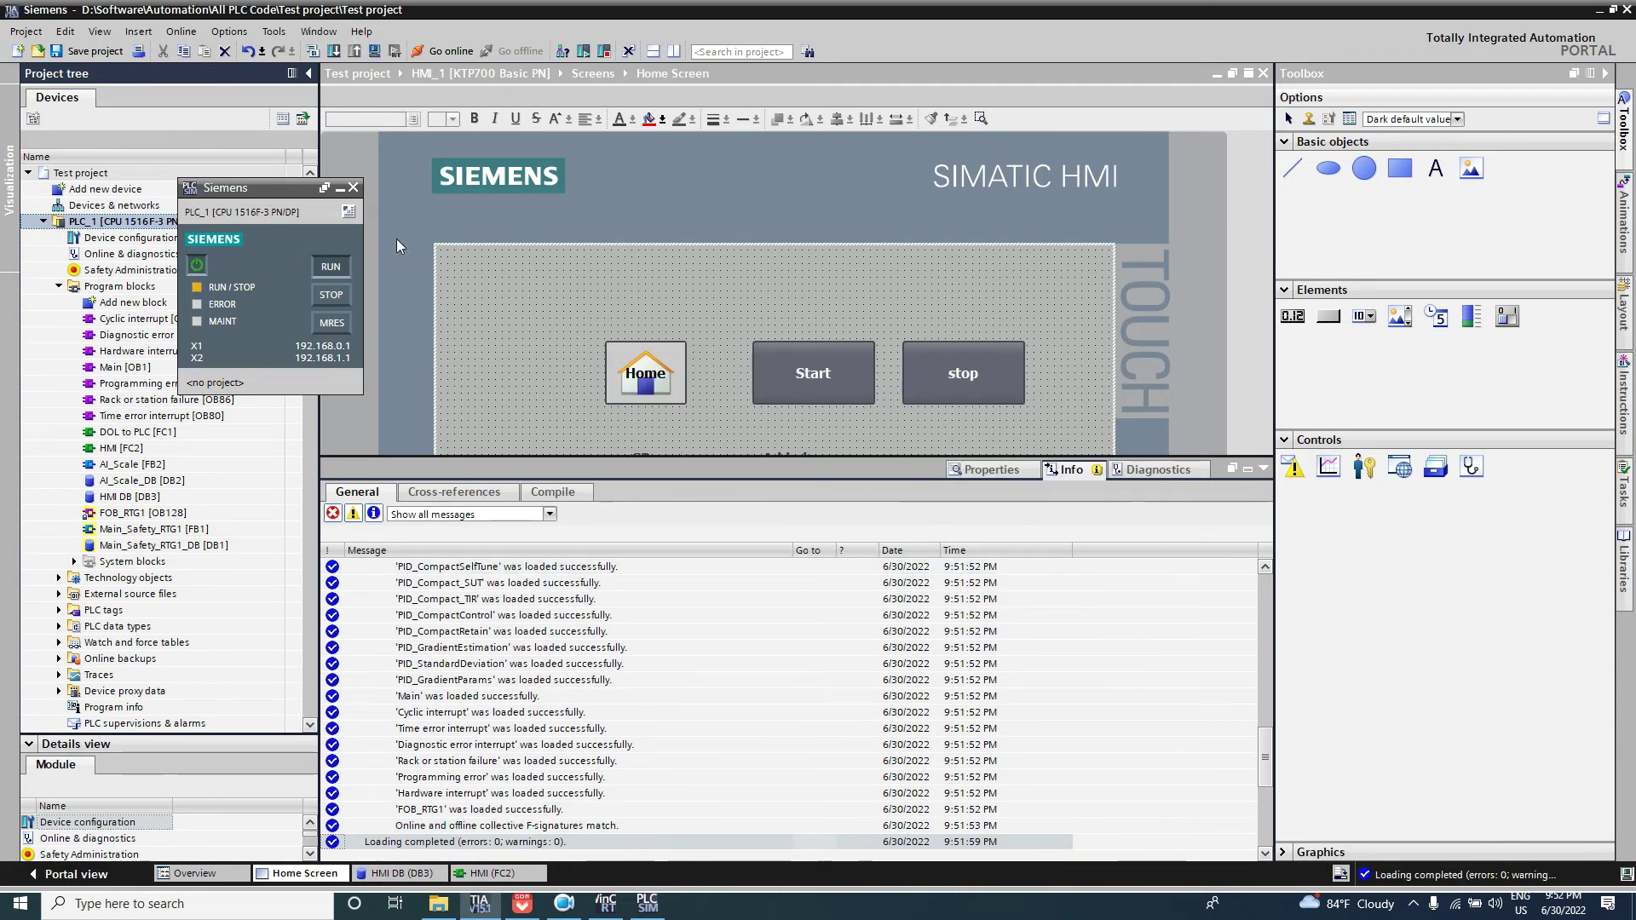
{"action": "left_click", "coordinate": [340, 187]}
Step: Return to the RT Simulator and confirm 22 again as the SP value
{"action": "left_click", "coordinate": [395, 51]}
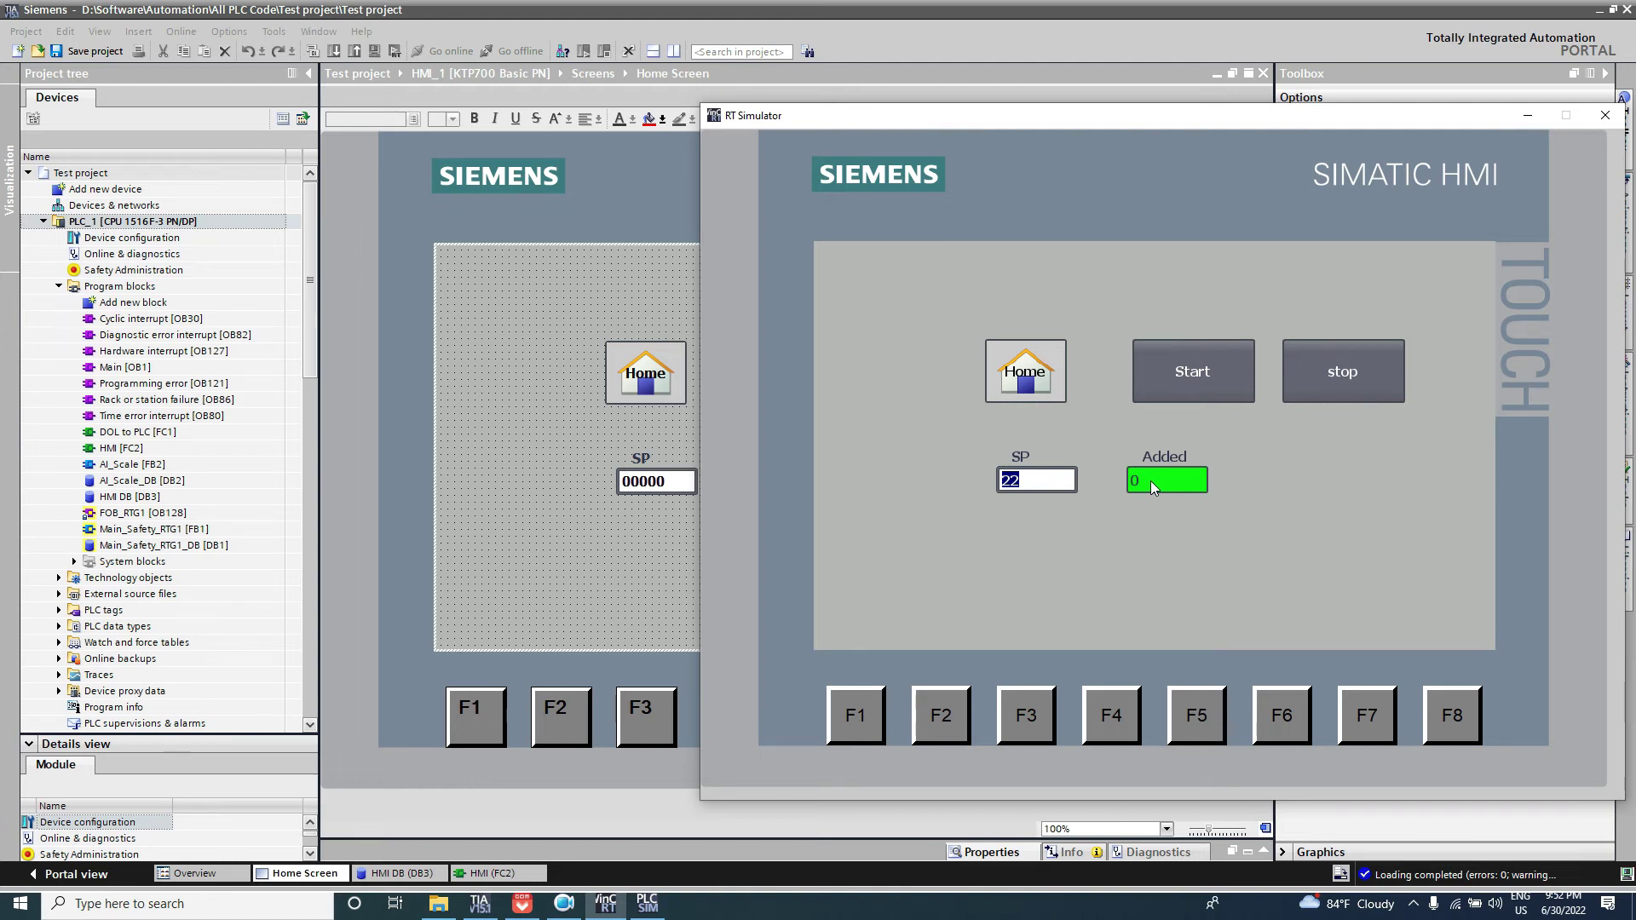
{"action": "left_click", "coordinate": [1048, 483]}
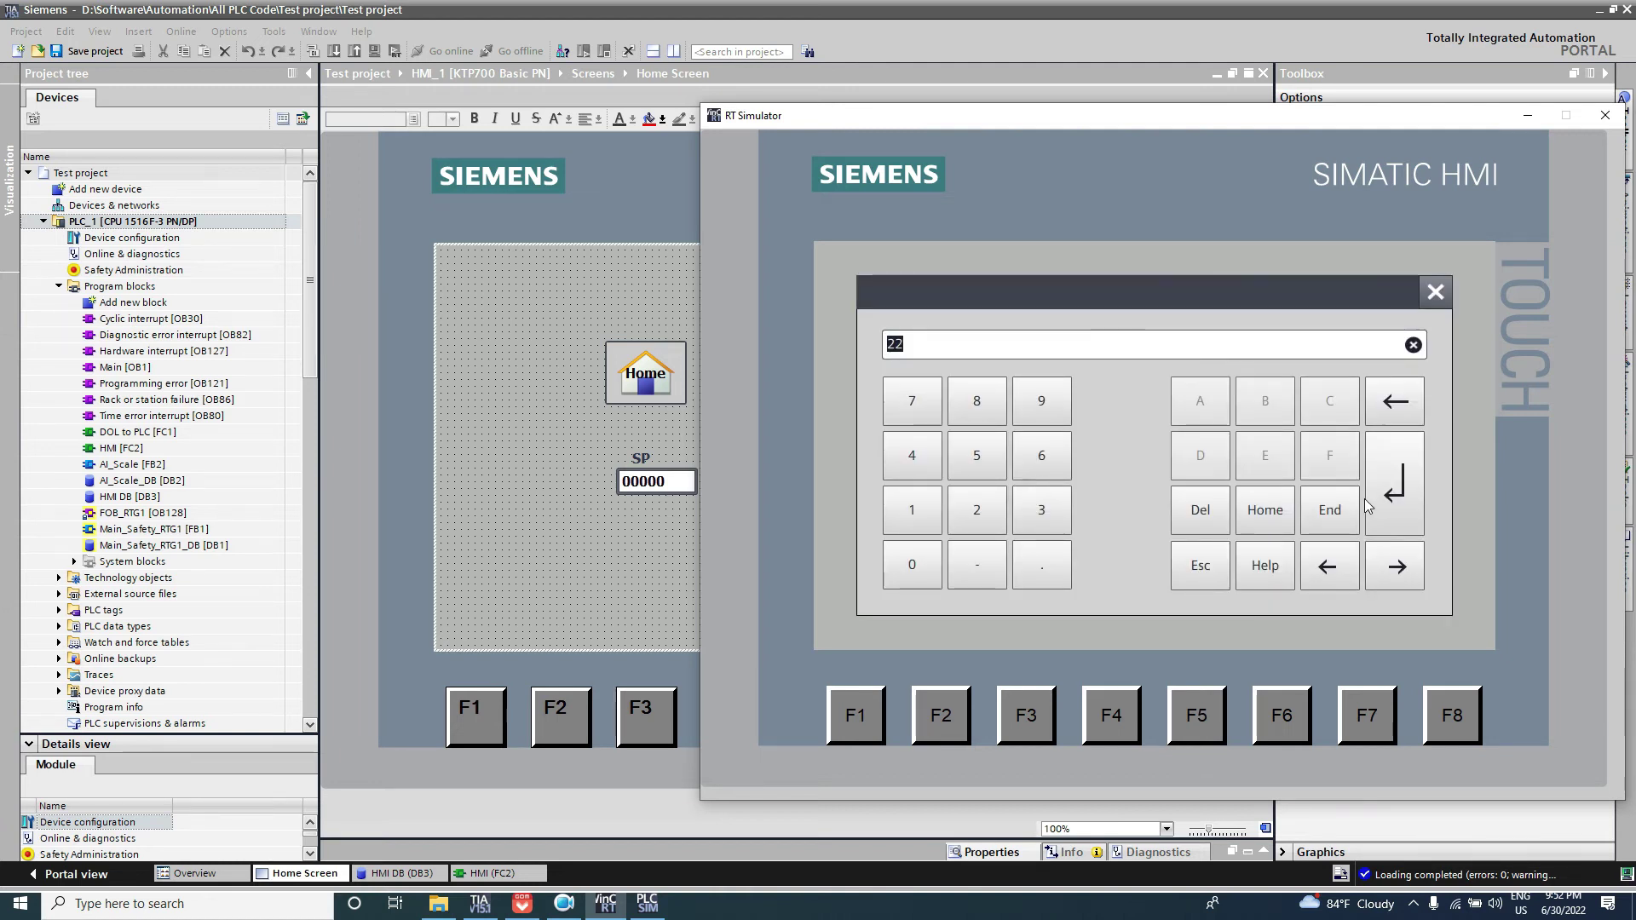
{"action": "left_click", "coordinate": [1394, 508]}
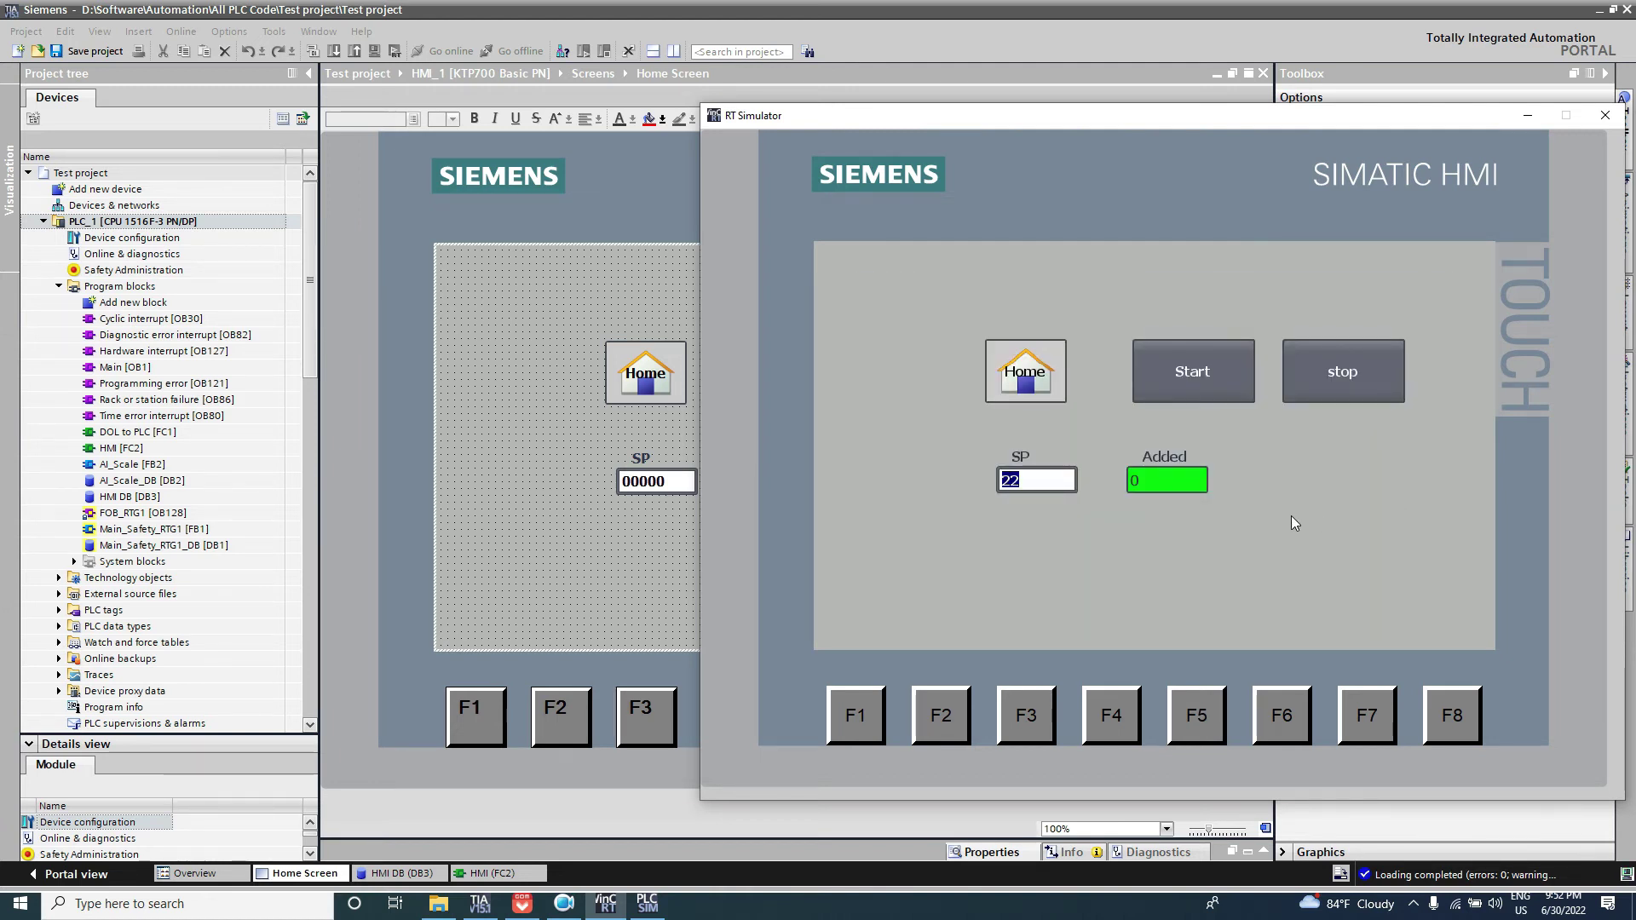
Step: Check the ADD instruction in Network 1 of HMI [FC2], then compare it with the Added field in the RT Simulator
{"action": "left_click", "coordinate": [526, 557]}
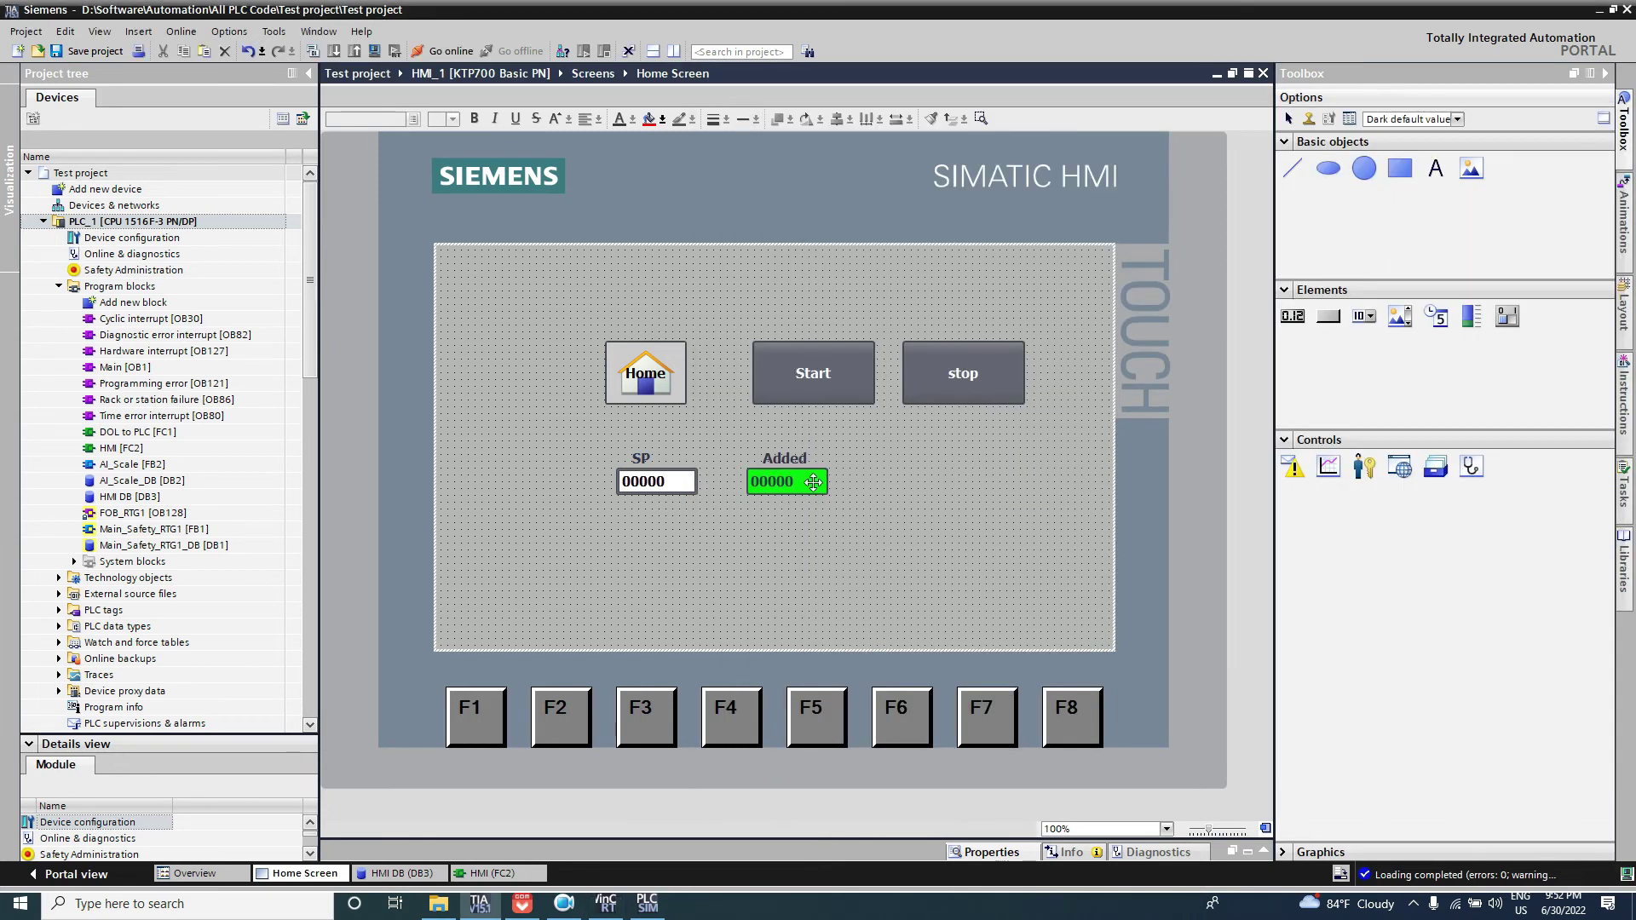
{"action": "left_click", "coordinate": [506, 872]}
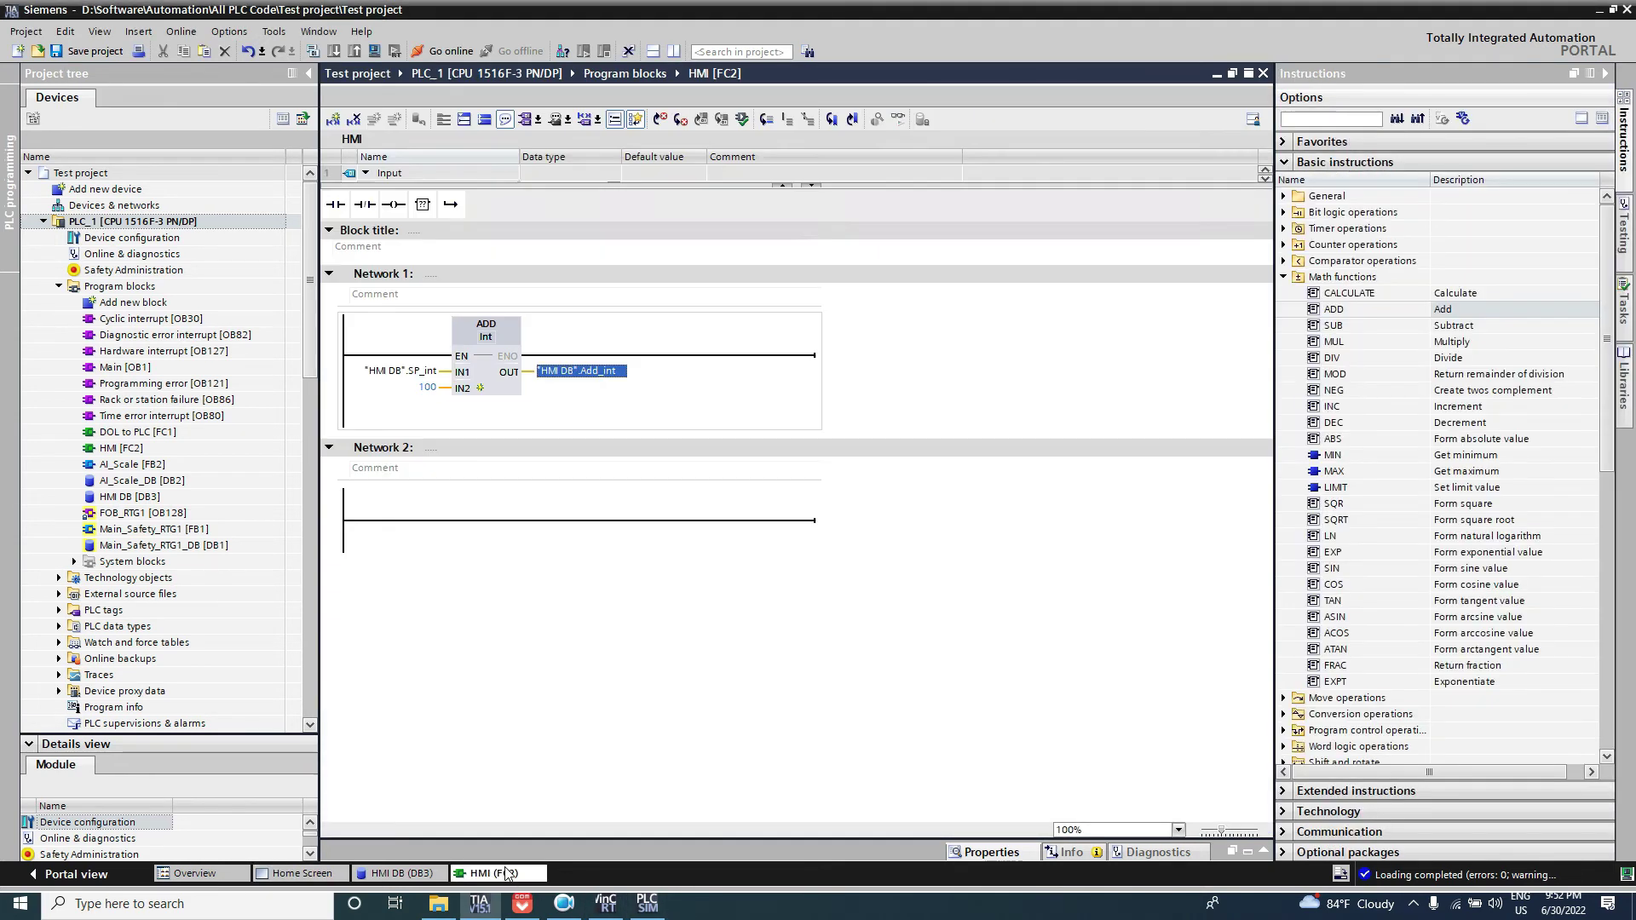
{"action": "left_click", "coordinate": [606, 904]}
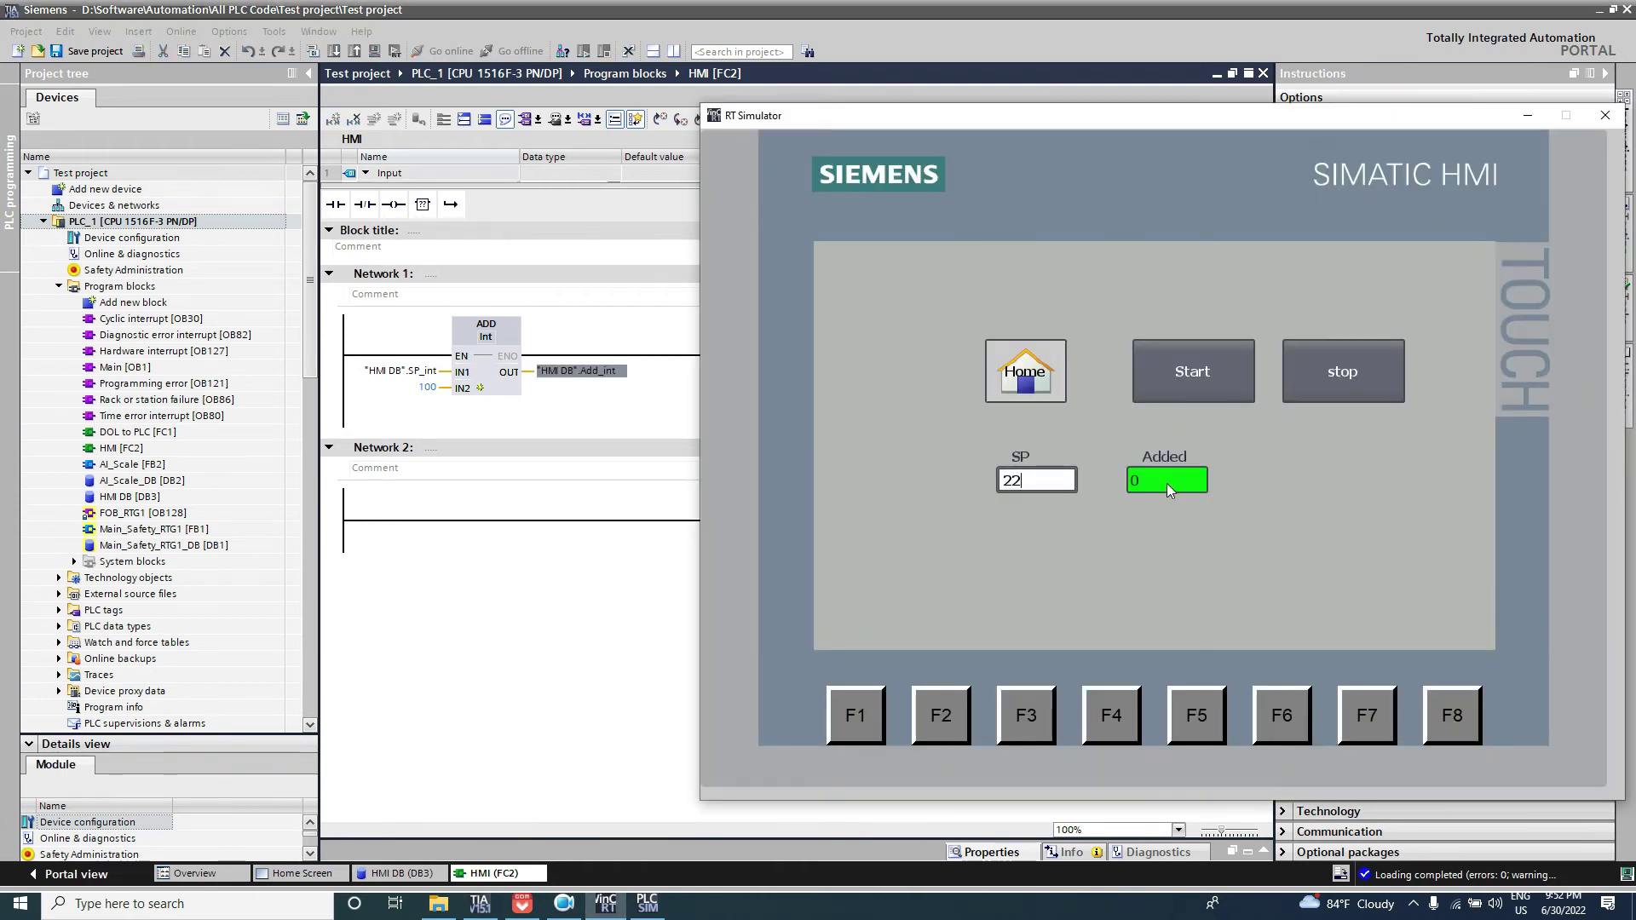
Step: Open Main [OB1] to check which blocks it calls, then look at the Added field in the RT Simulator
{"action": "left_click", "coordinate": [495, 547]}
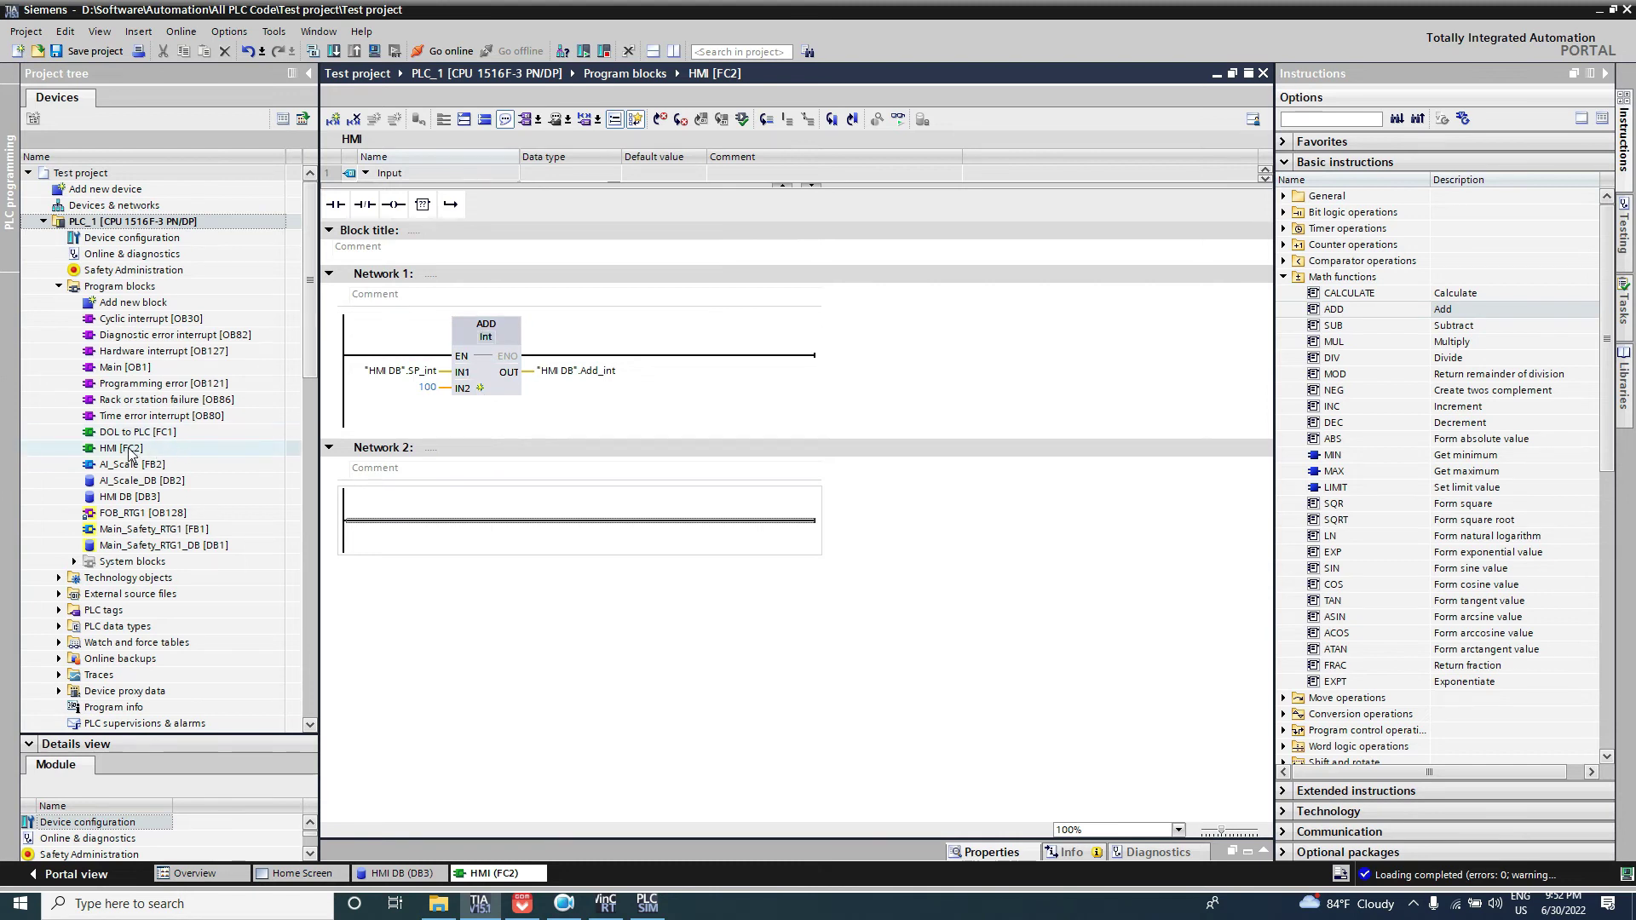
{"action": "double_click", "coordinate": [136, 369]}
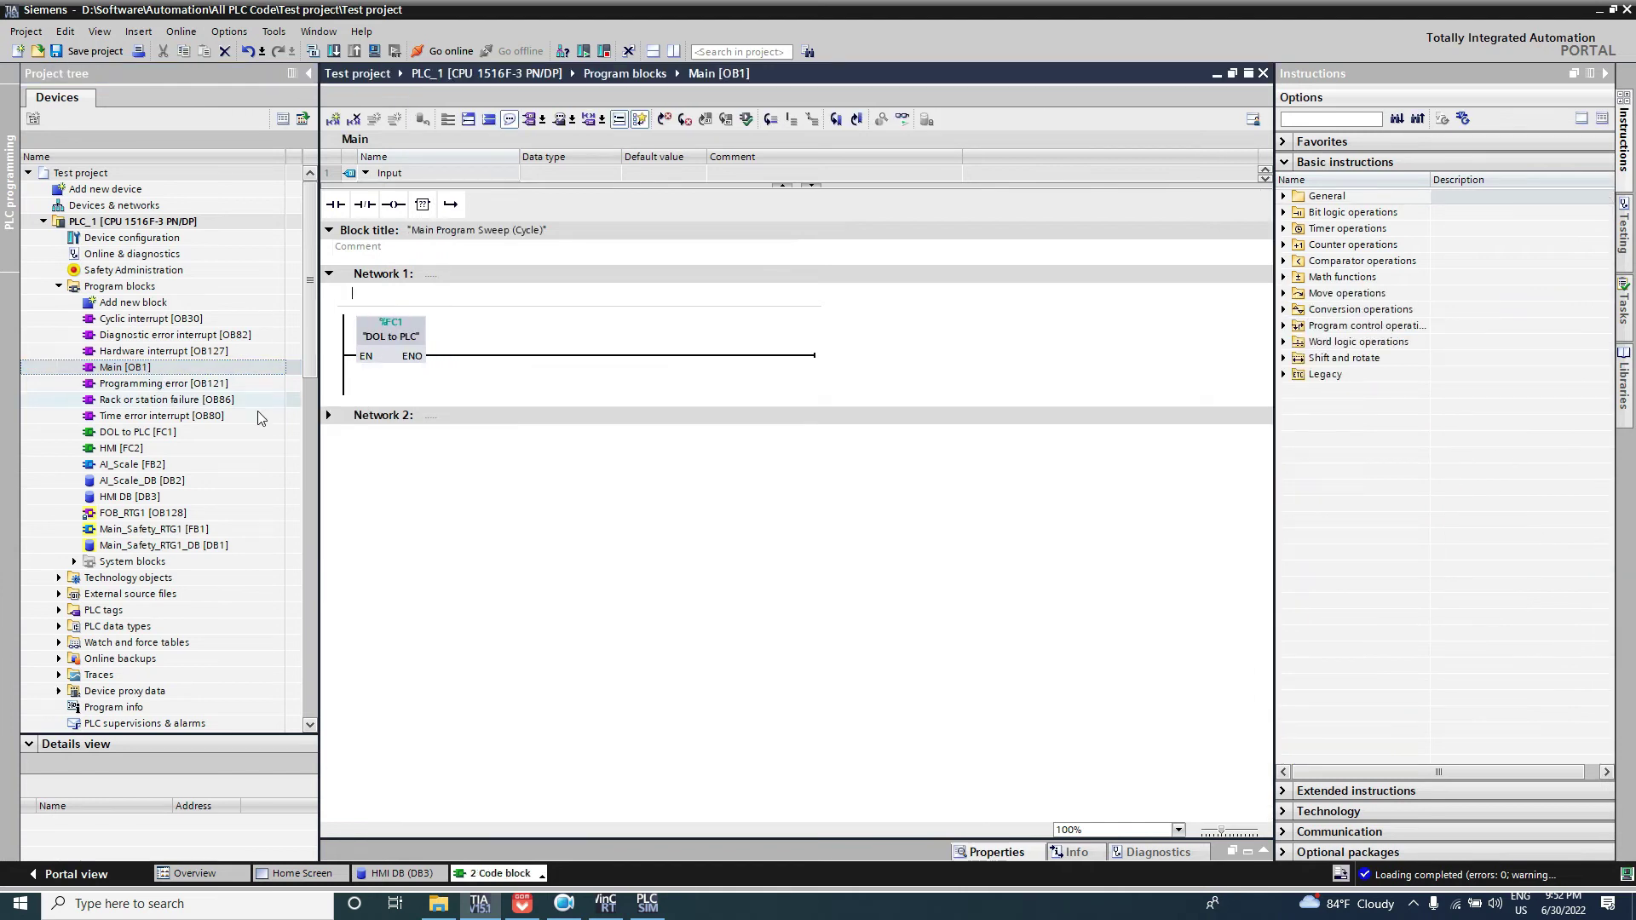
{"action": "left_click", "coordinate": [606, 903]}
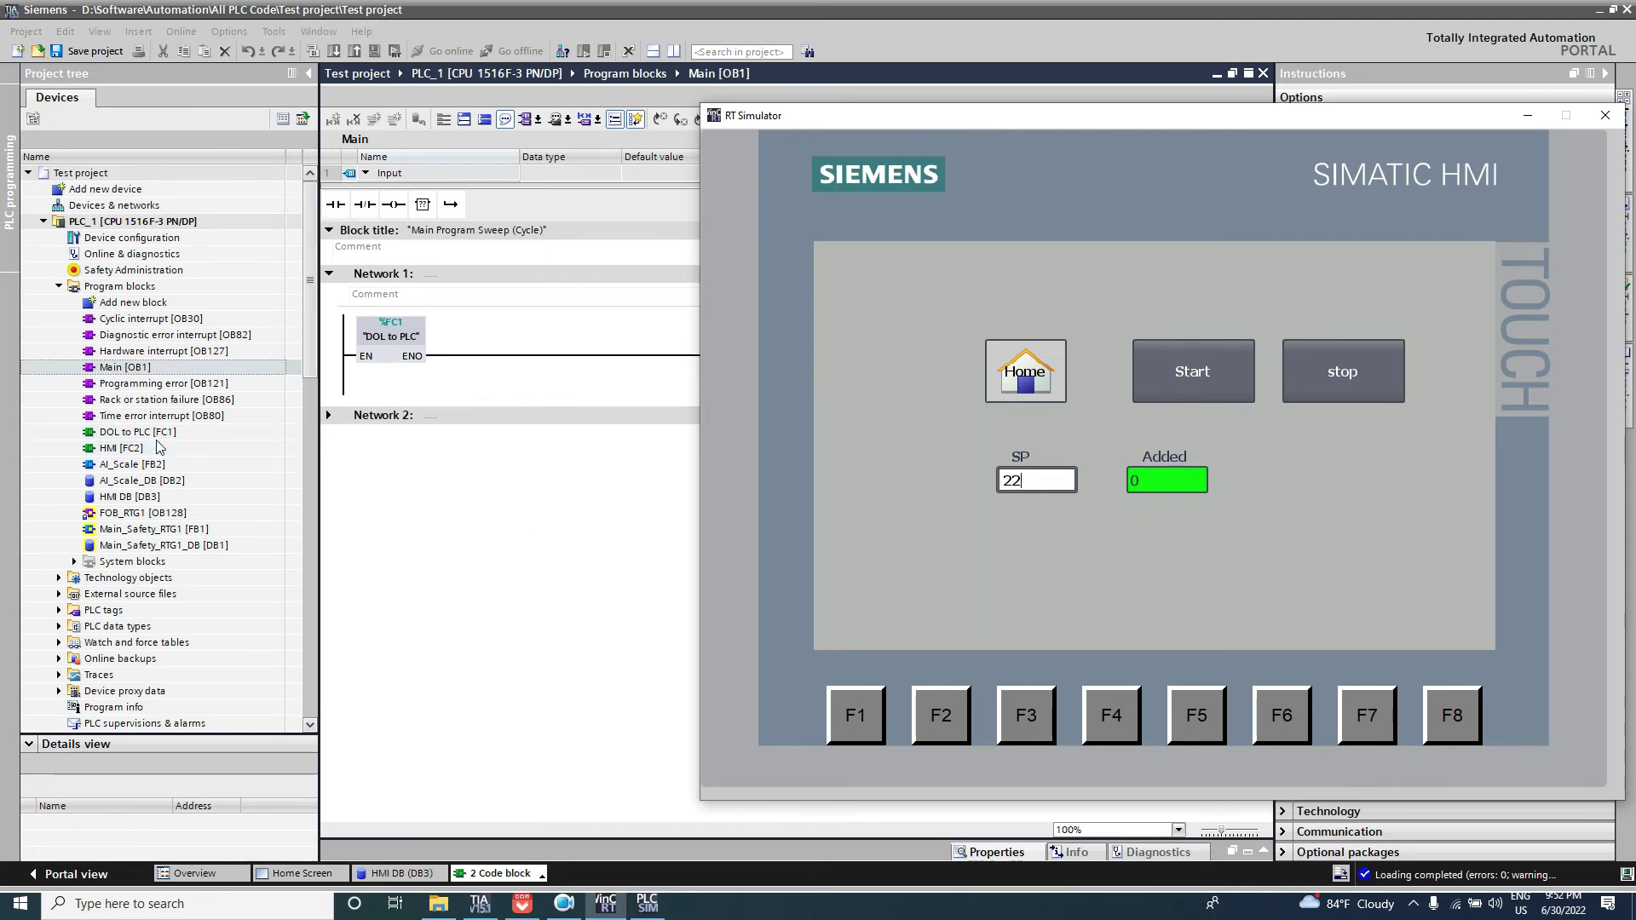
Step: Check the monitored values of SP_int and Add_int in HMI DB [DB3] against the RT Simulator fields
{"action": "double_click", "coordinate": [141, 498]}
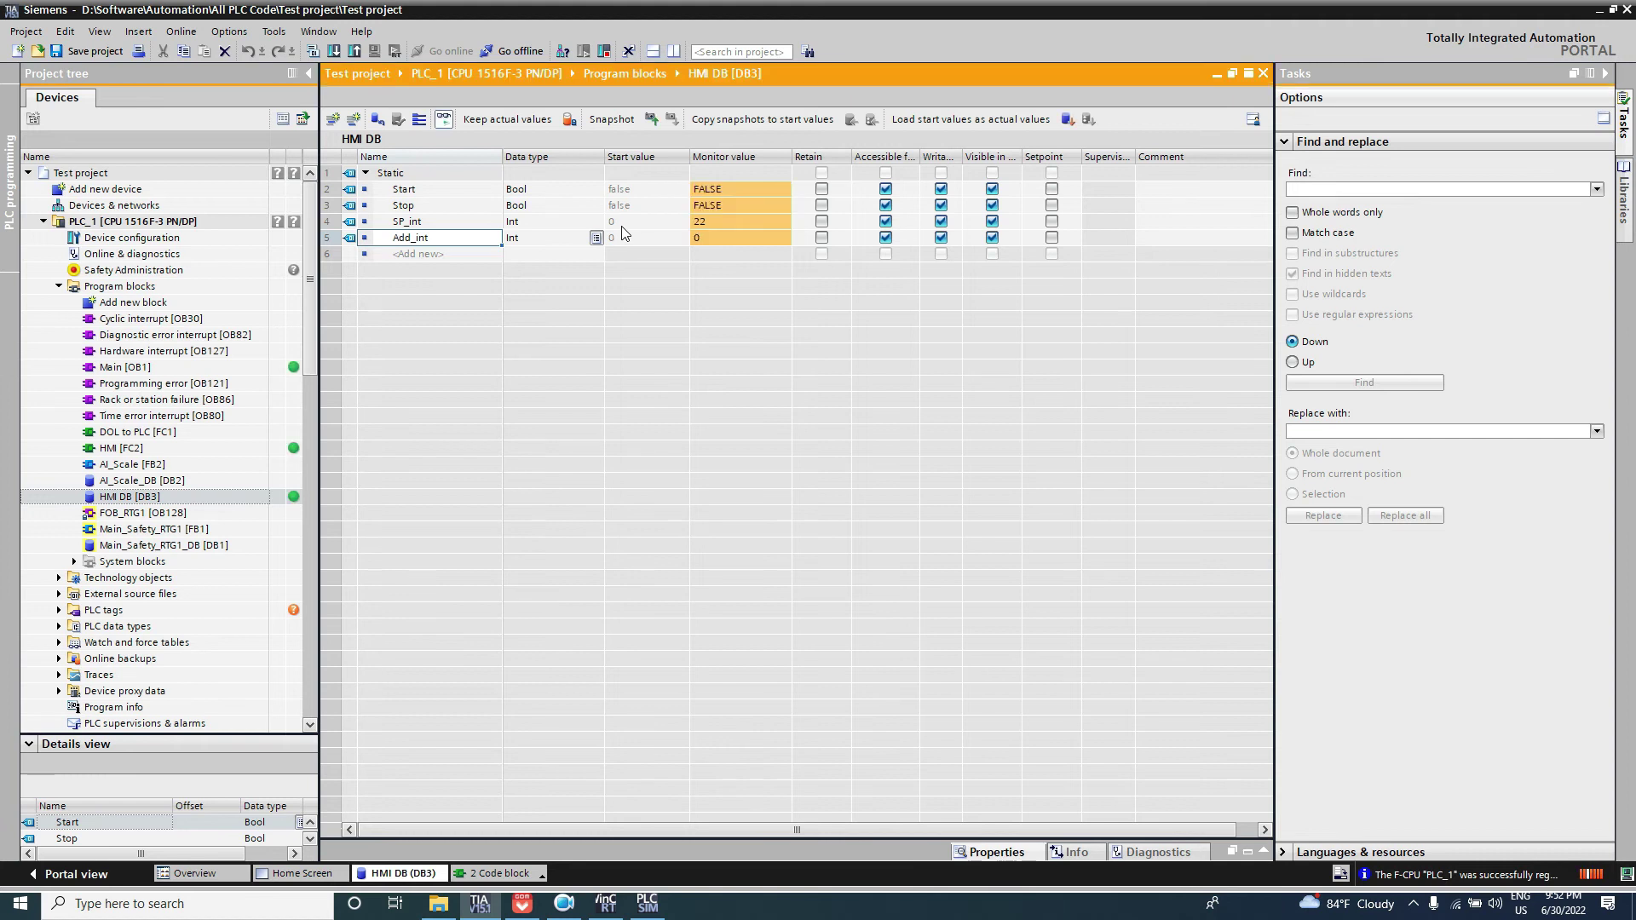
{"action": "left_click", "coordinate": [706, 237]}
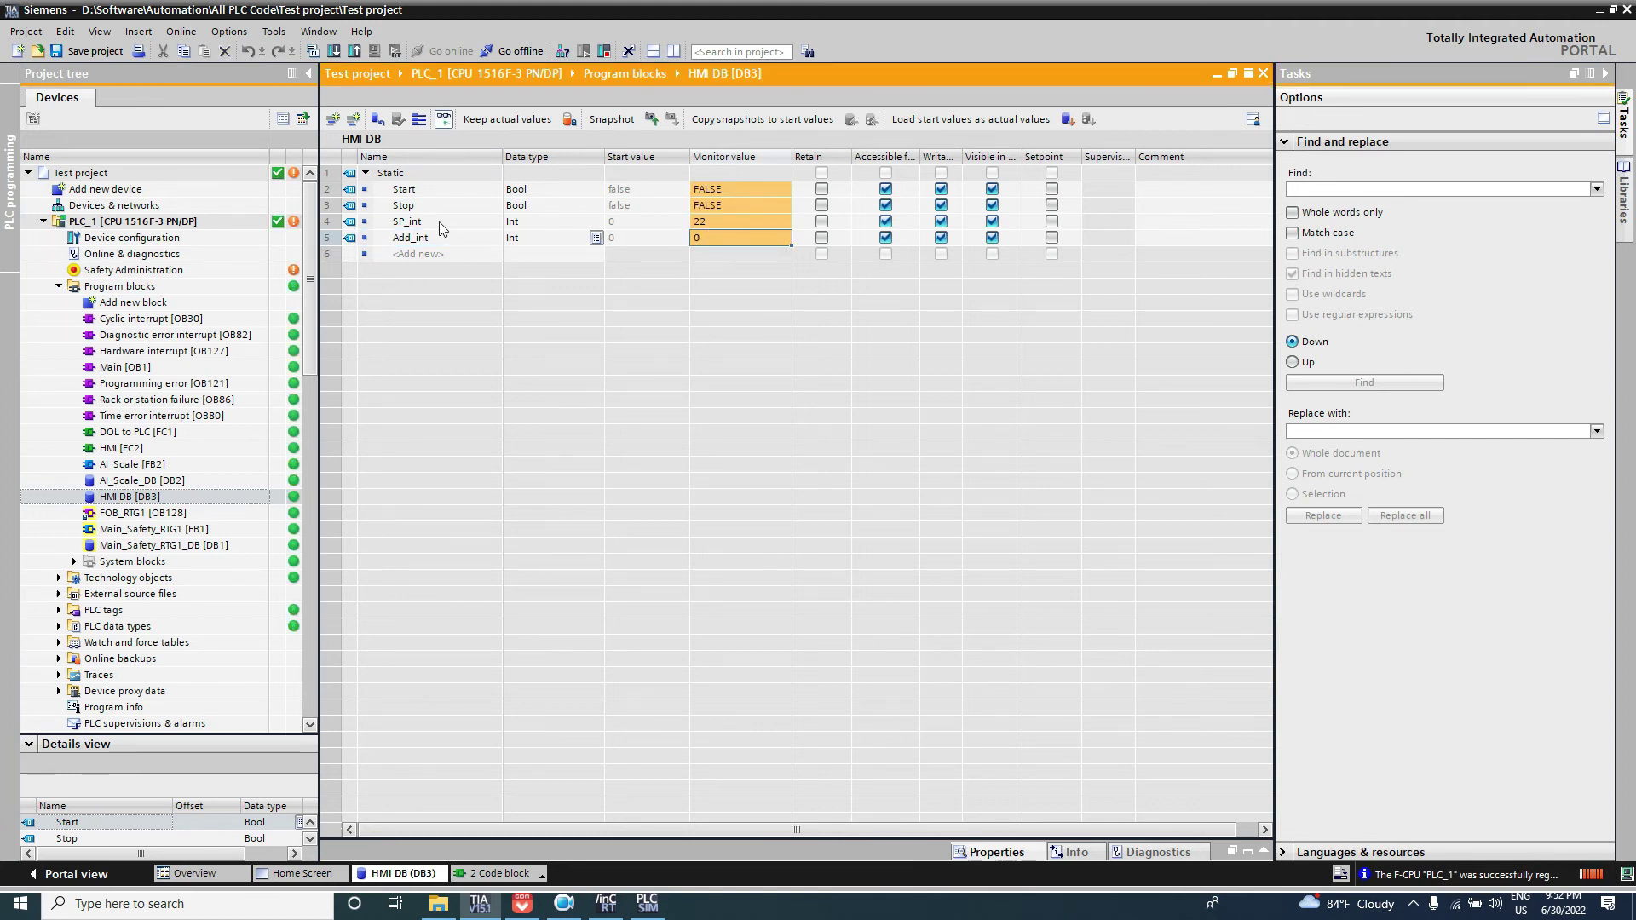
{"action": "left_click", "coordinate": [441, 224]}
{"action": "left_click", "coordinate": [717, 225]}
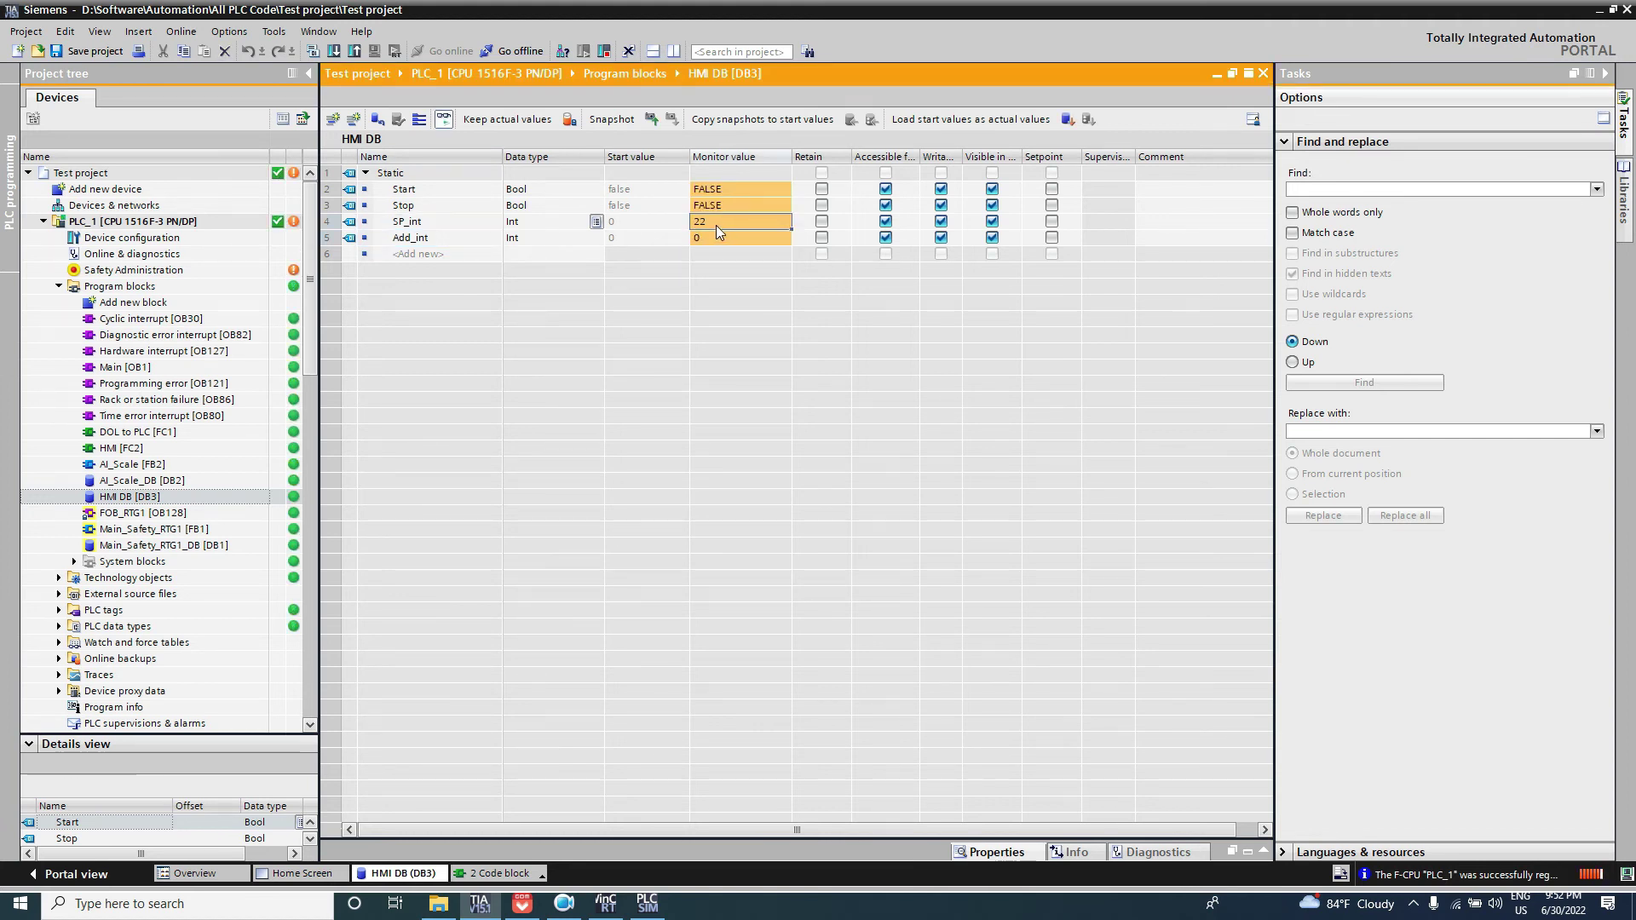
{"action": "left_click", "coordinate": [608, 903]}
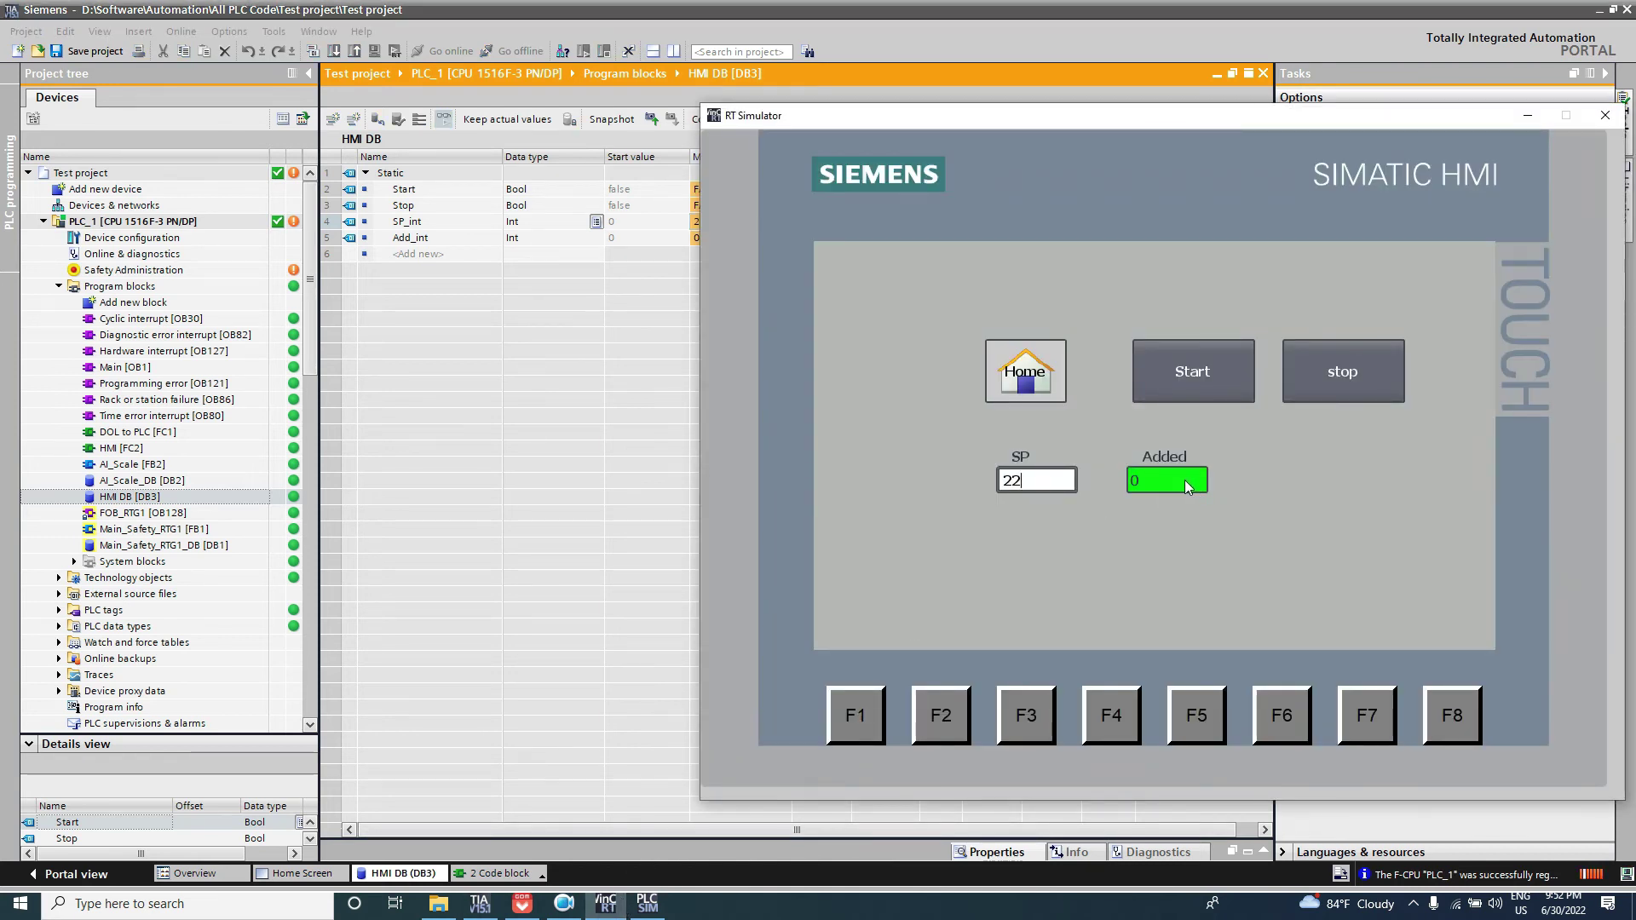
Step: Call HMI [FC2] in Network 2 of Main [OB1] and load the changed program into PLC_1
{"action": "left_click", "coordinate": [131, 450]}
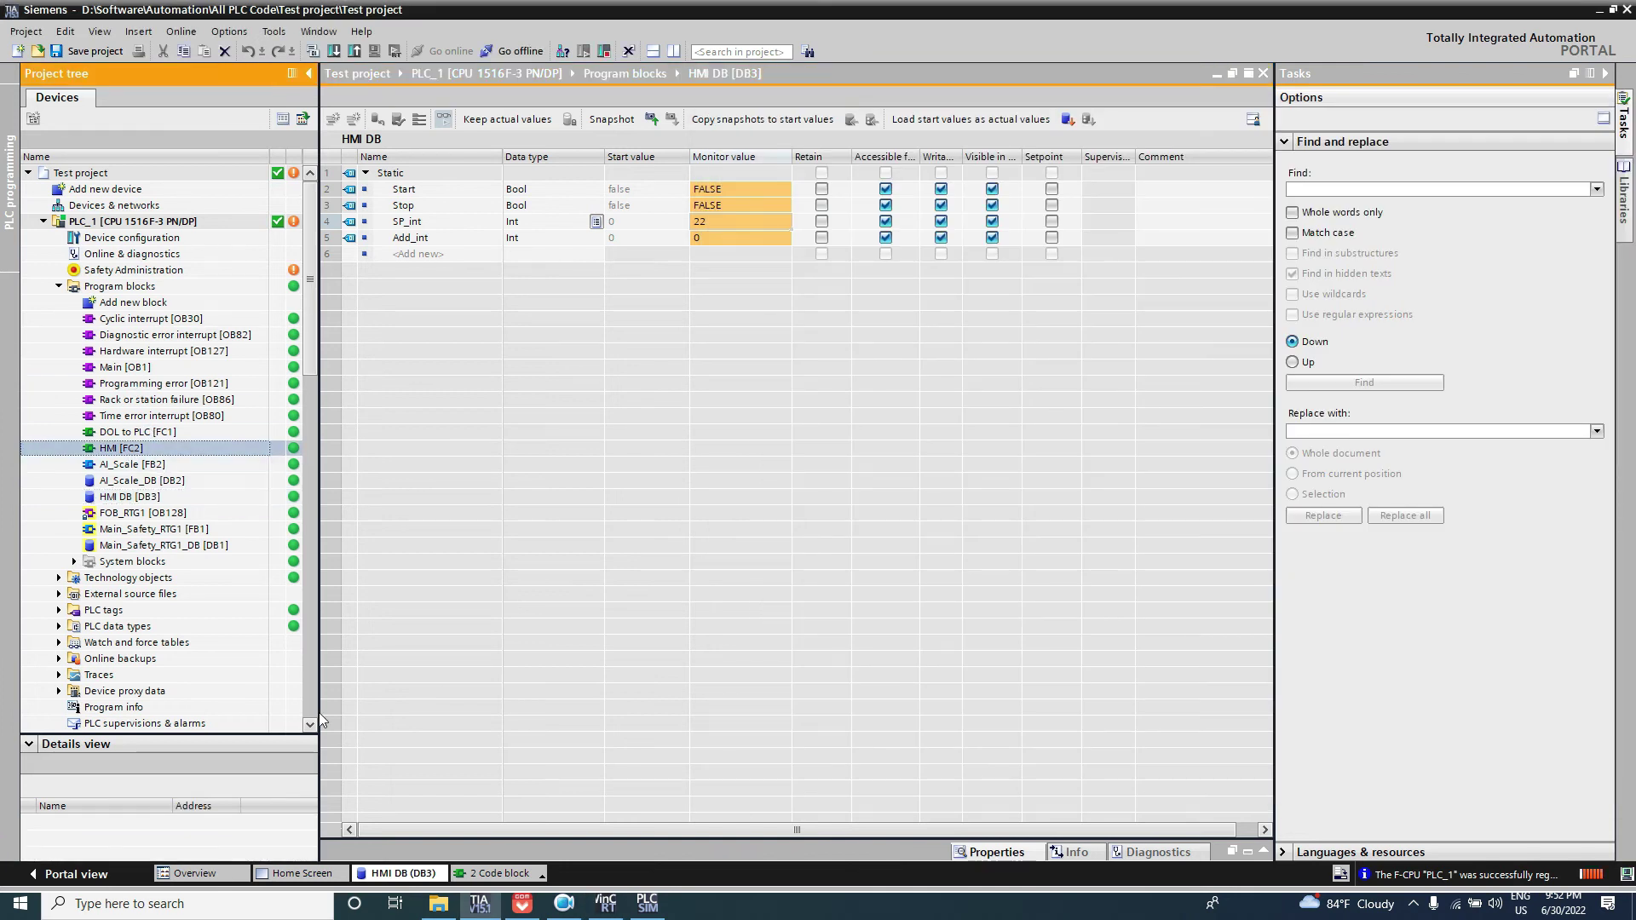
{"action": "double_click", "coordinate": [136, 368]}
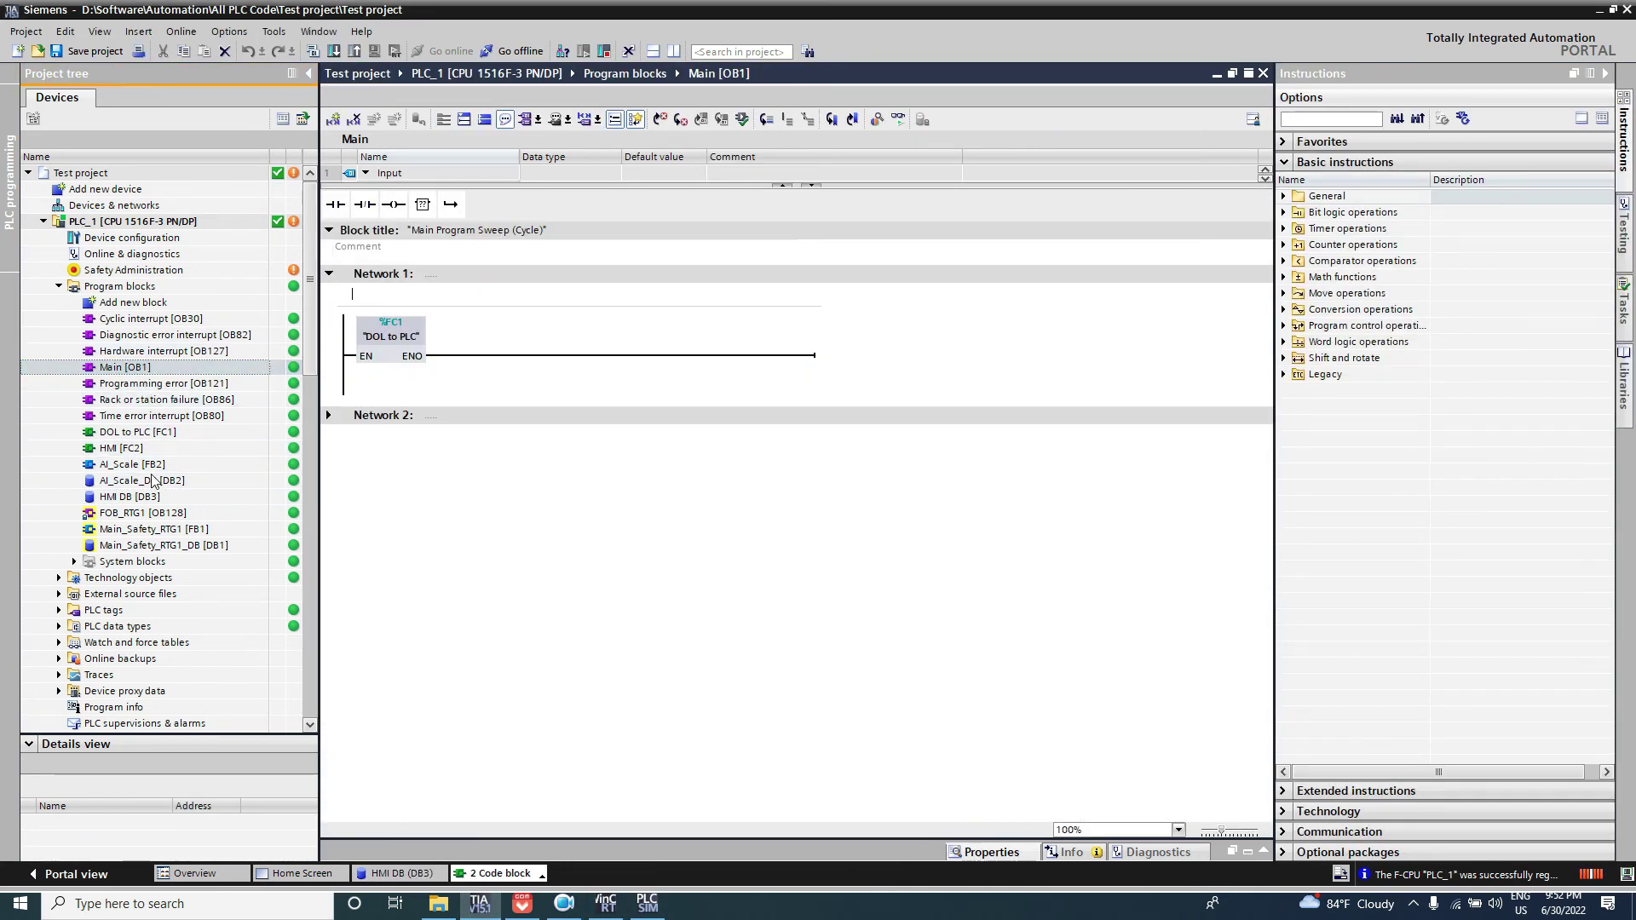
{"action": "left_click_drag", "start_coordinate": [128, 449], "coordinate": [329, 417]}
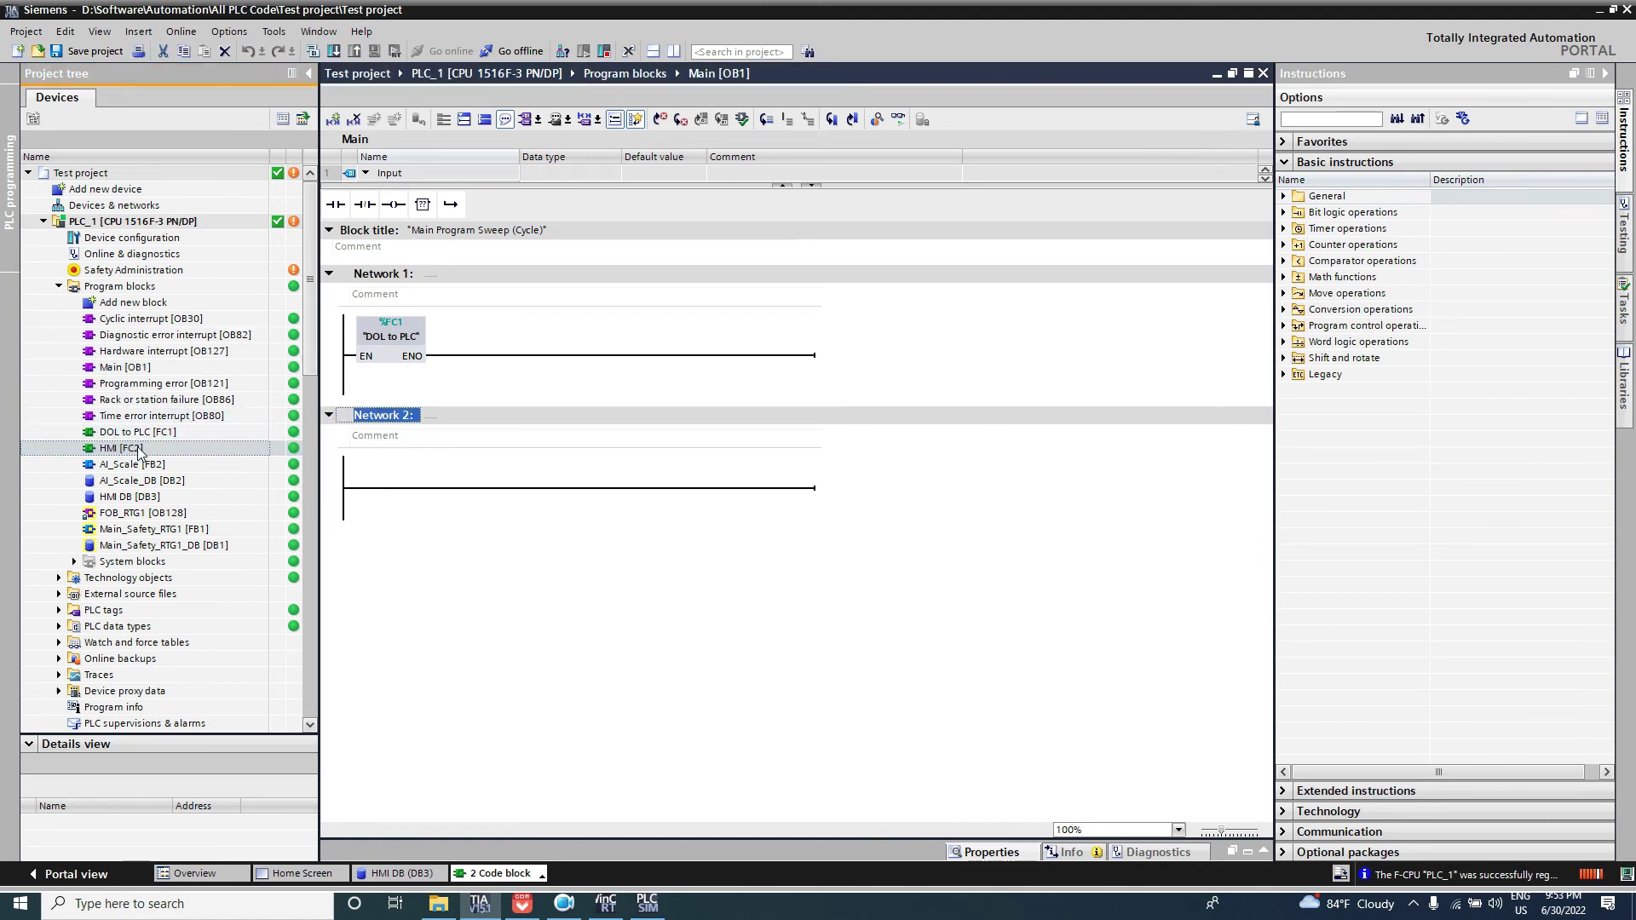
{"action": "left_click_drag", "start_coordinate": [139, 451], "coordinate": [467, 497]}
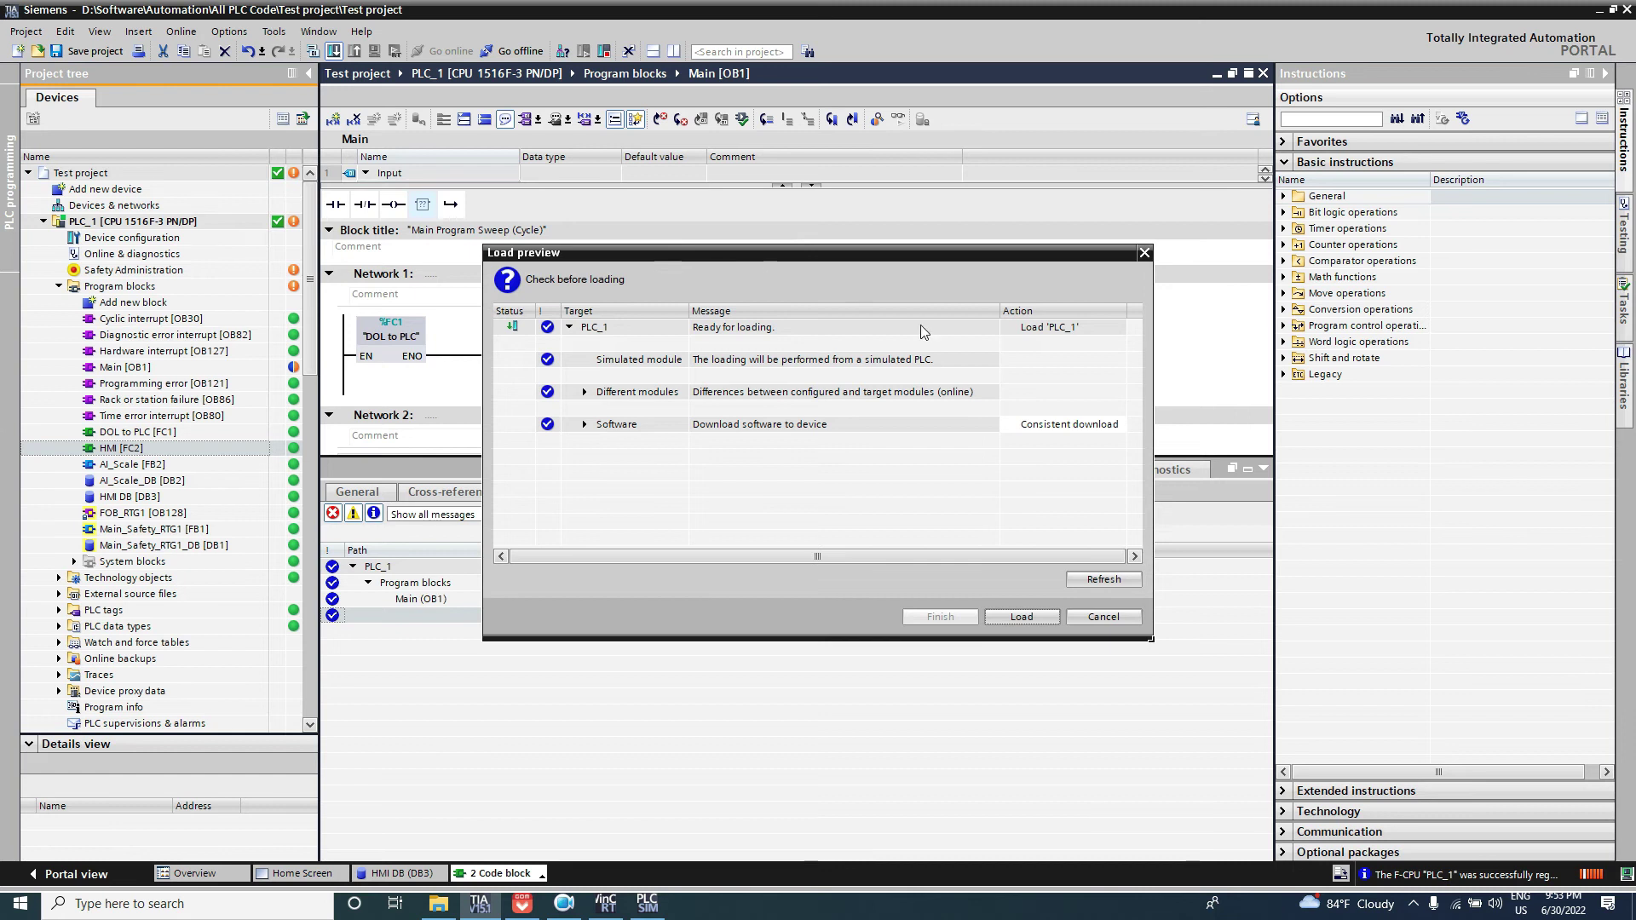
{"action": "left_click", "coordinate": [1022, 616]}
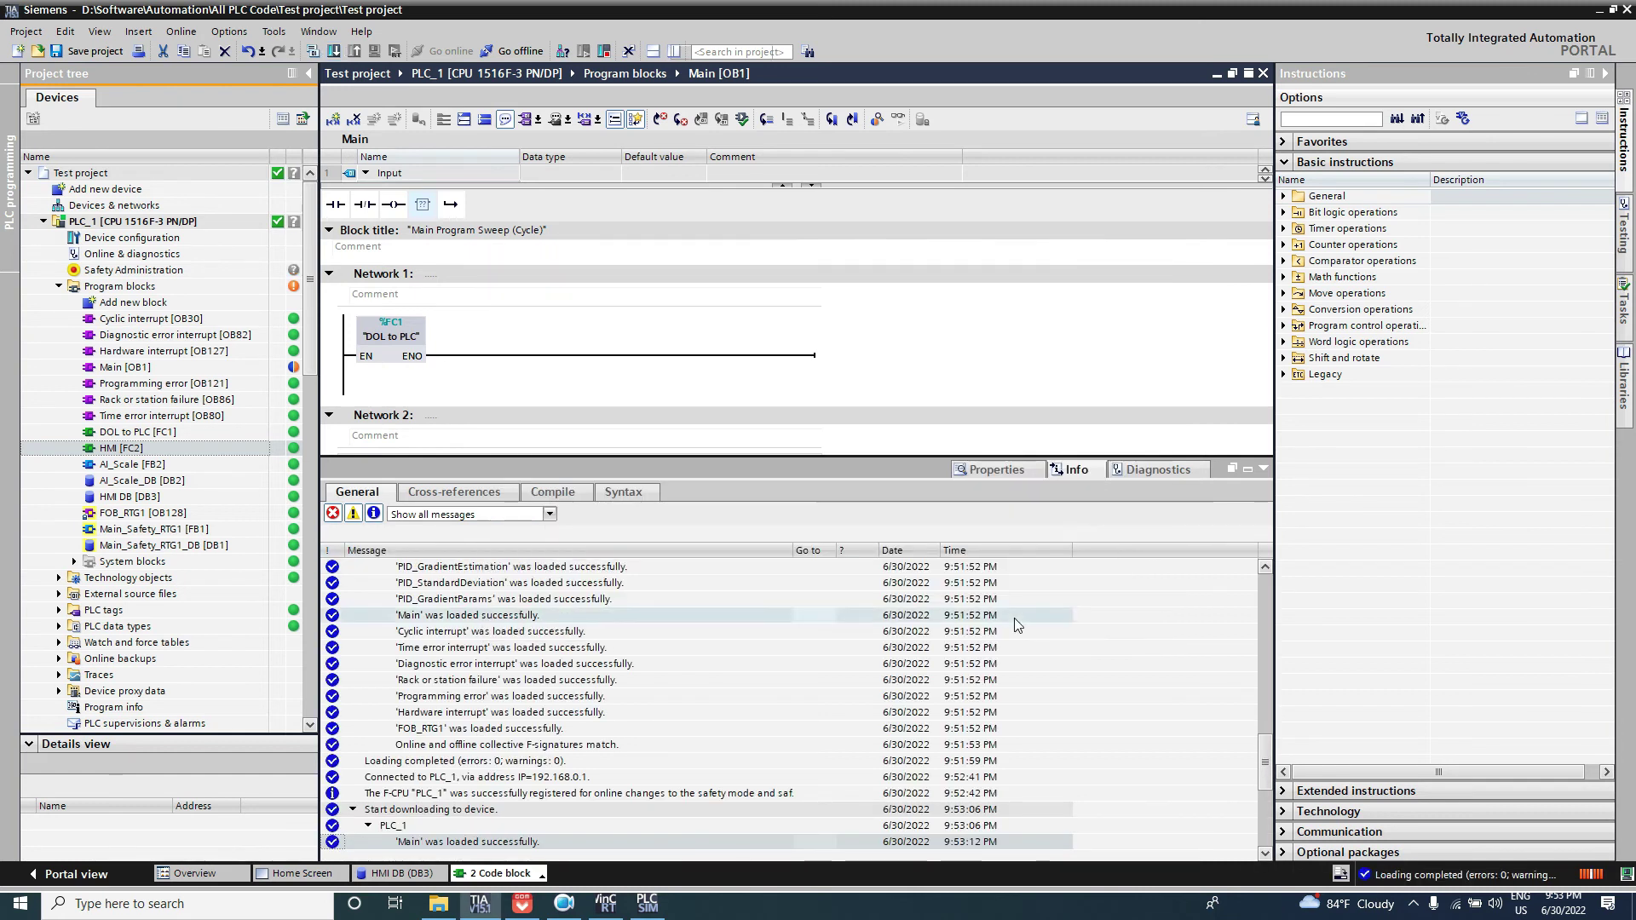
Step: Check the Added field in the RT Simulator, then monitor the ADD instruction in HMI [FC2] online
{"action": "left_click", "coordinate": [605, 903]}
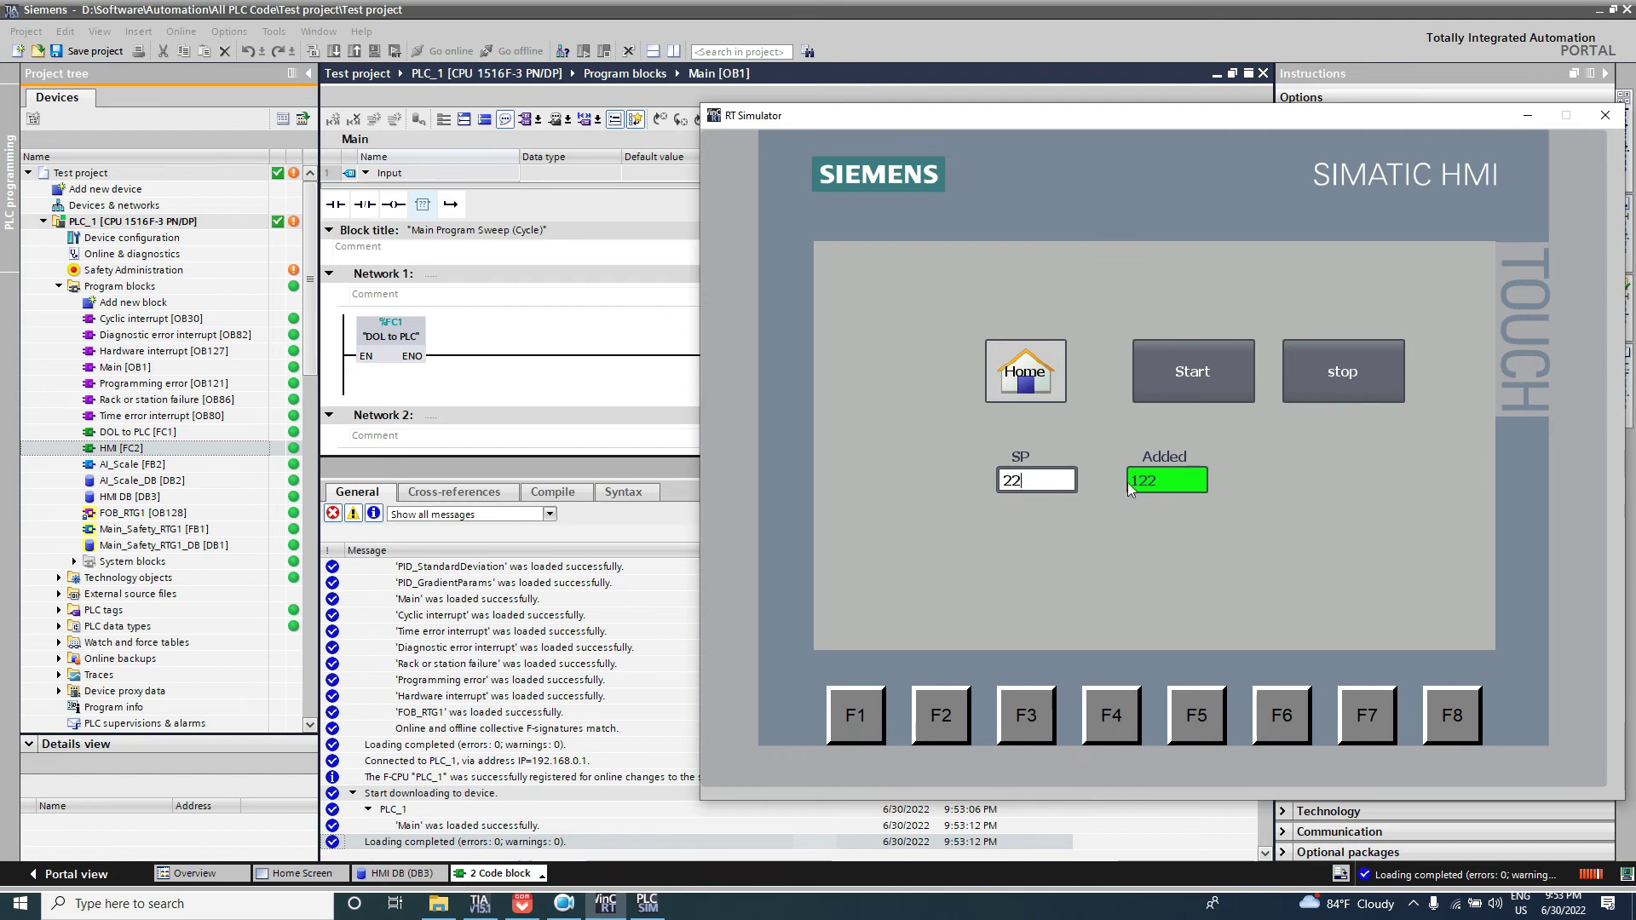
{"action": "left_click", "coordinate": [575, 404]}
{"action": "double_click", "coordinate": [149, 450]}
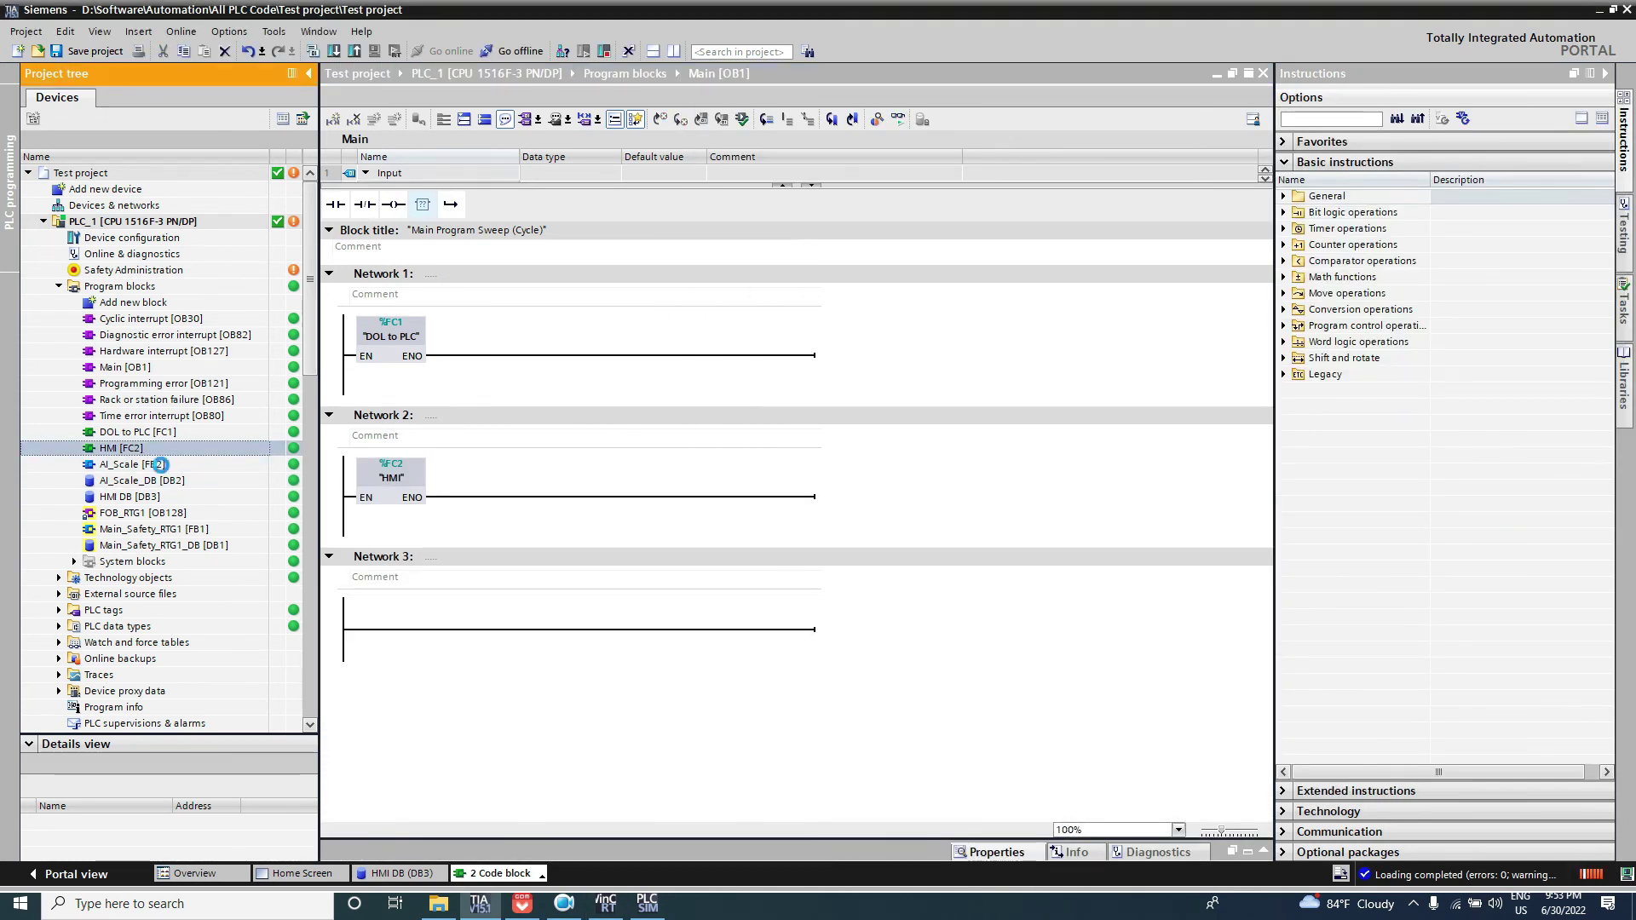
{"action": "left_click", "coordinate": [898, 119]}
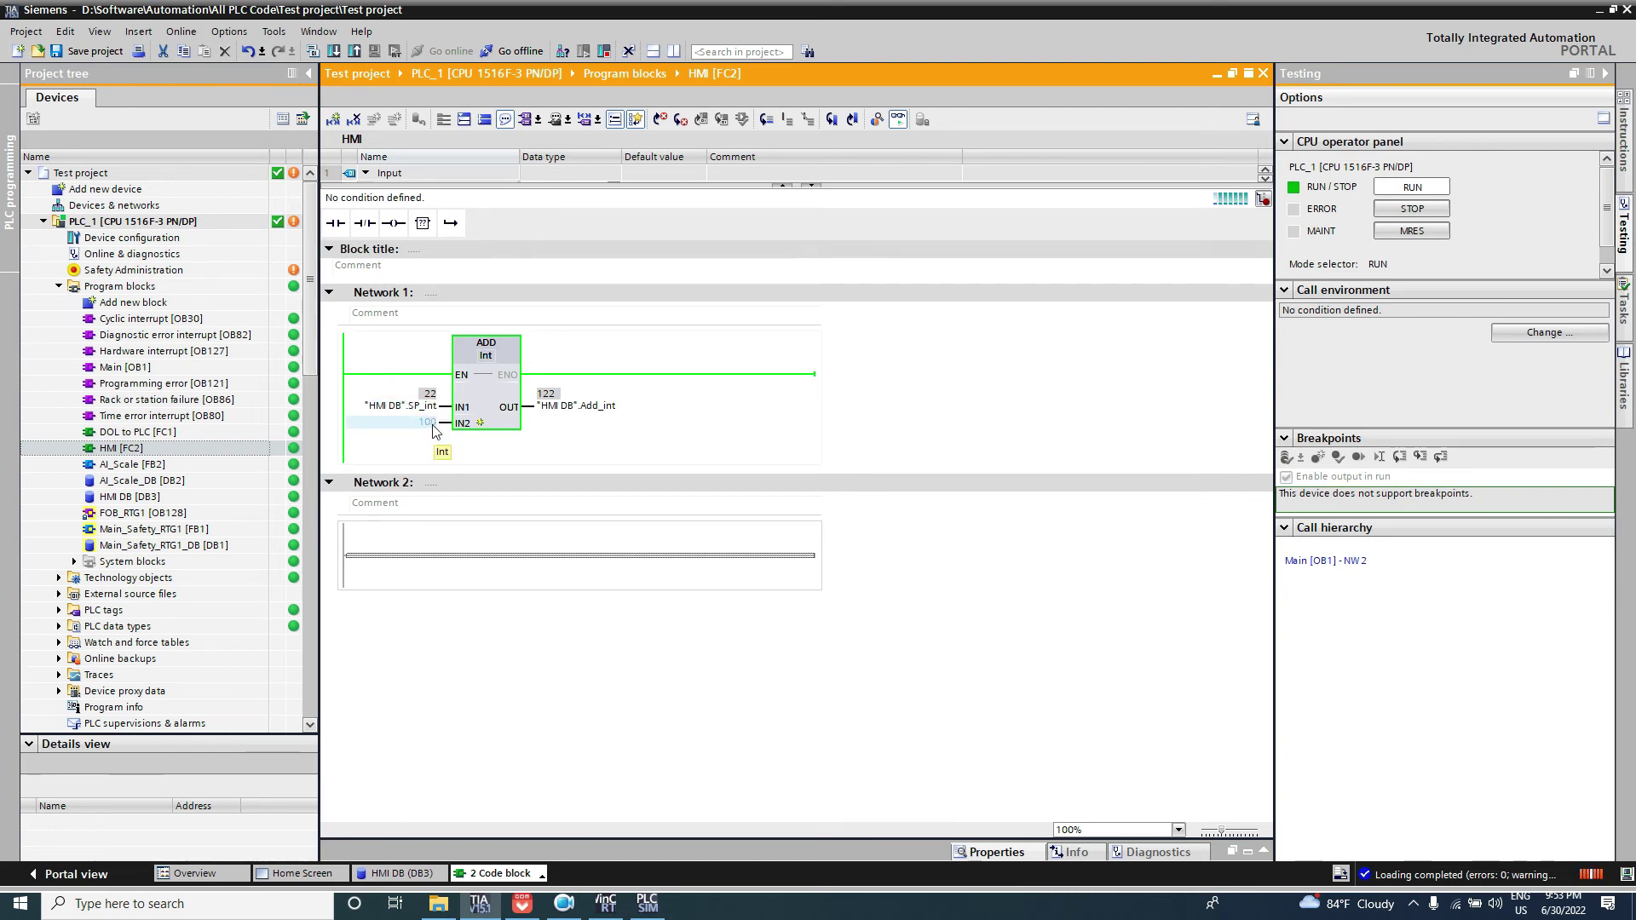
Step: Return to the RT Simulator and set the SP value to 100
{"action": "left_click", "coordinate": [618, 908]}
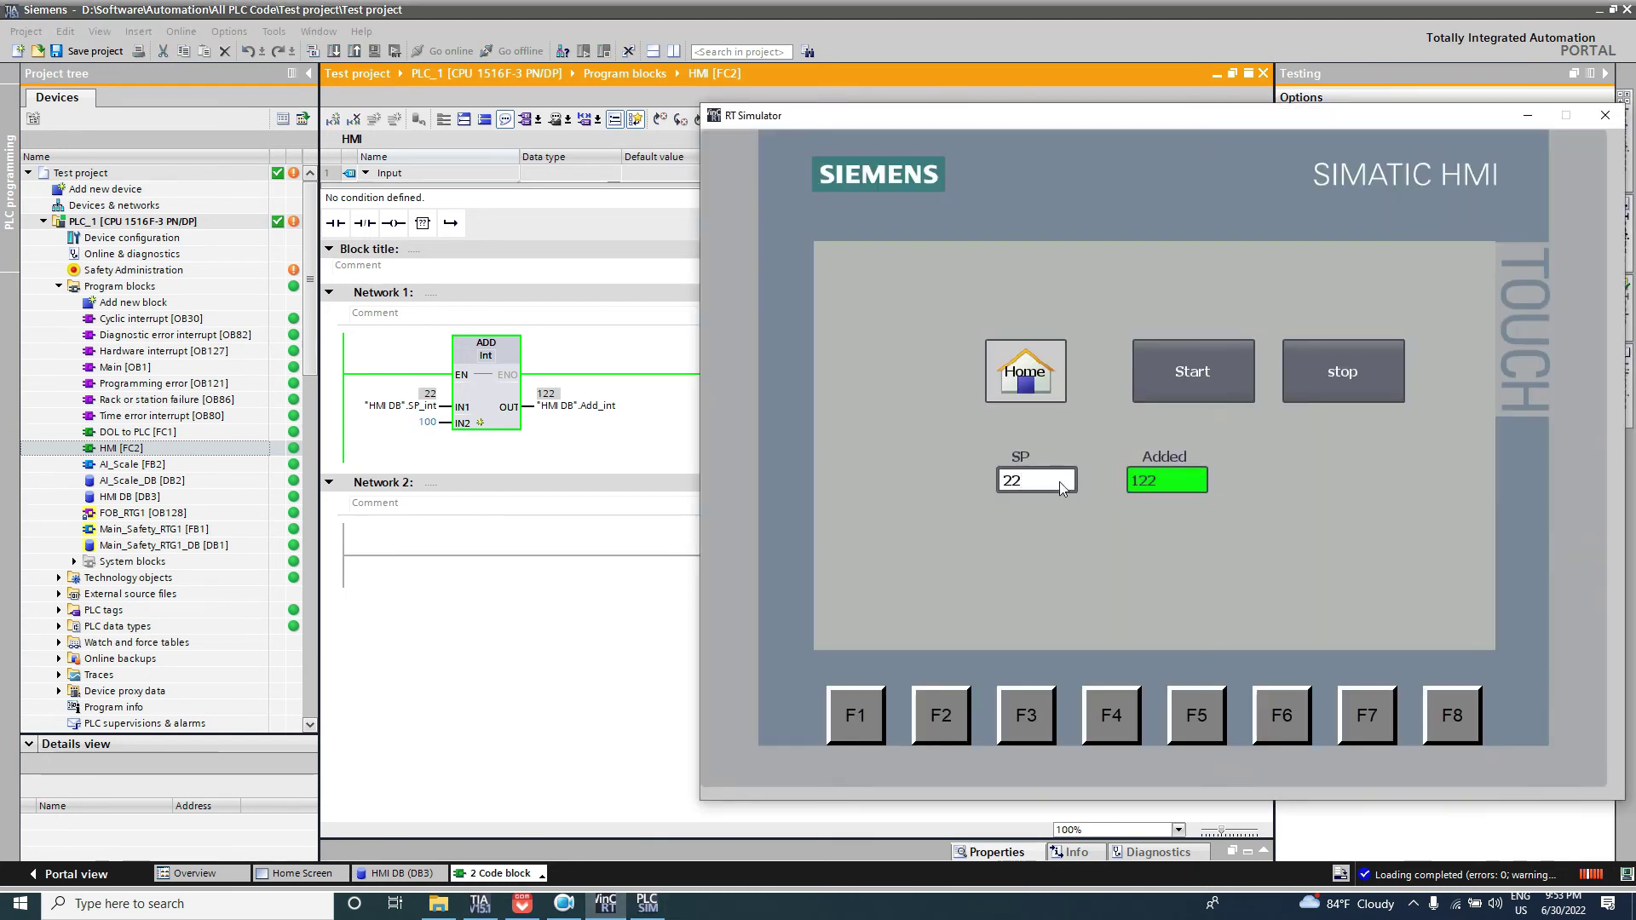
{"action": "left_click", "coordinate": [1027, 483]}
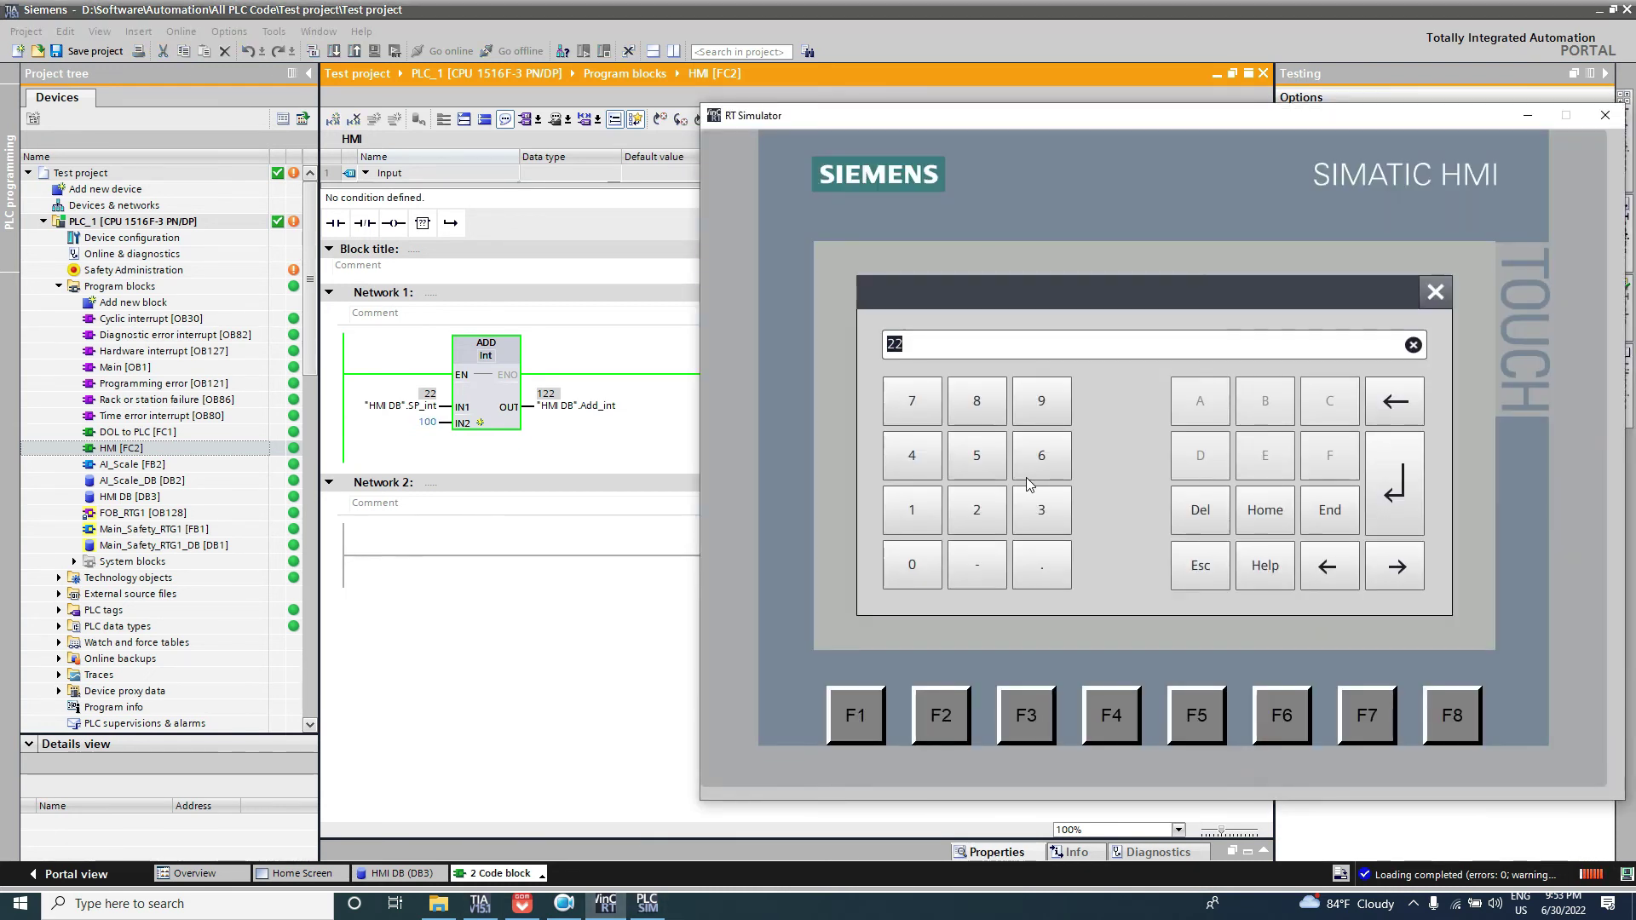
{"action": "type", "text": "100"}
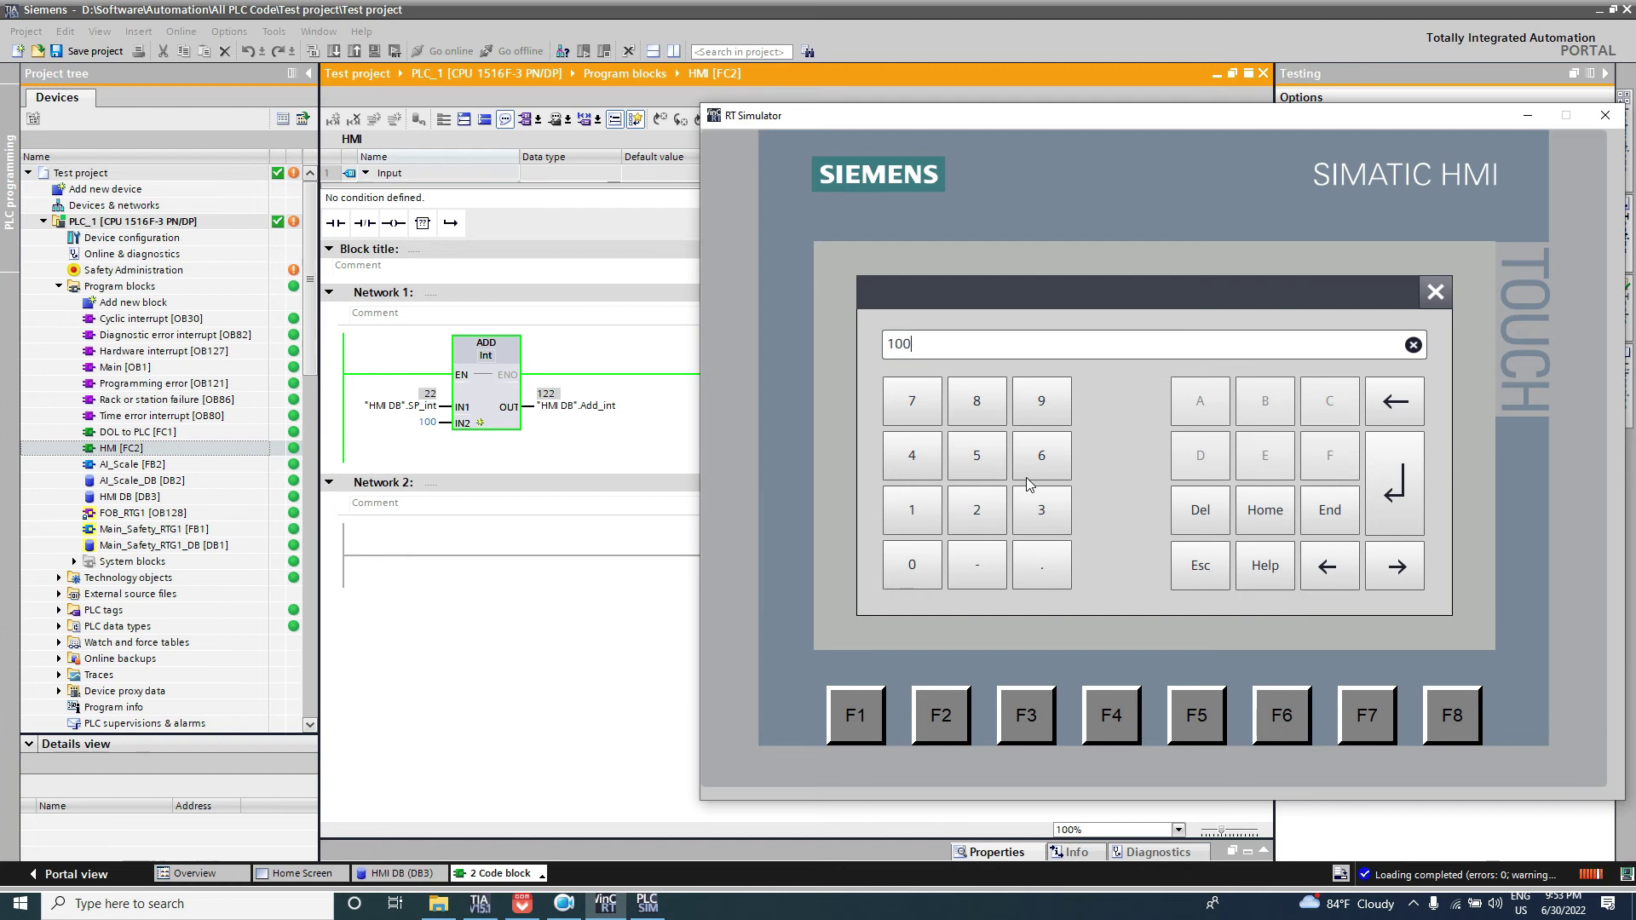
{"action": "key", "text": "Return"}
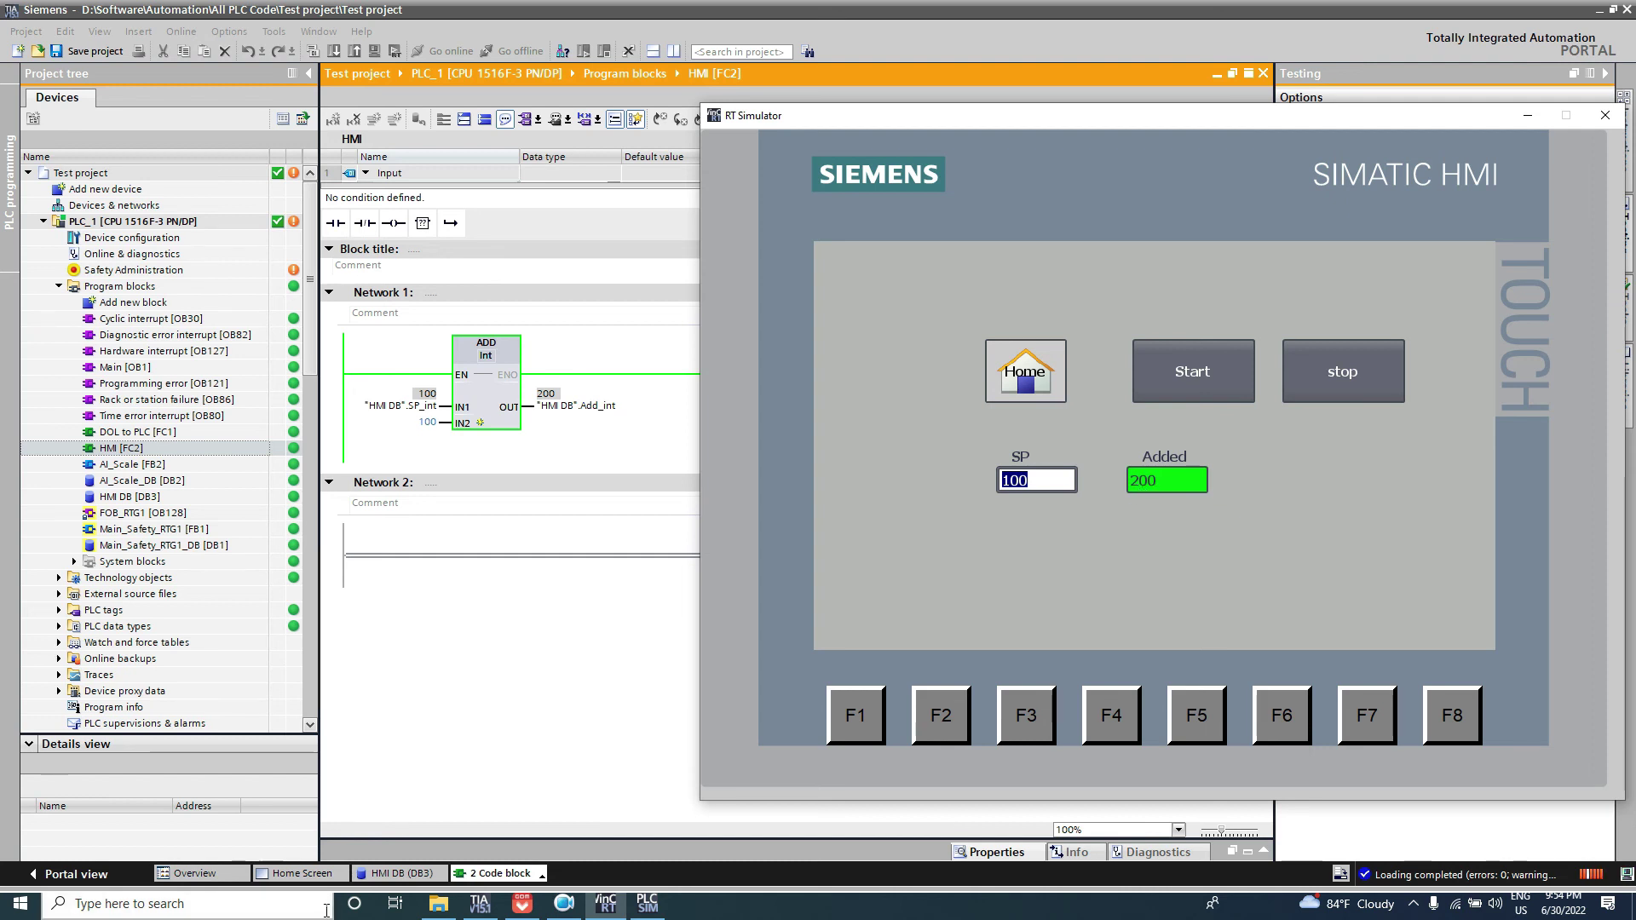
Step: Add an Appearance animation to the Added field on the Home Screen and link it to Add_int from HMI DB
{"action": "left_click", "coordinate": [306, 876]}
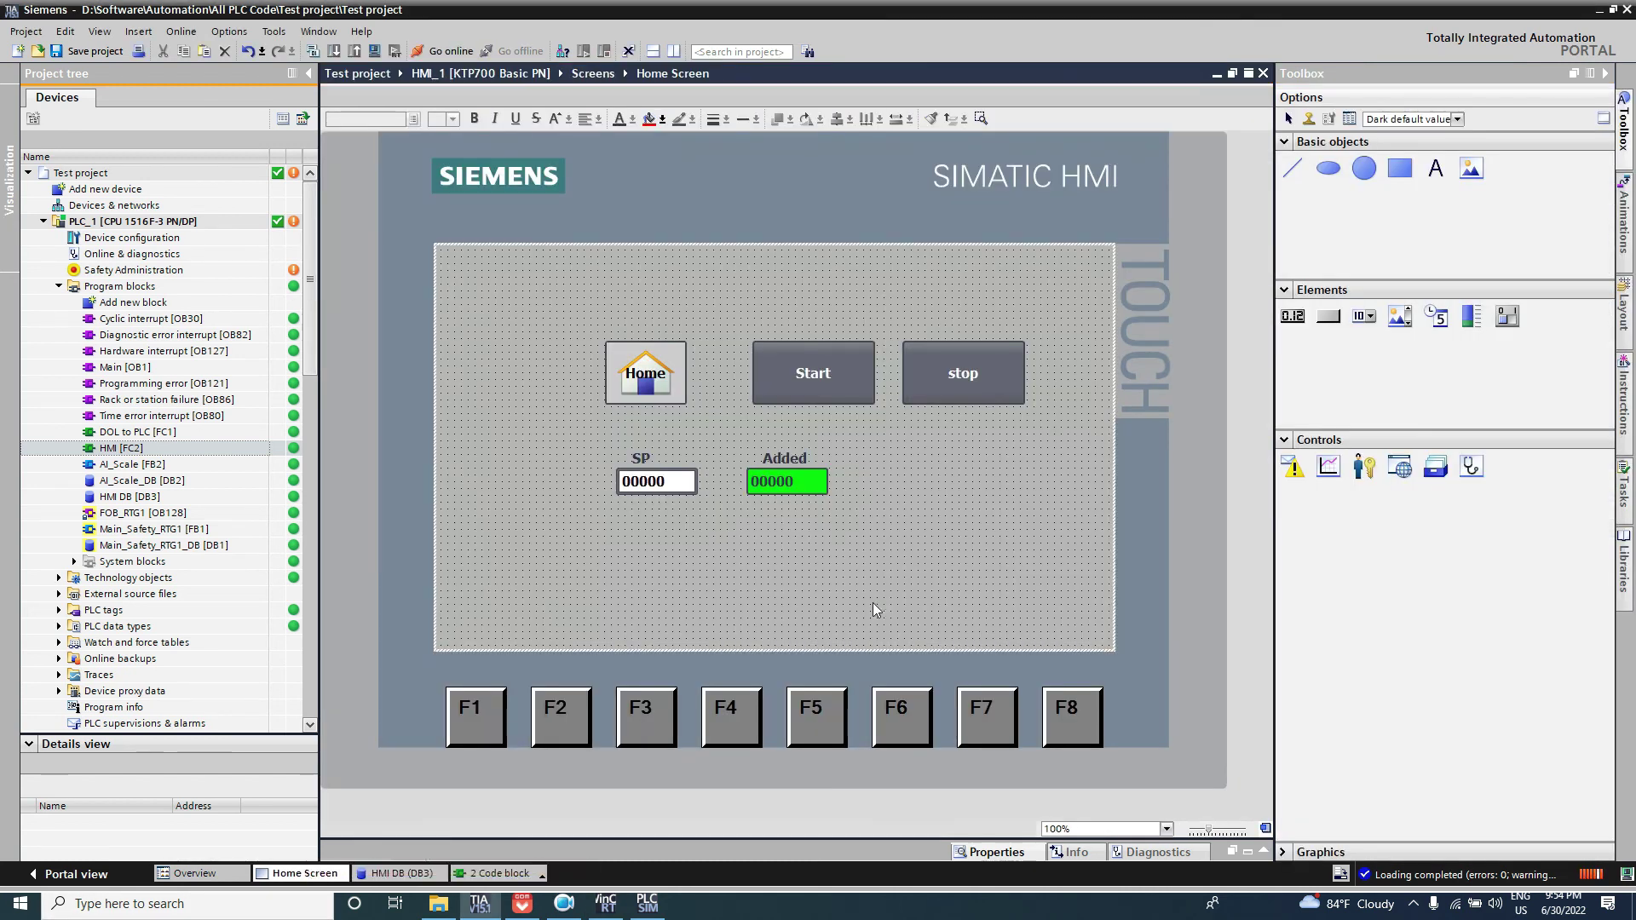
{"action": "left_click", "coordinate": [790, 498]}
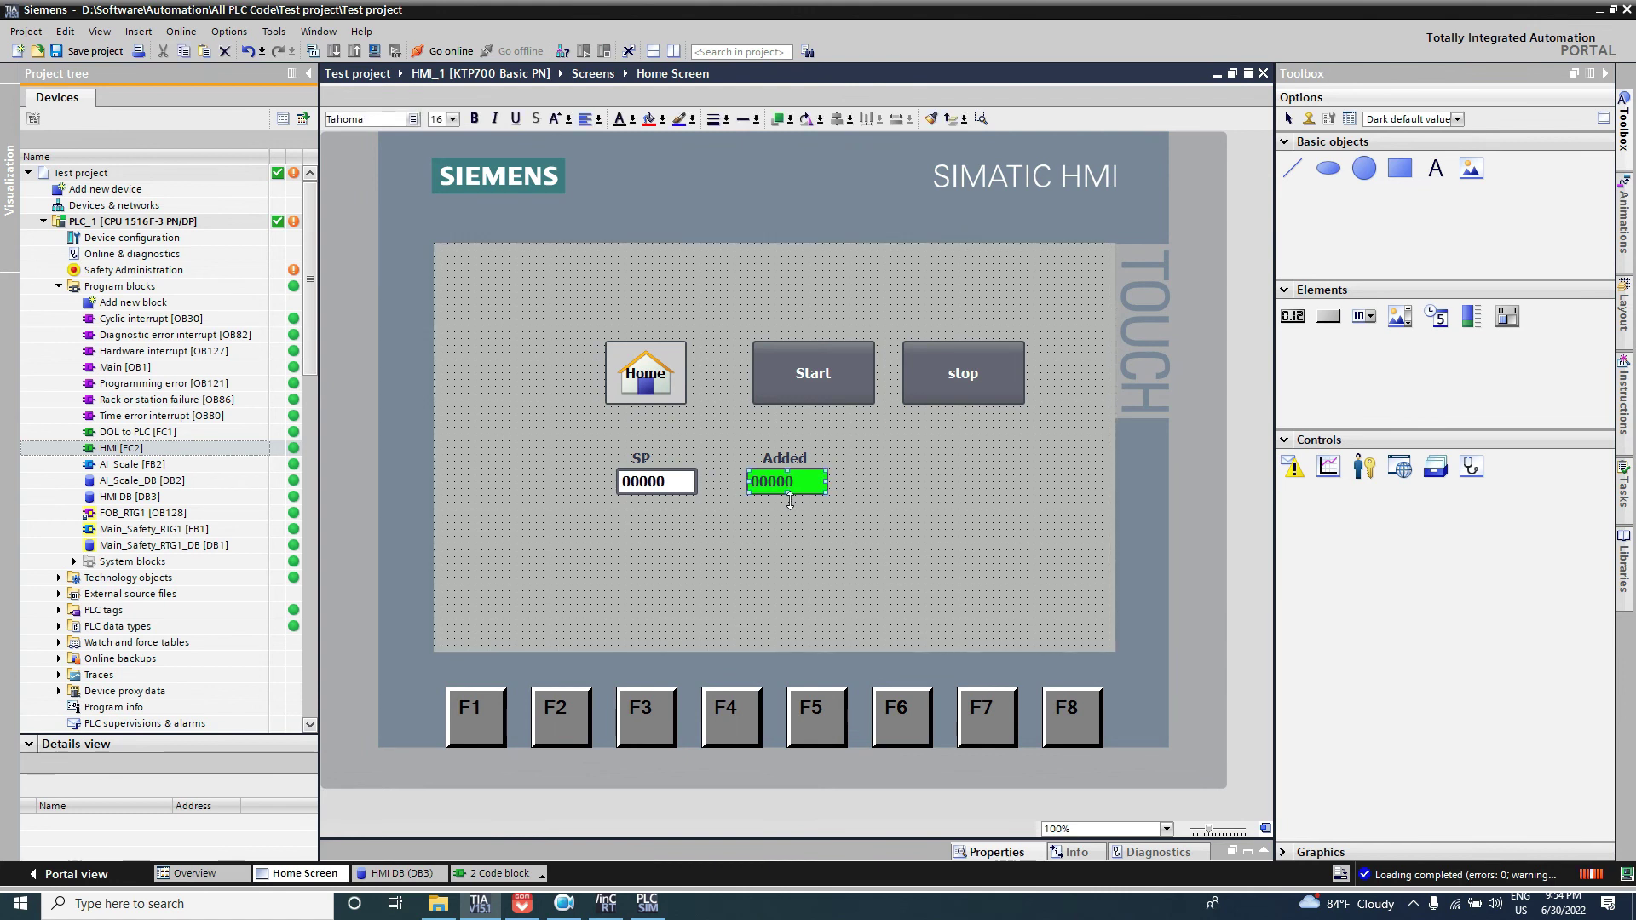
{"action": "left_click", "coordinate": [866, 528]}
{"action": "right_click", "coordinate": [805, 488]}
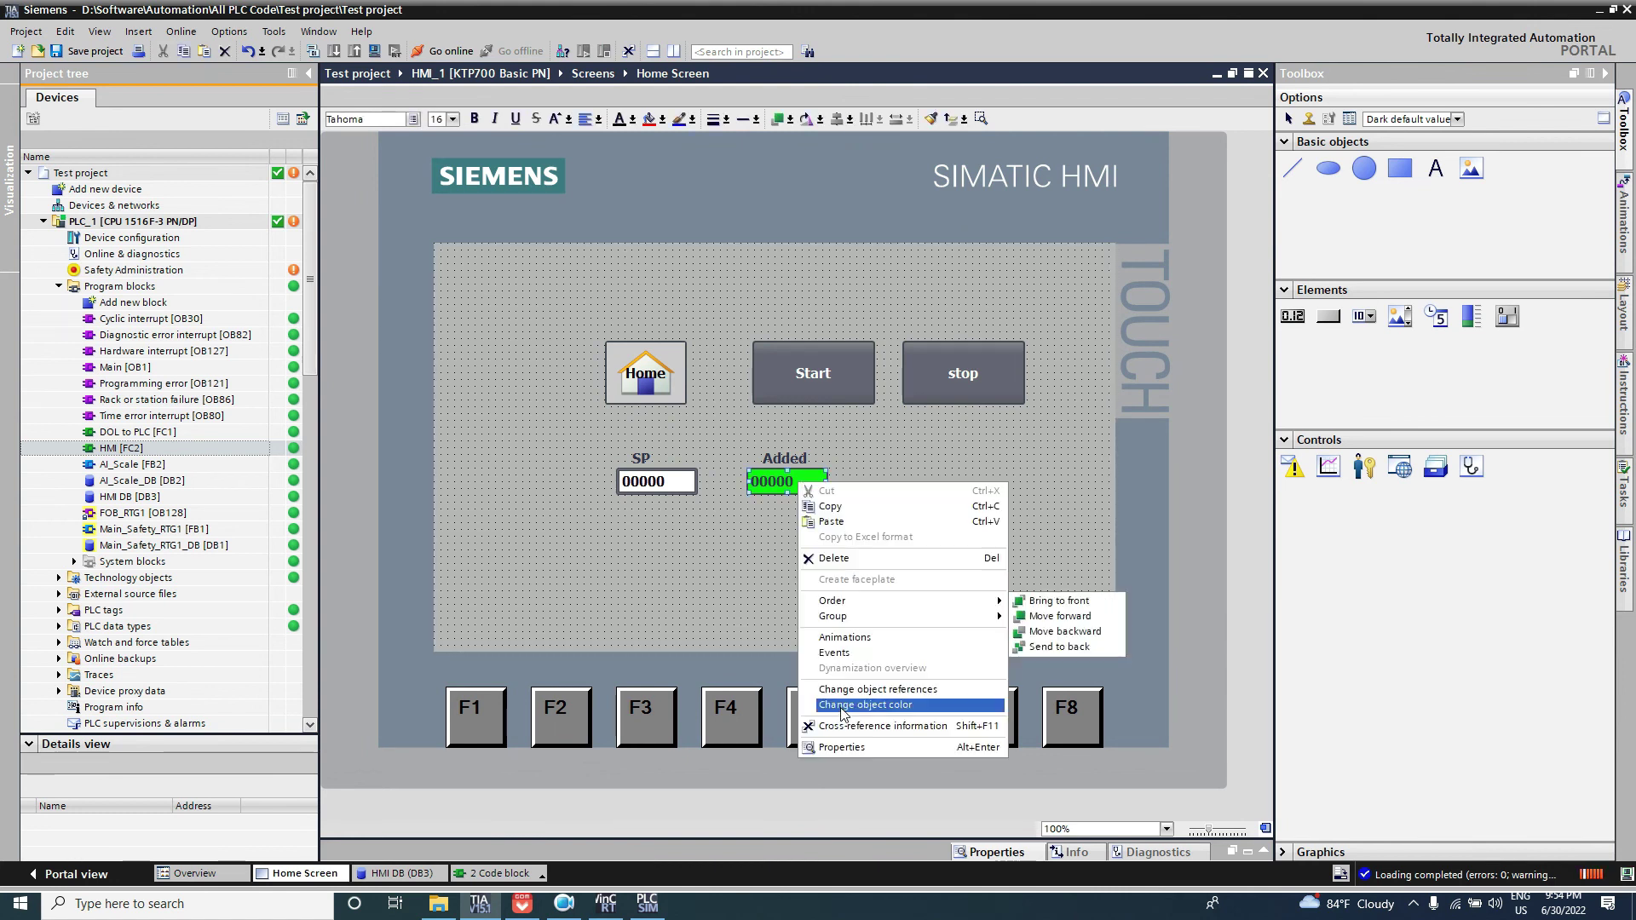
{"action": "left_click", "coordinate": [845, 746]}
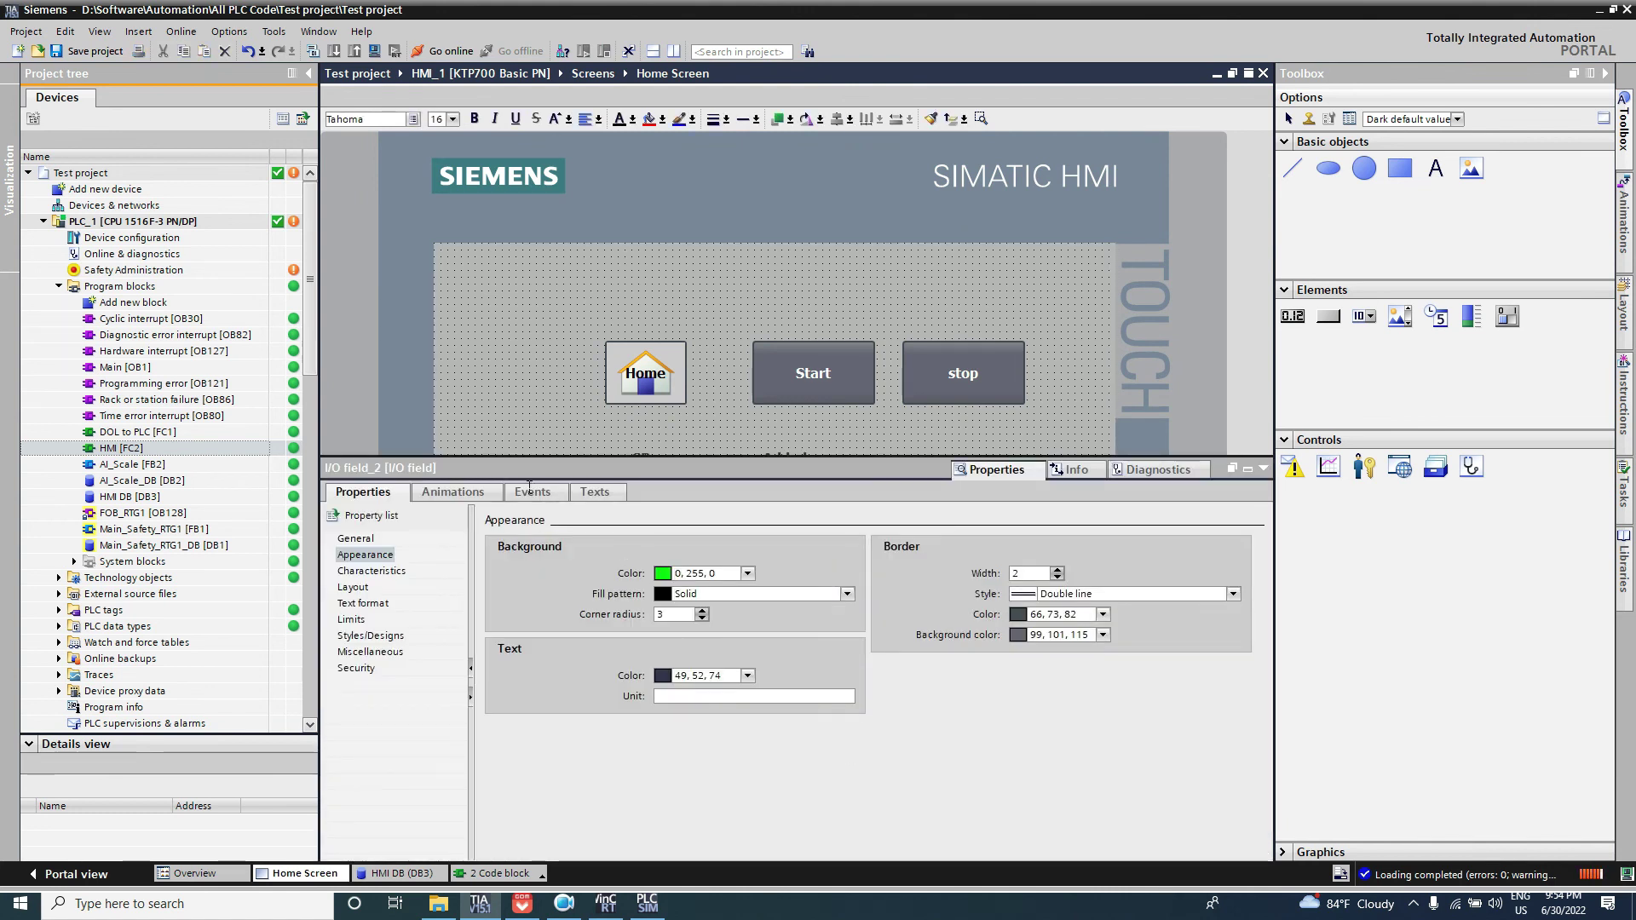
{"action": "left_click", "coordinate": [465, 495]}
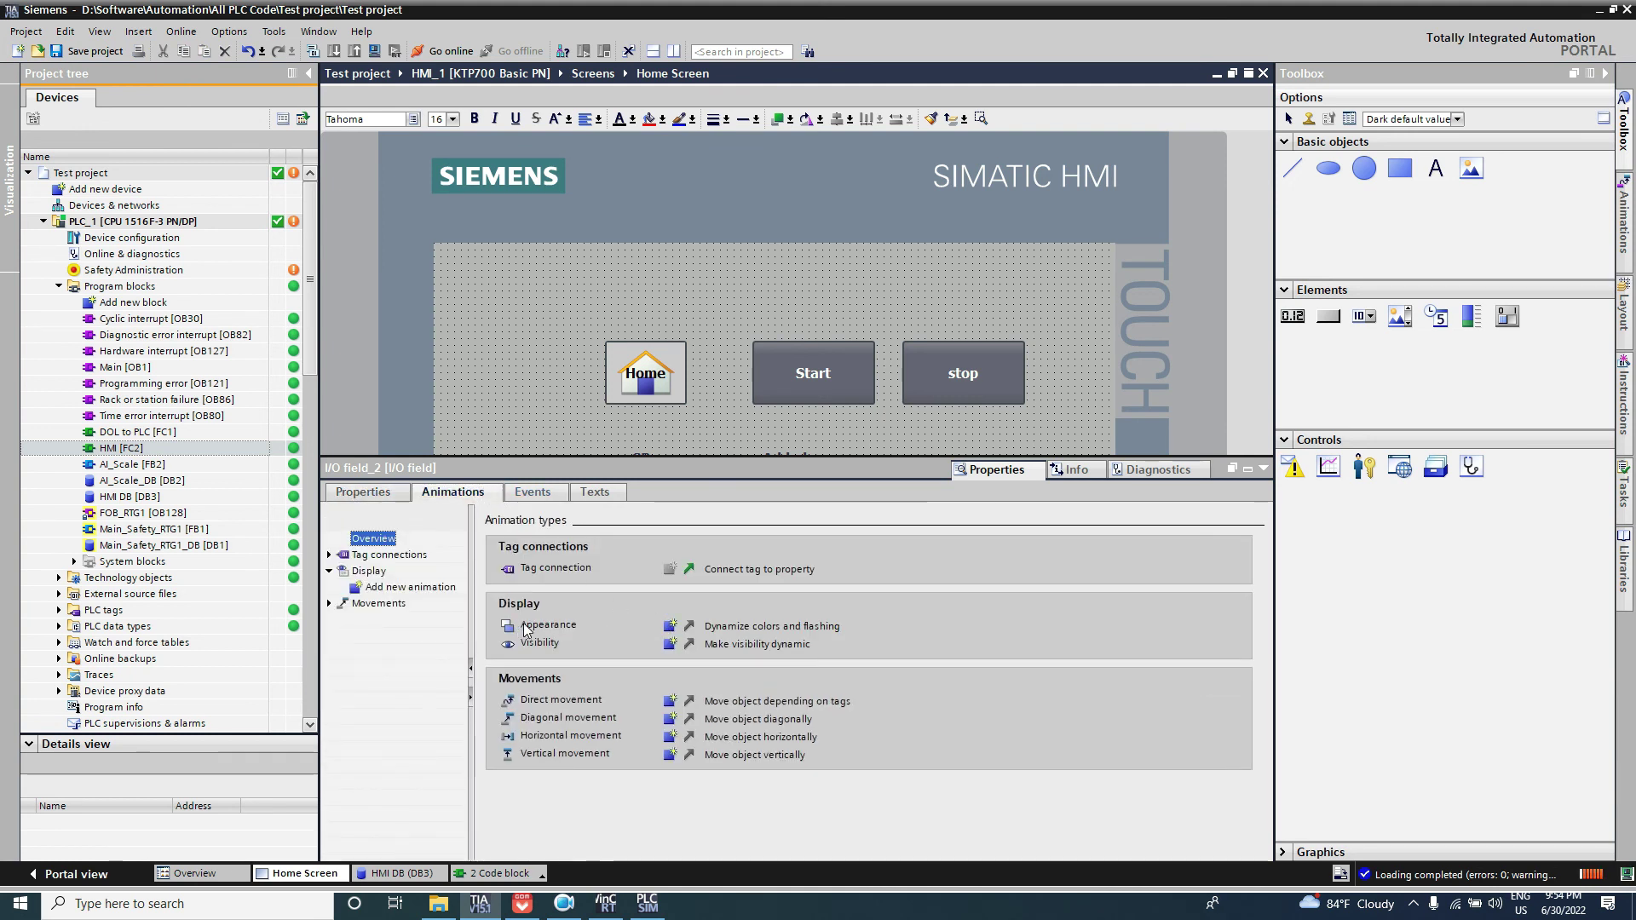
{"action": "left_click", "coordinate": [671, 632]}
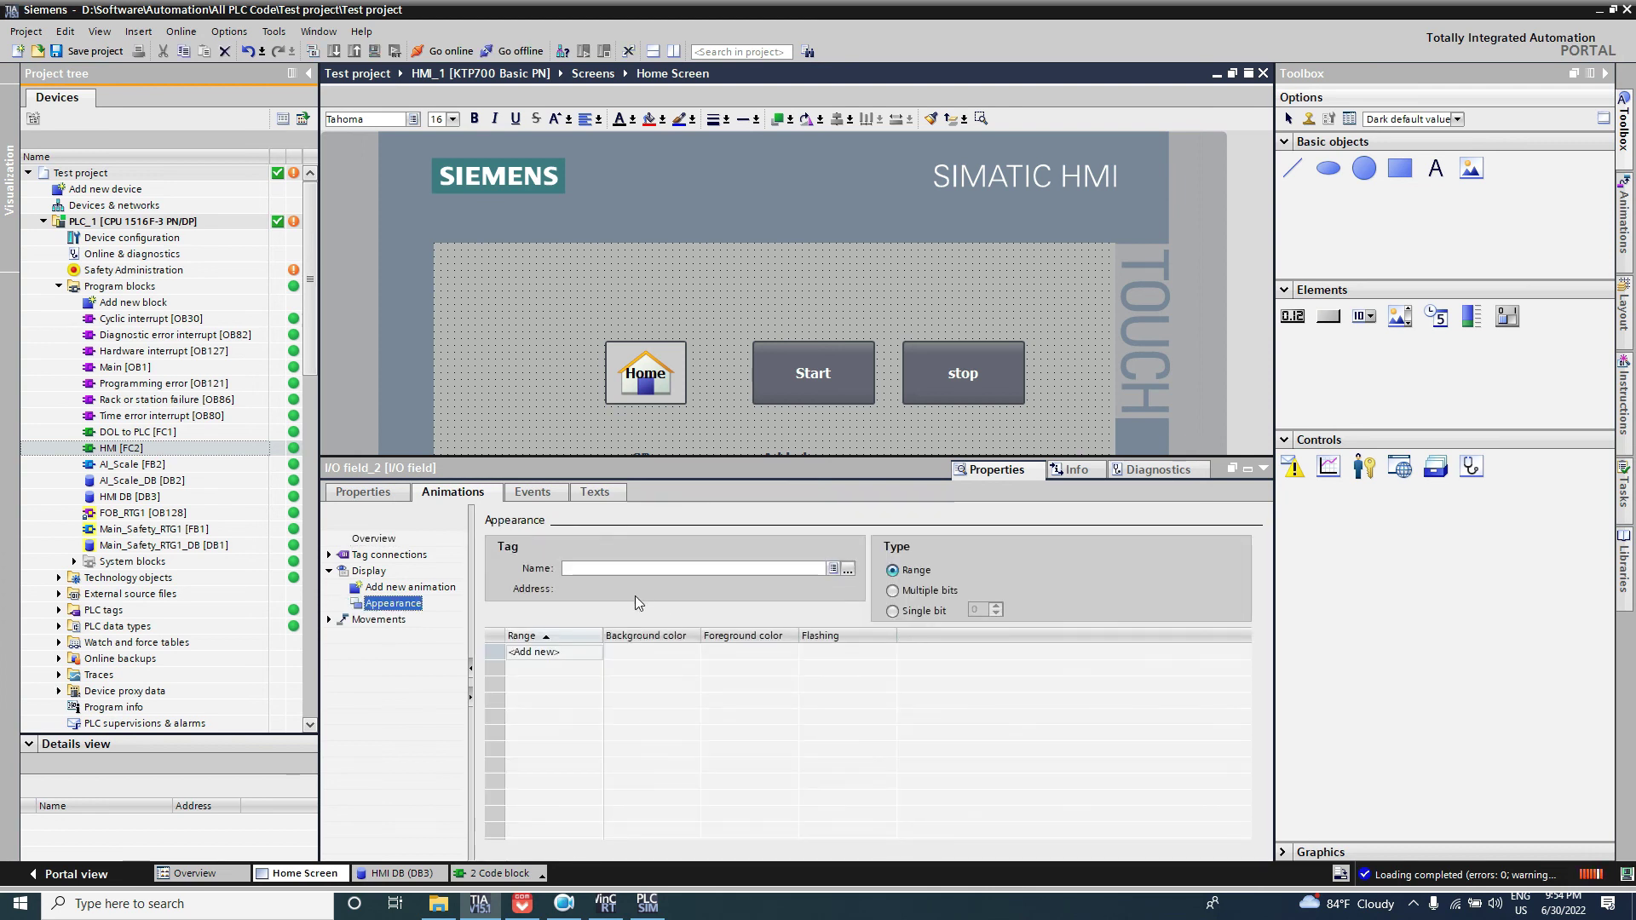
{"action": "left_click", "coordinate": [848, 568]}
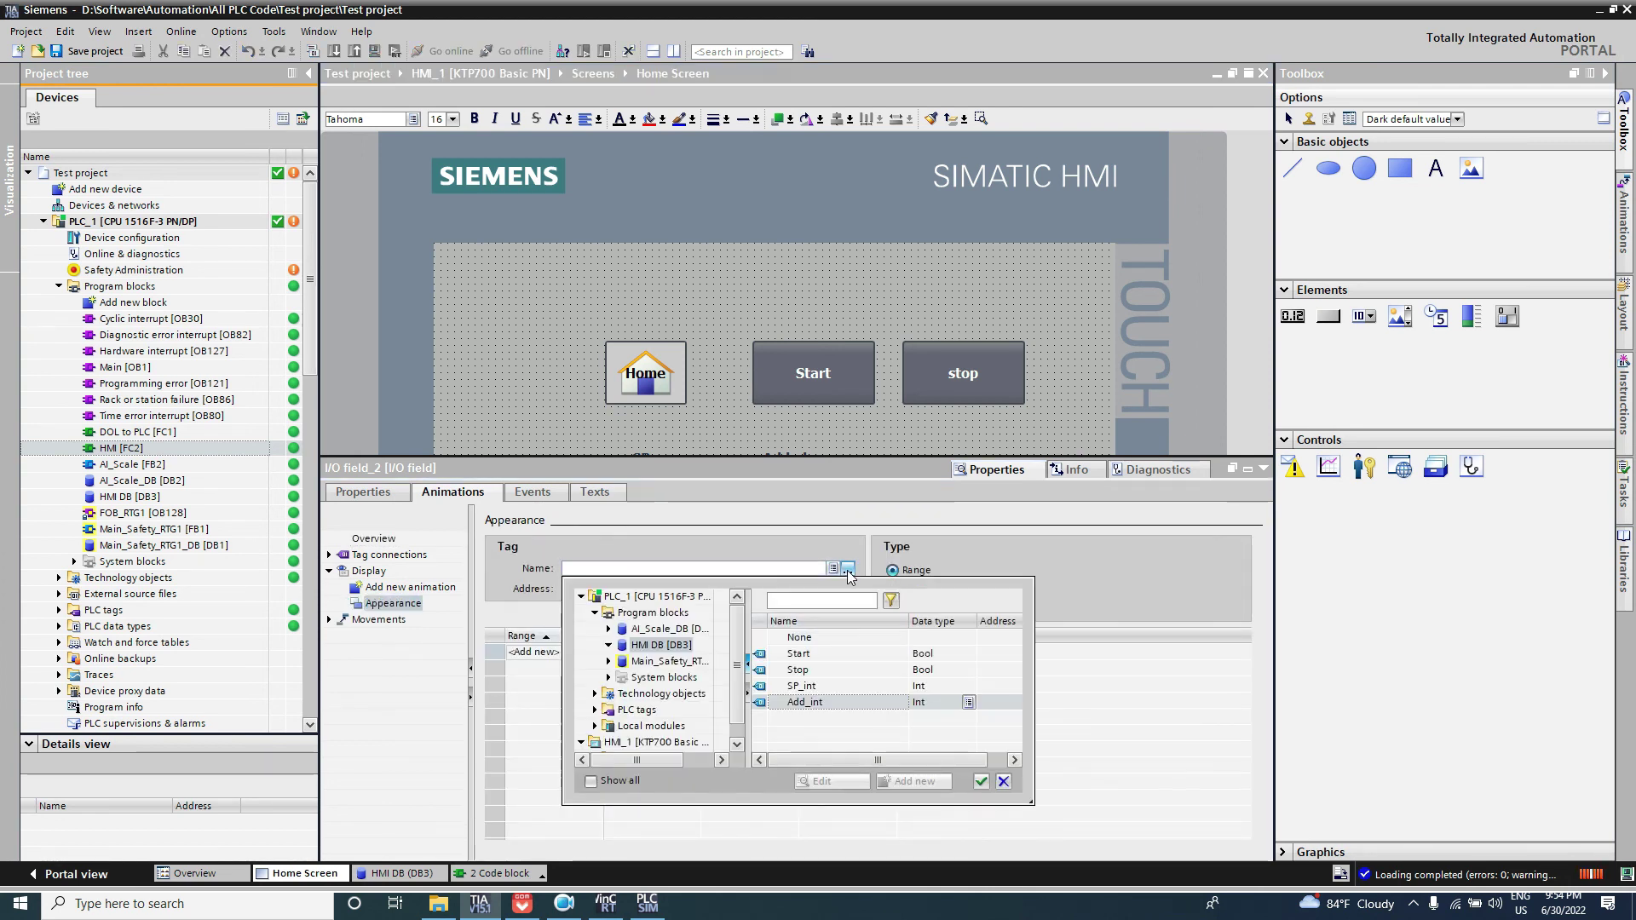
{"action": "double_click", "coordinate": [810, 702]}
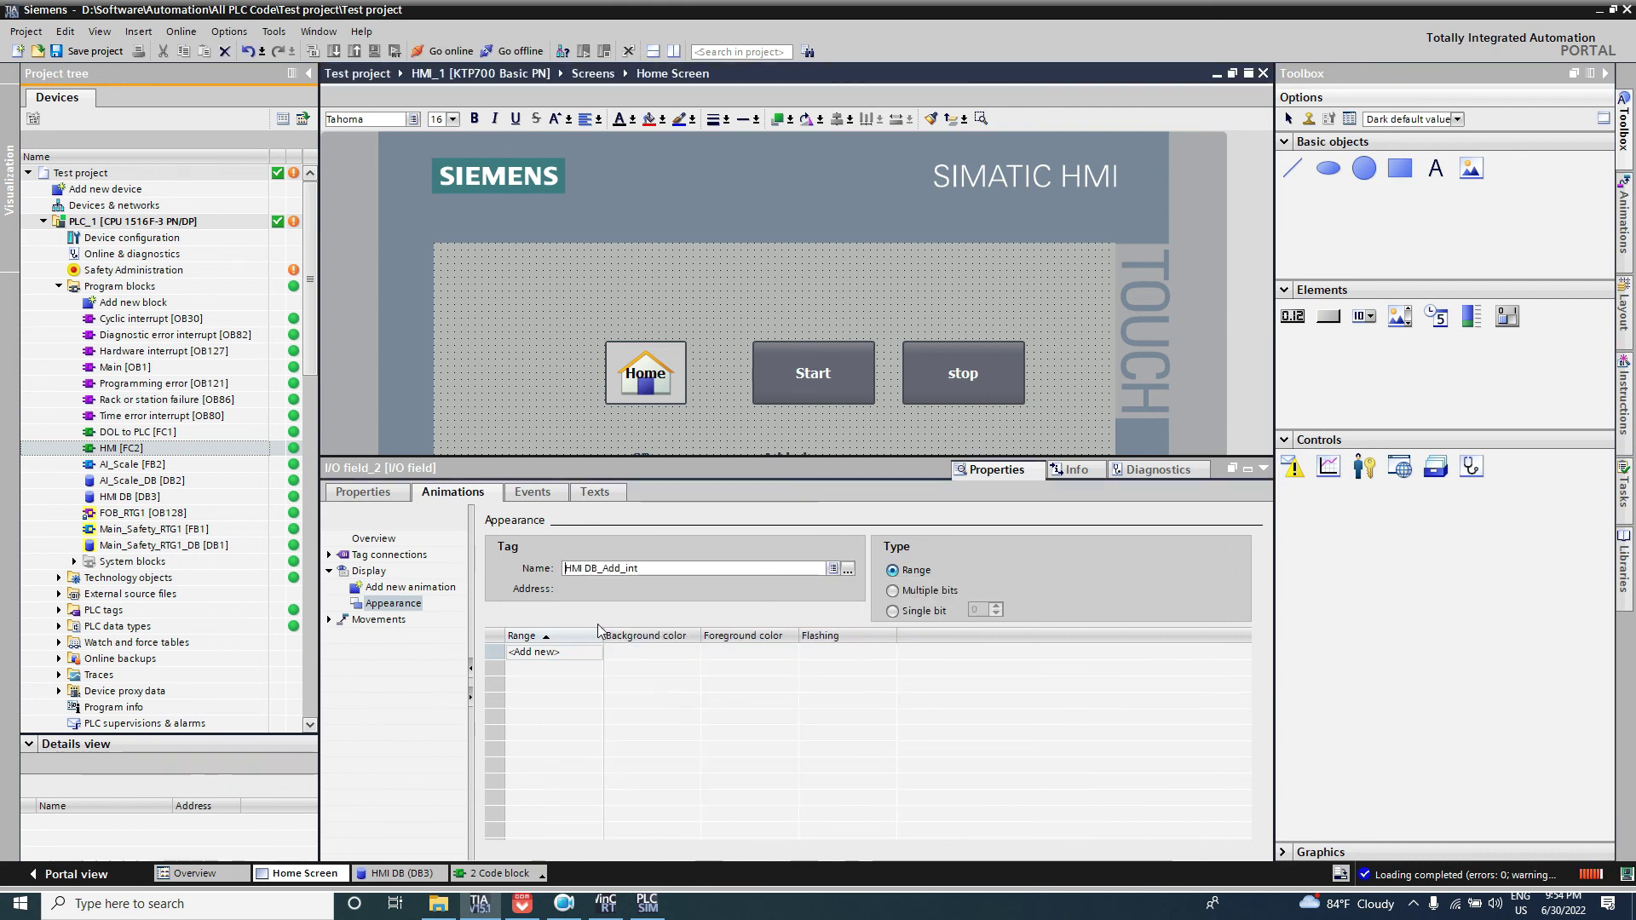
Step: Add a first range of 0 - 1000 to the Added field's Appearance animation
{"action": "left_click", "coordinate": [579, 654]}
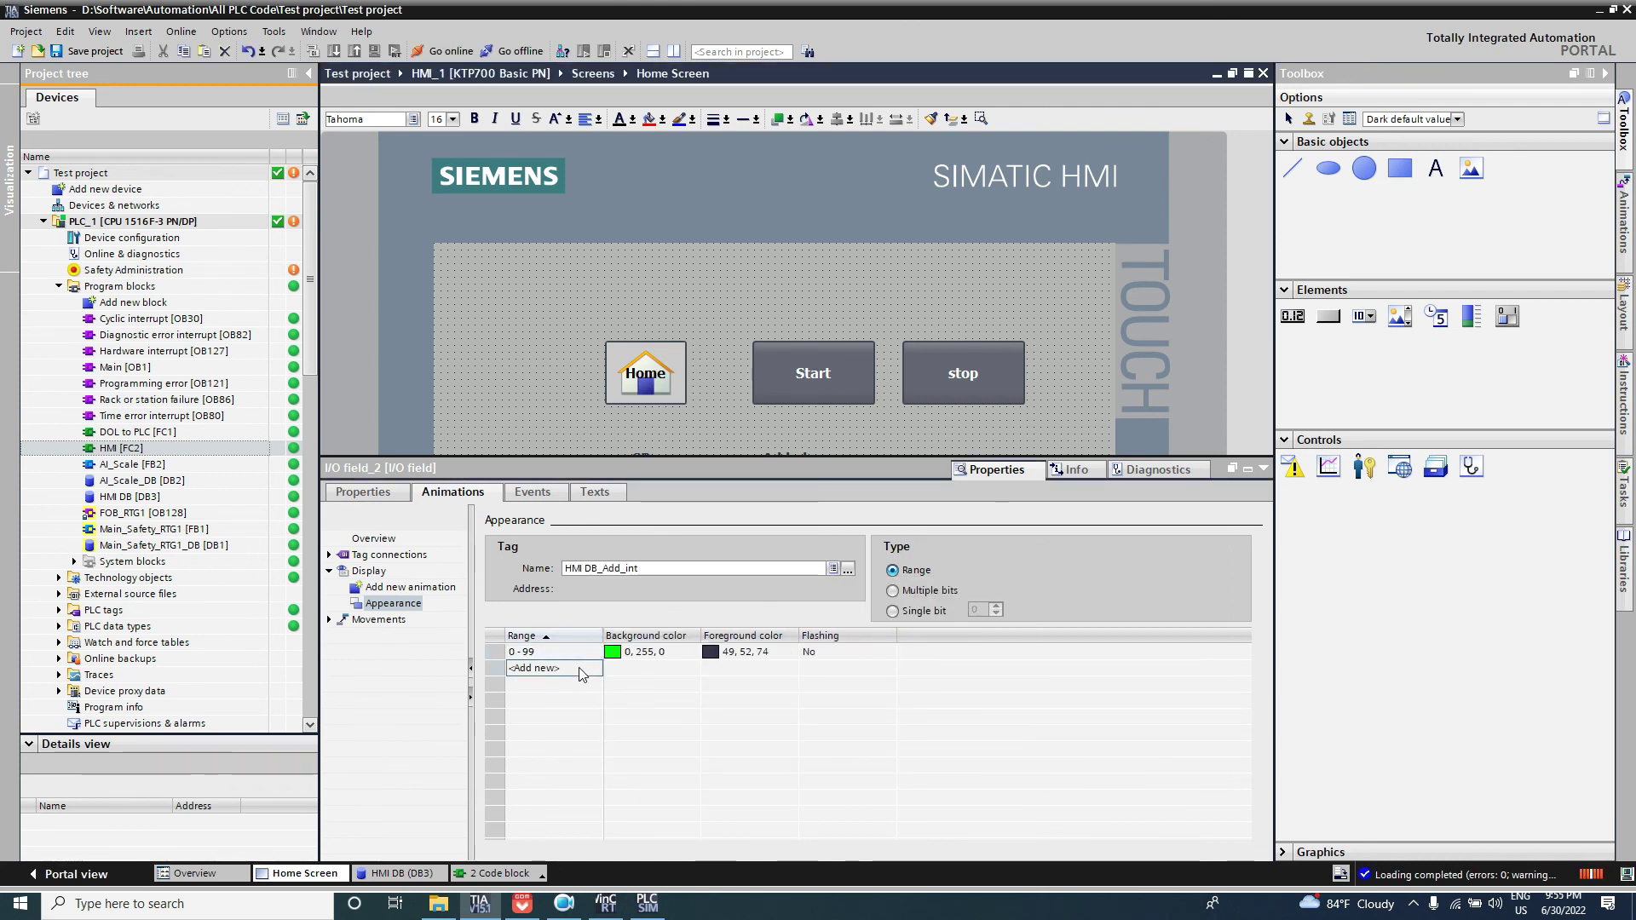
{"action": "left_click", "coordinate": [575, 653]}
{"action": "left_click", "coordinate": [575, 653]}
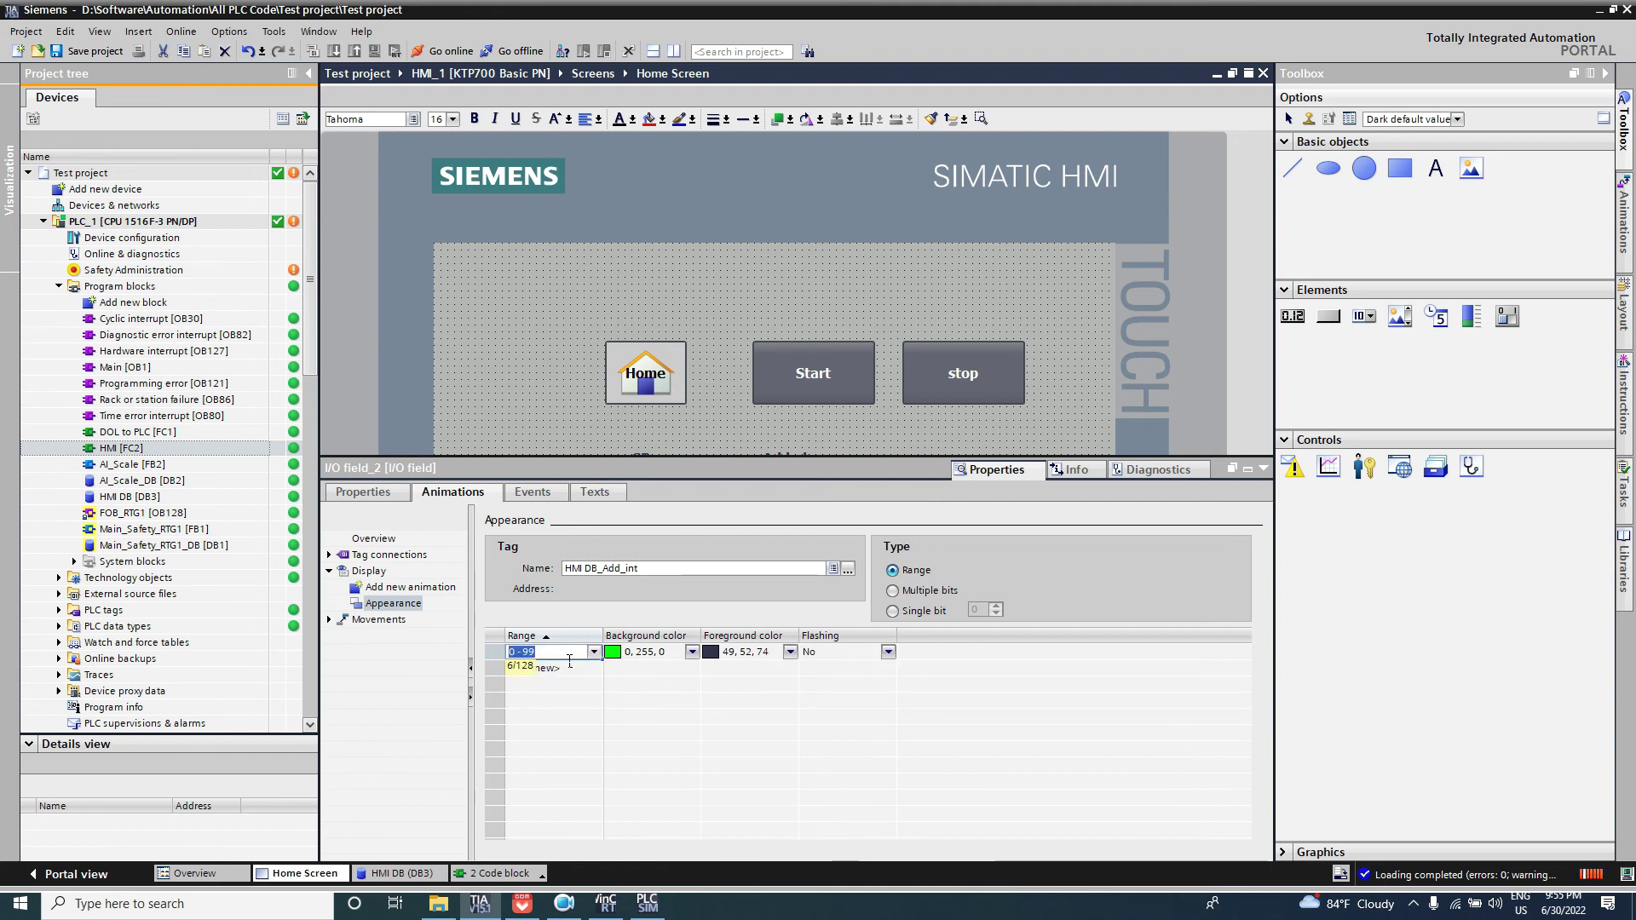
{"action": "type", "text": "0 - 1000"}
{"action": "key", "text": "Return"}
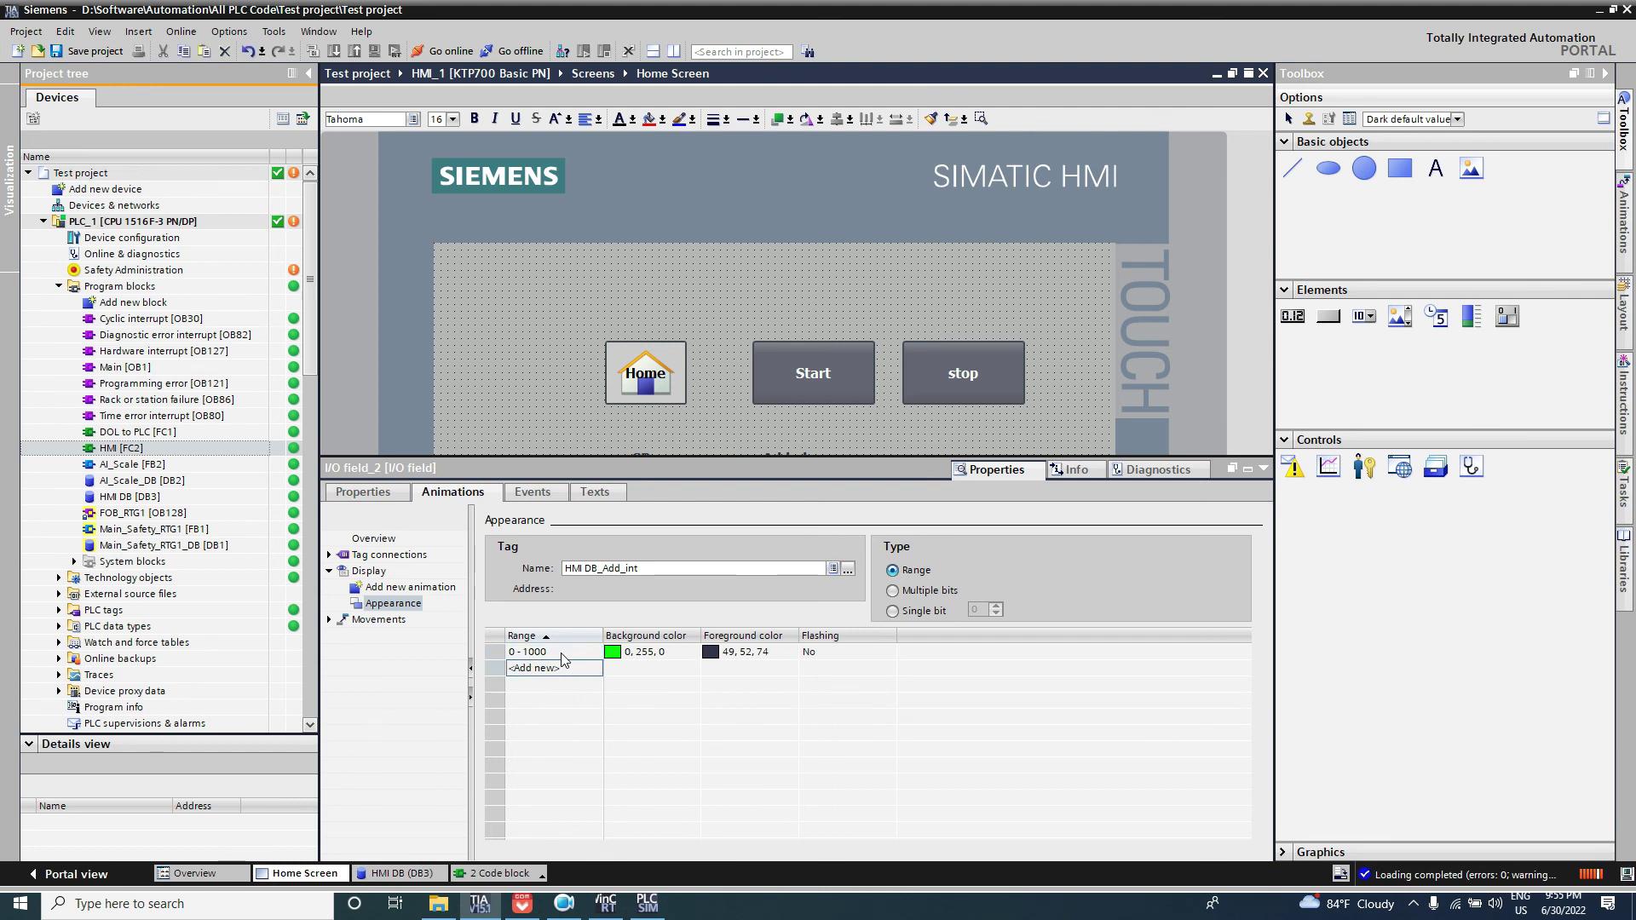
Step: Add a second range of 1001 - 2001 and set its background color to red (255, 0, 0)
{"action": "left_click", "coordinate": [560, 667]}
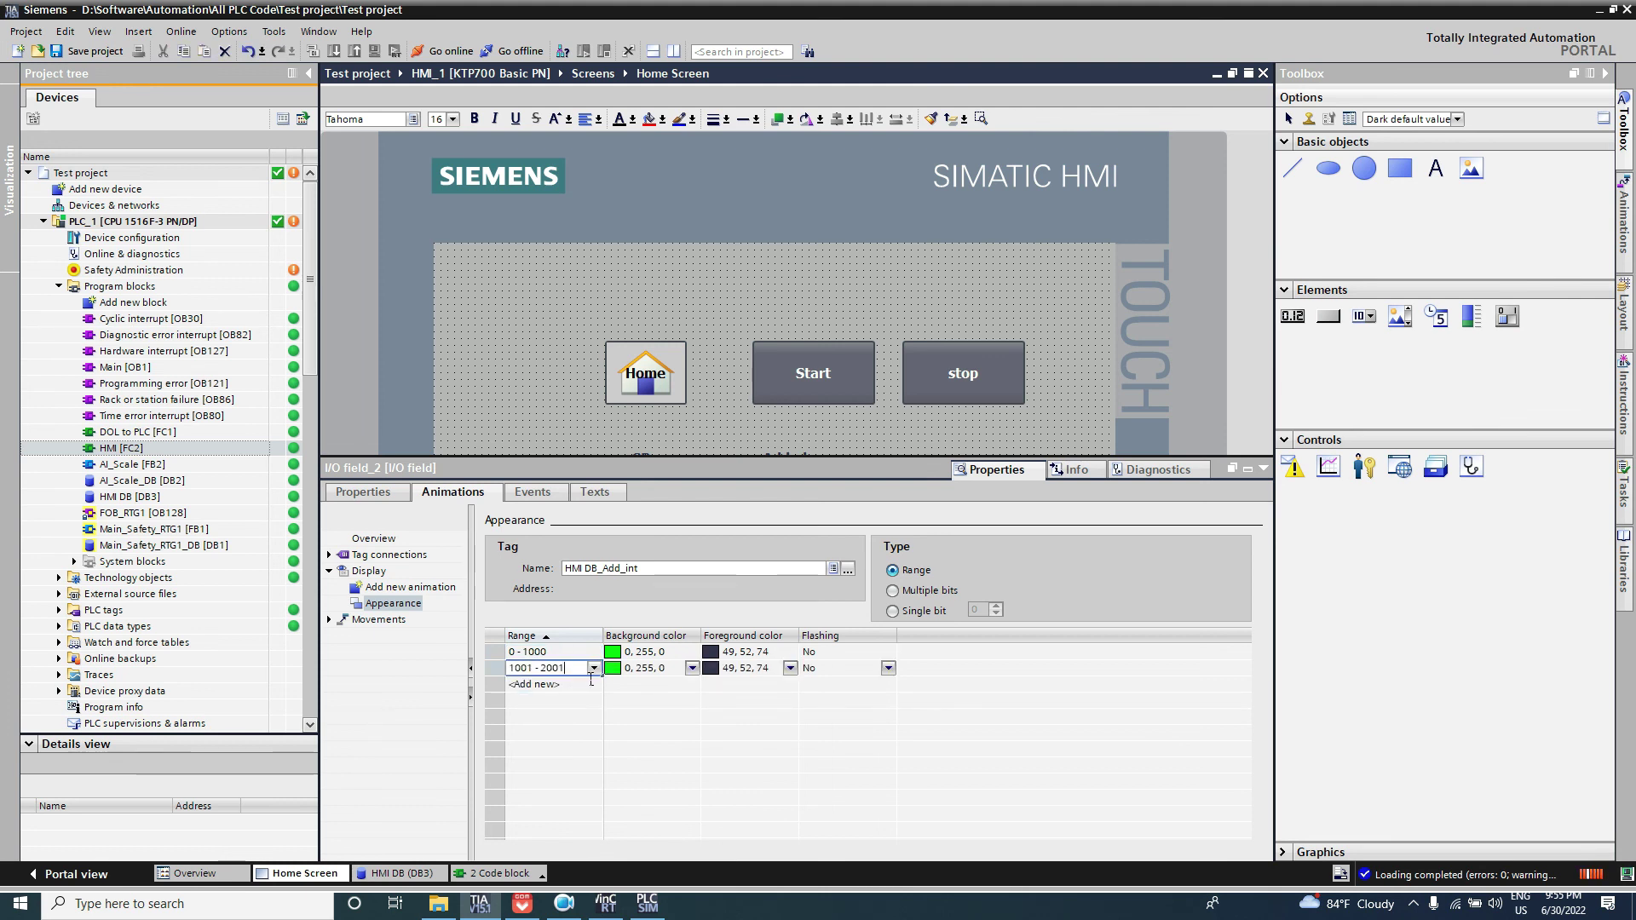
{"action": "left_click", "coordinate": [594, 668]}
{"action": "key", "text": "Return"}
{"action": "left_click", "coordinate": [692, 668]}
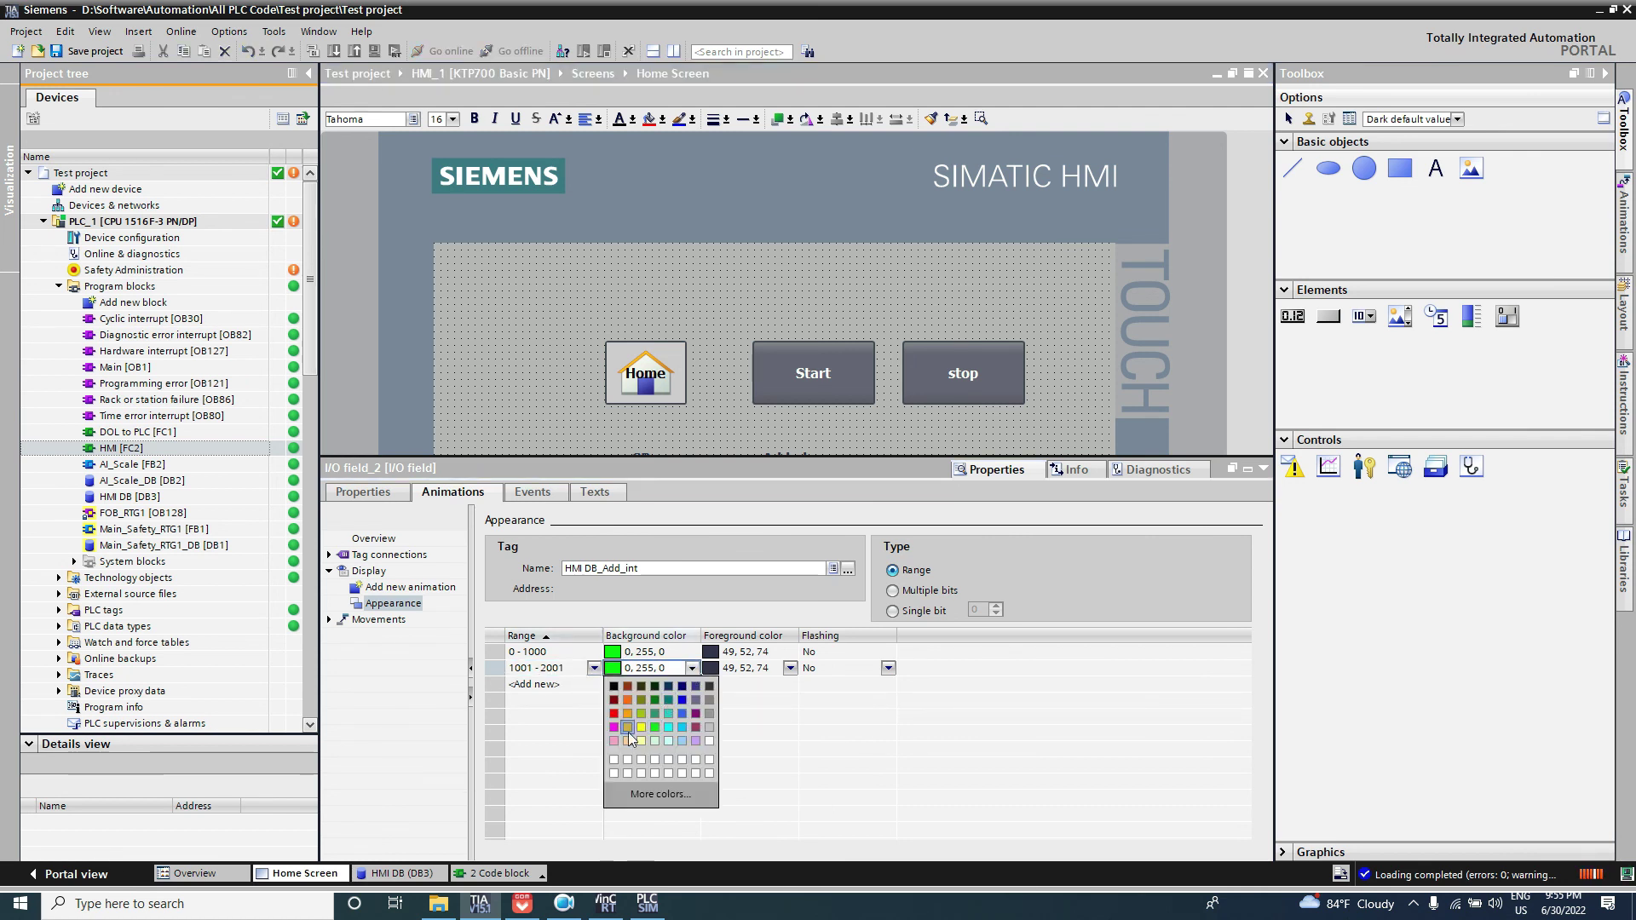
{"action": "left_click", "coordinate": [614, 713]}
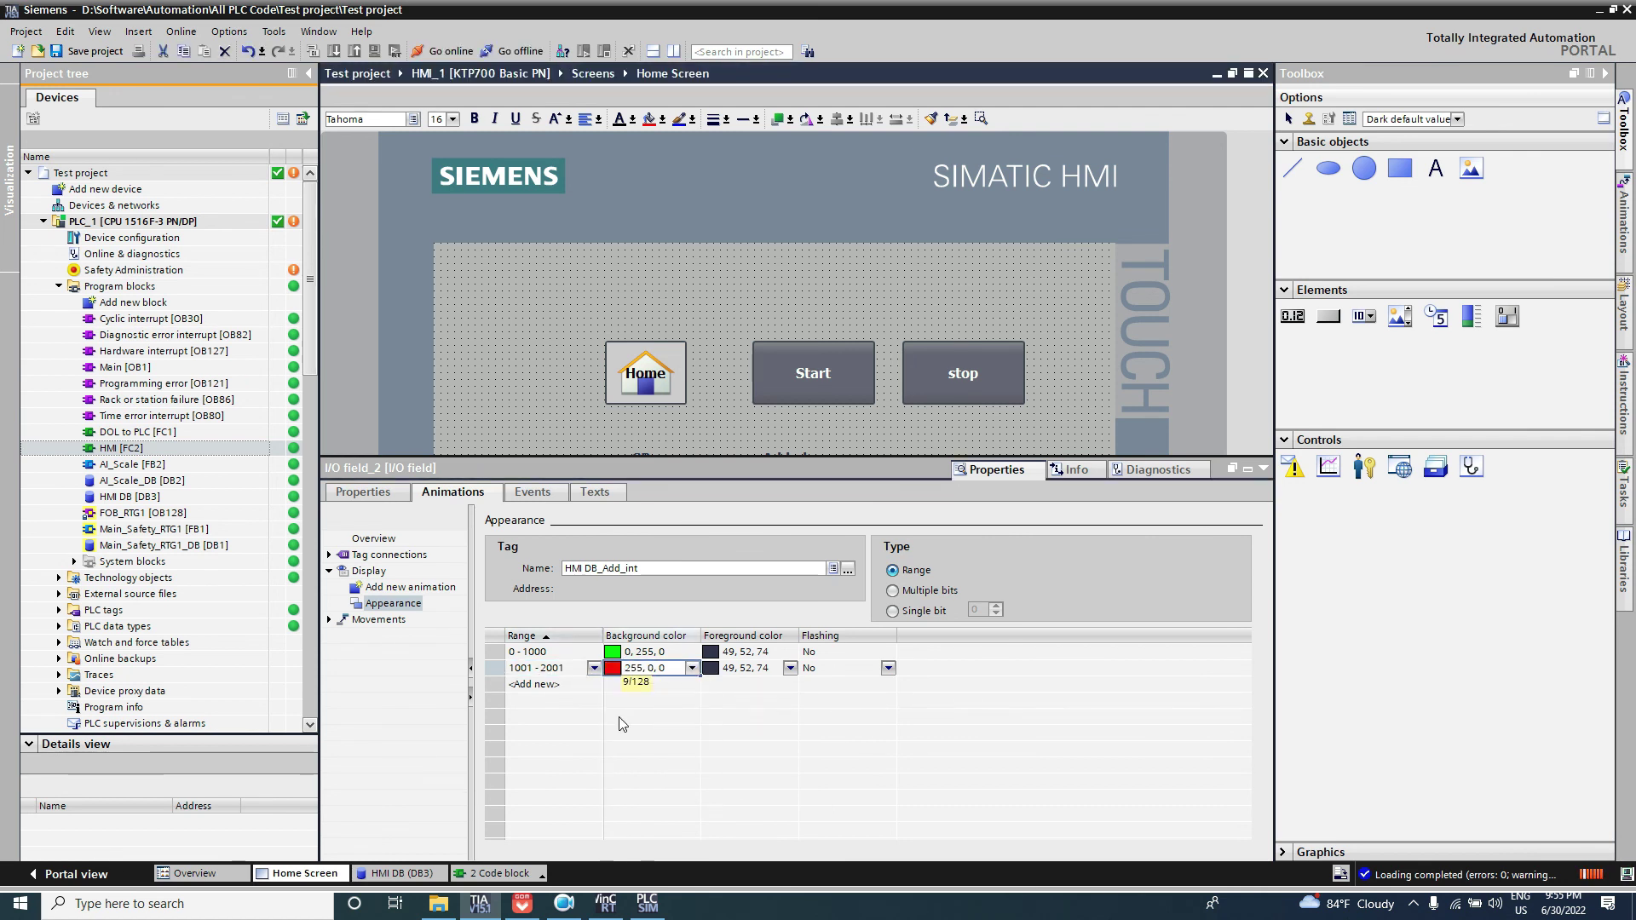
Step: Start the HMI_1 runtime simulation with the updated Home Screen and accept the start message
{"action": "left_click", "coordinate": [1265, 472]}
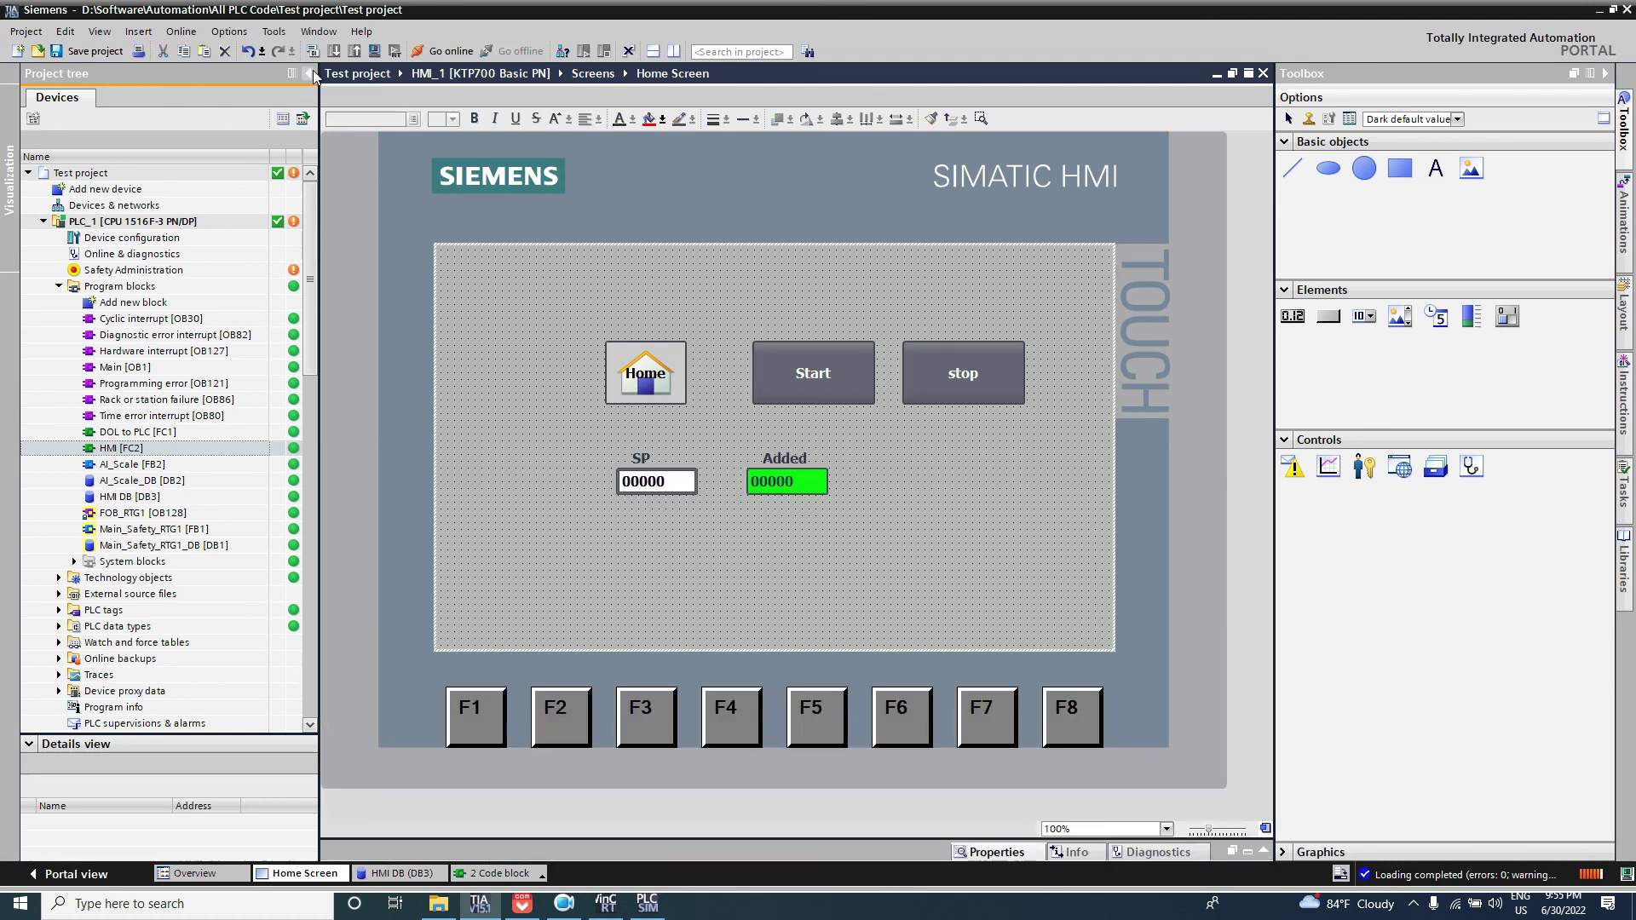
{"action": "left_click", "coordinate": [374, 51]}
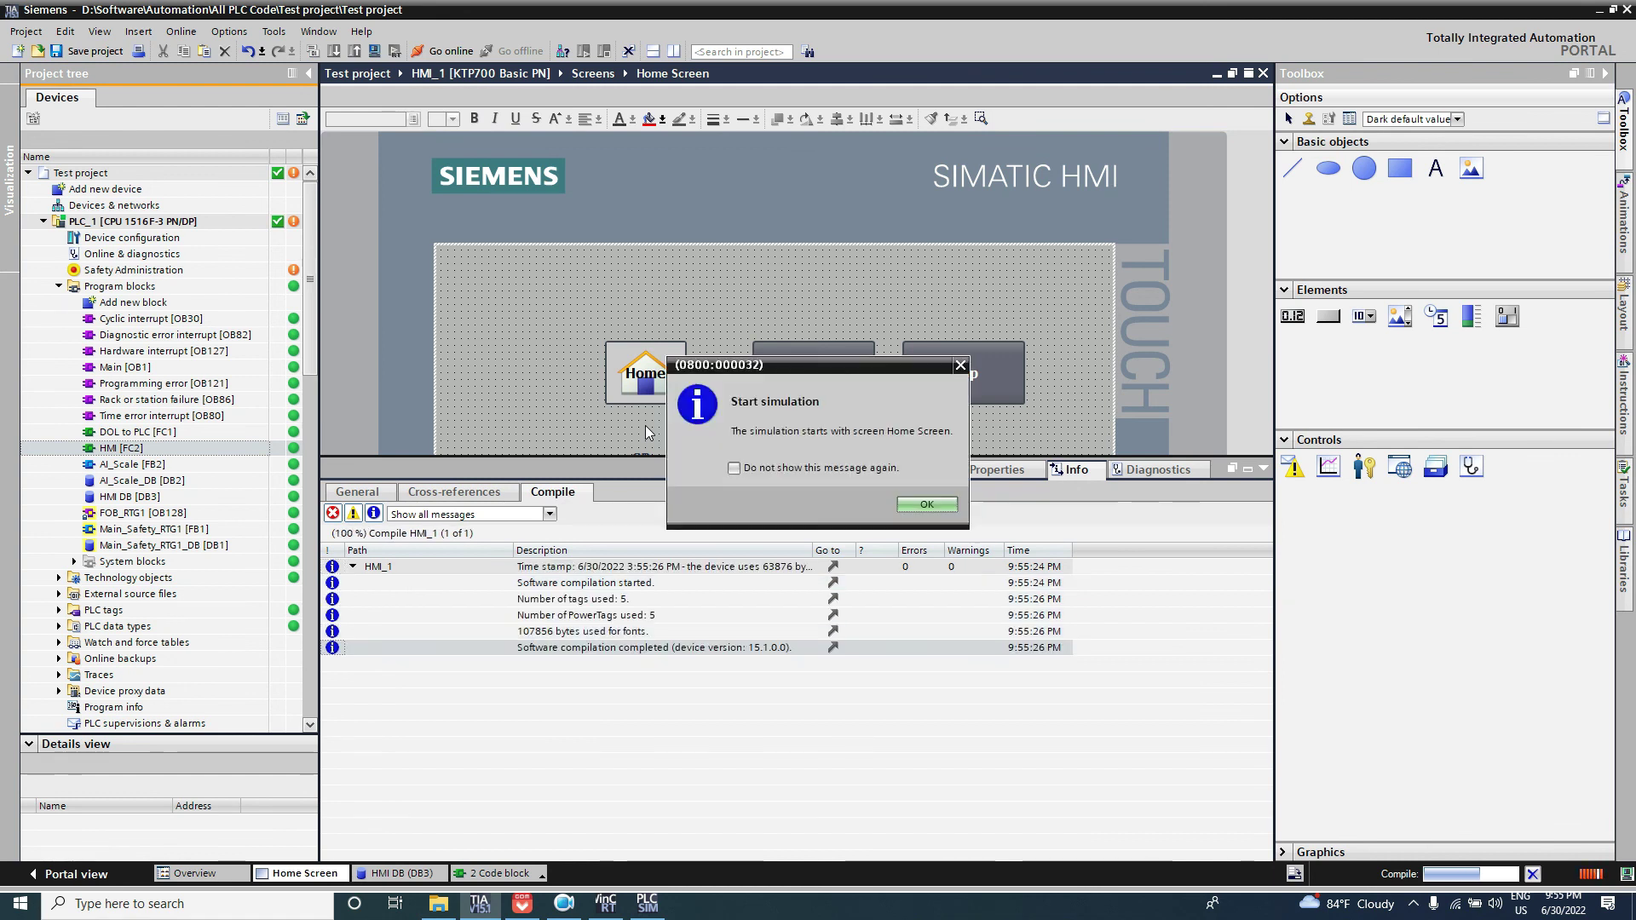
{"action": "left_click", "coordinate": [926, 501]}
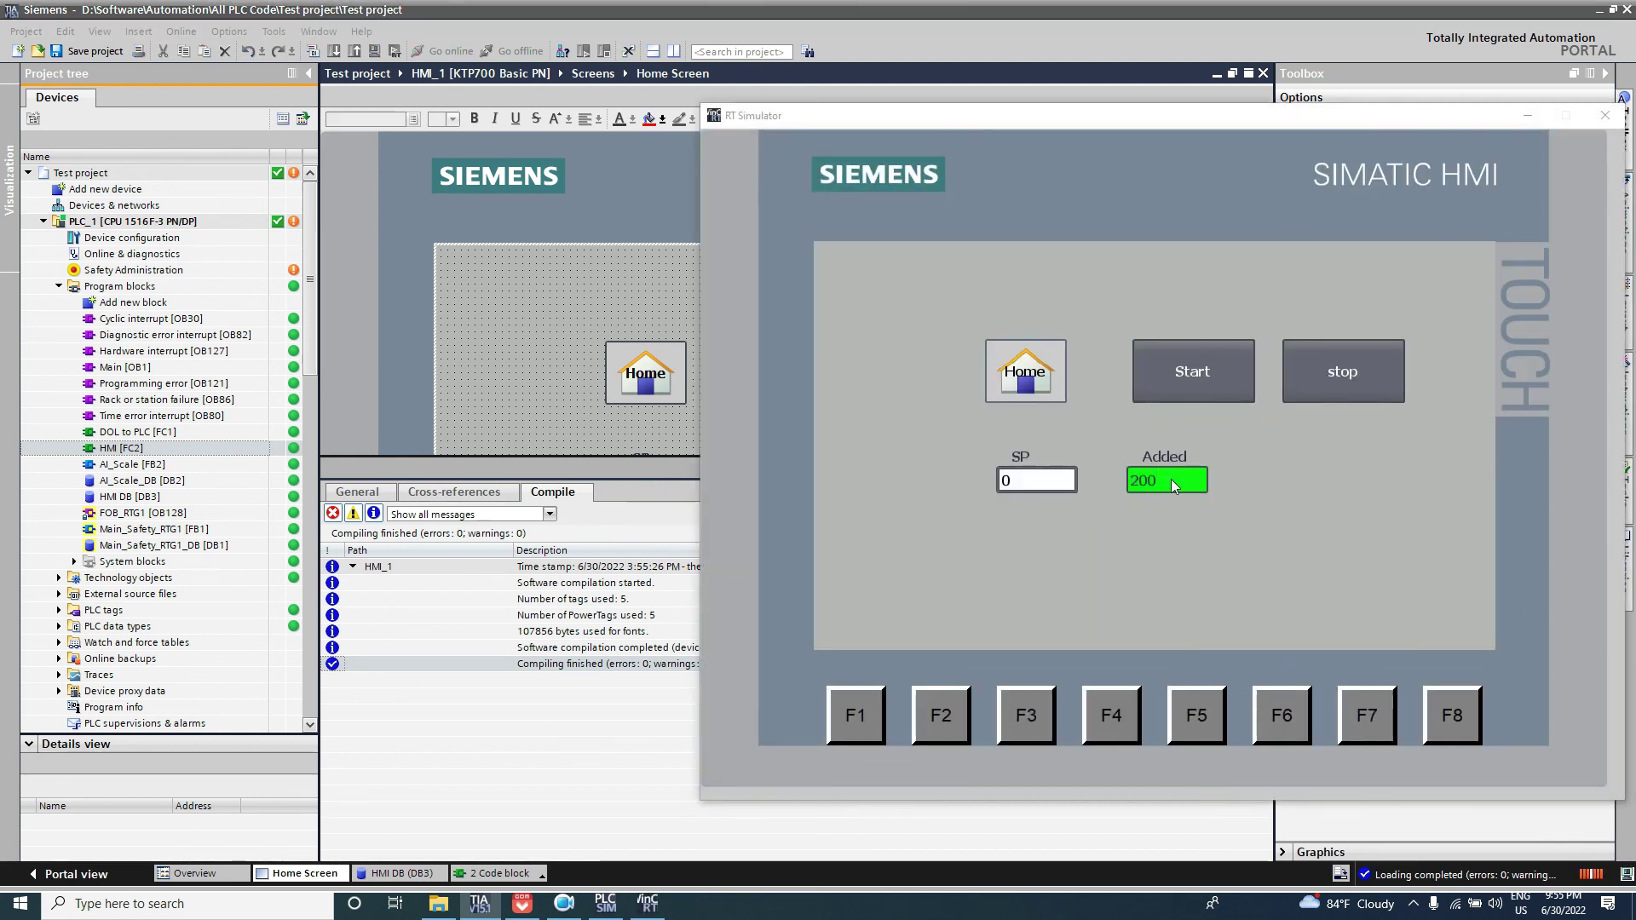
Step: Test the Added field's color ranges in the RT Simulator by setting SP to 1000 and then to 900
{"action": "left_click", "coordinate": [1038, 484]}
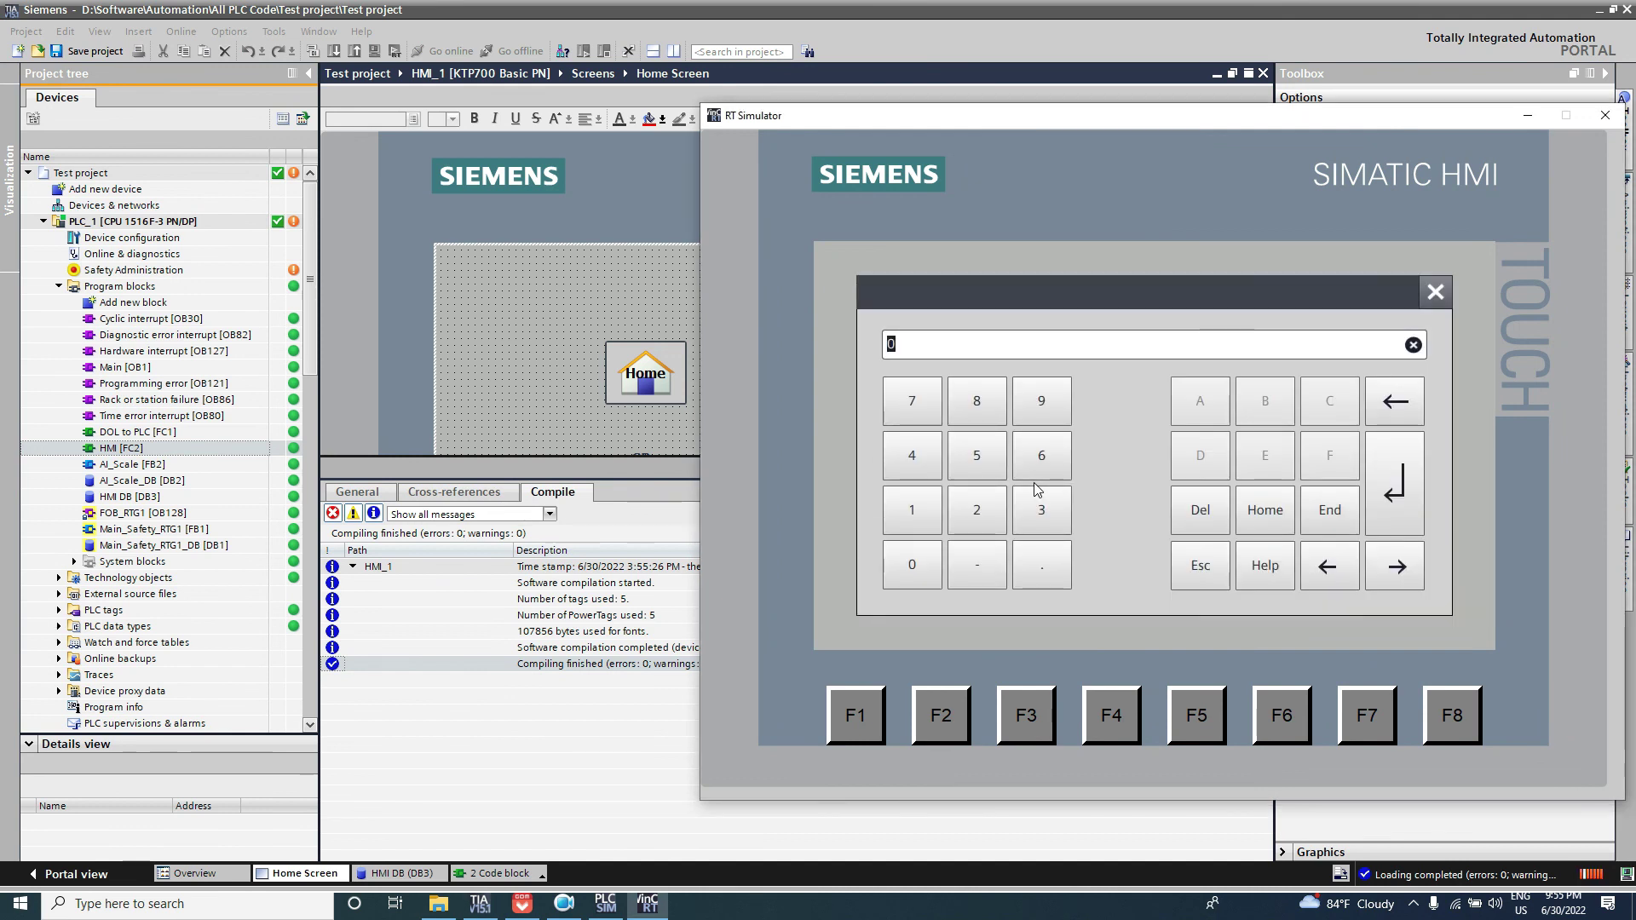
{"action": "type", "text": "100"}
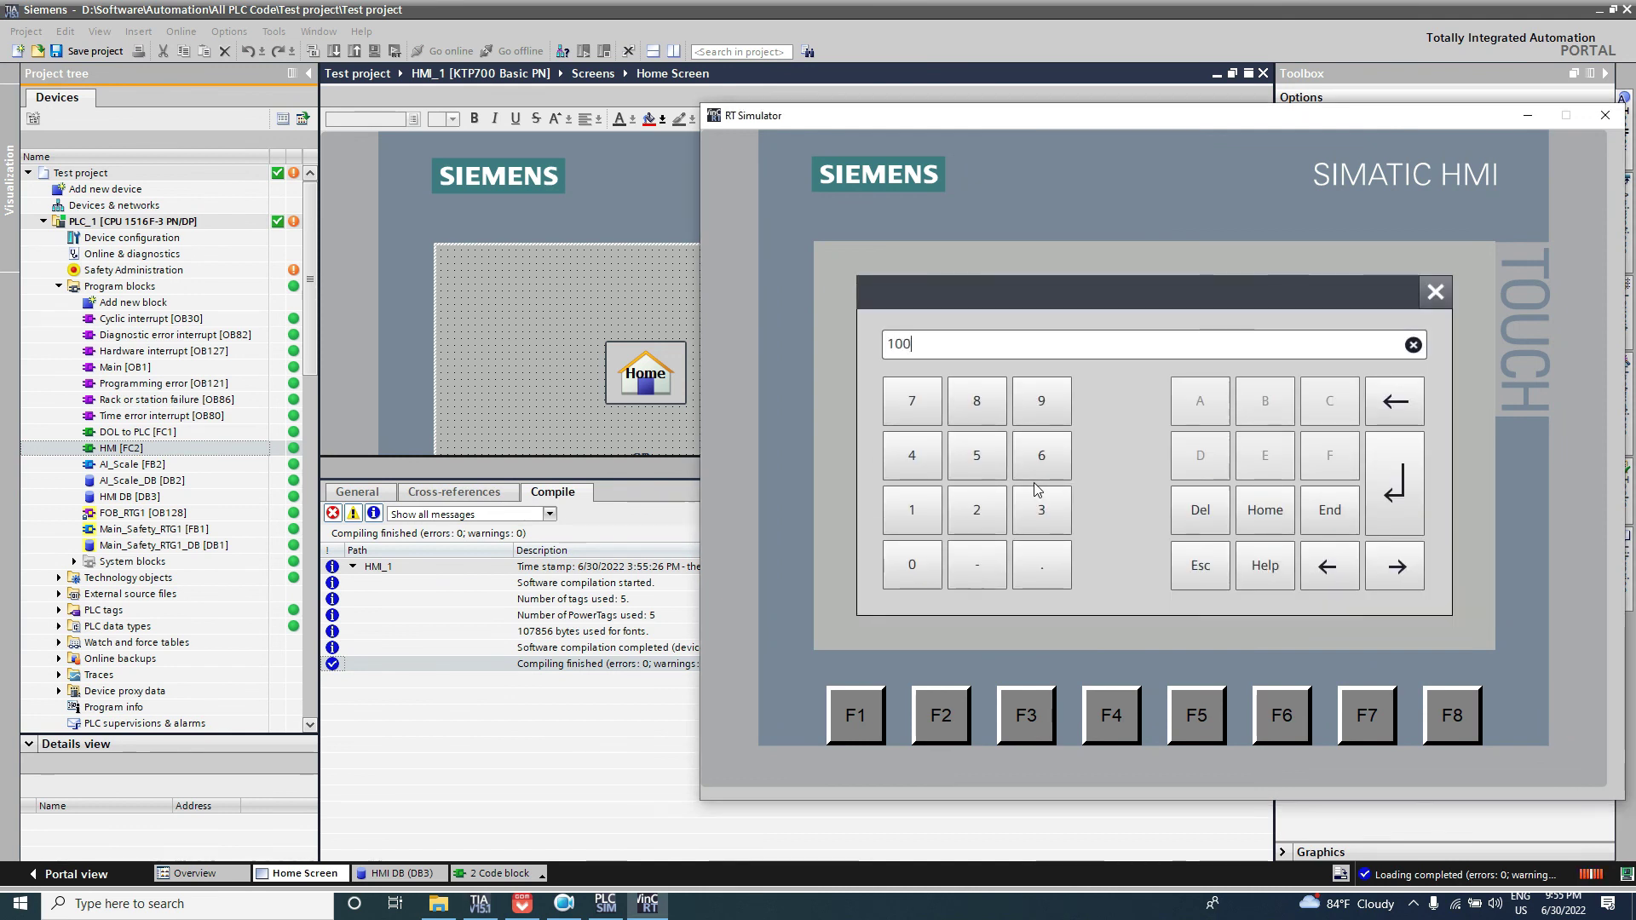
{"action": "type", "text": "0"}
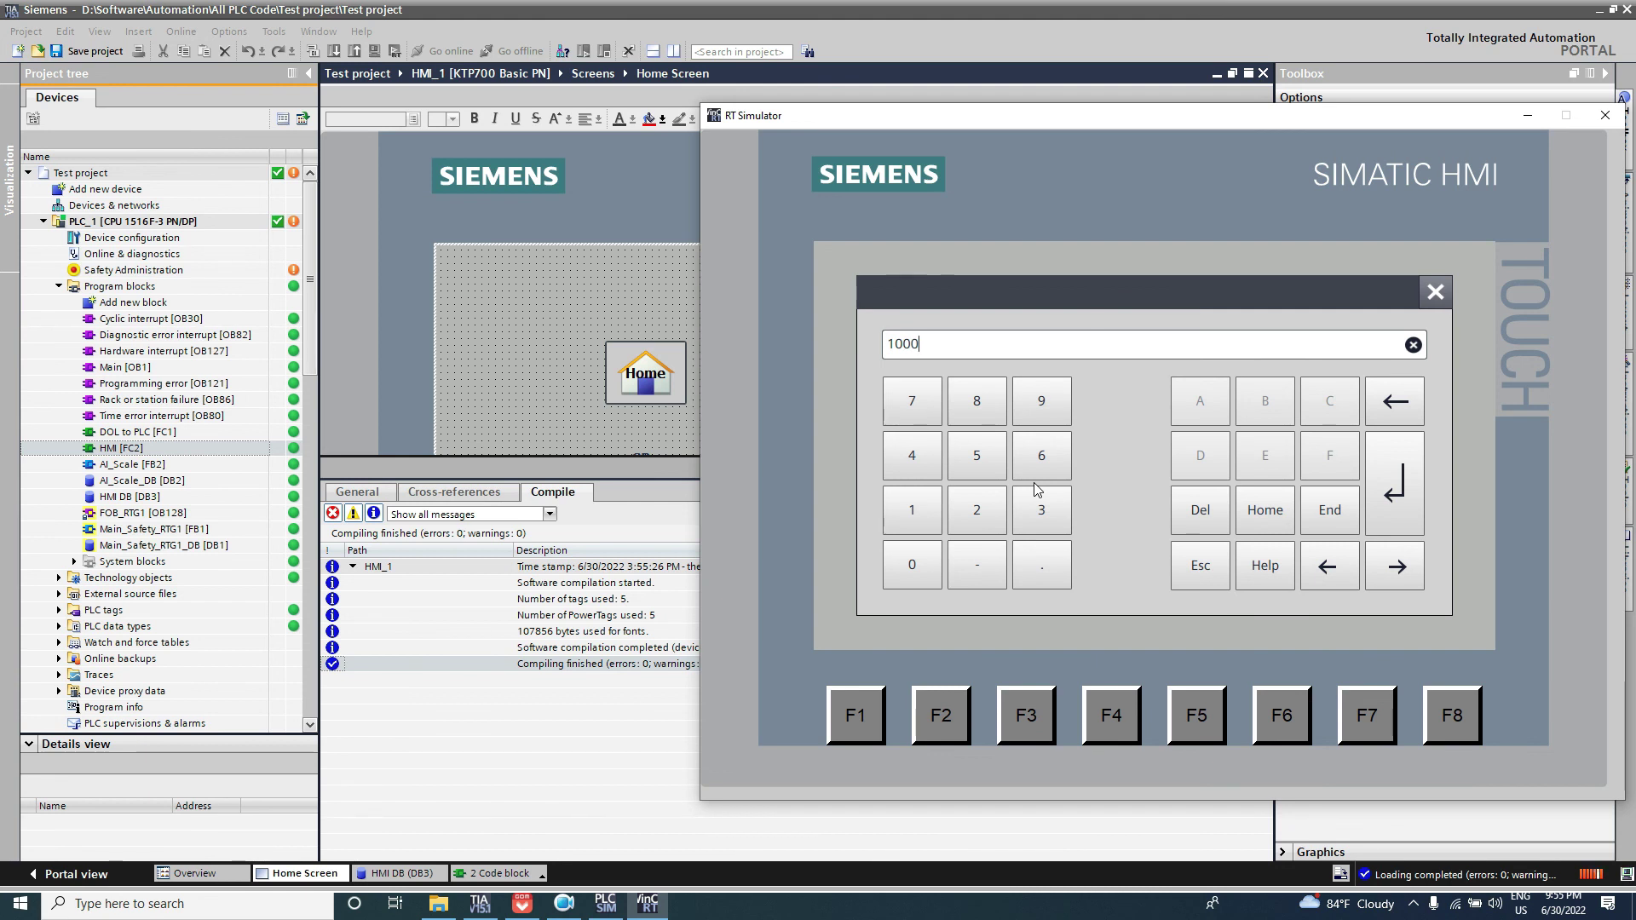
{"action": "key", "text": "Return"}
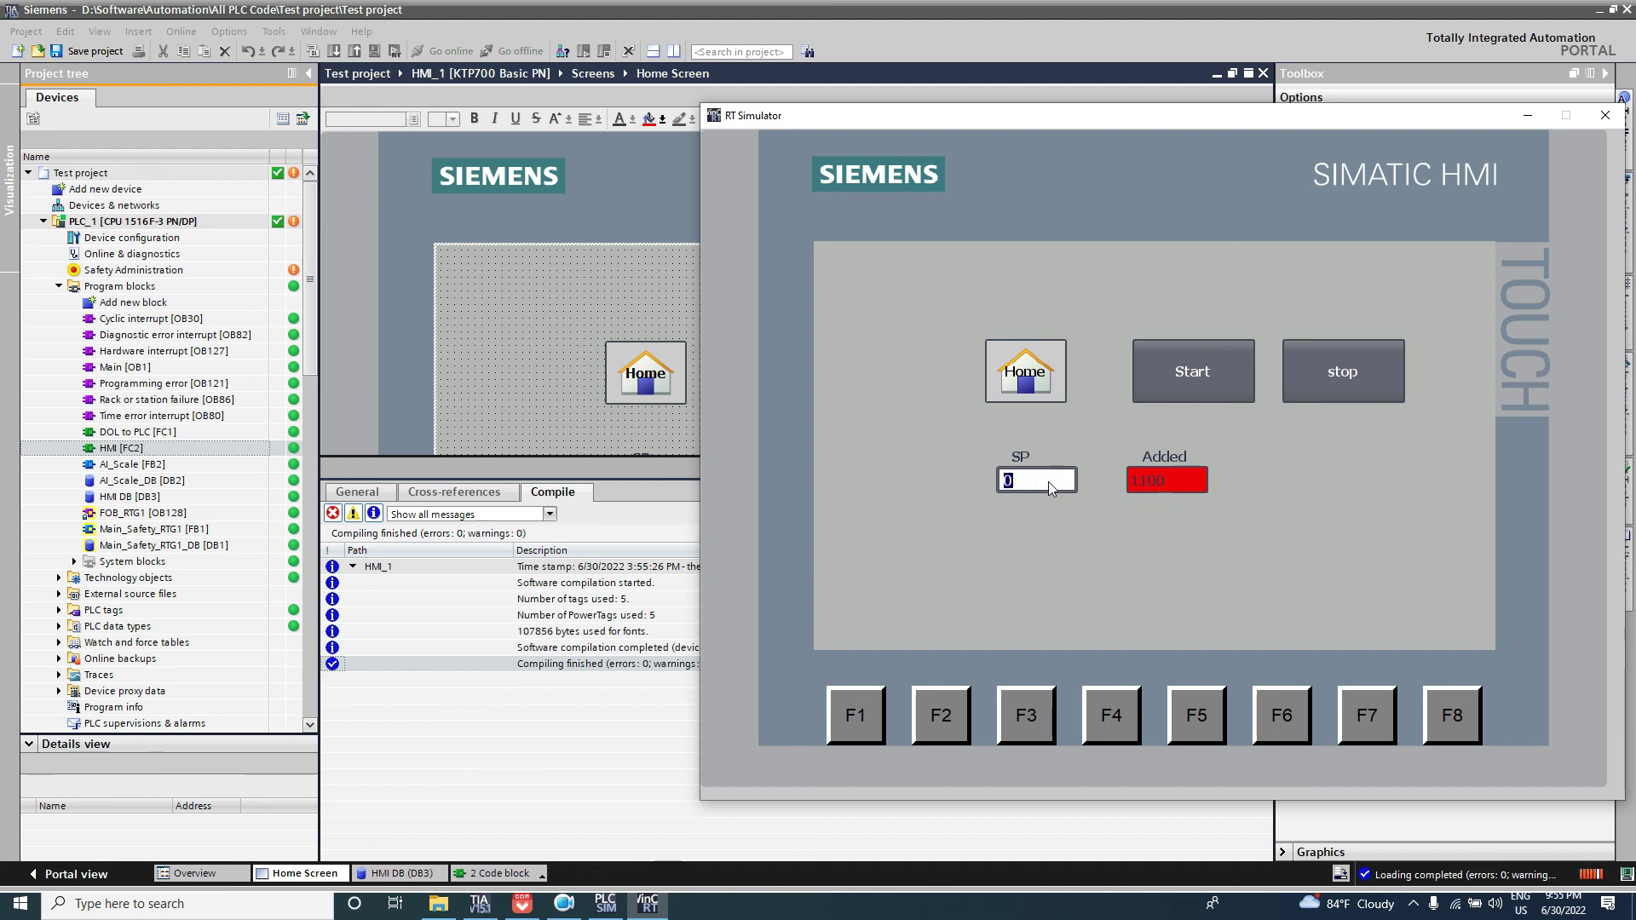
{"action": "type", "text": "00"}
{"action": "key", "text": "Return"}
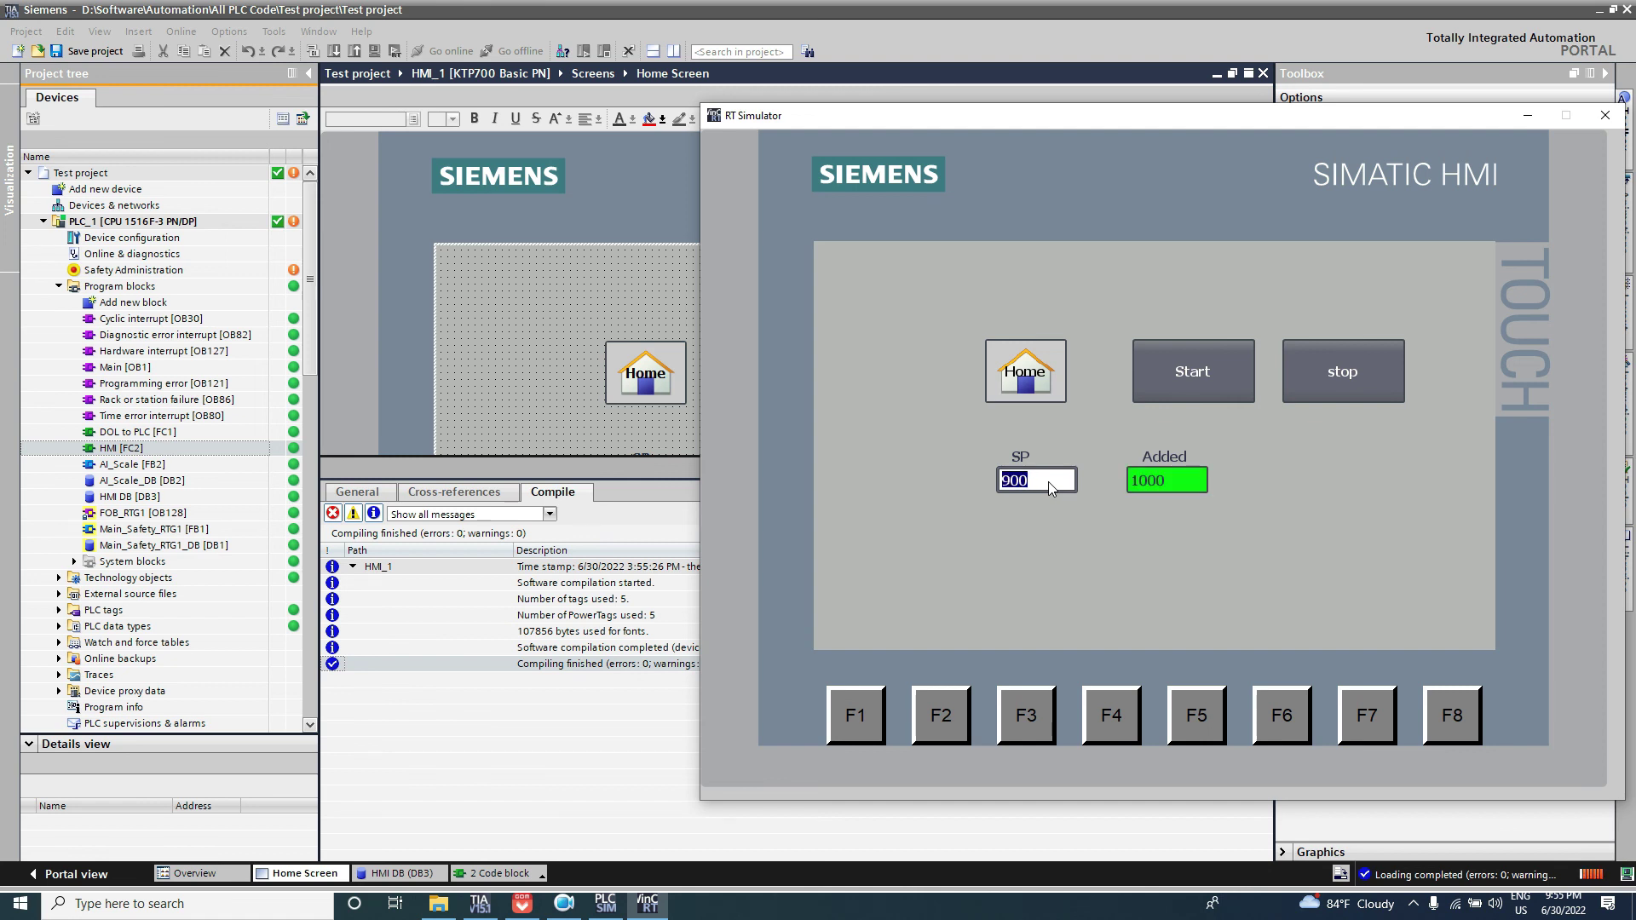
Step: Set the SP value to 901 in the simulator to test the lower limit of the red range
{"action": "left_click", "coordinate": [1048, 482]}
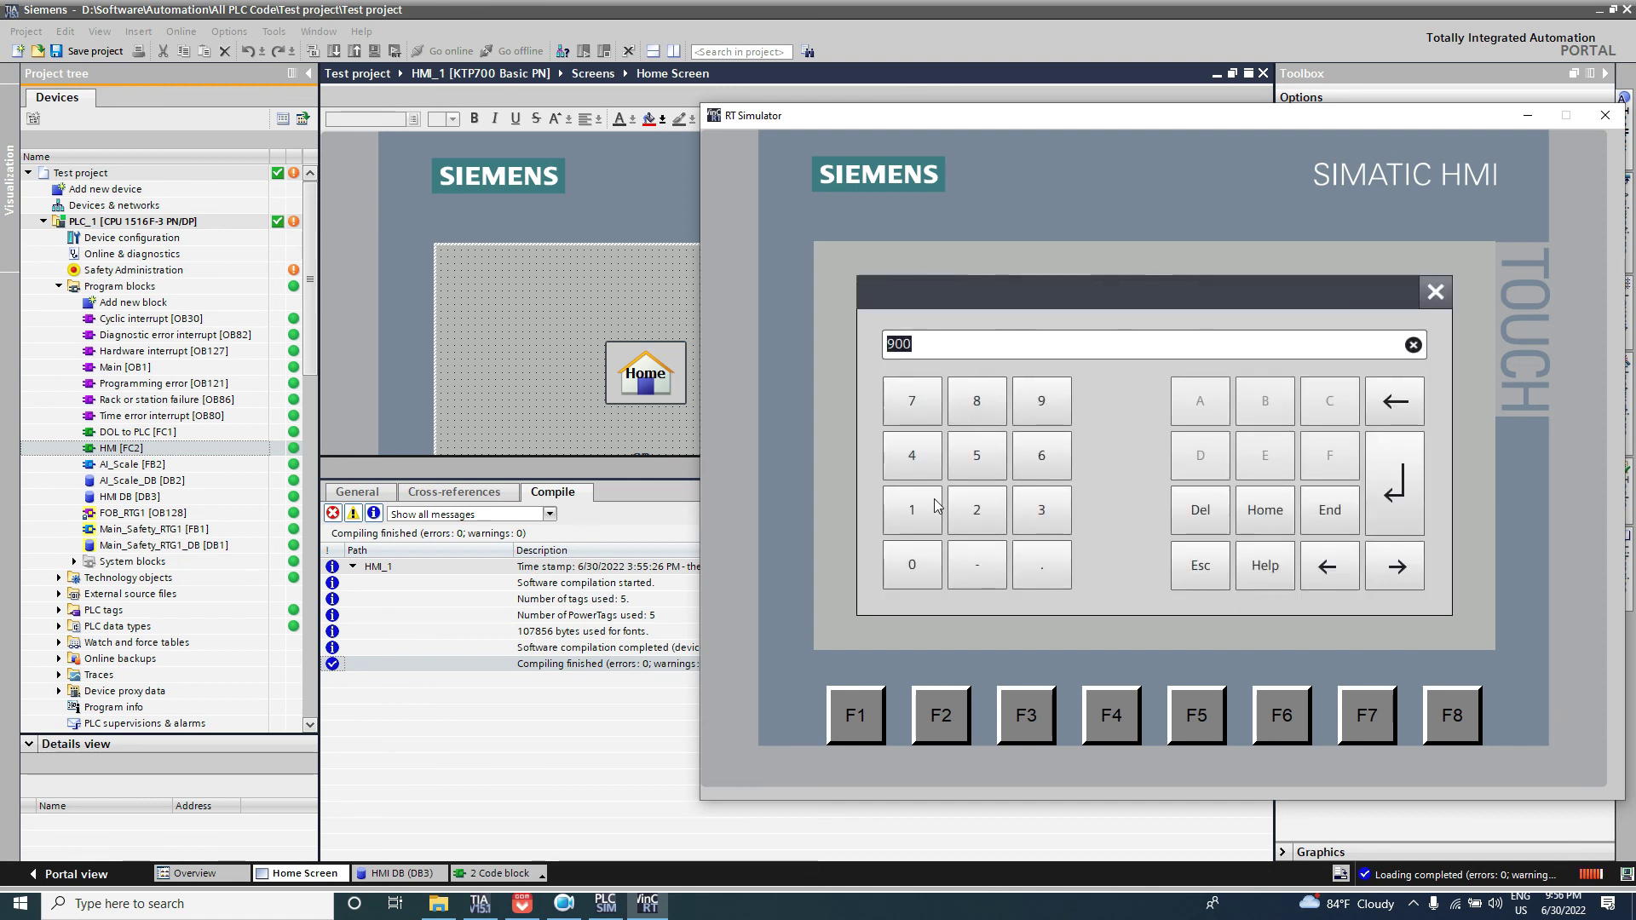
{"action": "left_click", "coordinate": [1038, 401]}
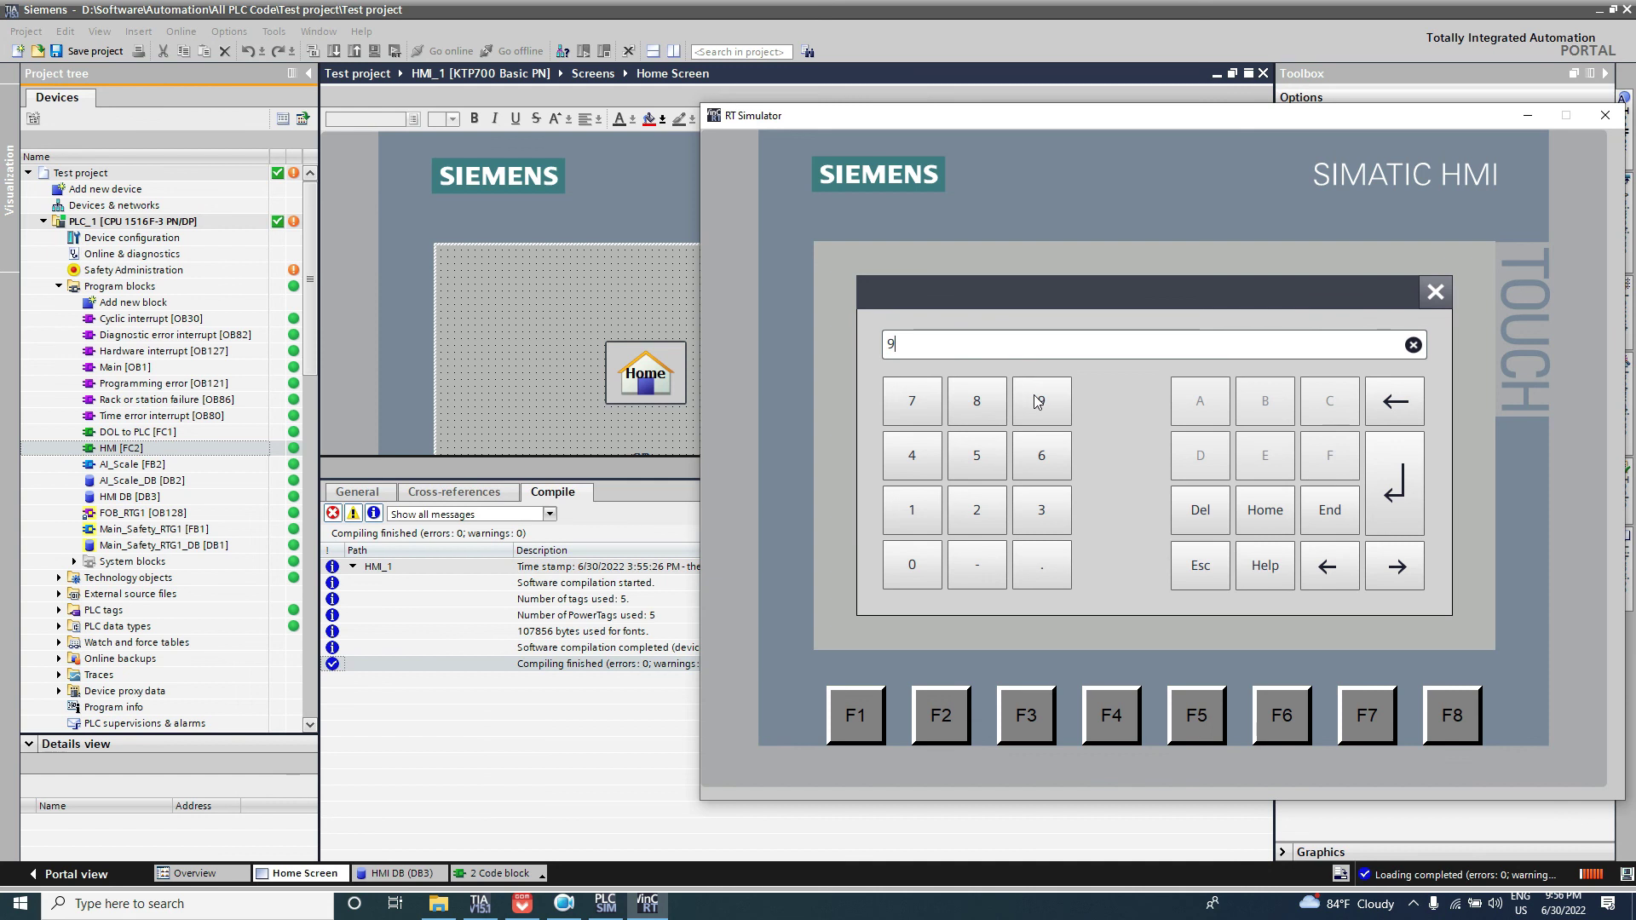
{"action": "left_click", "coordinate": [916, 566]}
{"action": "left_click", "coordinate": [918, 512]}
{"action": "left_click", "coordinate": [1389, 496]}
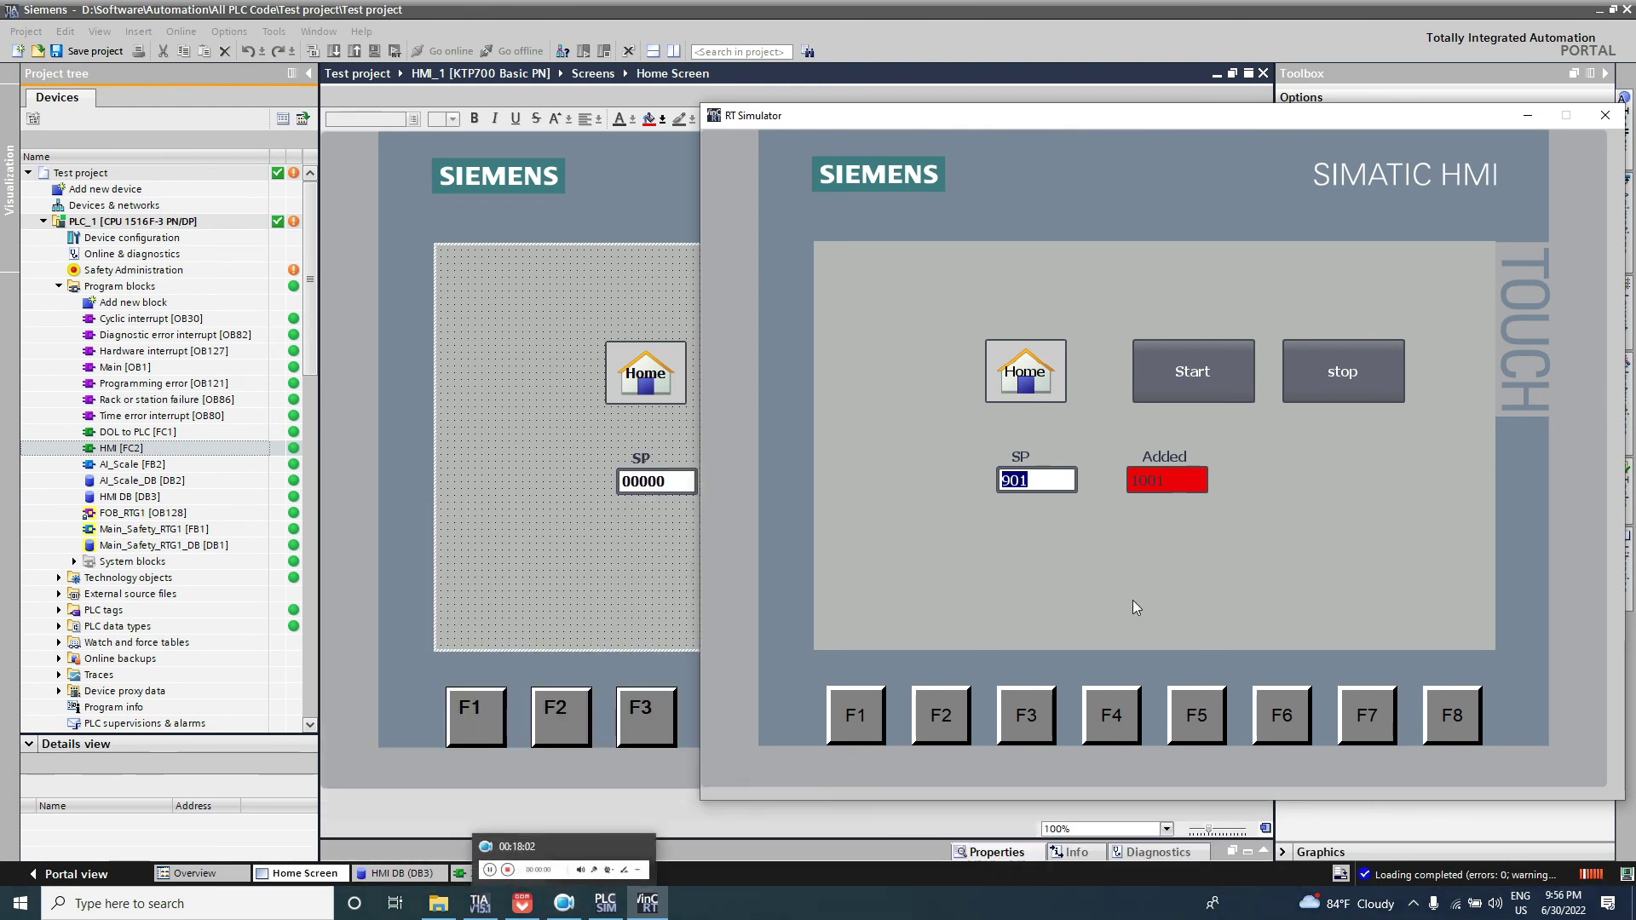
{"action": "left_click", "coordinate": [564, 903]}
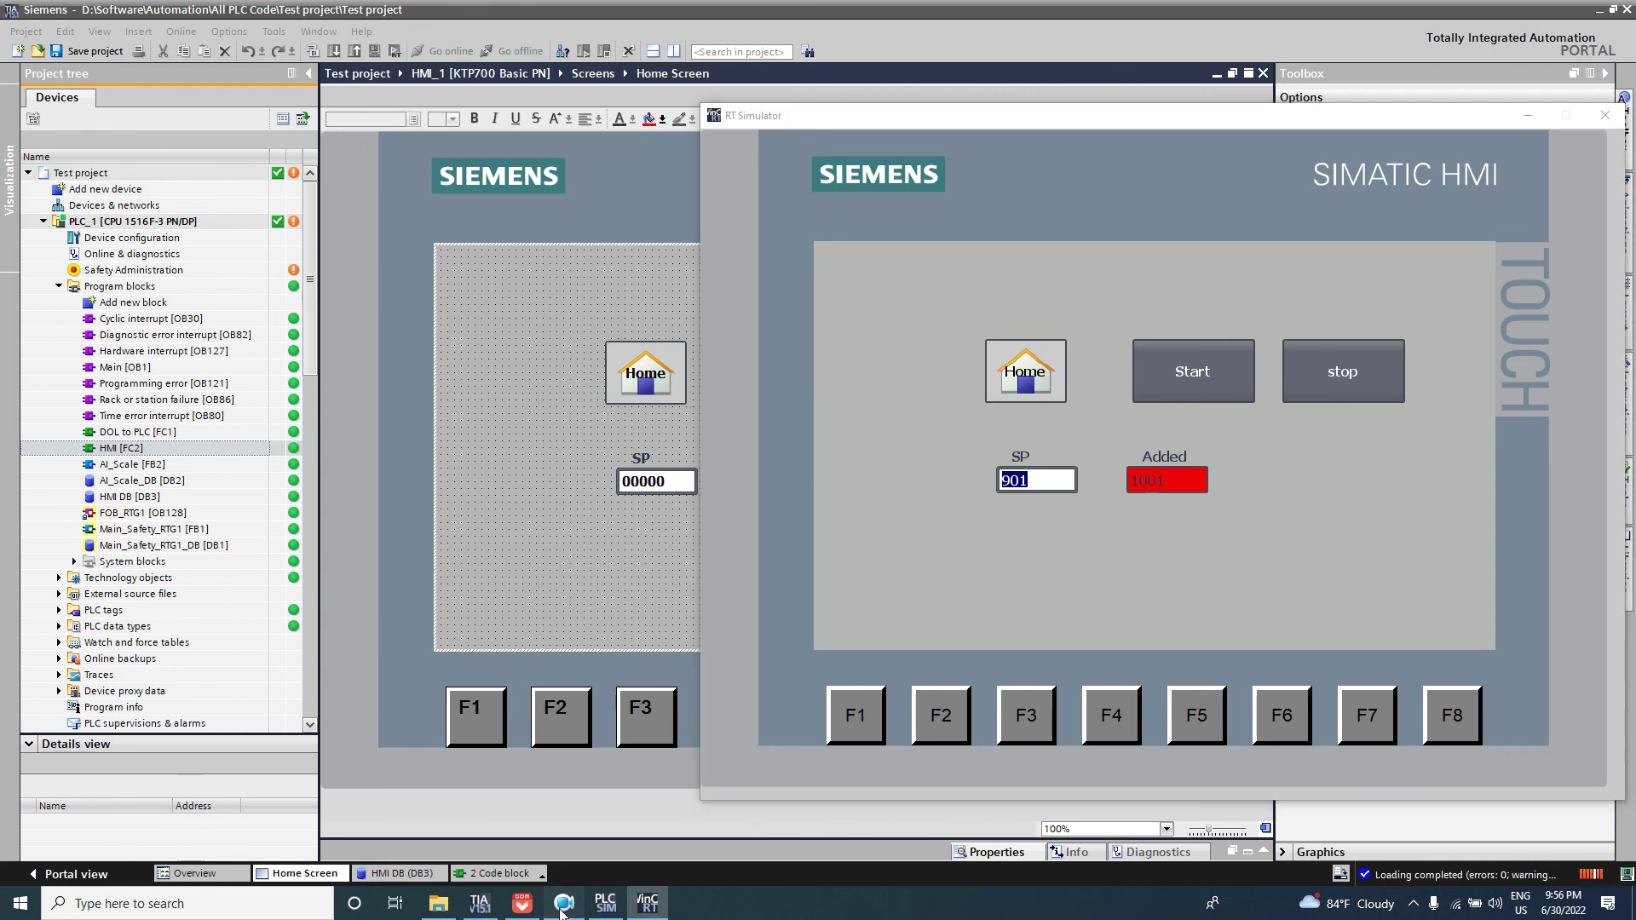